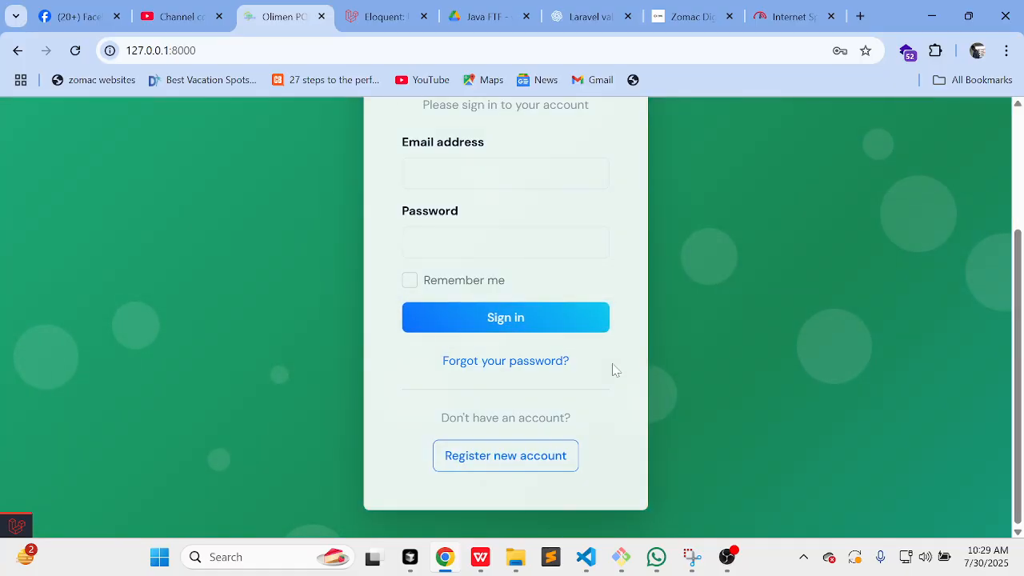
Step: Scroll through the sign-in page and go to the new account registration page
{"action": "scroll", "coordinate": [613, 366], "scroll_direction": "up", "scroll_amount": 3}
{"action": "scroll", "coordinate": [613, 367], "scroll_direction": "down", "scroll_amount": 1}
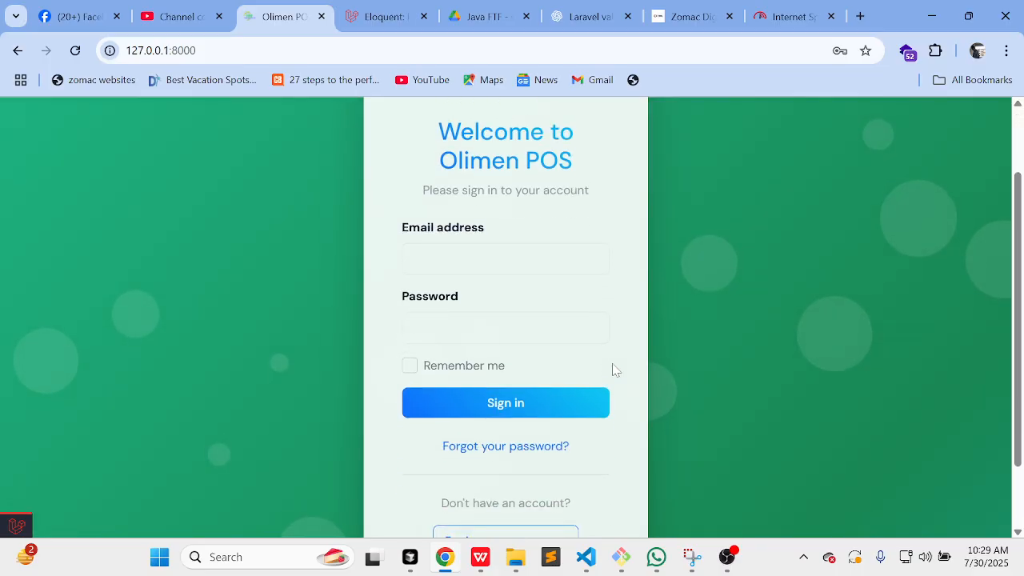
{"action": "scroll", "coordinate": [289, 216], "scroll_direction": "up", "scroll_amount": 2}
{"action": "scroll", "coordinate": [366, 320], "scroll_direction": "down", "scroll_amount": 1}
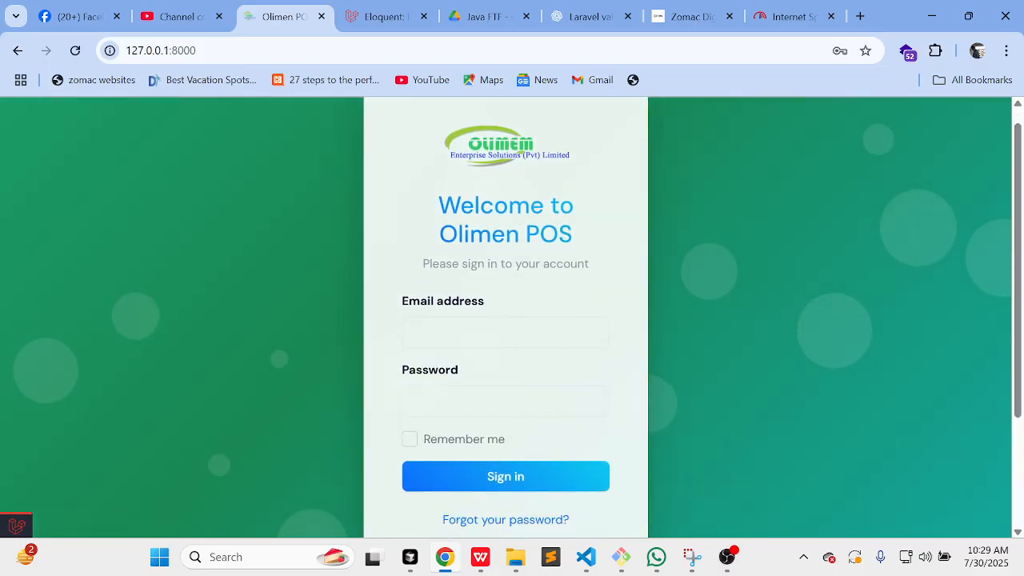
{"action": "scroll", "coordinate": [584, 330], "scroll_direction": "down", "scroll_amount": 2}
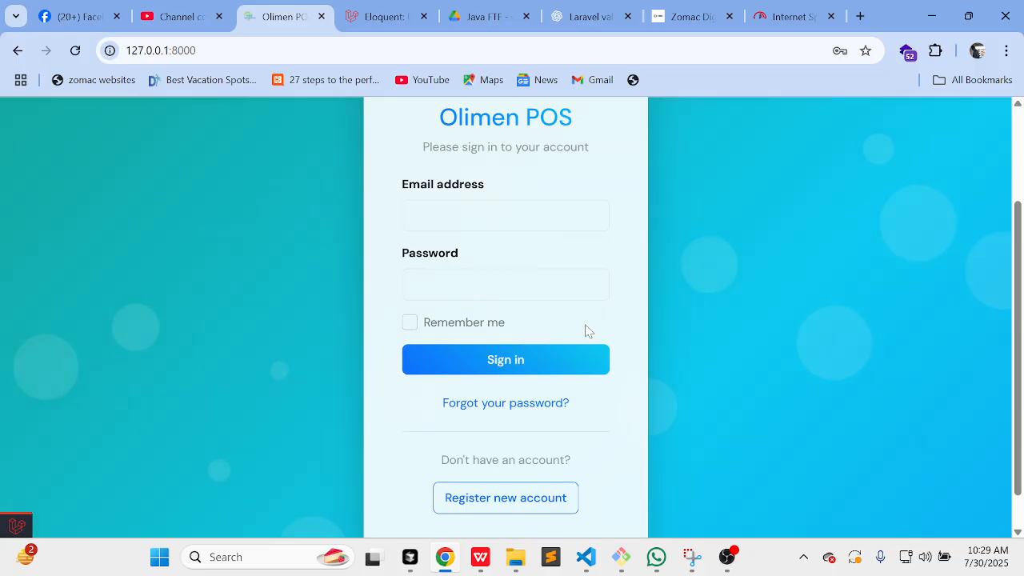
{"action": "scroll", "coordinate": [584, 329], "scroll_direction": "up", "scroll_amount": 2}
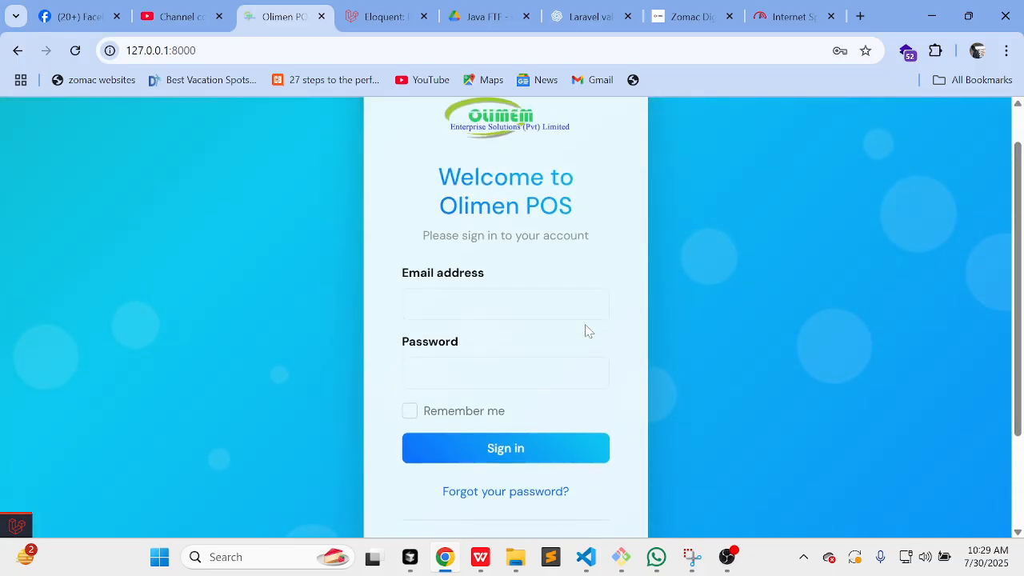
{"action": "scroll", "coordinate": [585, 331], "scroll_direction": "down", "scroll_amount": 1}
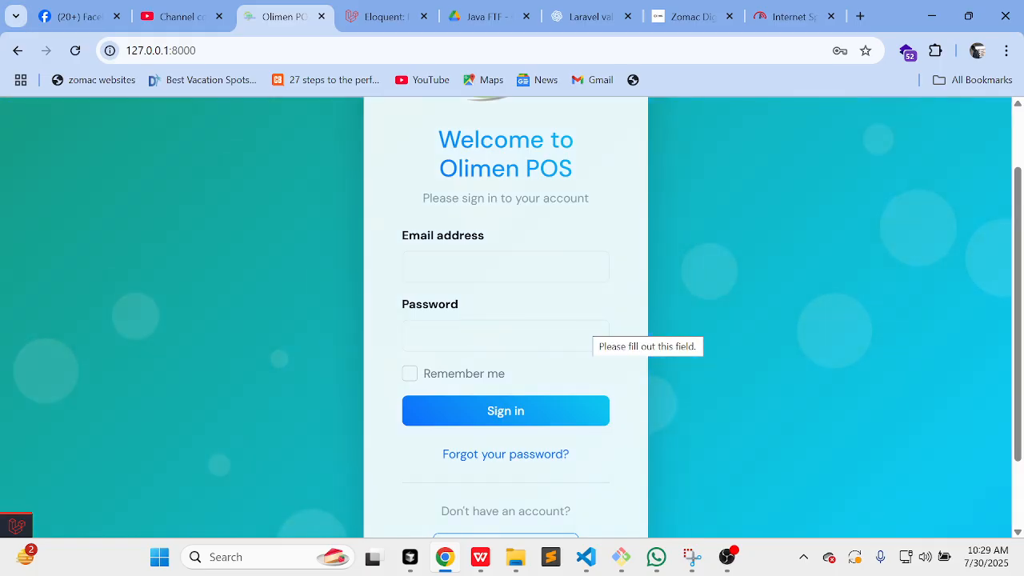
{"action": "scroll", "coordinate": [586, 330], "scroll_direction": "down", "scroll_amount": 2}
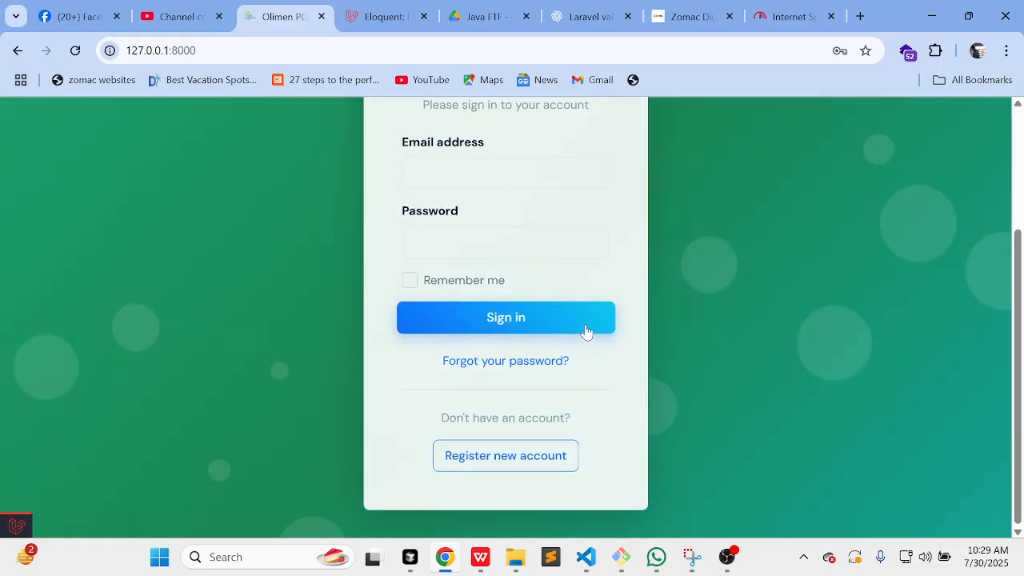
{"action": "scroll", "coordinate": [585, 329], "scroll_direction": "up", "scroll_amount": 1}
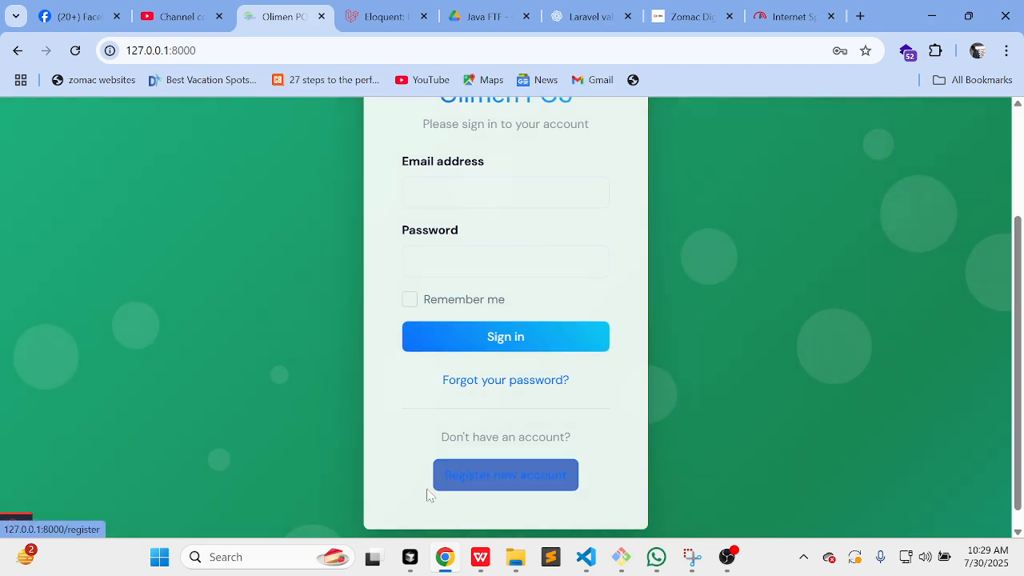
{"action": "left_click", "coordinate": [501, 481]}
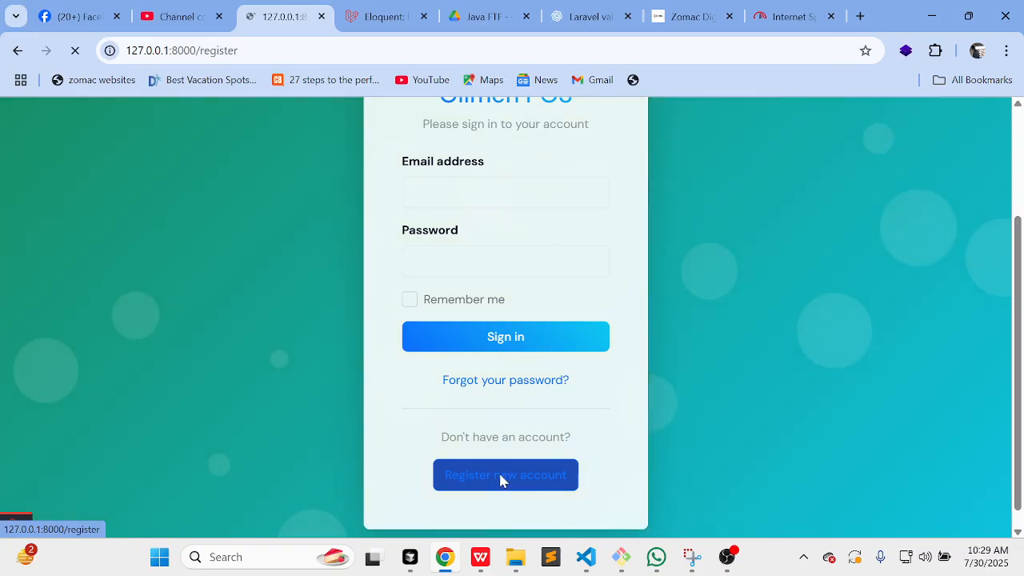
Step: Enter the company name Raut Digital and its business registration number
{"action": "scroll", "coordinate": [501, 481], "scroll_direction": "down", "scroll_amount": 1}
{"action": "scroll", "coordinate": [501, 481], "scroll_direction": "up", "scroll_amount": 1}
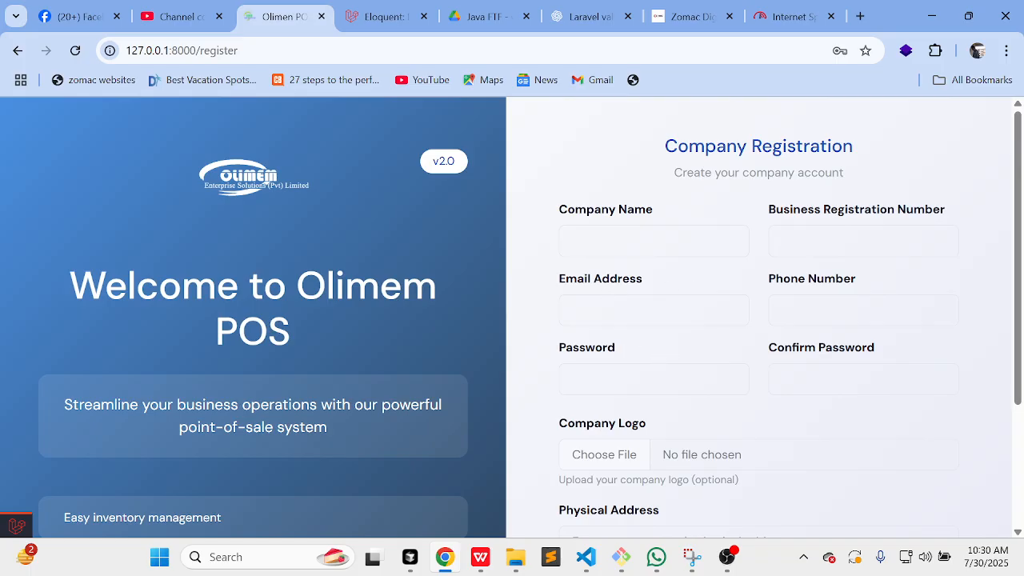
{"action": "left_click", "coordinate": [640, 241]}
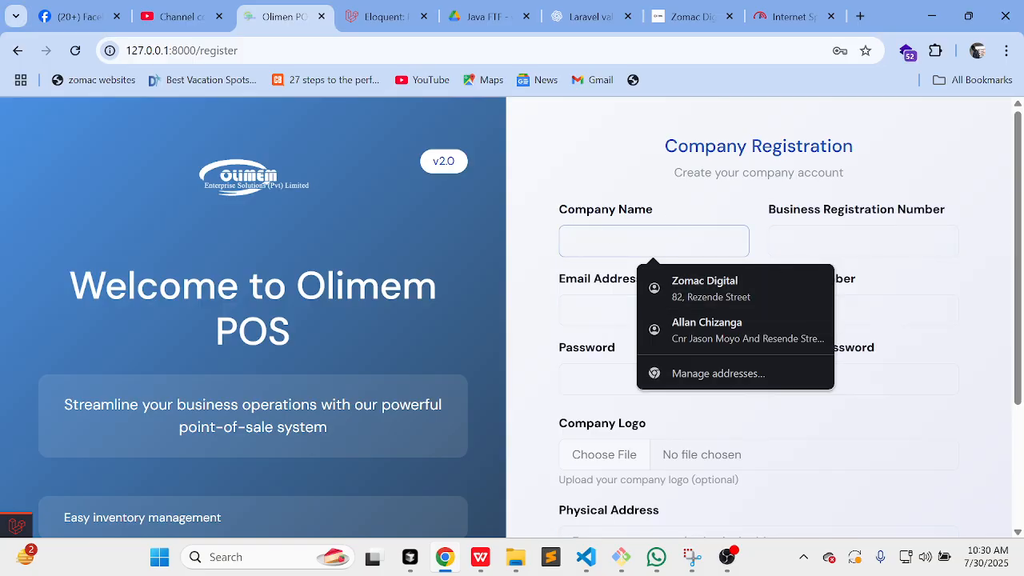
{"action": "type", "text": "Raut"}
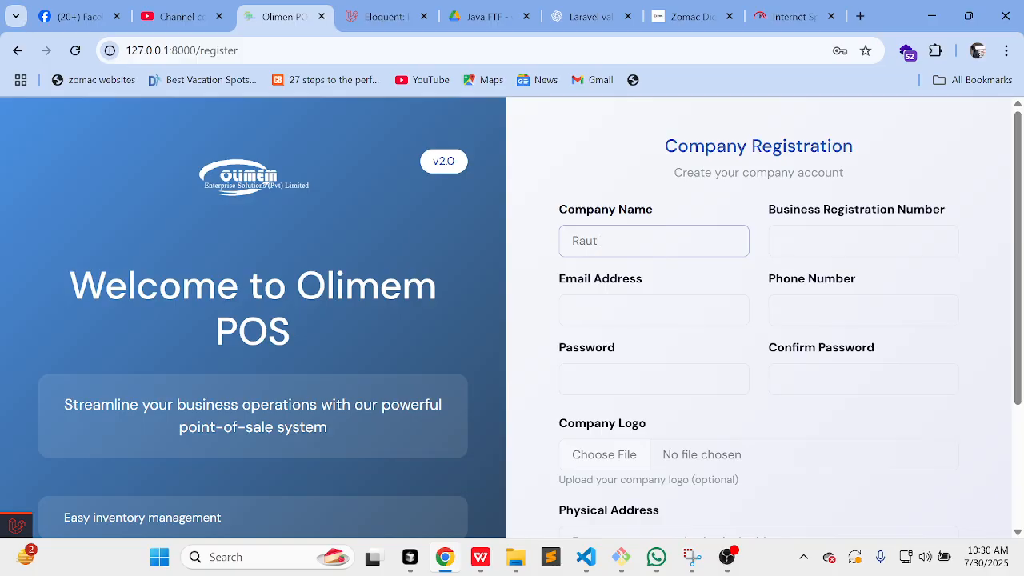
{"action": "type", "text": " Digital"}
{"action": "key", "text": "Tab"}
{"action": "type", "text": "tin"}
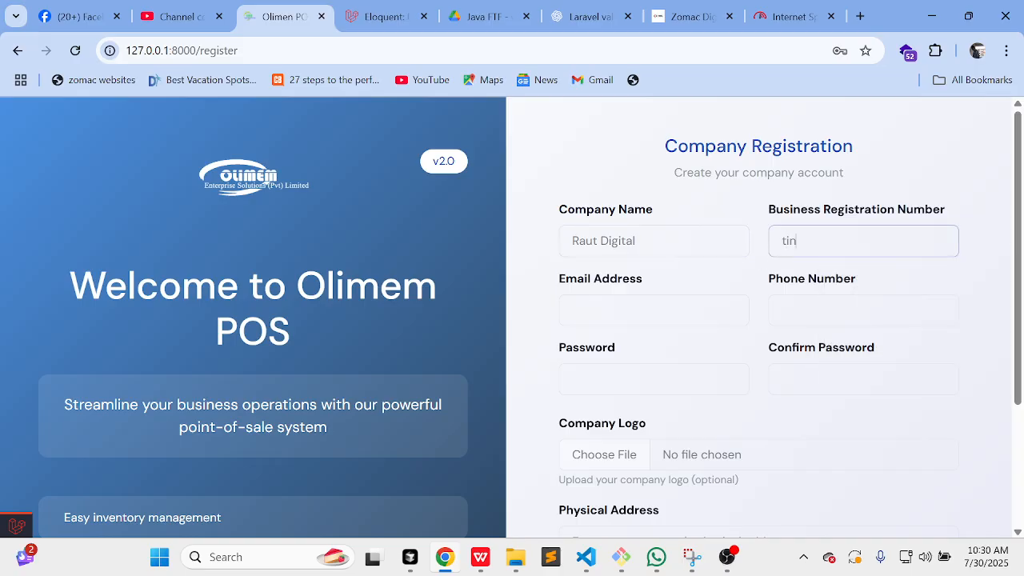
{"action": "type", "text": "2002"}
Step: Fill in the company e-mail, phone number, password and matching confirmation
{"action": "left_click", "coordinate": [574, 309]}
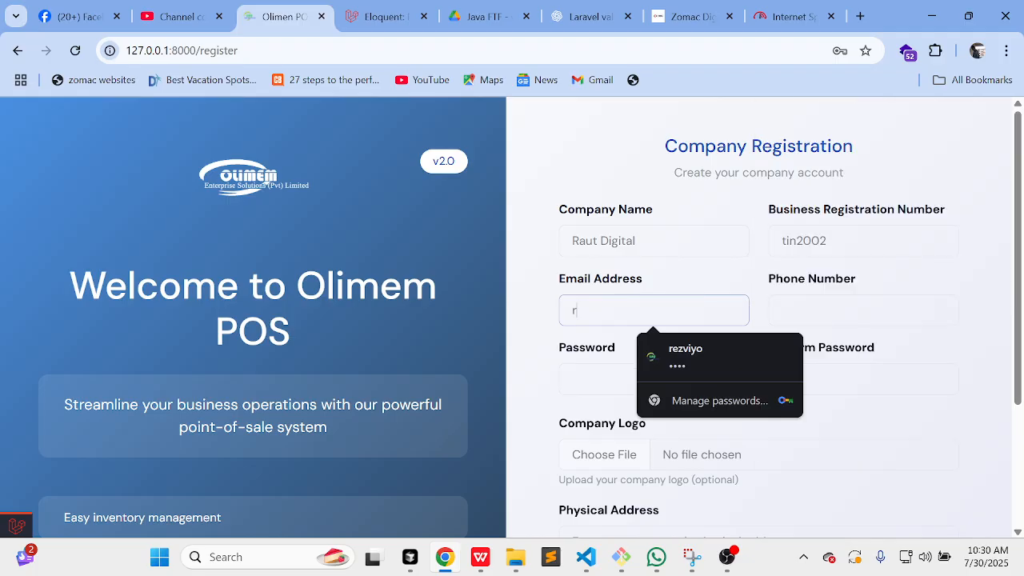
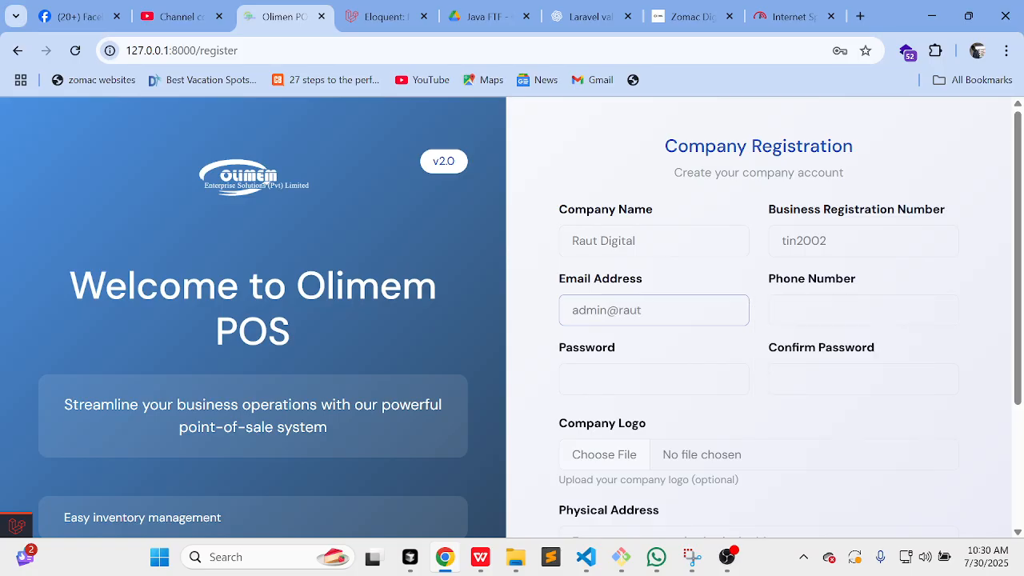
{"action": "key", "text": "ctrl+a"}
{"action": "left_click", "coordinate": [848, 310]}
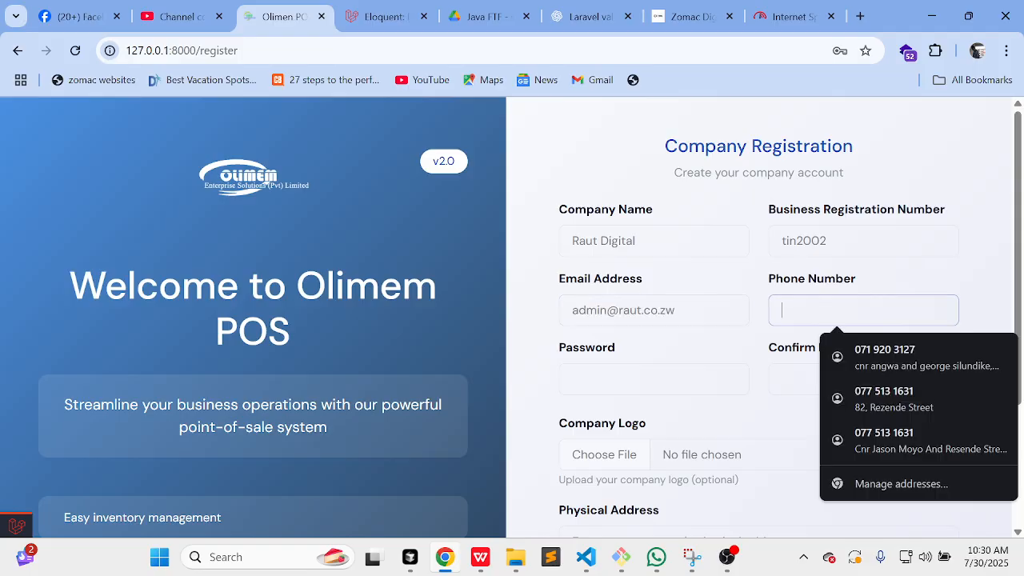
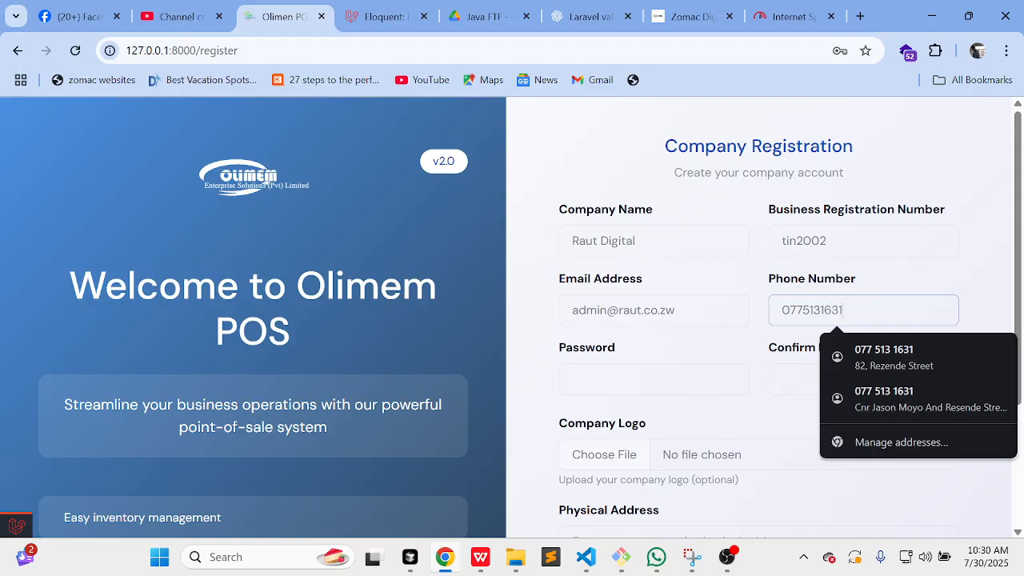
{"action": "scroll", "coordinate": [825, 309], "scroll_direction": "down", "scroll_amount": 2}
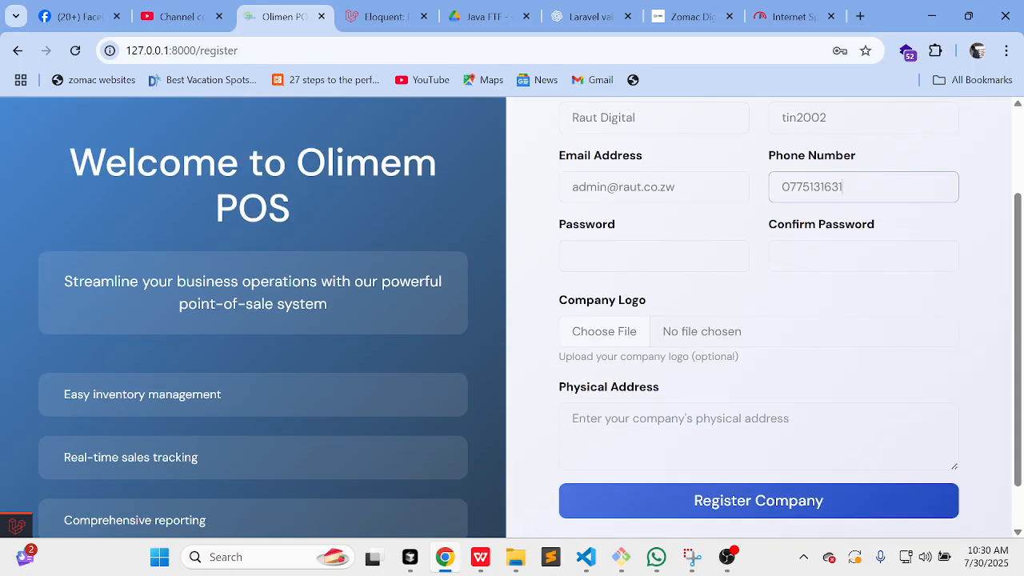
{"action": "left_click", "coordinate": [621, 261]}
{"action": "scroll", "coordinate": [621, 261], "scroll_direction": "up", "scroll_amount": 1}
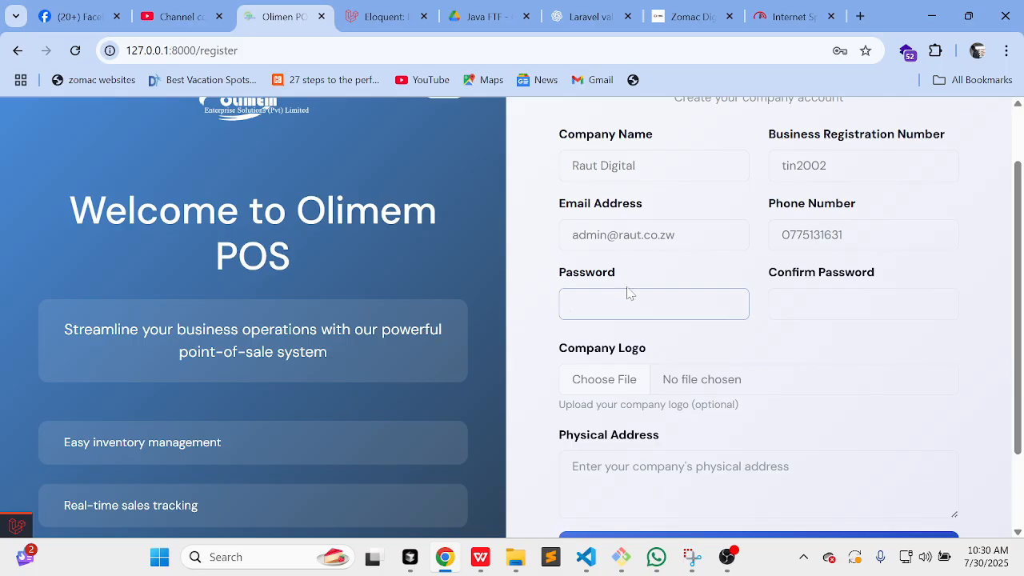
{"action": "left_click", "coordinate": [629, 293]}
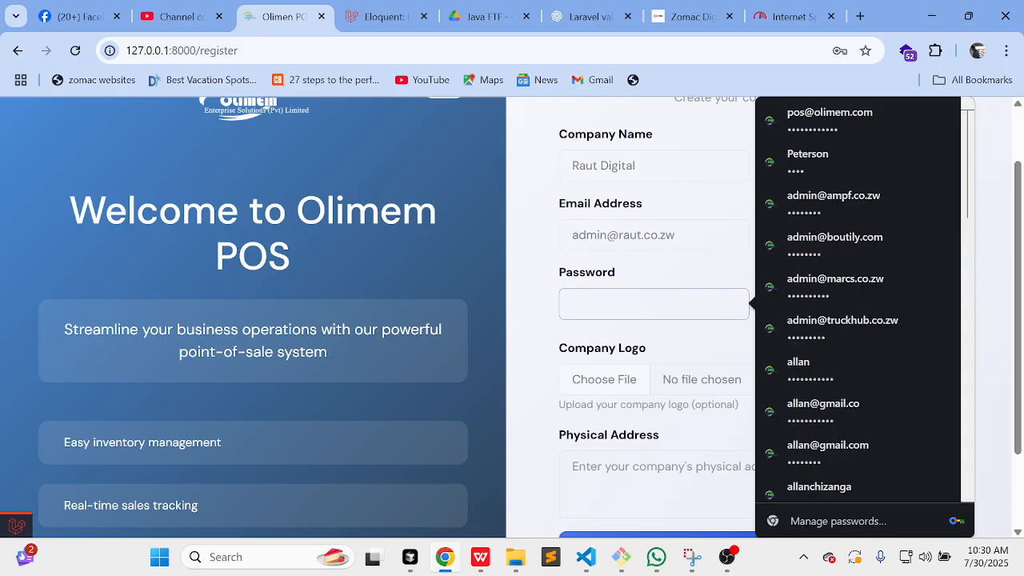
{"action": "type", "text": "12"}
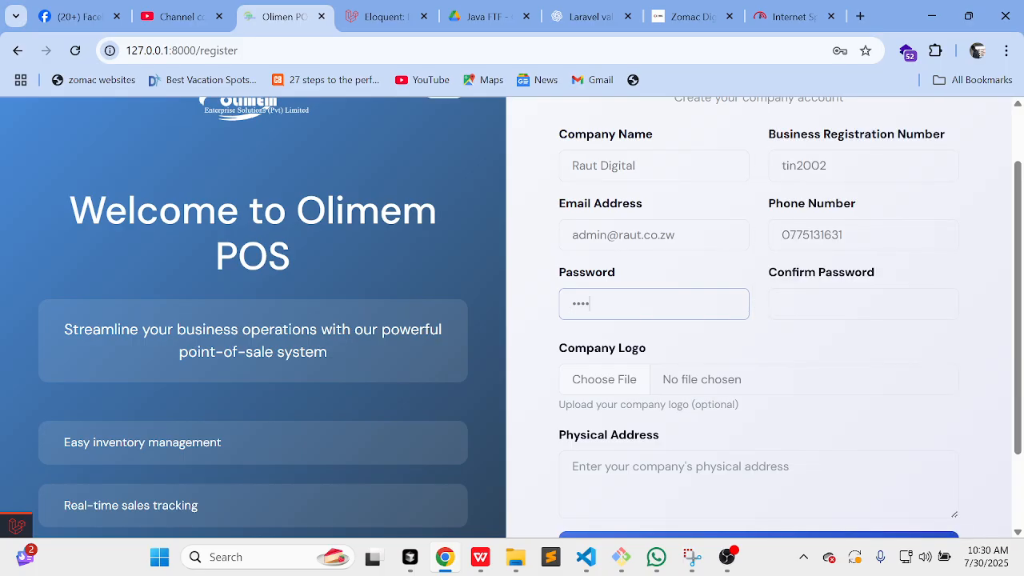
{"action": "left_click", "coordinate": [769, 314]}
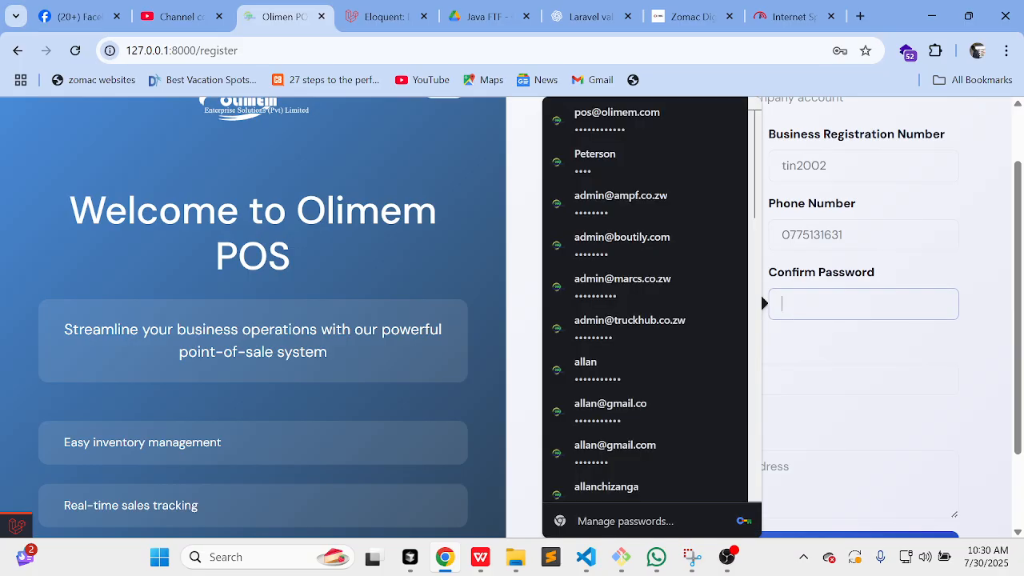
{"action": "type", "text": "12"}
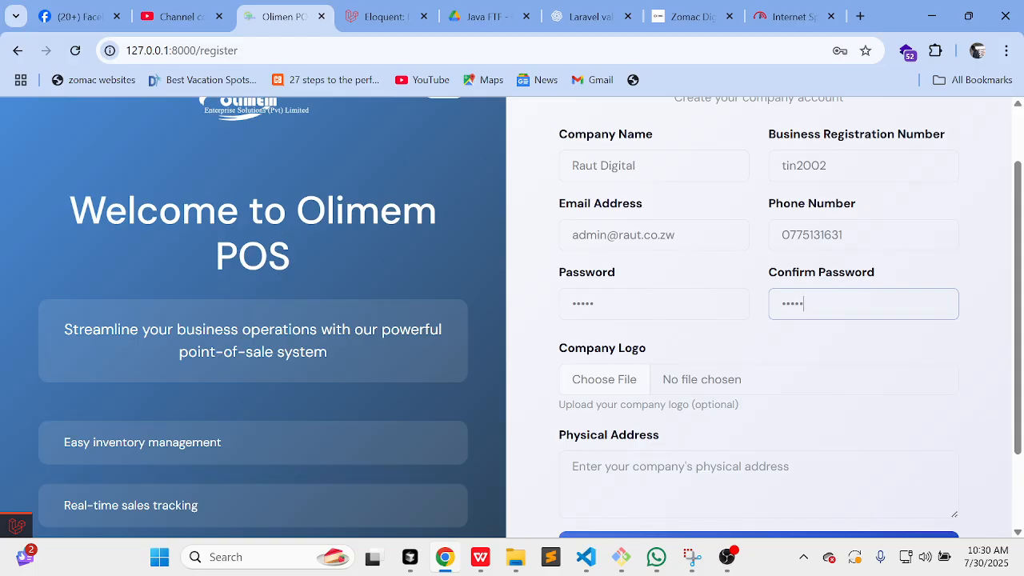
Step: Attach logout.png as the company logo and fill the physical address from a saved suggestion
{"action": "left_click", "coordinate": [612, 377]}
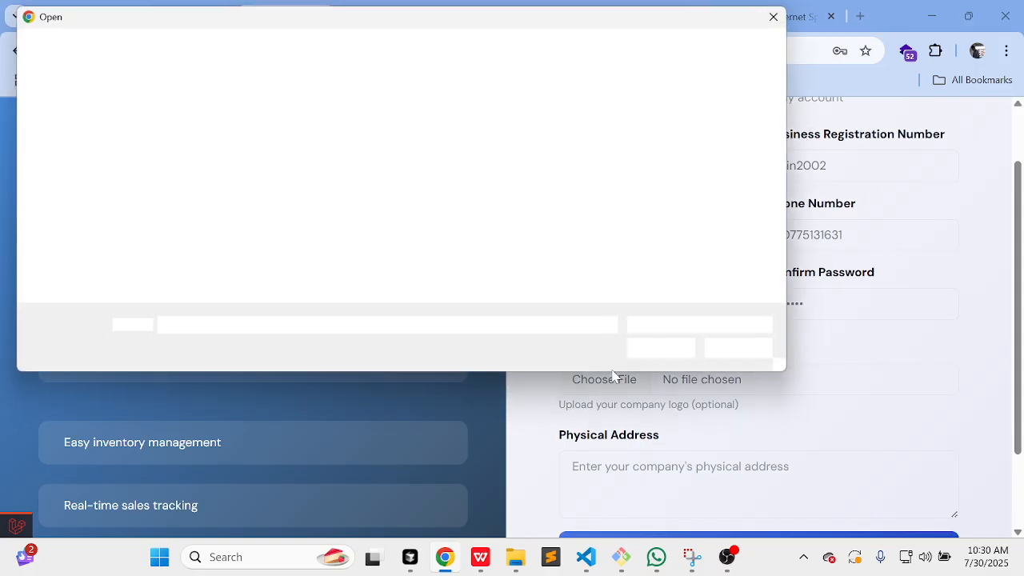
{"action": "left_click", "coordinate": [467, 152]}
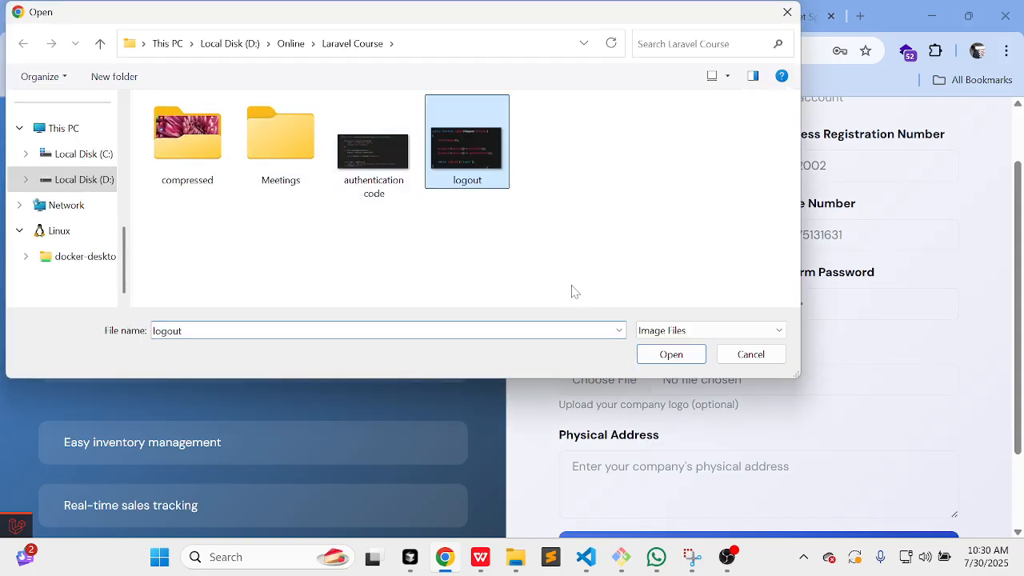
{"action": "left_click", "coordinate": [681, 356]}
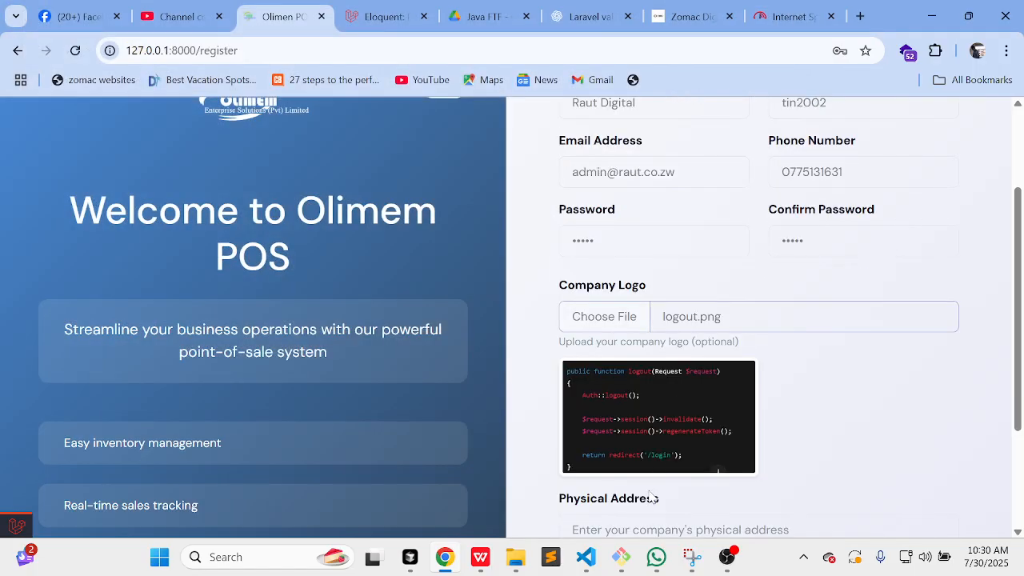
{"action": "scroll", "coordinate": [652, 498], "scroll_direction": "down", "scroll_amount": 2}
{"action": "left_click", "coordinate": [645, 417]}
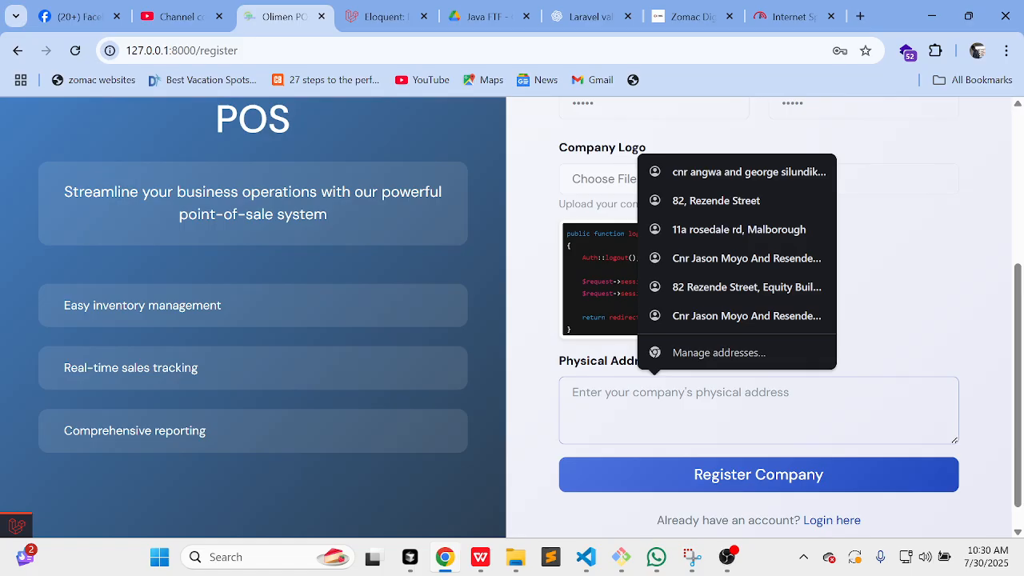
{"action": "left_click", "coordinate": [715, 200]}
Step: Submit the registration, which fails because the password is under 8 characters
{"action": "scroll", "coordinate": [718, 376], "scroll_direction": "up", "scroll_amount": 1}
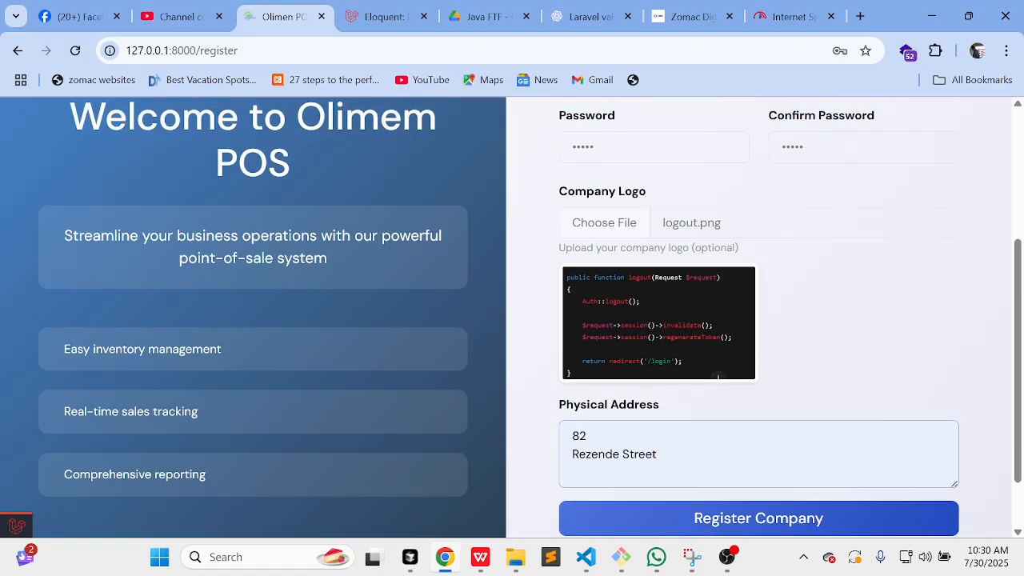
{"action": "scroll", "coordinate": [692, 424], "scroll_direction": "down", "scroll_amount": 1}
{"action": "scroll", "coordinate": [692, 423], "scroll_direction": "up", "scroll_amount": 2}
{"action": "scroll", "coordinate": [693, 423], "scroll_direction": "down", "scroll_amount": 2}
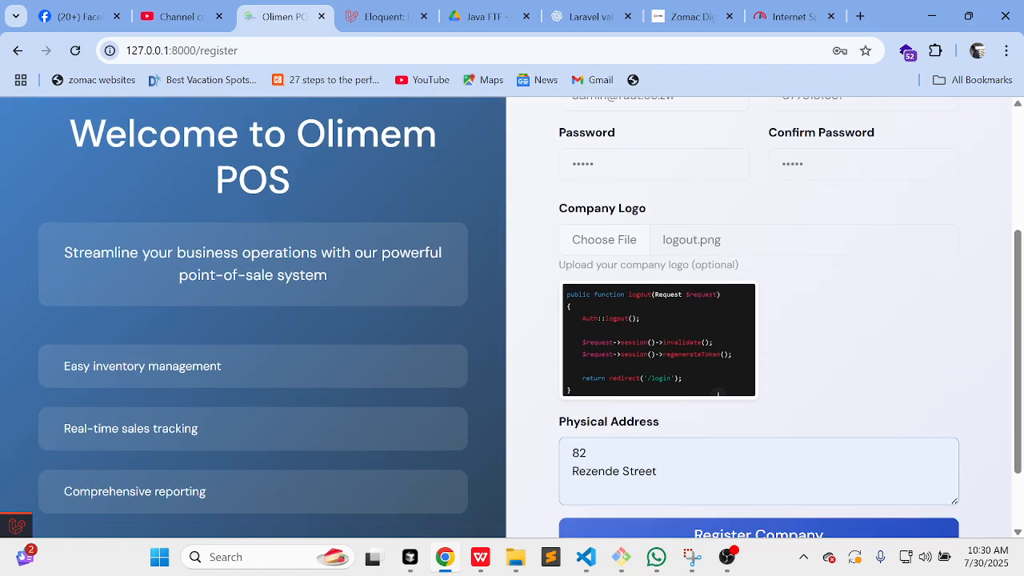
{"action": "scroll", "coordinate": [720, 376], "scroll_direction": "down", "scroll_amount": 1}
{"action": "left_click", "coordinate": [727, 455]}
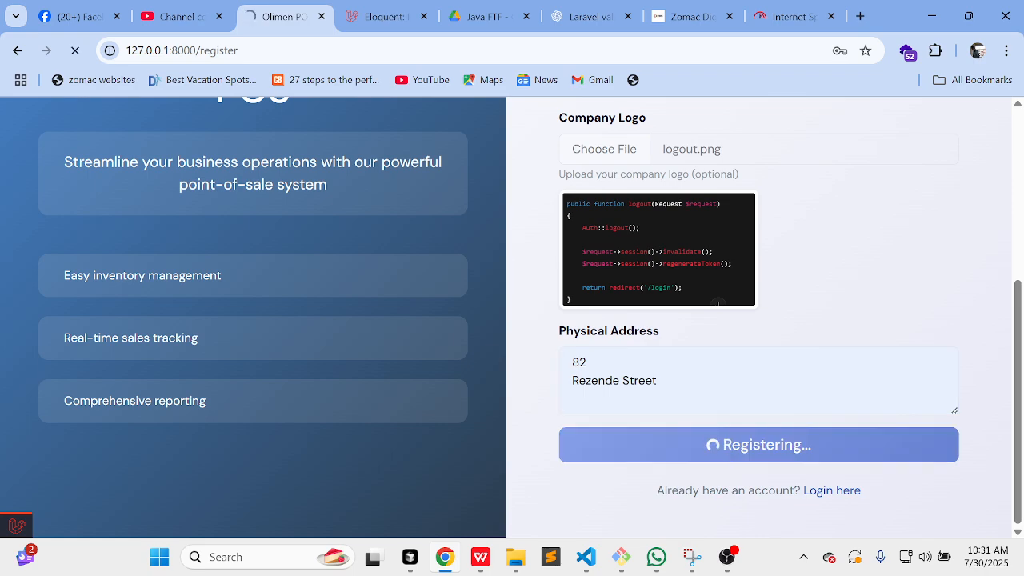
{"action": "scroll", "coordinate": [727, 448], "scroll_direction": "up", "scroll_amount": 1}
{"action": "scroll", "coordinate": [727, 447], "scroll_direction": "down", "scroll_amount": 1}
{"action": "scroll", "coordinate": [727, 448], "scroll_direction": "up", "scroll_amount": 1}
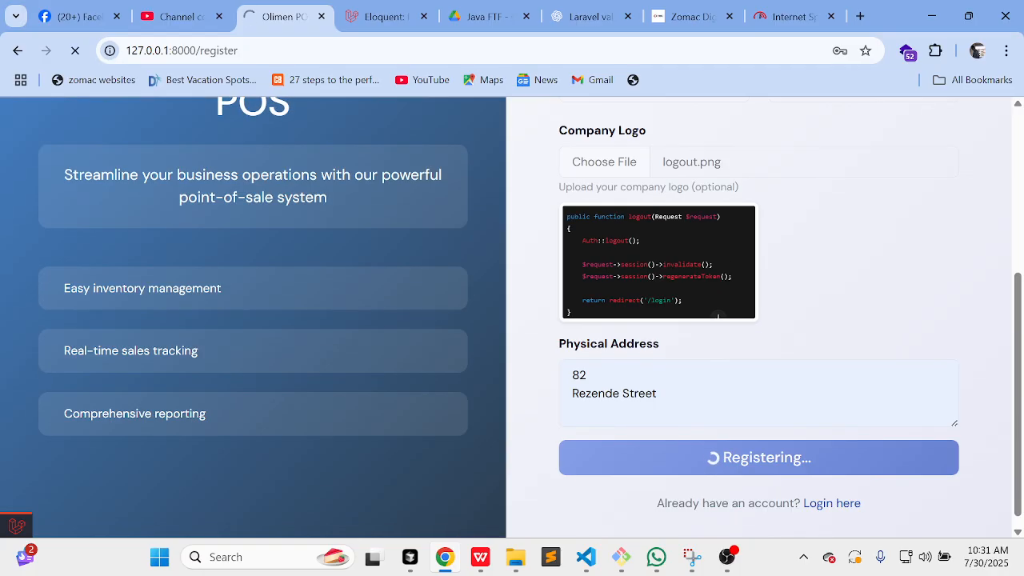
{"action": "scroll", "coordinate": [784, 360], "scroll_direction": "down", "scroll_amount": 1}
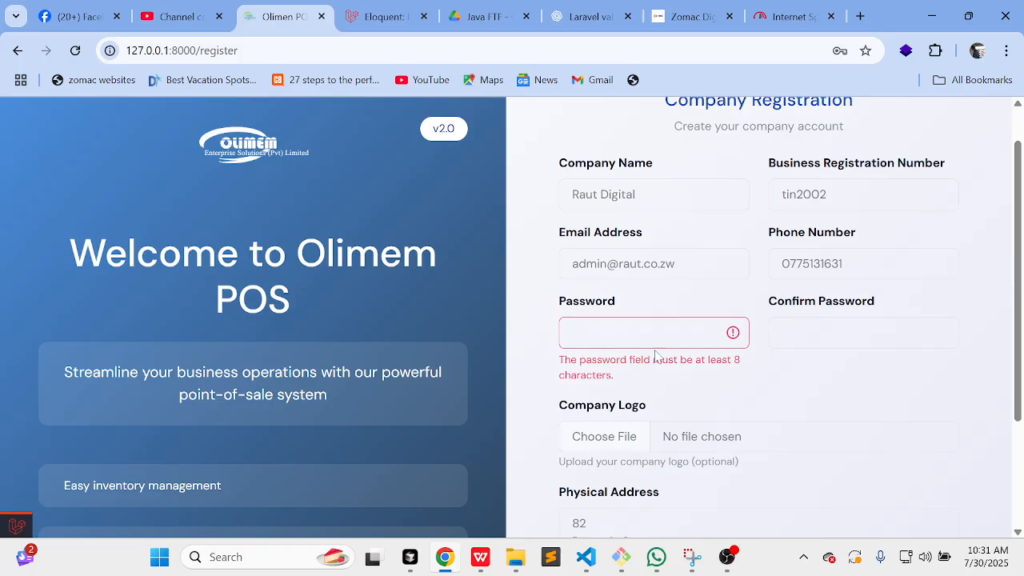
Step: Enter a new password and retype the password confirmation
{"action": "left_click", "coordinate": [629, 342]}
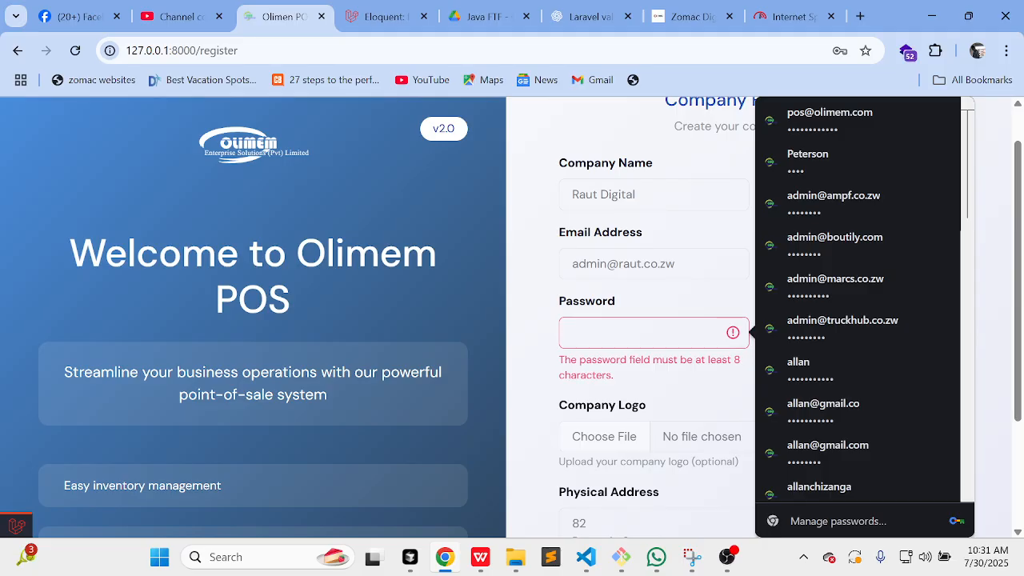
{"action": "type", "text": "a"}
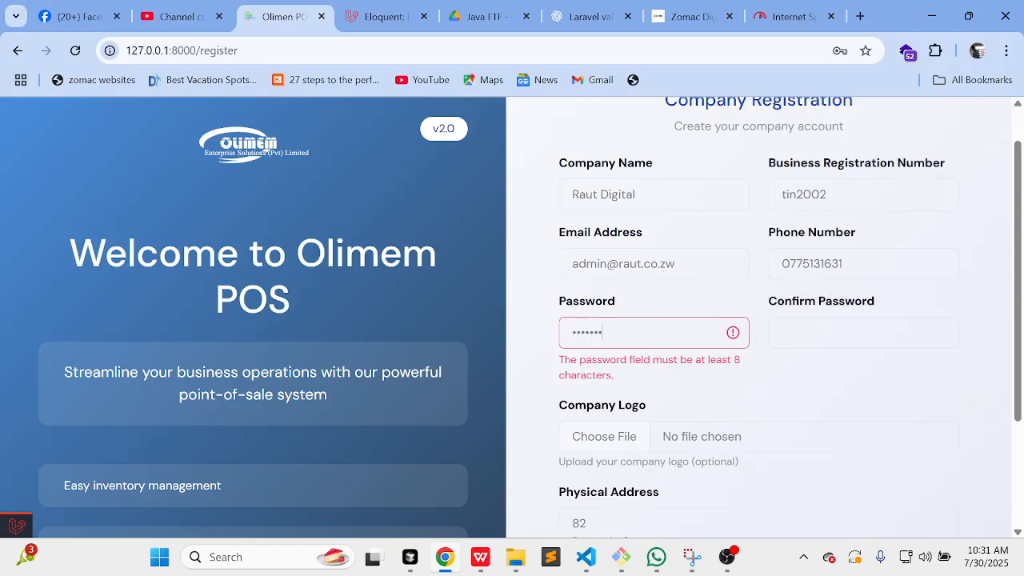
{"action": "left_click", "coordinate": [845, 324]}
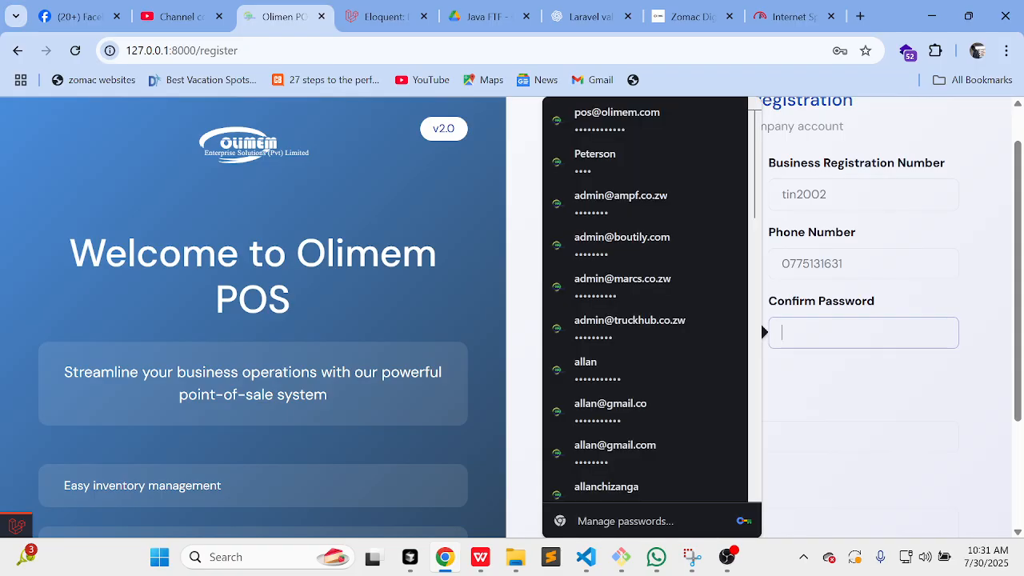
{"action": "type", "text": "12"}
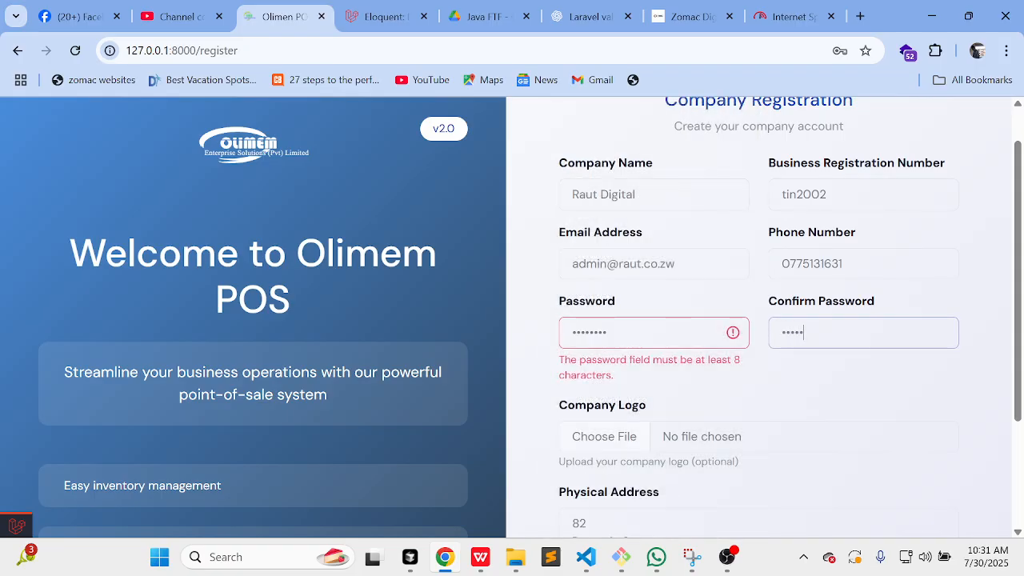
{"action": "scroll", "coordinate": [686, 362], "scroll_direction": "down", "scroll_amount": 1}
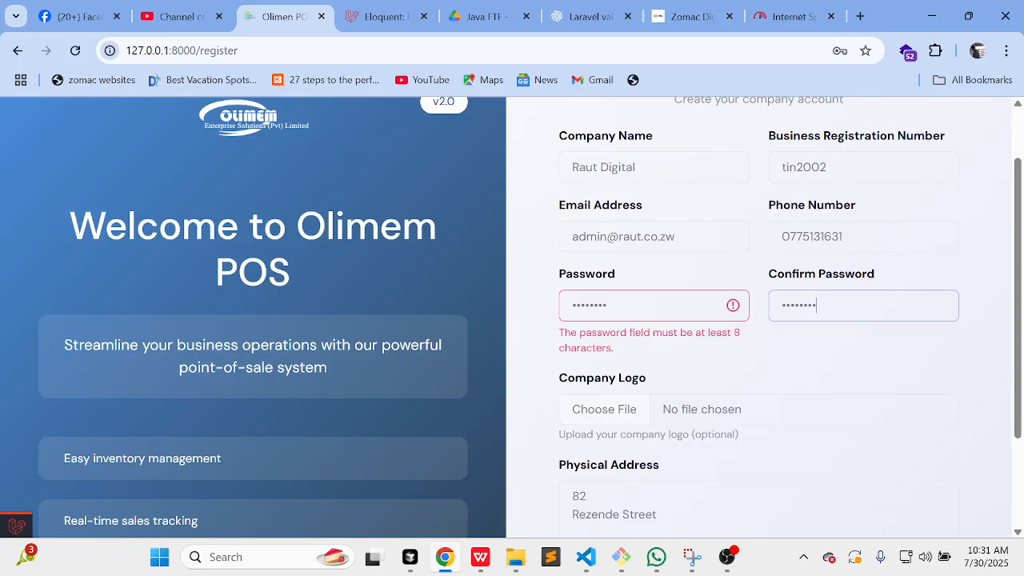
{"action": "scroll", "coordinate": [686, 362], "scroll_direction": "up", "scroll_amount": 1}
{"action": "scroll", "coordinate": [686, 362], "scroll_direction": "down", "scroll_amount": 2}
Step: Reattach logout.png as the company logo and resubmit the registration
{"action": "left_click", "coordinate": [620, 362]}
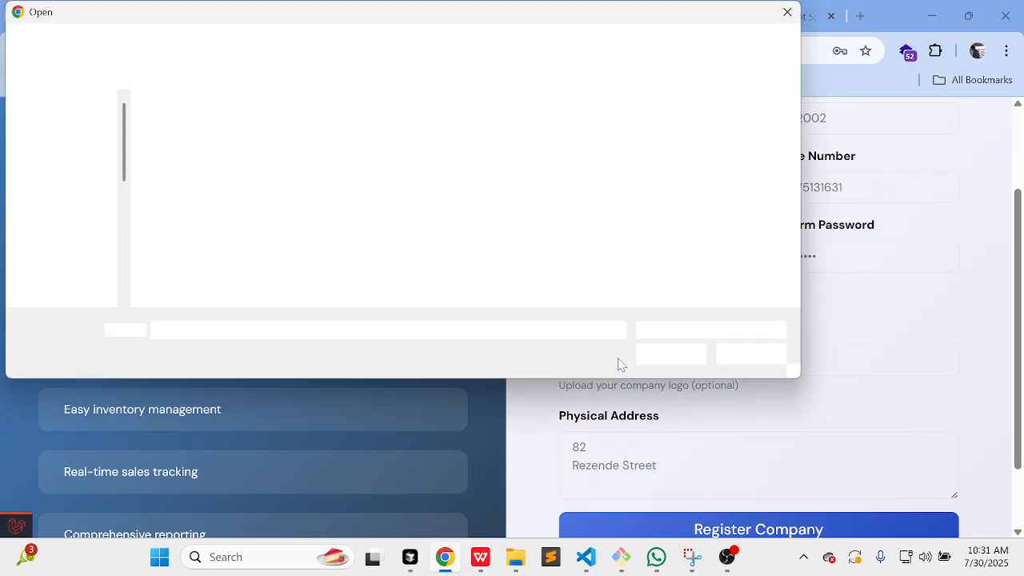
{"action": "left_click", "coordinate": [467, 148]}
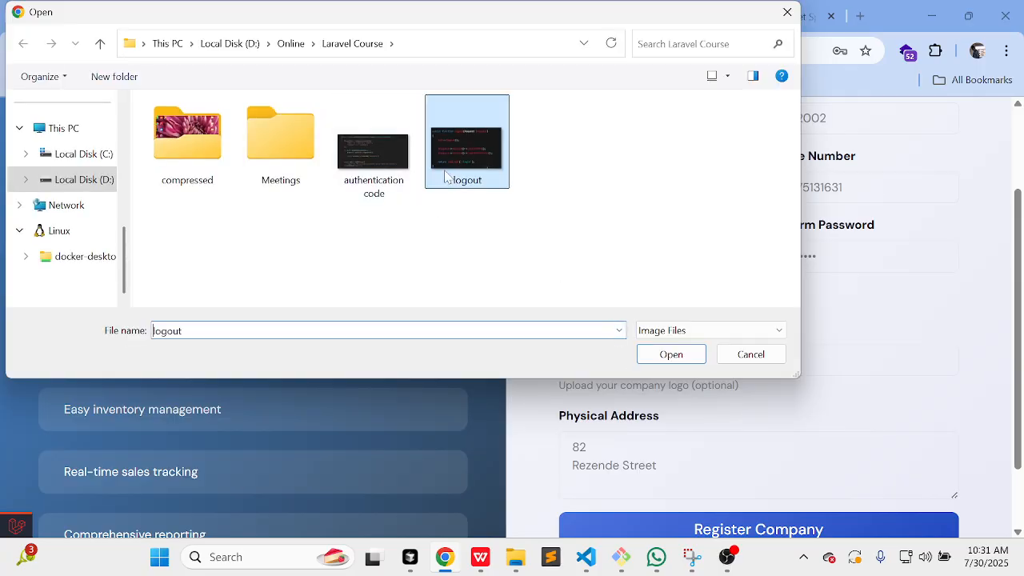
{"action": "left_click", "coordinate": [666, 358]}
{"action": "scroll", "coordinate": [735, 352], "scroll_direction": "down", "scroll_amount": 2}
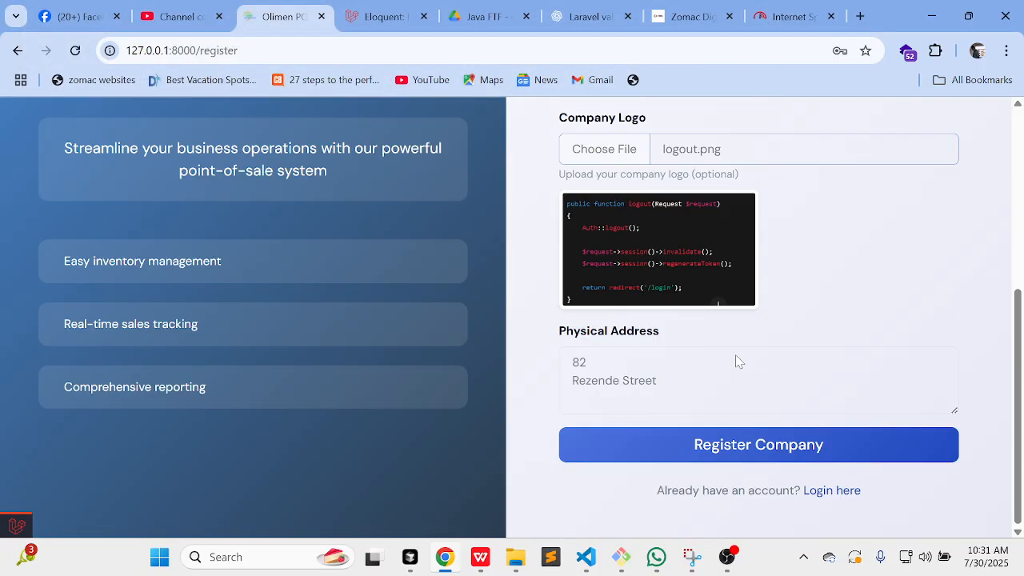
{"action": "left_click", "coordinate": [720, 446]}
{"action": "scroll", "coordinate": [845, 357], "scroll_direction": "up", "scroll_amount": 2}
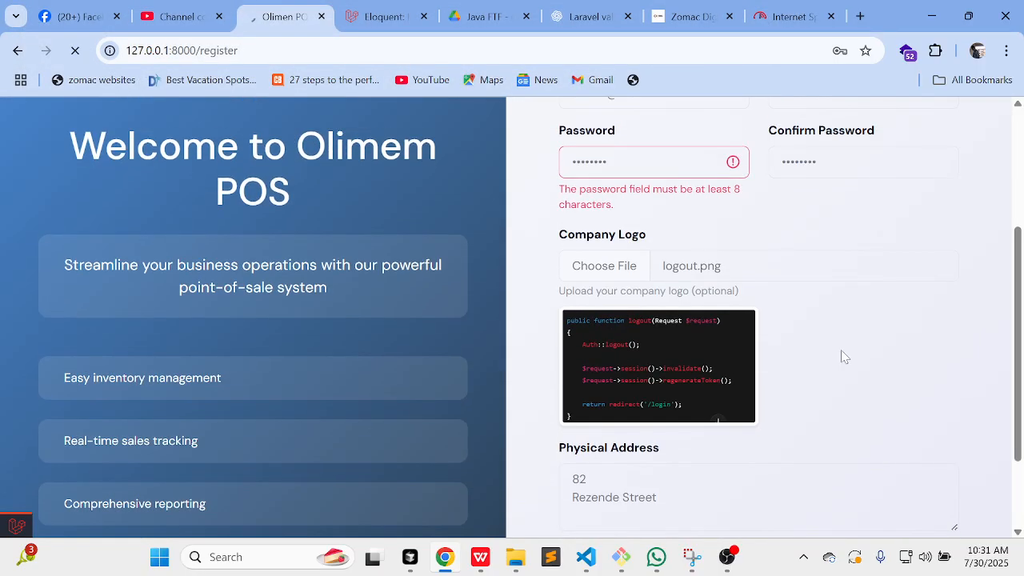
{"action": "scroll", "coordinate": [844, 357], "scroll_direction": "down", "scroll_amount": 2}
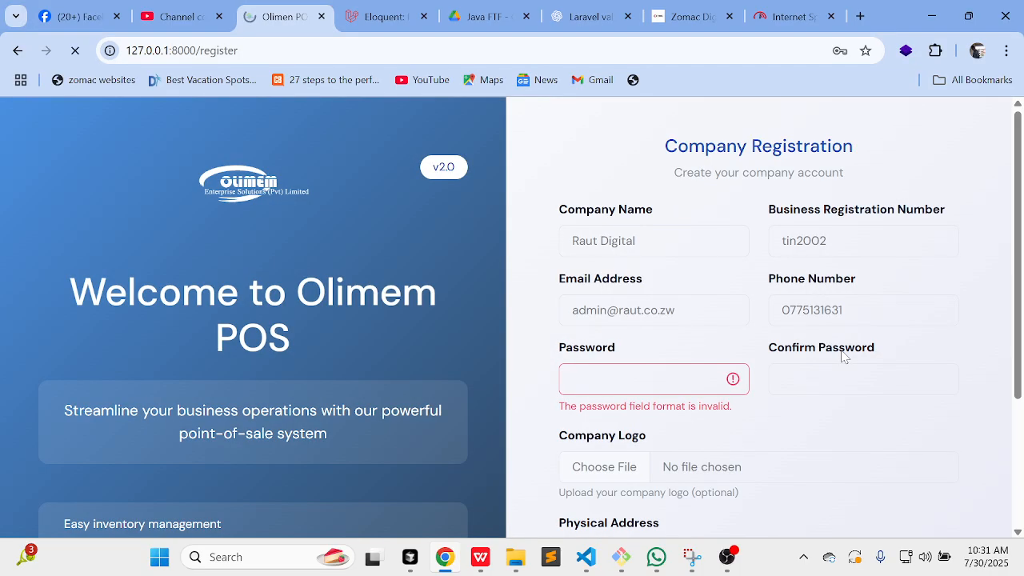
{"action": "scroll", "coordinate": [845, 356], "scroll_direction": "down", "scroll_amount": 1}
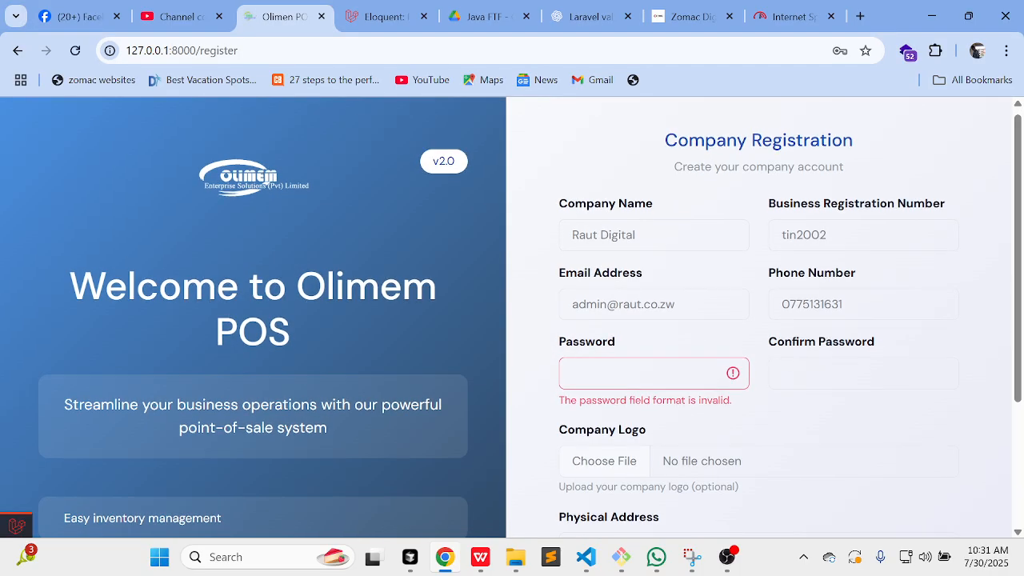
Step: Retype the password and its confirmation, dismissing the saved-password suggestions
{"action": "left_click", "coordinate": [640, 375]}
{"action": "scroll", "coordinate": [640, 375], "scroll_direction": "down", "scroll_amount": 1}
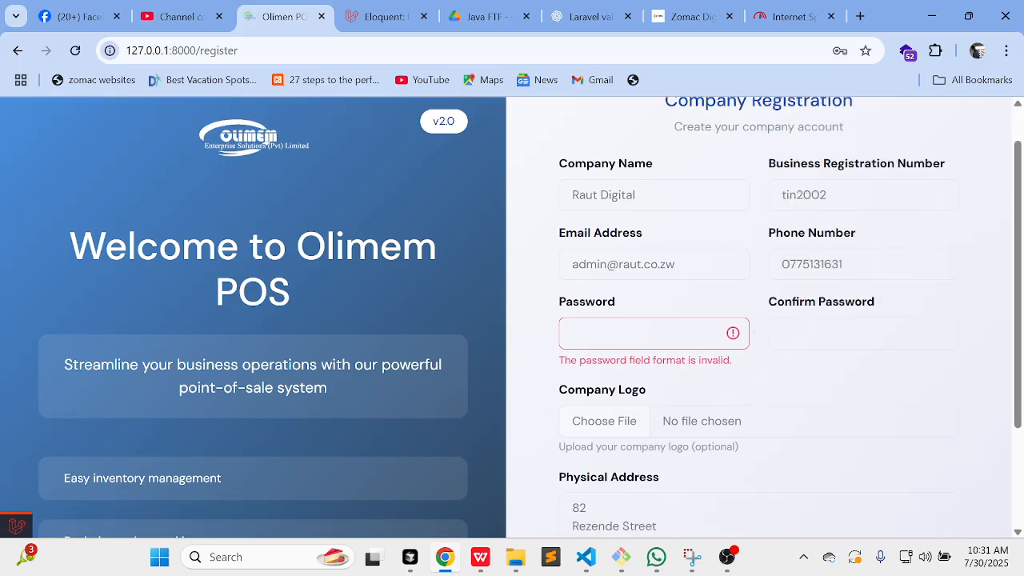
{"action": "mouse_move", "coordinate": [735, 570]}
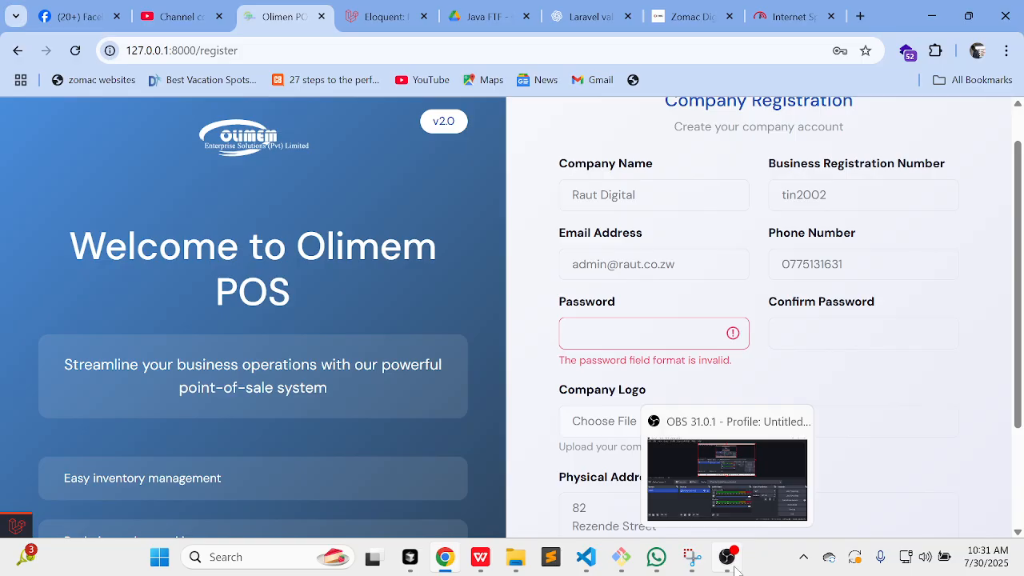
{"action": "left_click", "coordinate": [632, 340]}
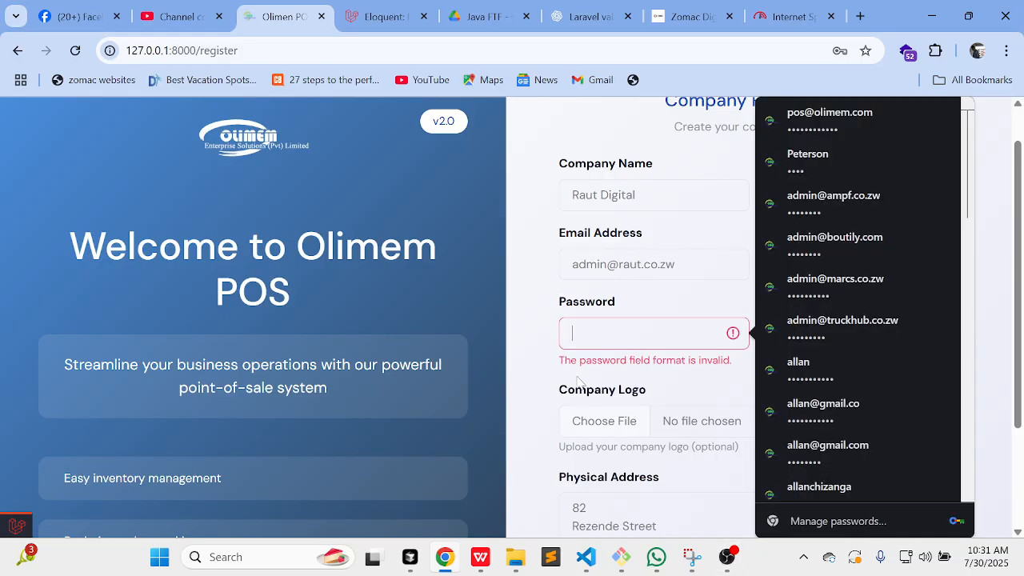
{"action": "left_click", "coordinate": [702, 356]}
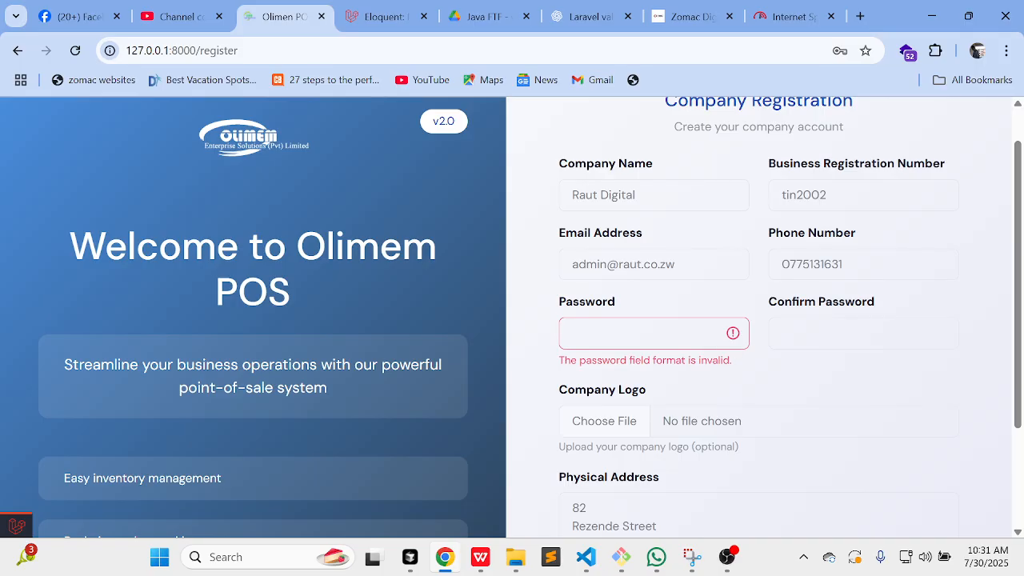
{"action": "left_click", "coordinate": [629, 333]}
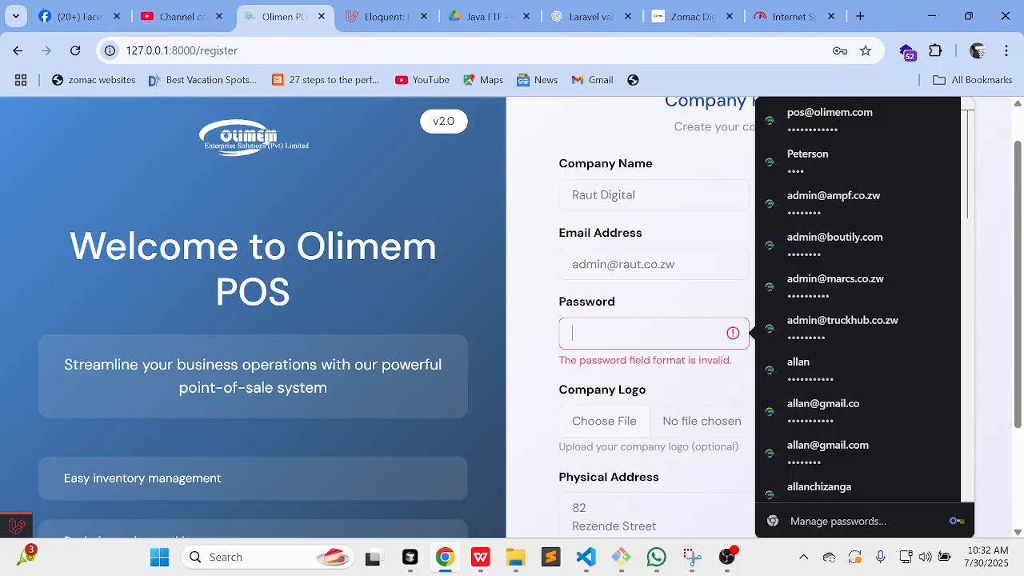
{"action": "type", "text": "•"}
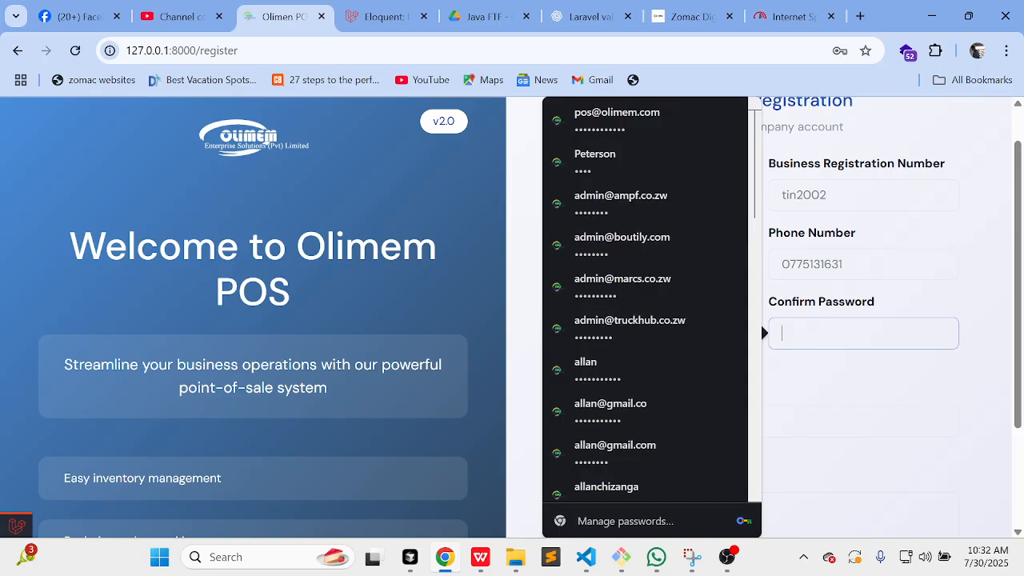
{"action": "type", "text": "••"}
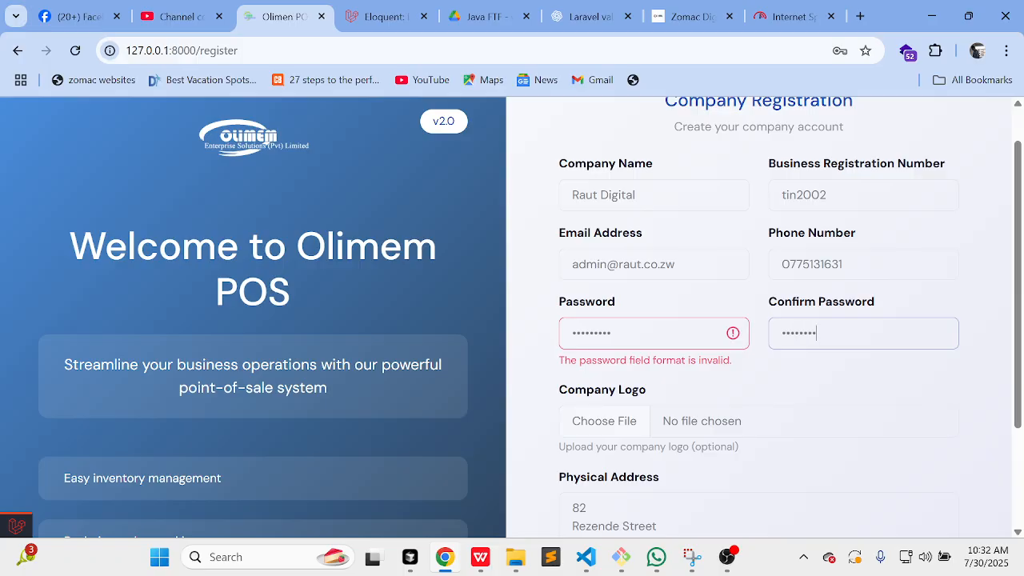
{"action": "scroll", "coordinate": [590, 336], "scroll_direction": "down", "scroll_amount": 2}
{"action": "left_click", "coordinate": [589, 335]}
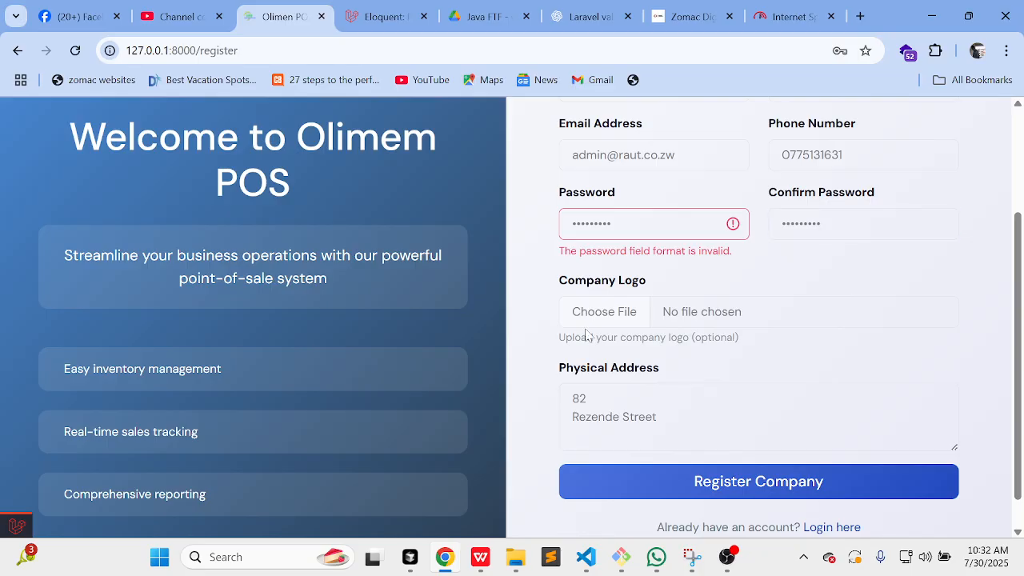
Step: Attach logout.png again and submit, reaching the Account Not Active page
{"action": "left_click", "coordinate": [601, 316]}
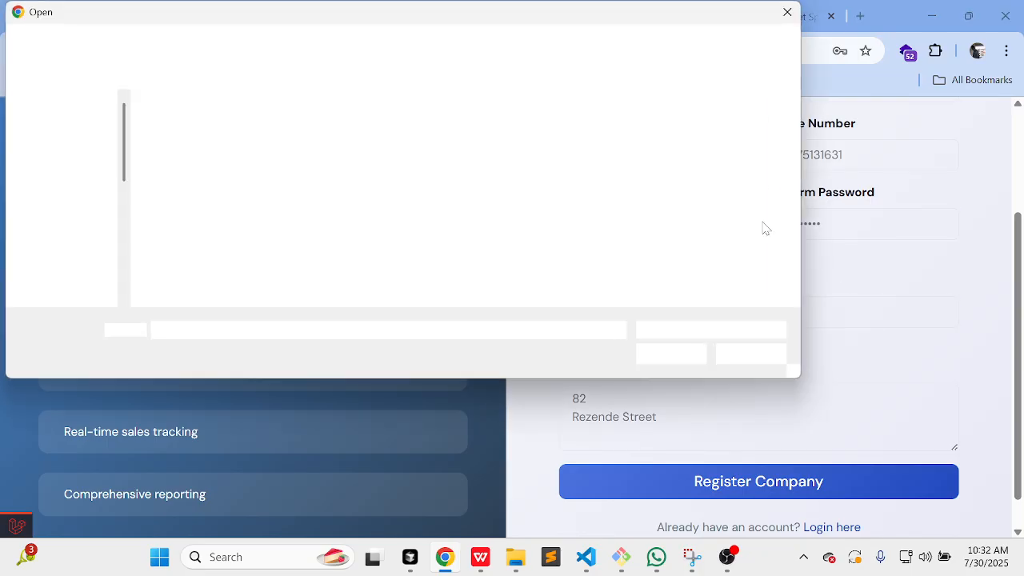
{"action": "left_click", "coordinate": [485, 160]}
{"action": "left_click", "coordinate": [677, 360]}
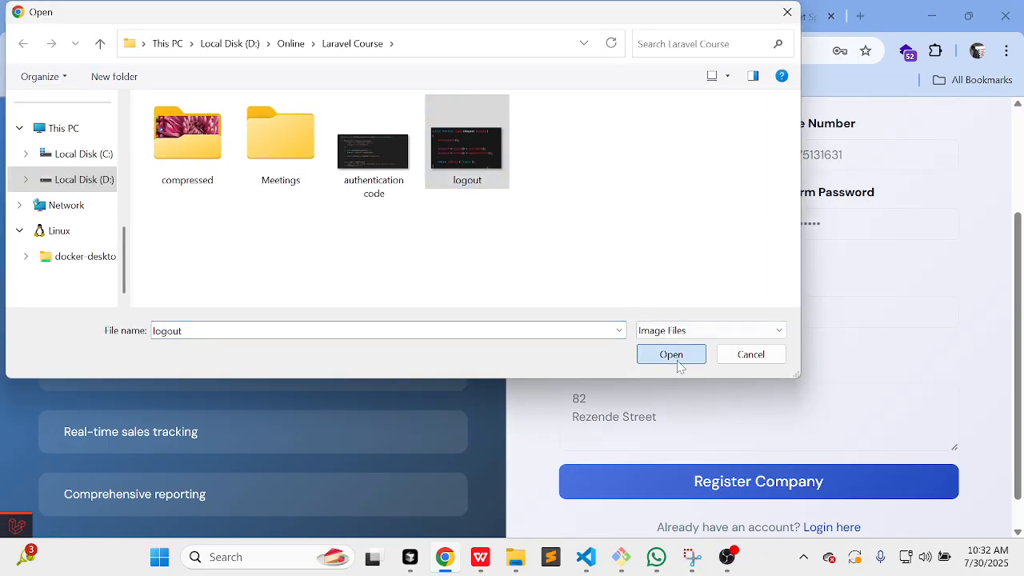
{"action": "scroll", "coordinate": [762, 434], "scroll_direction": "down", "scroll_amount": 1}
{"action": "left_click", "coordinate": [756, 512]}
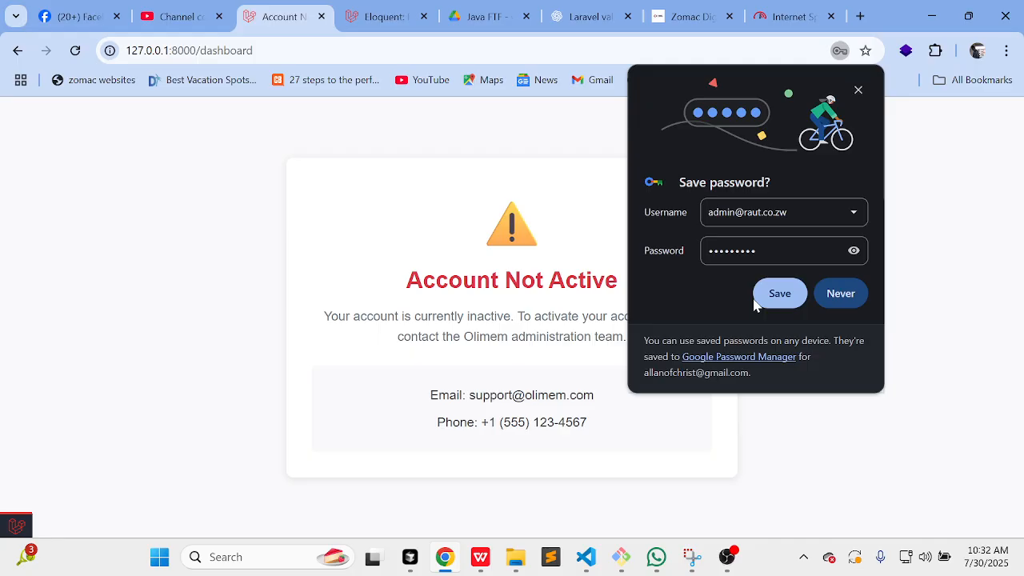
Step: Save the new login in Chrome and select the administration-team activation notice
{"action": "left_click", "coordinate": [791, 298]}
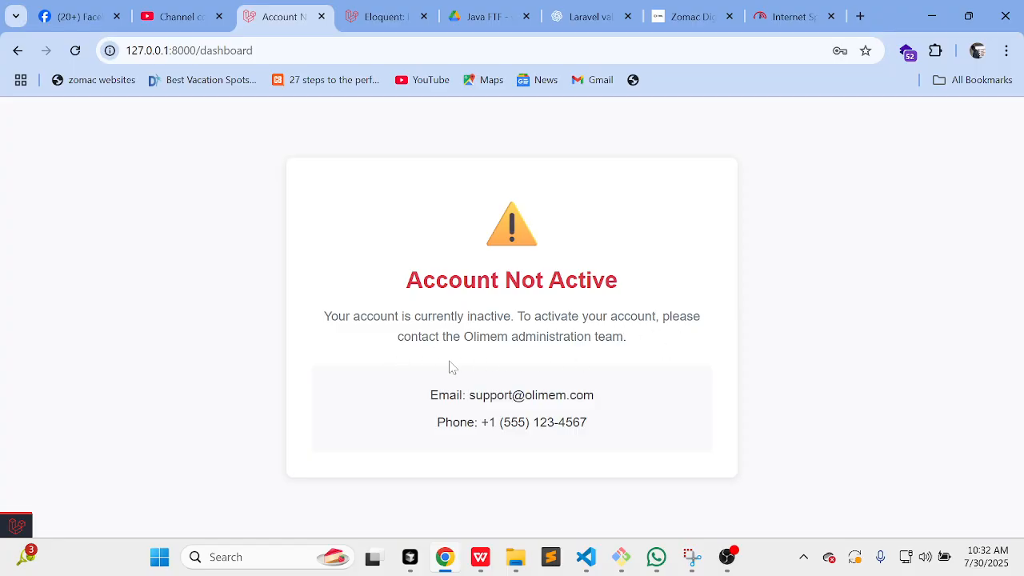
{"action": "left_click_drag", "start_coordinate": [631, 342], "coordinate": [446, 337]}
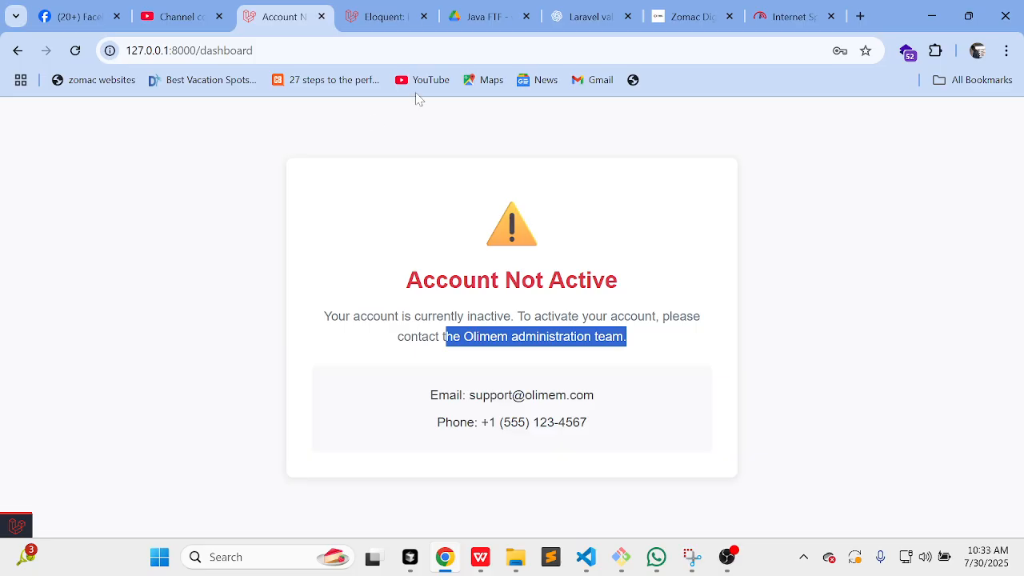
Step: Trim the browser address back to the site root to reach the sign-in page
{"action": "left_click", "coordinate": [416, 51]}
{"action": "left_click", "coordinate": [256, 50]}
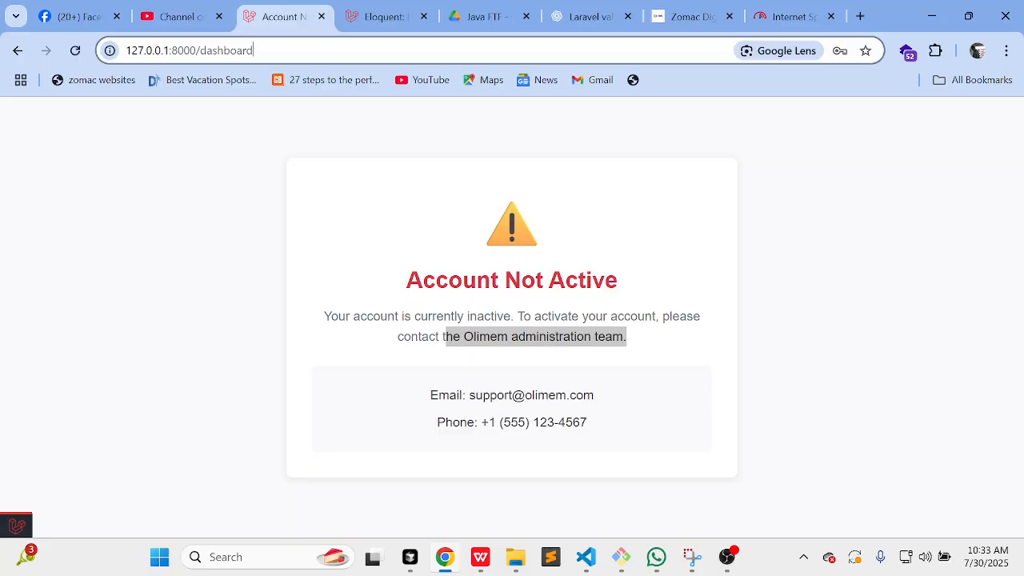
{"action": "key", "text": "BackSpace"}
{"action": "key", "text": "BackSpace"}
{"action": "key", "text": "BackSpace"}
{"action": "key", "text": "BackSpace"}
{"action": "key", "text": "BackSpace"}
{"action": "key", "text": "BackSpace"}
{"action": "key", "text": "BackSpace"}
{"action": "key", "text": "BackSpace"}
{"action": "key", "text": "BackSpace"}
{"action": "key", "text": "BackSpace"}
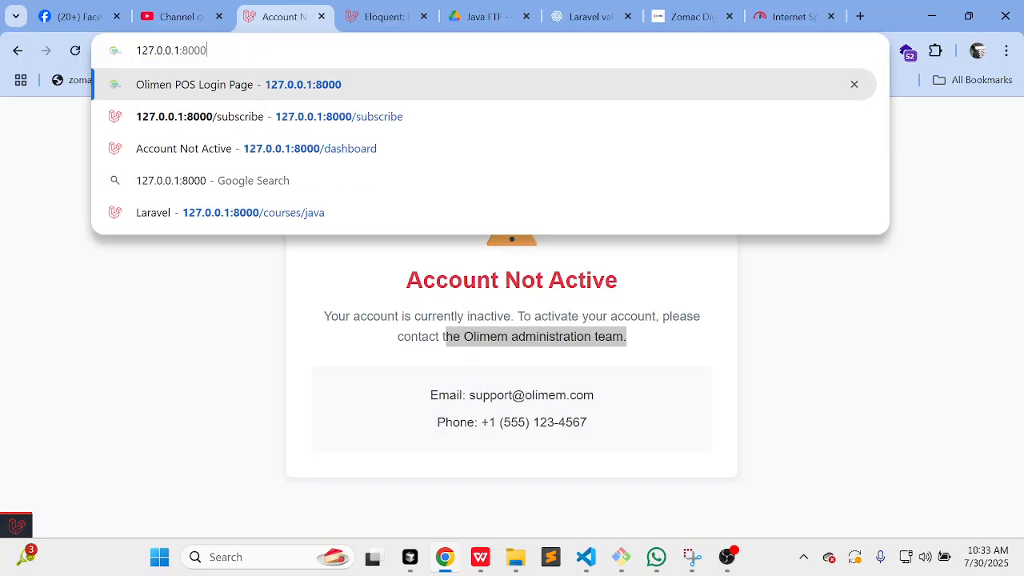
{"action": "key", "text": "Return"}
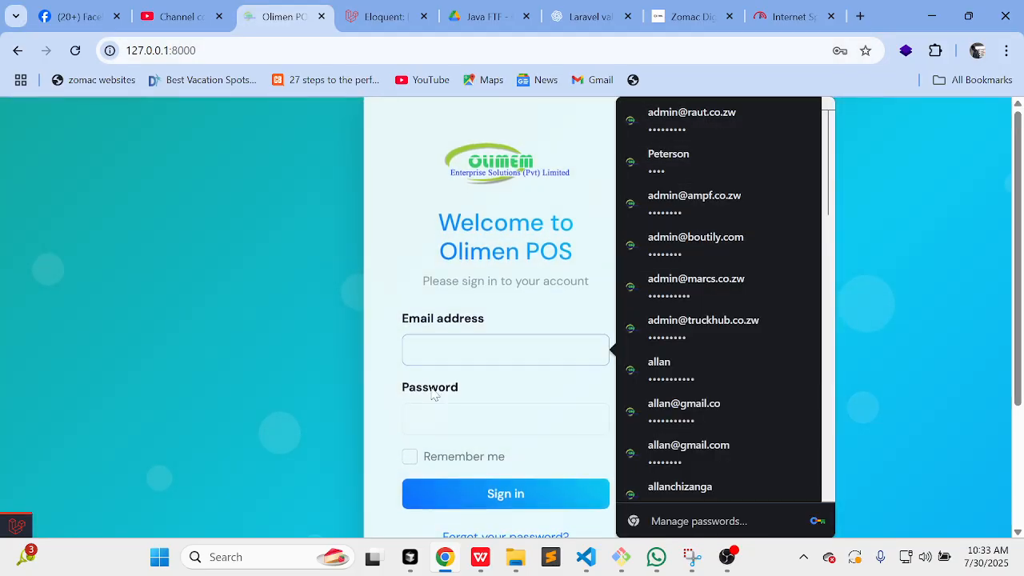
Step: Sign in with the saved administrator login via autofill and the Windows PIN
{"action": "type", "text": "p"}
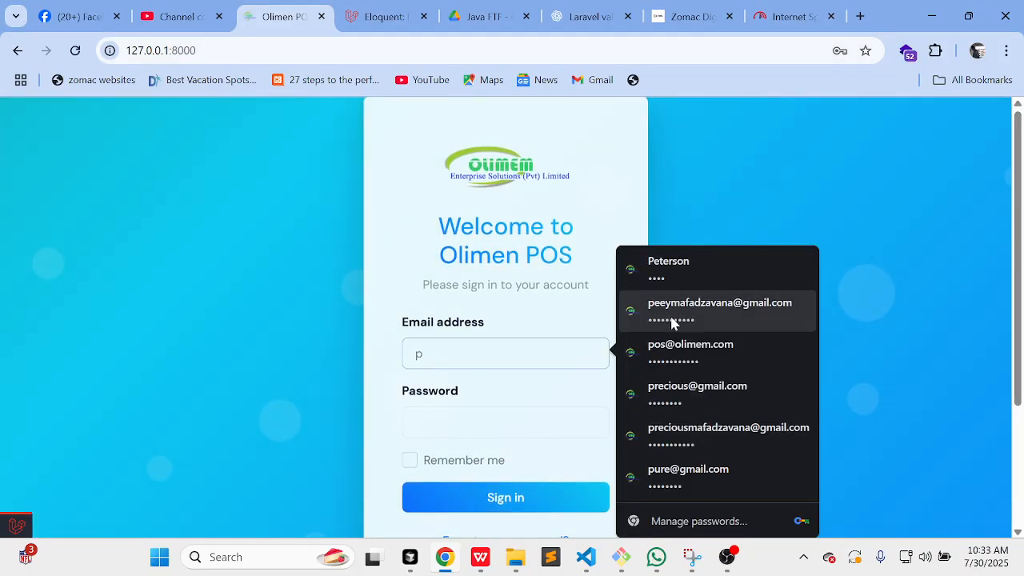
{"action": "left_click", "coordinate": [685, 348]}
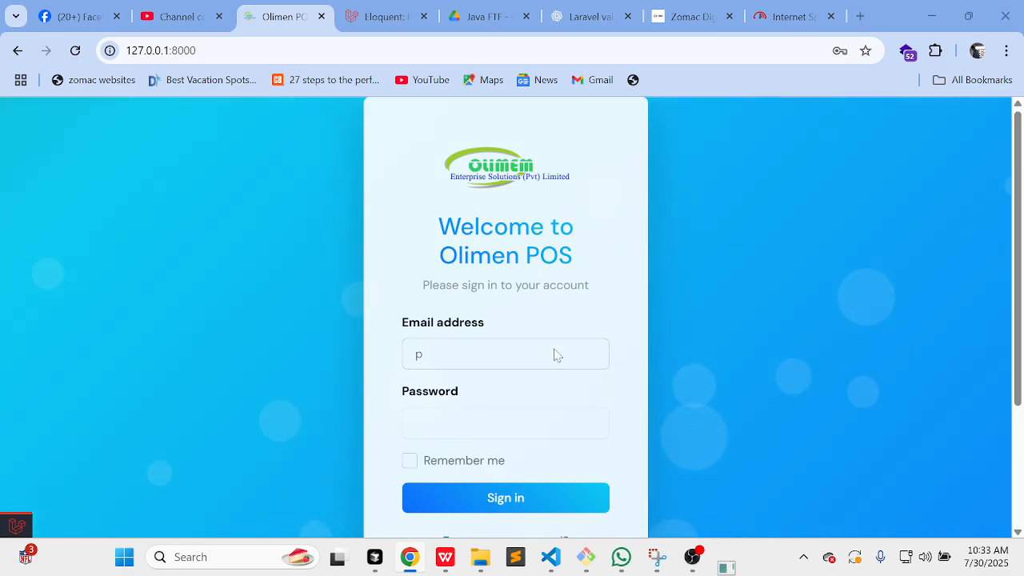
{"action": "type", "text": "••"}
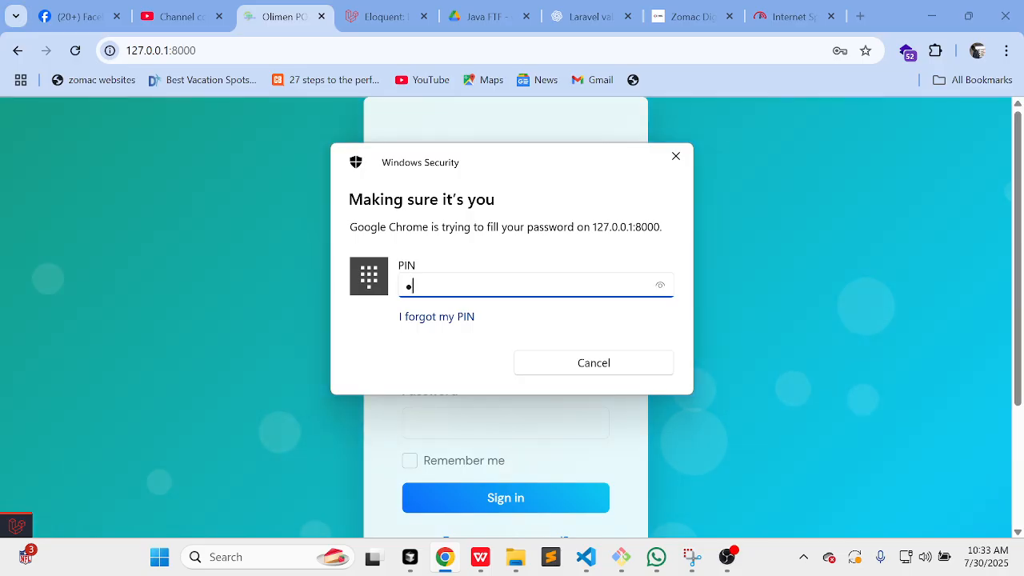
{"action": "type", "text": "••••••"}
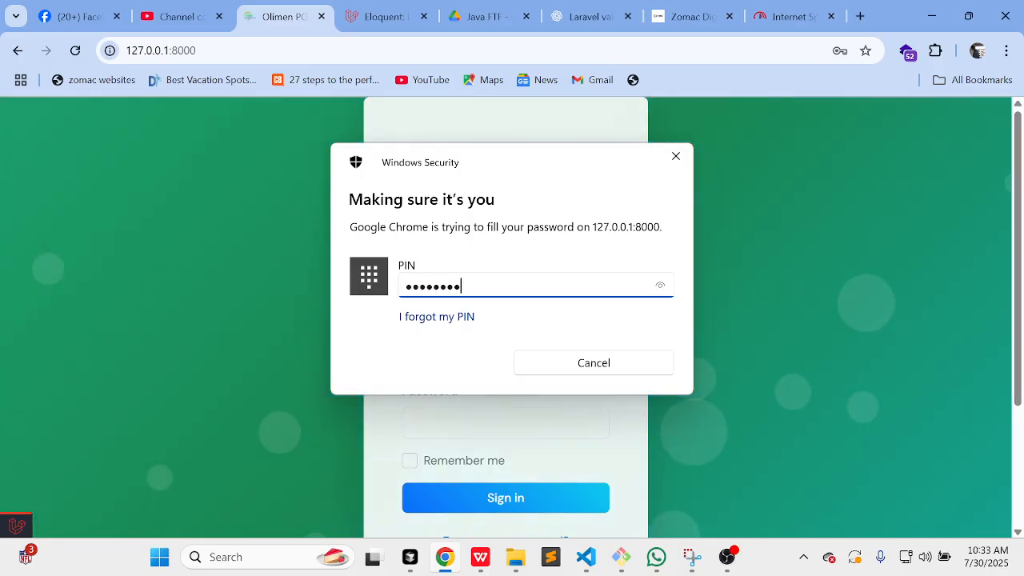
{"action": "left_click", "coordinate": [499, 492]}
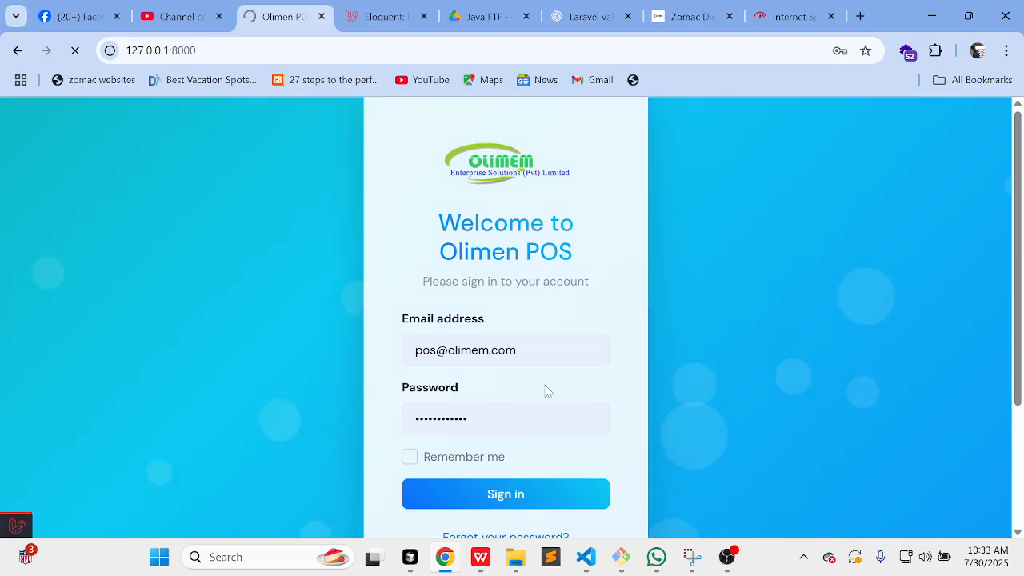
{"action": "left_click", "coordinate": [507, 484]}
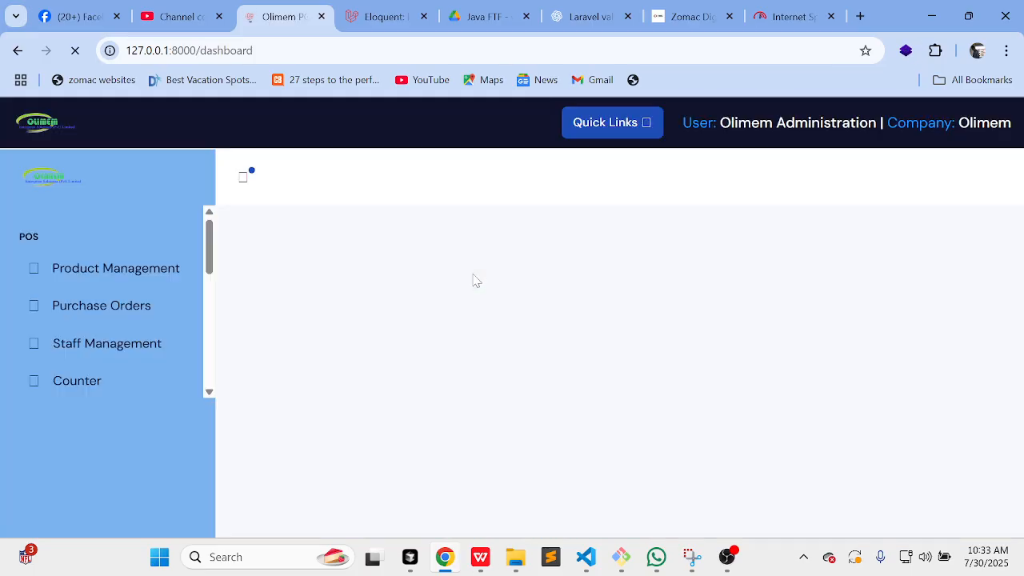
Step: Activate Raut Digital in Company Management and refresh to confirm its Active status
{"action": "scroll", "coordinate": [126, 344], "scroll_direction": "down", "scroll_amount": 5}
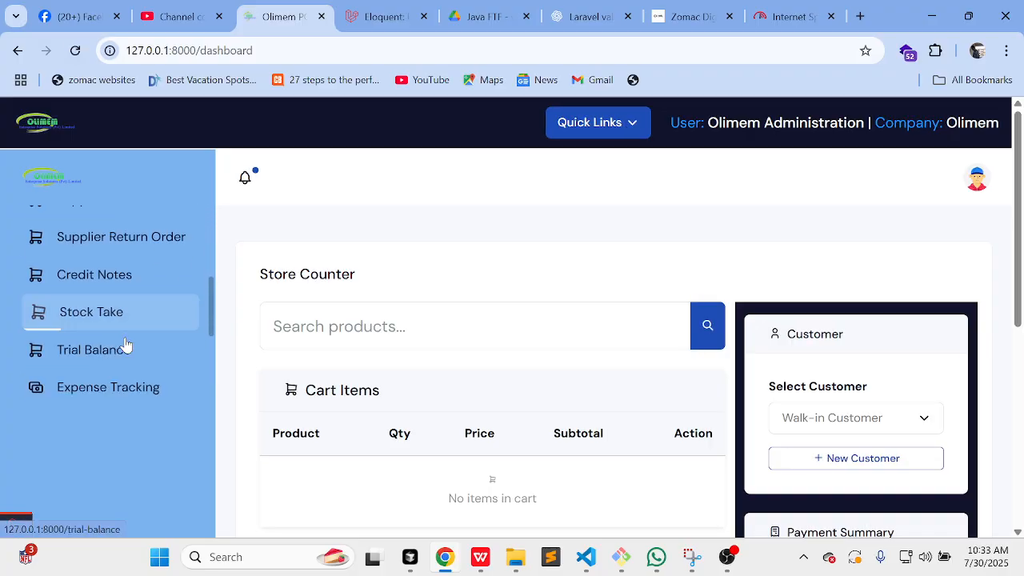
{"action": "scroll", "coordinate": [125, 343], "scroll_direction": "down", "scroll_amount": 2}
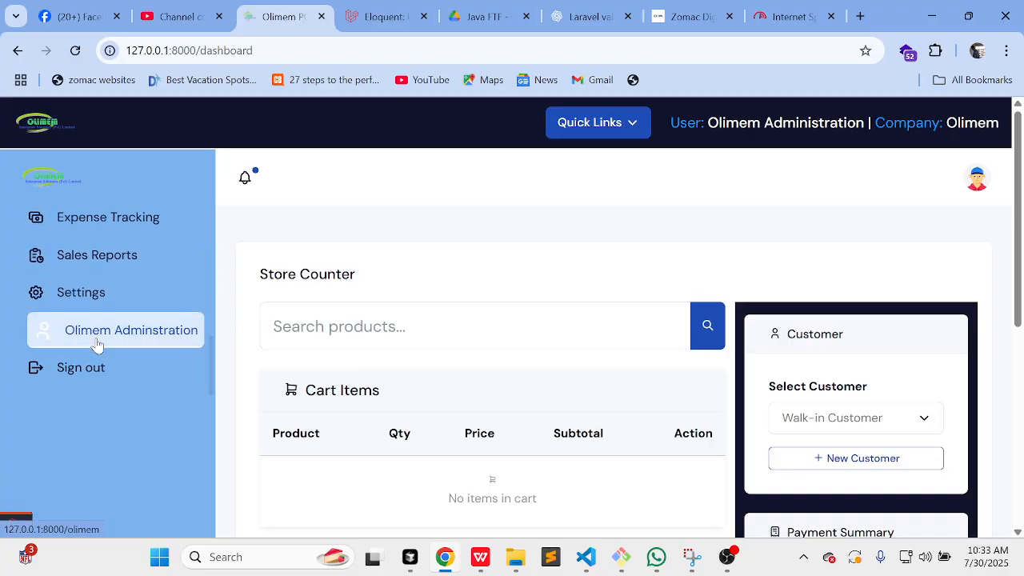
{"action": "left_click", "coordinate": [103, 341]}
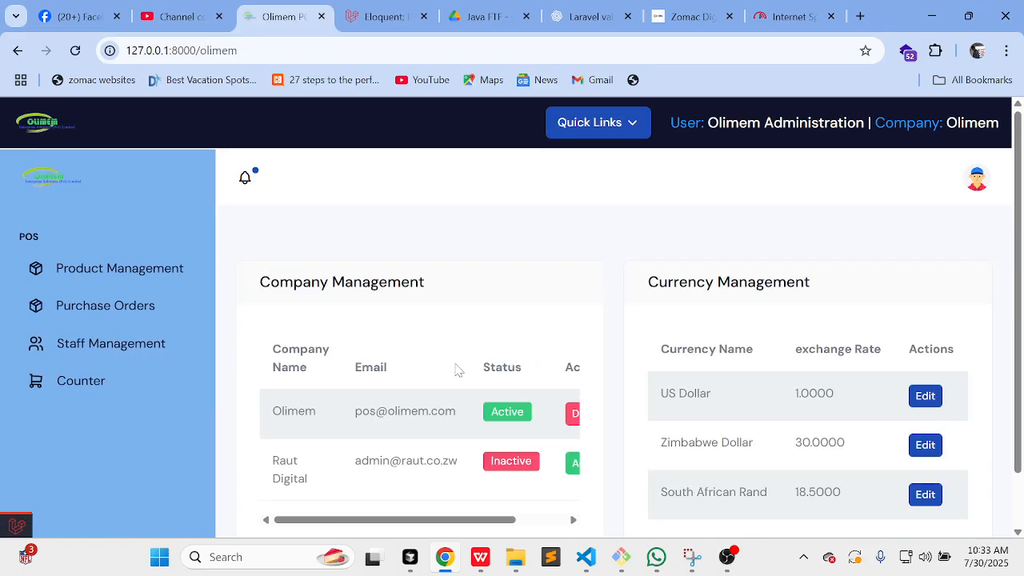
{"action": "scroll", "coordinate": [457, 368], "scroll_direction": "down", "scroll_amount": 2}
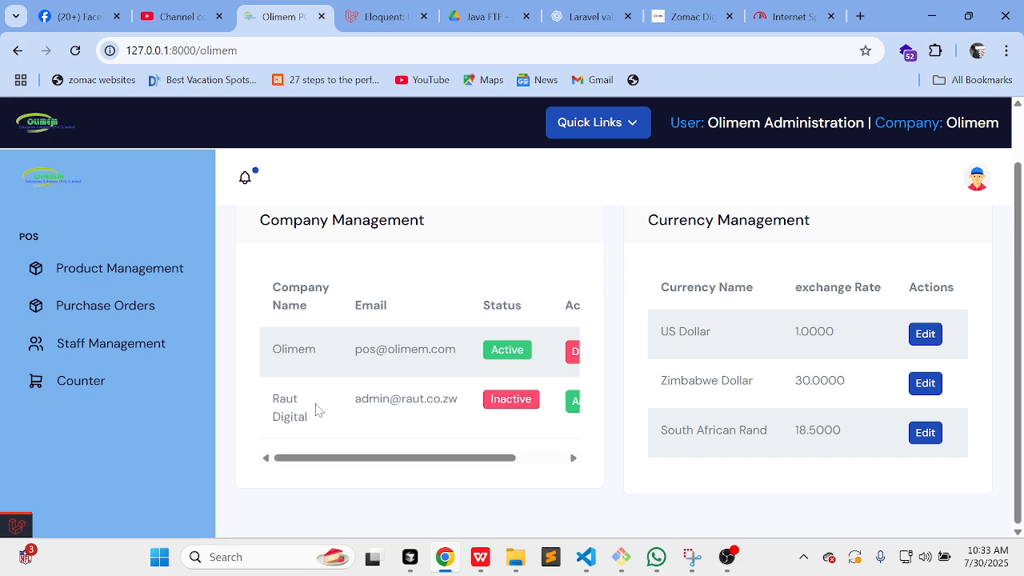
{"action": "scroll", "coordinate": [400, 420], "scroll_direction": "right", "scroll_amount": 2}
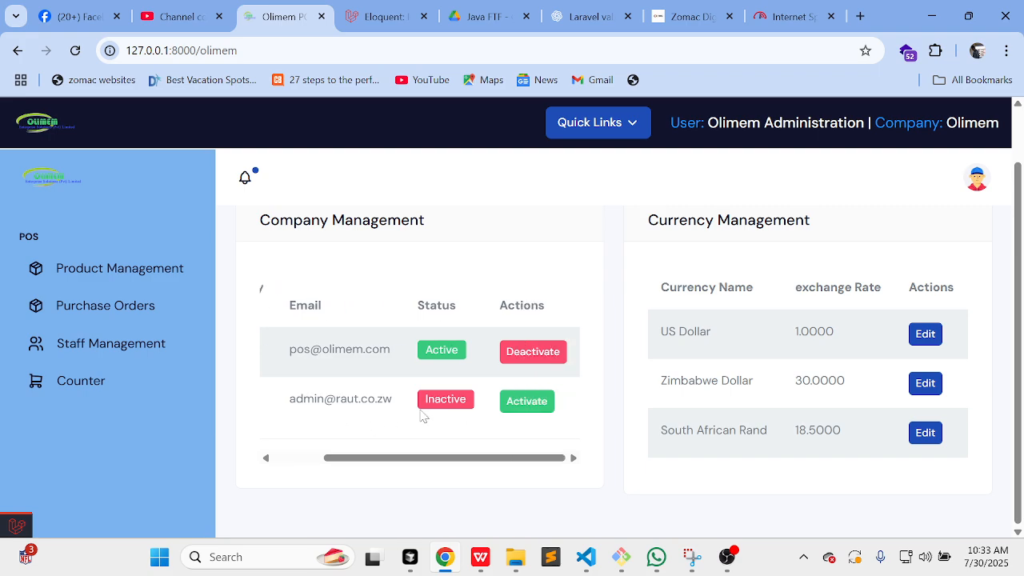
{"action": "left_click", "coordinate": [524, 402]}
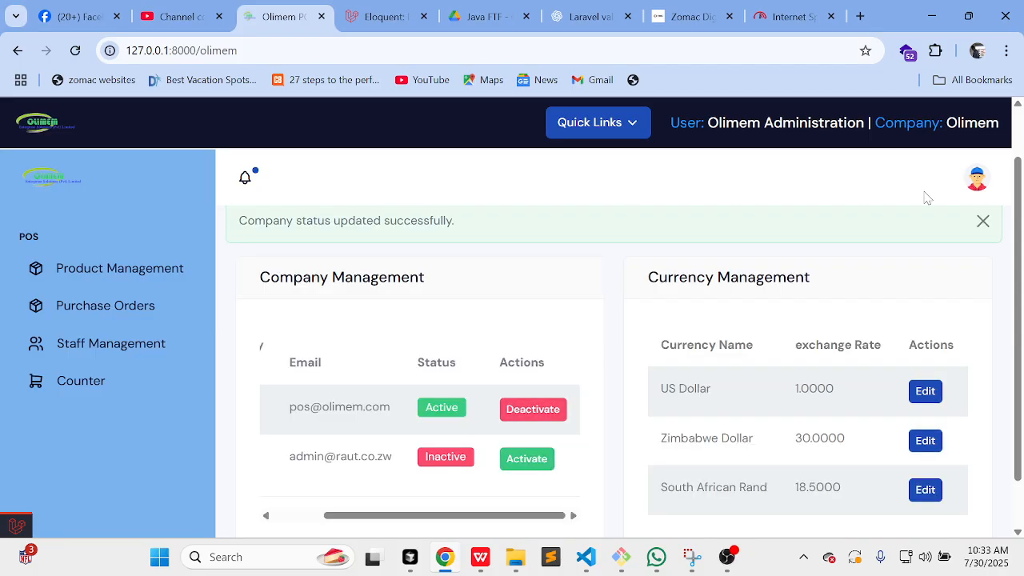
{"action": "left_click", "coordinate": [75, 50]}
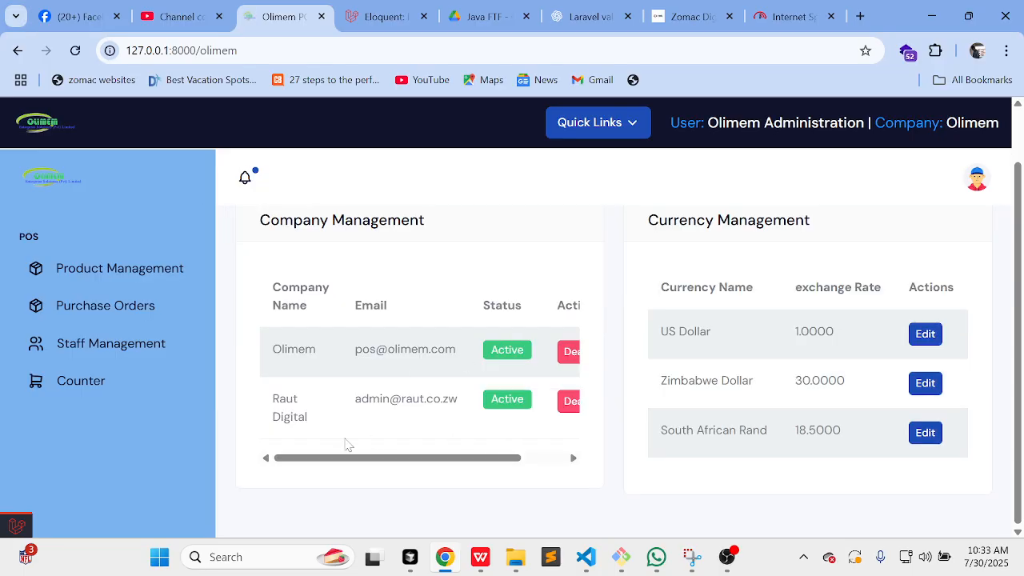
{"action": "scroll", "coordinate": [107, 384], "scroll_direction": "down", "scroll_amount": 5}
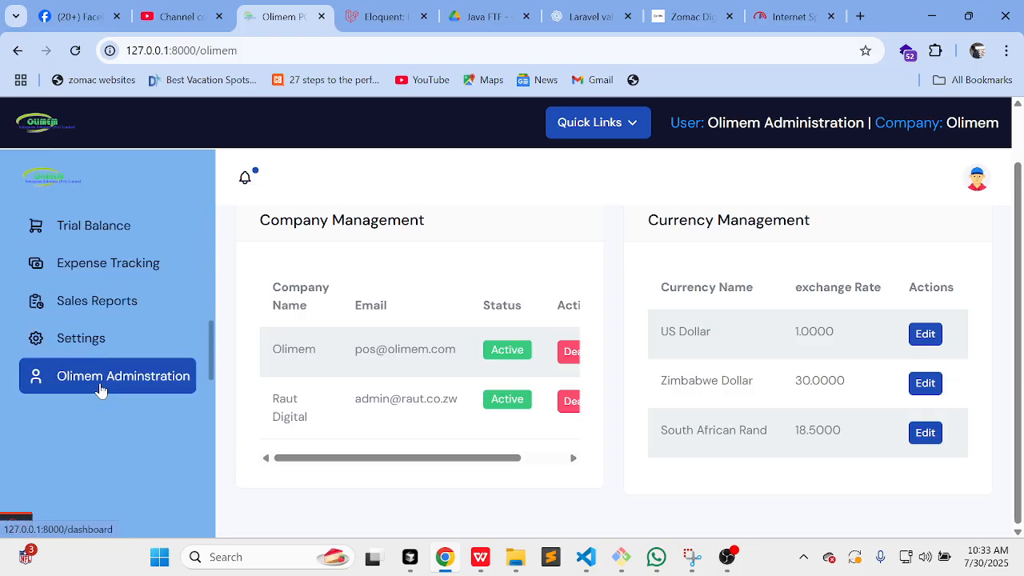
{"action": "left_click", "coordinate": [121, 374]}
Step: Sign out and sign back in as Raut Digital using the saved autofill login
{"action": "left_click", "coordinate": [121, 369]}
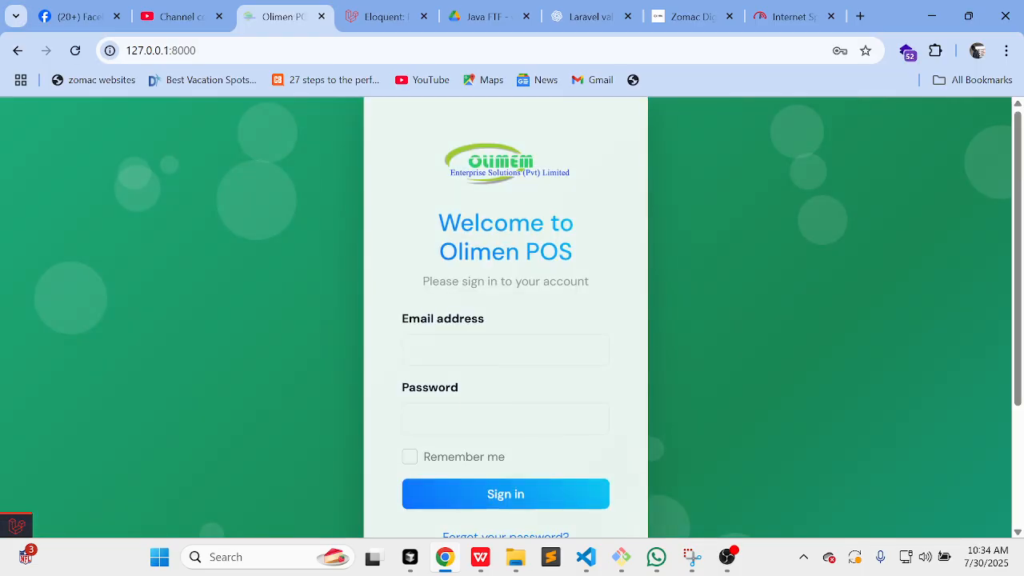
{"action": "left_click", "coordinate": [476, 350]}
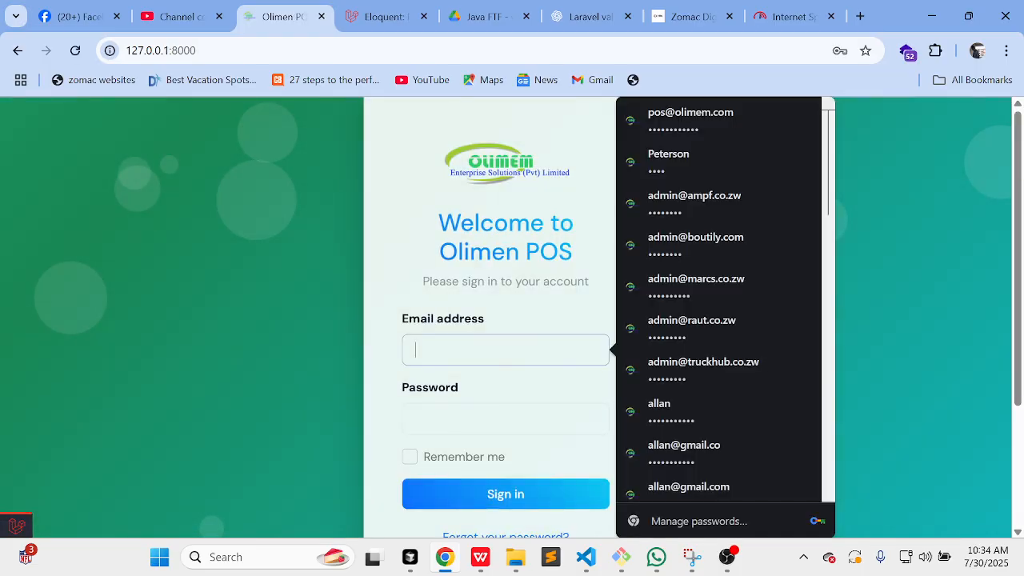
{"action": "type", "text": "ad"}
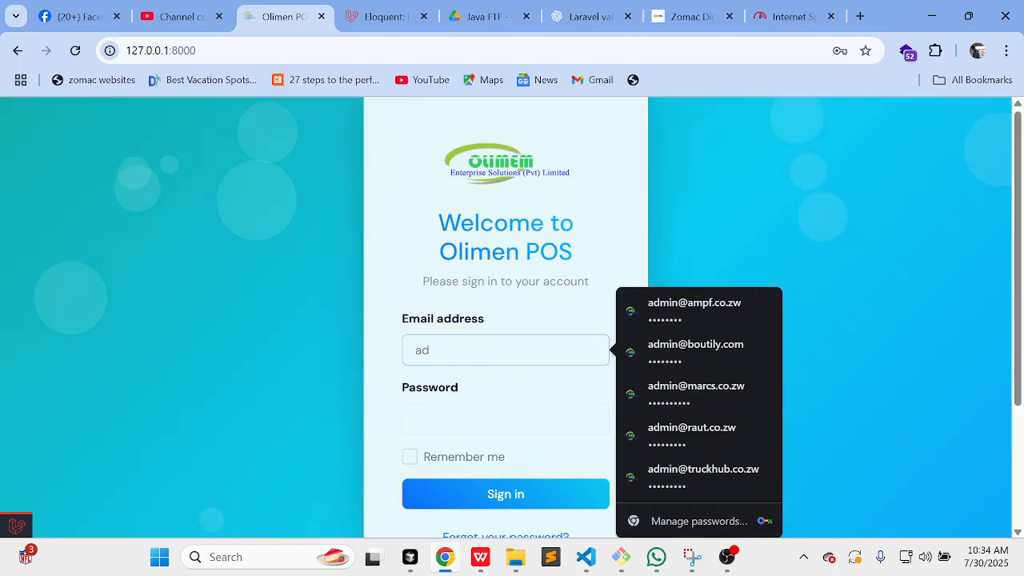
{"action": "left_click", "coordinate": [732, 431]}
{"action": "left_click", "coordinate": [480, 491]}
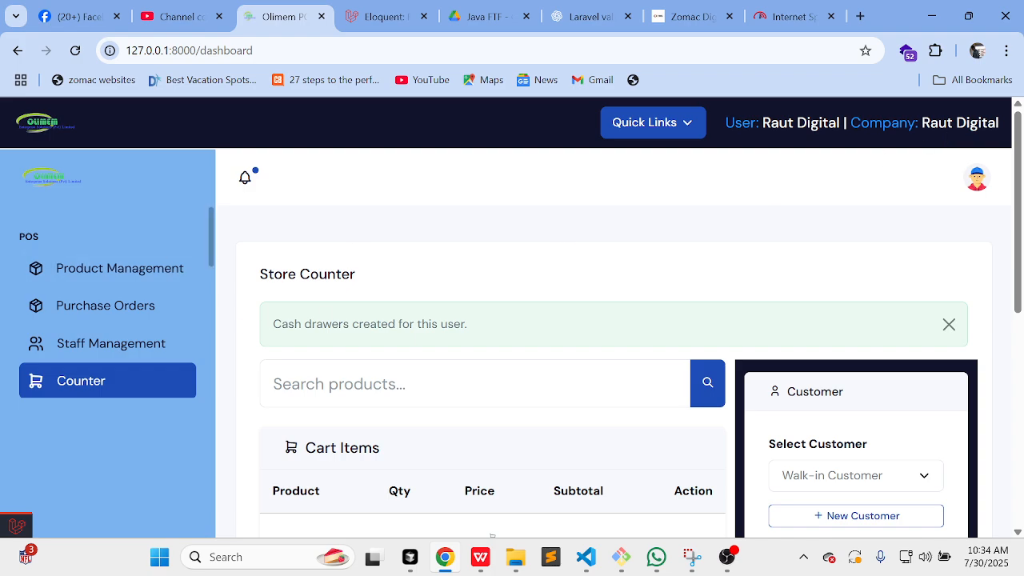
{"action": "scroll", "coordinate": [557, 400], "scroll_direction": "down", "scroll_amount": 1}
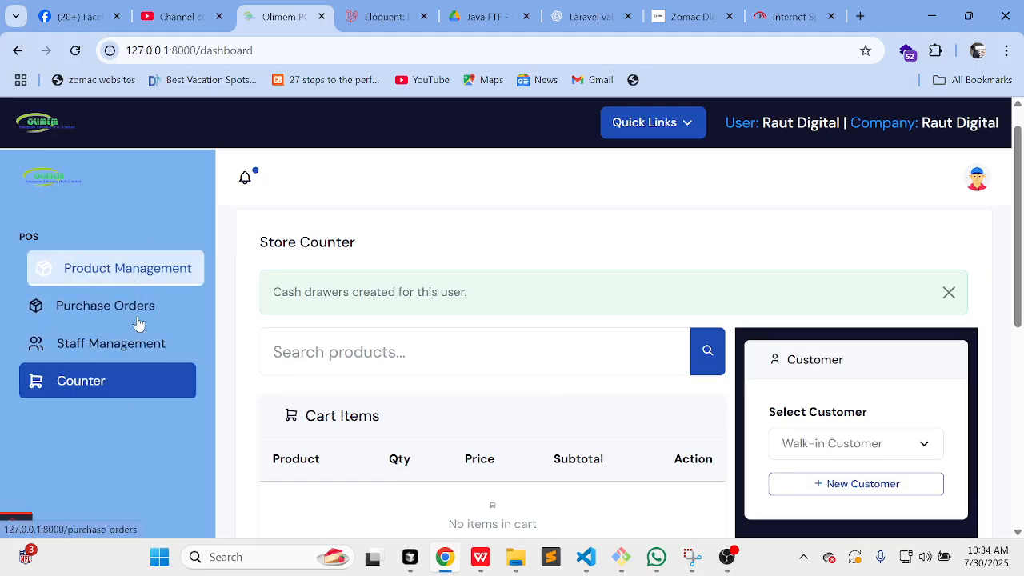
{"action": "scroll", "coordinate": [136, 320], "scroll_direction": "down", "scroll_amount": 2}
{"action": "scroll", "coordinate": [137, 270], "scroll_direction": "up", "scroll_amount": 2}
Step: Open Product Management and browse the empty Raut Digital Warehouses page
{"action": "left_click", "coordinate": [137, 271]}
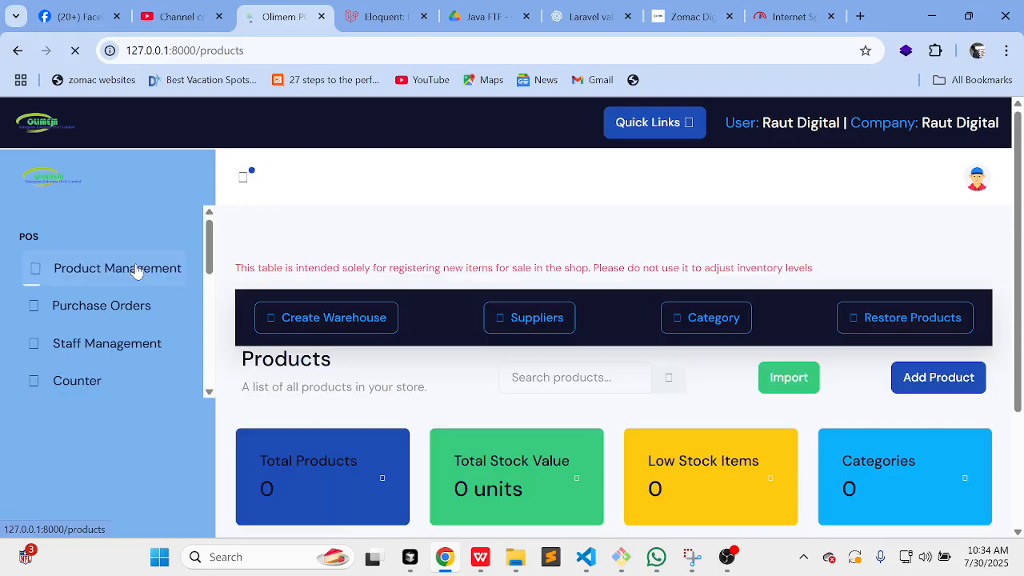
{"action": "scroll", "coordinate": [438, 362], "scroll_direction": "down", "scroll_amount": 1}
{"action": "scroll", "coordinate": [437, 362], "scroll_direction": "up", "scroll_amount": 1}
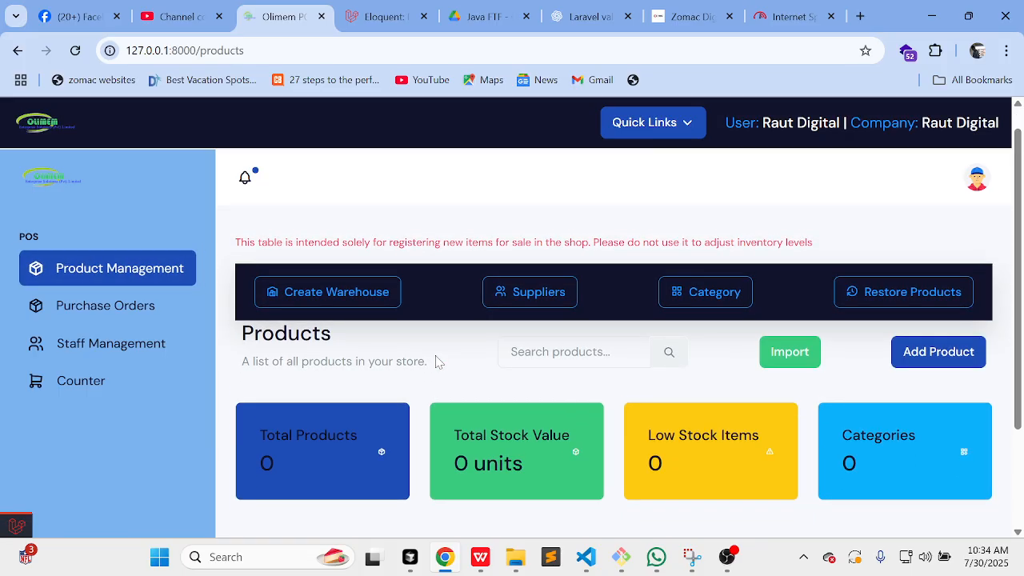
{"action": "scroll", "coordinate": [438, 362], "scroll_direction": "down", "scroll_amount": 1}
{"action": "scroll", "coordinate": [437, 362], "scroll_direction": "up", "scroll_amount": 1}
{"action": "scroll", "coordinate": [438, 361], "scroll_direction": "down", "scroll_amount": 2}
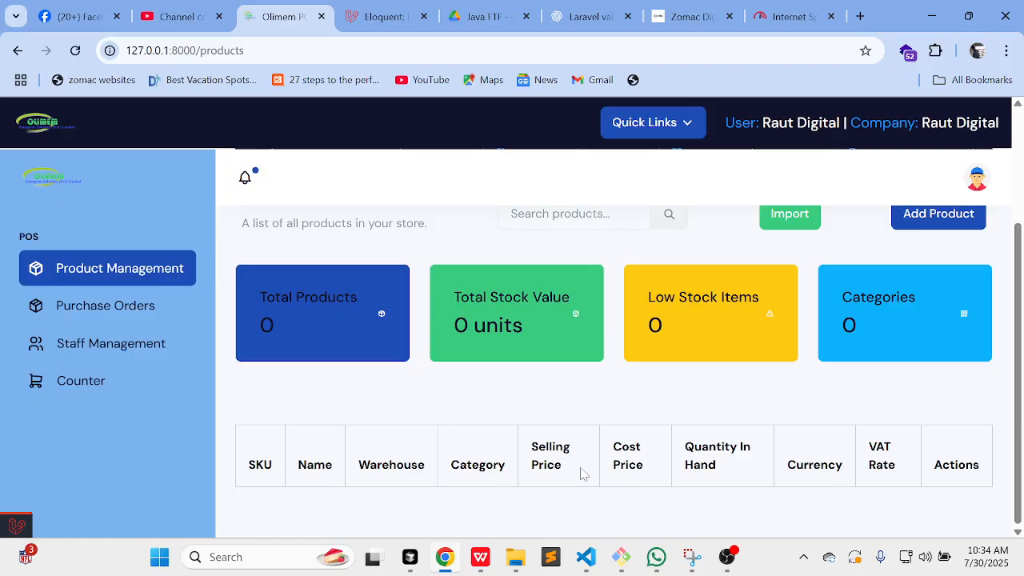
{"action": "scroll", "coordinate": [684, 434], "scroll_direction": "up", "scroll_amount": 2}
{"action": "scroll", "coordinate": [685, 440], "scroll_direction": "down", "scroll_amount": 2}
{"action": "scroll", "coordinate": [672, 421], "scroll_direction": "up", "scroll_amount": 2}
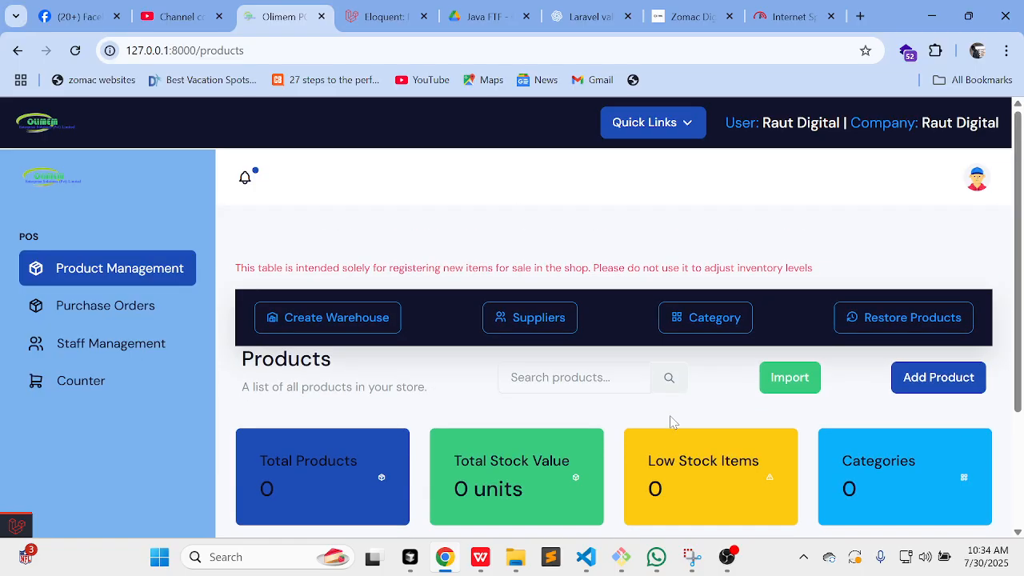
{"action": "scroll", "coordinate": [671, 422], "scroll_direction": "down", "scroll_amount": 1}
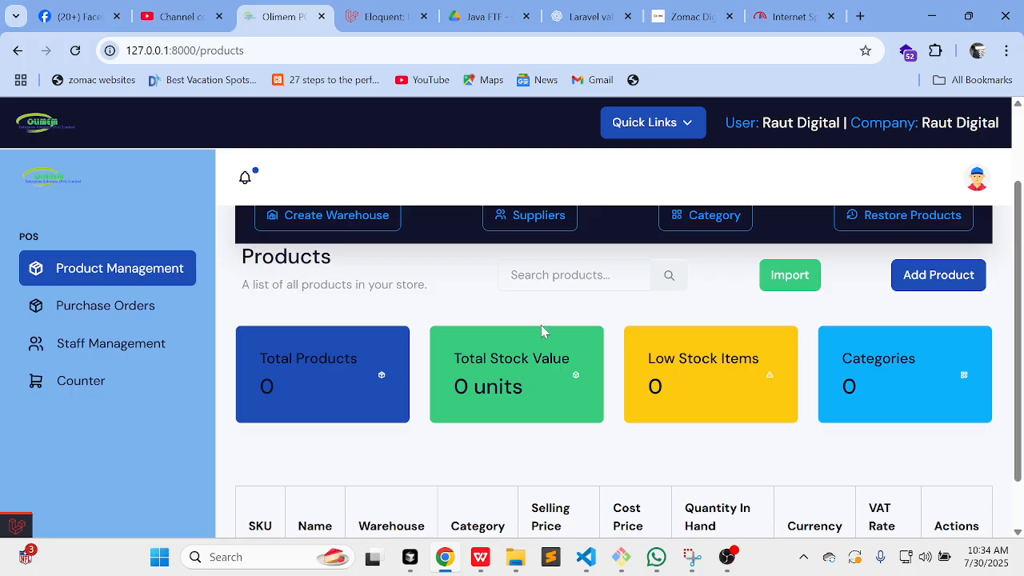
{"action": "scroll", "coordinate": [696, 342], "scroll_direction": "up", "scroll_amount": 1}
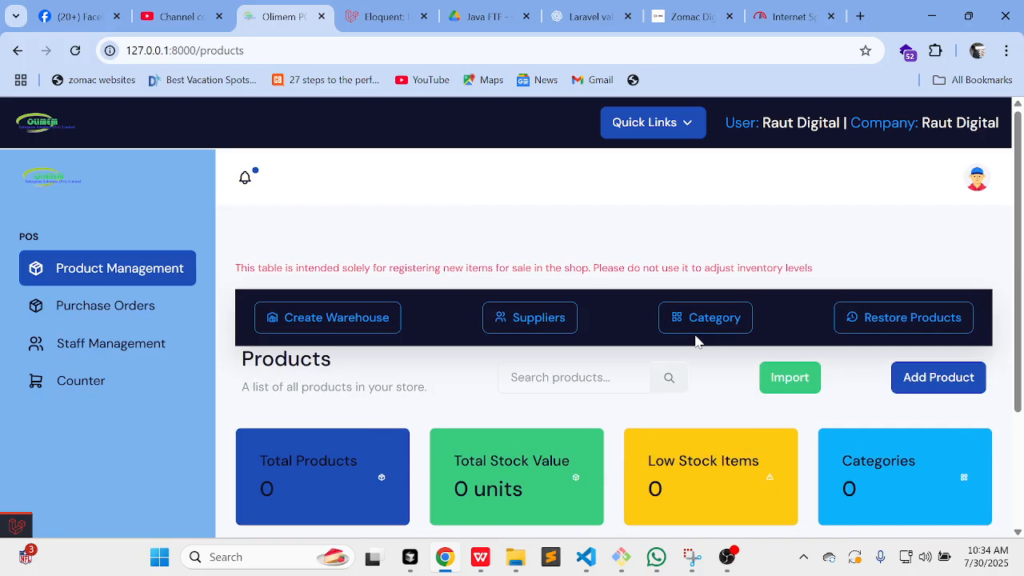
{"action": "scroll", "coordinate": [696, 342], "scroll_direction": "down", "scroll_amount": 1}
{"action": "scroll", "coordinate": [696, 341], "scroll_direction": "up", "scroll_amount": 1}
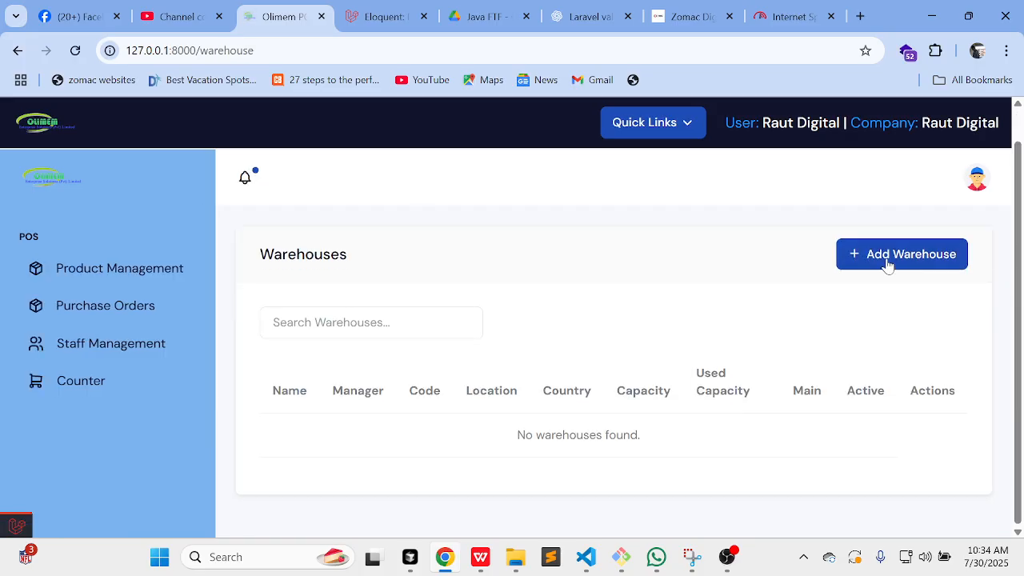
Step: Start a new warehouse named Main, managed by Raut Digital, with code main
{"action": "left_click", "coordinate": [886, 254]}
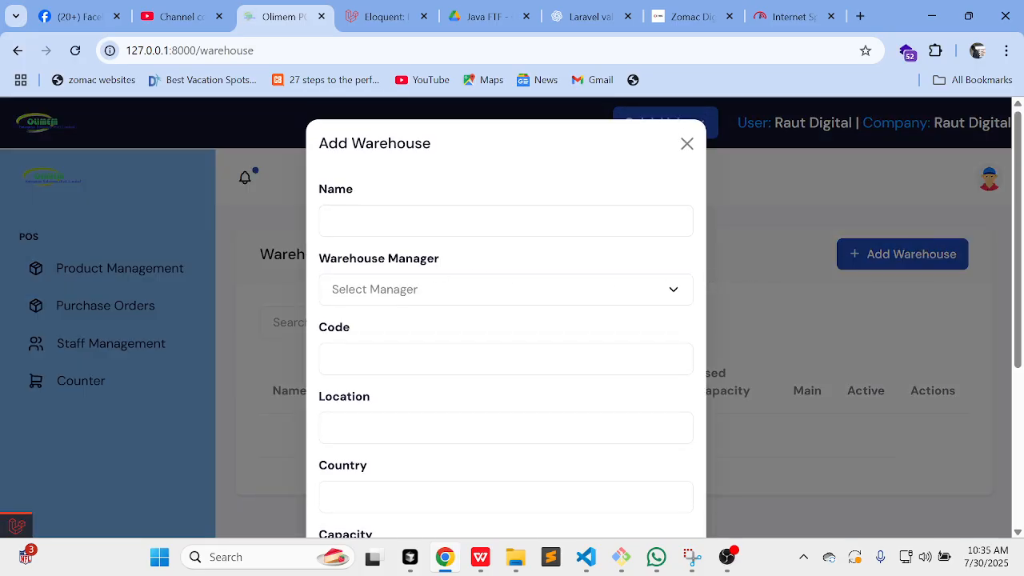
{"action": "left_click", "coordinate": [496, 221]}
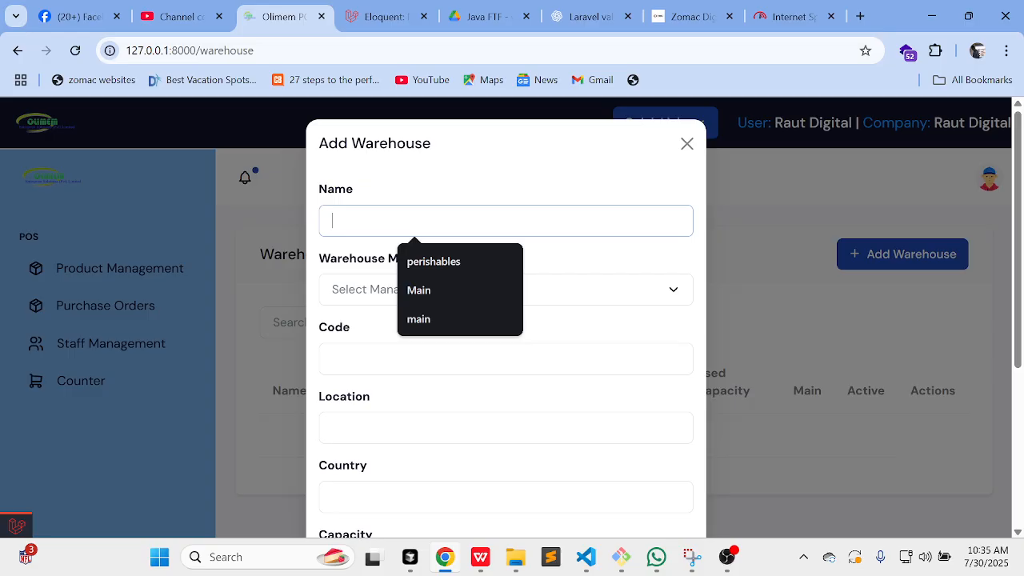
{"action": "left_click", "coordinate": [468, 290]}
{"action": "left_click", "coordinate": [424, 291]}
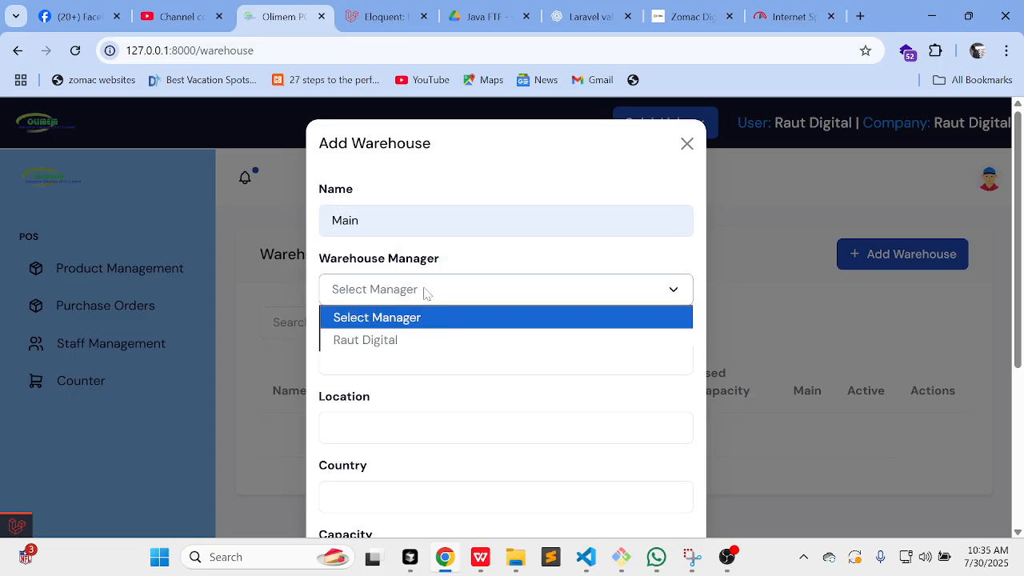
{"action": "left_click", "coordinate": [400, 339]}
{"action": "scroll", "coordinate": [392, 328], "scroll_direction": "down", "scroll_amount": 2}
{"action": "left_click", "coordinate": [409, 218]}
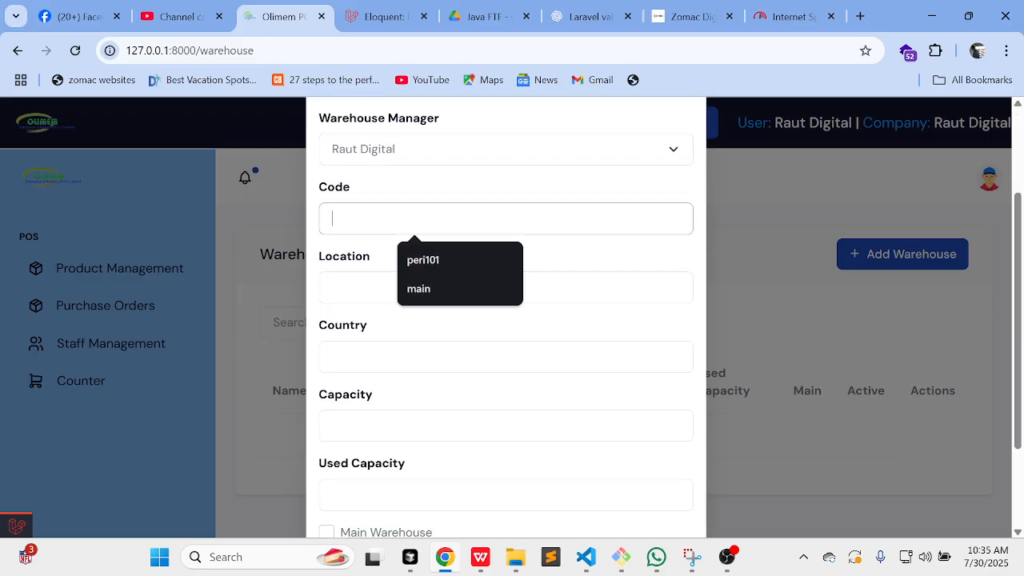
{"action": "left_click", "coordinate": [421, 290]}
Step: Set the warehouse location to harare, country Zimbabwe, capacity 100 and used 20
{"action": "left_click", "coordinate": [416, 288]}
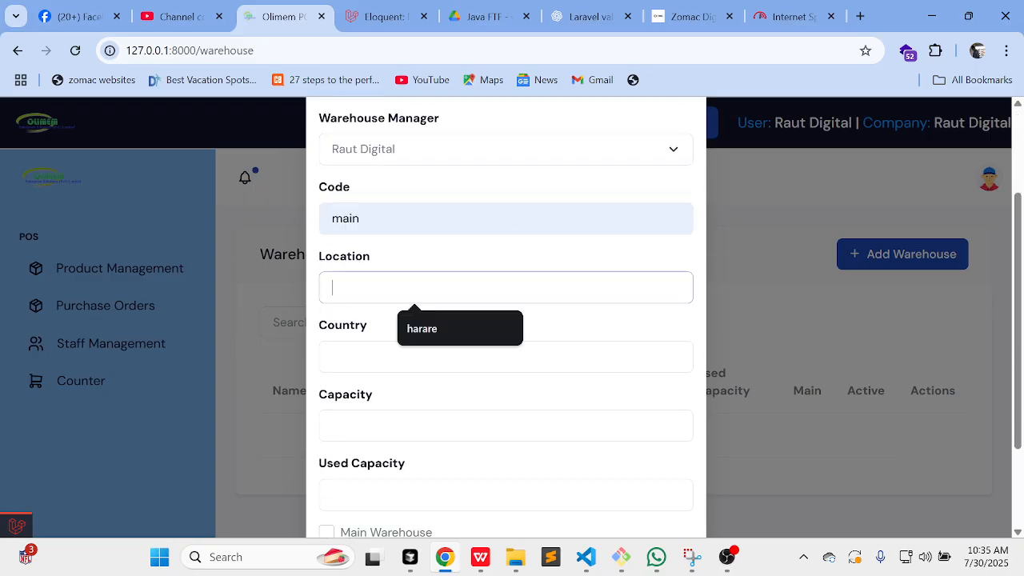
{"action": "left_click", "coordinate": [440, 329]}
{"action": "left_click", "coordinate": [439, 357]}
{"action": "left_click", "coordinate": [459, 397]}
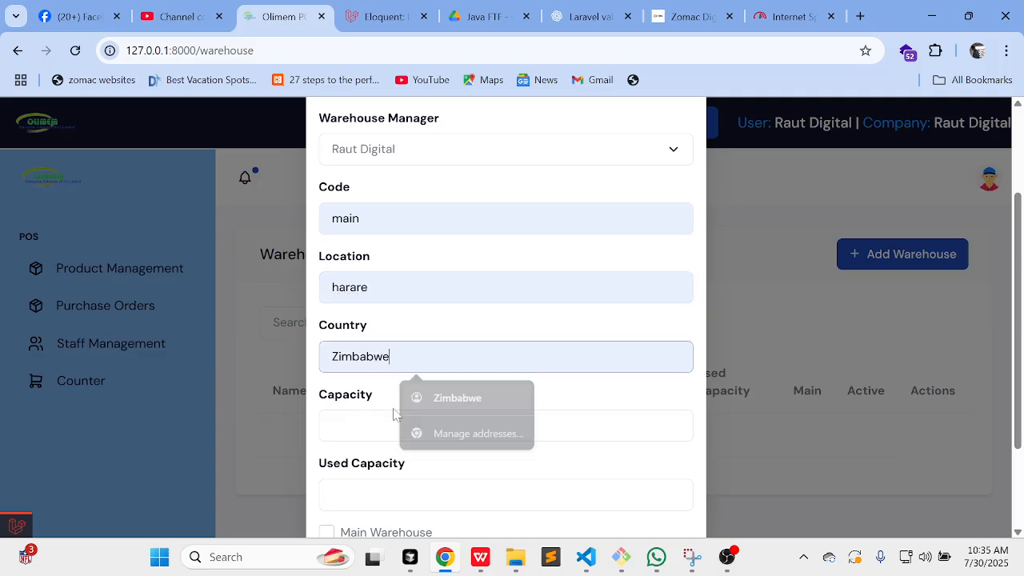
{"action": "left_click", "coordinate": [458, 425]}
{"action": "scroll", "coordinate": [506, 320], "scroll_direction": "down", "scroll_amount": 1}
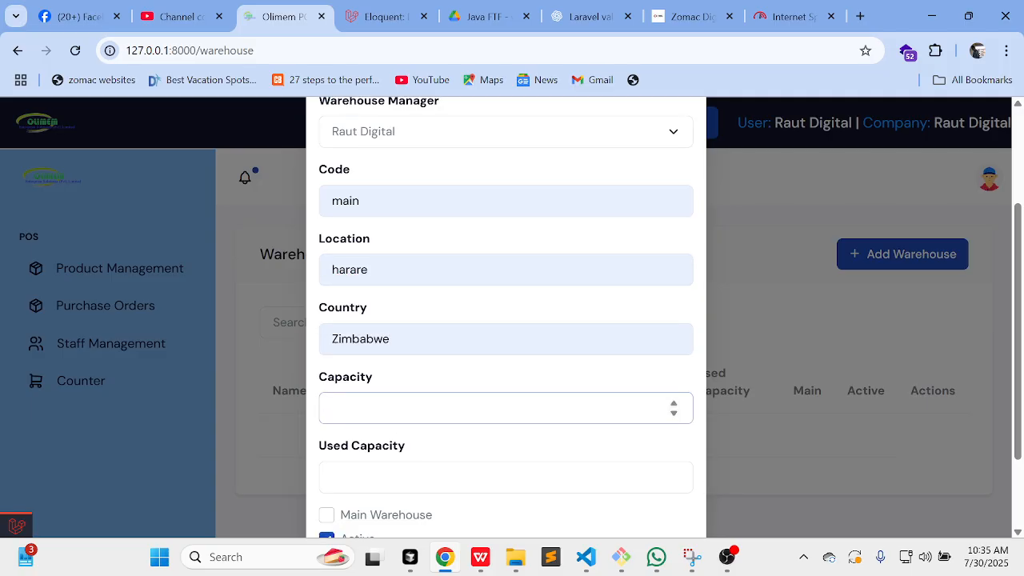
{"action": "scroll", "coordinate": [505, 320], "scroll_direction": "down", "scroll_amount": 1}
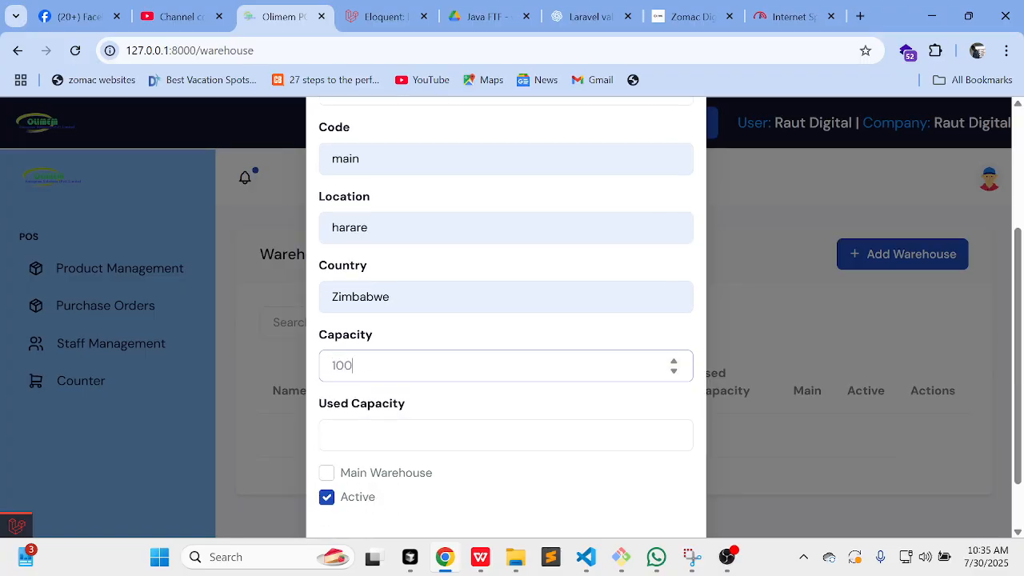
{"action": "key", "text": "Tab"}
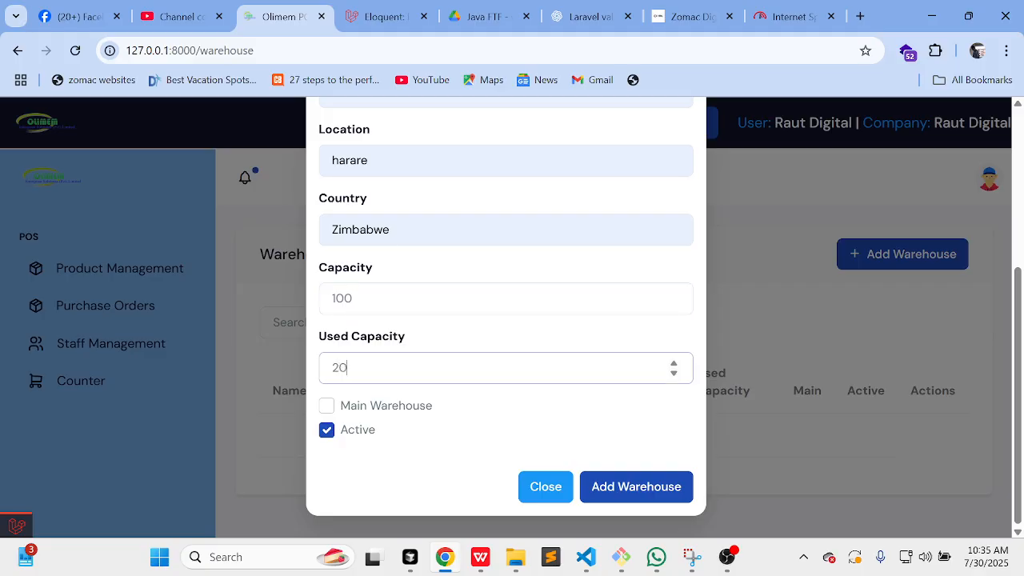
Step: Mark it as the main warehouse and submit, resubmitting with the corrected code main1
{"action": "left_click", "coordinate": [360, 408]}
{"action": "left_click", "coordinate": [665, 494]}
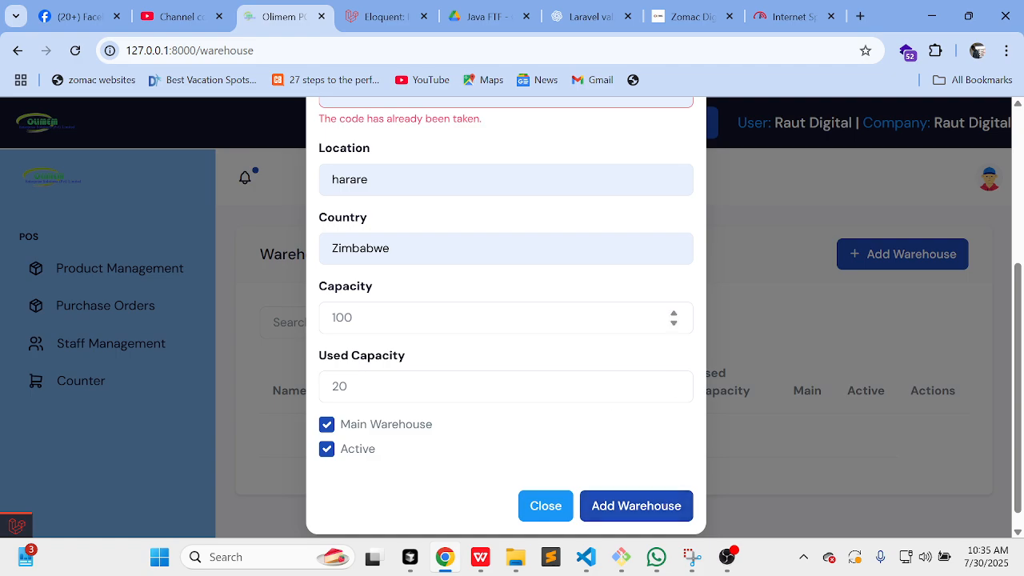
{"action": "scroll", "coordinate": [550, 325], "scroll_direction": "up", "scroll_amount": 3}
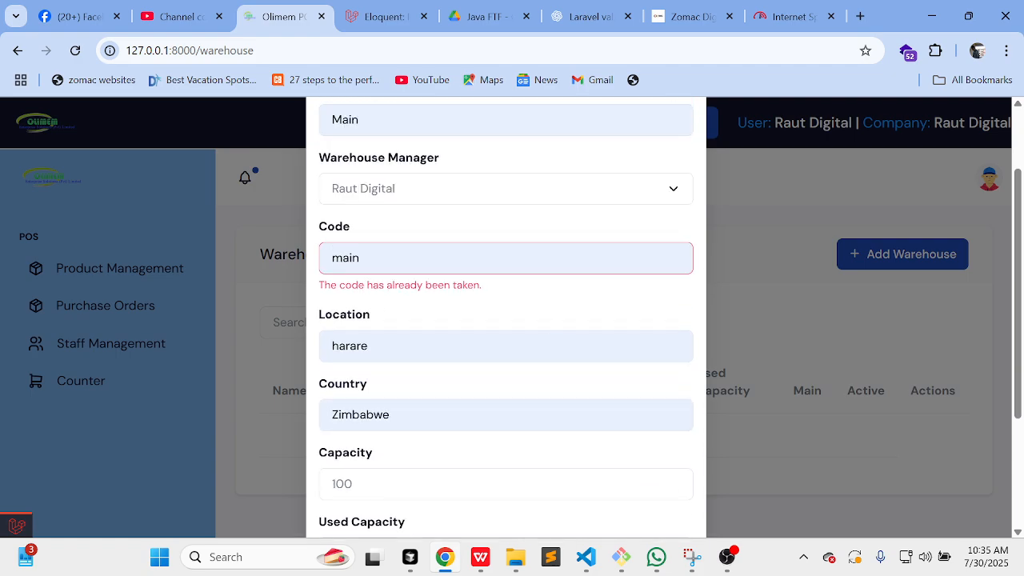
{"action": "scroll", "coordinate": [414, 271], "scroll_direction": "down", "scroll_amount": 3}
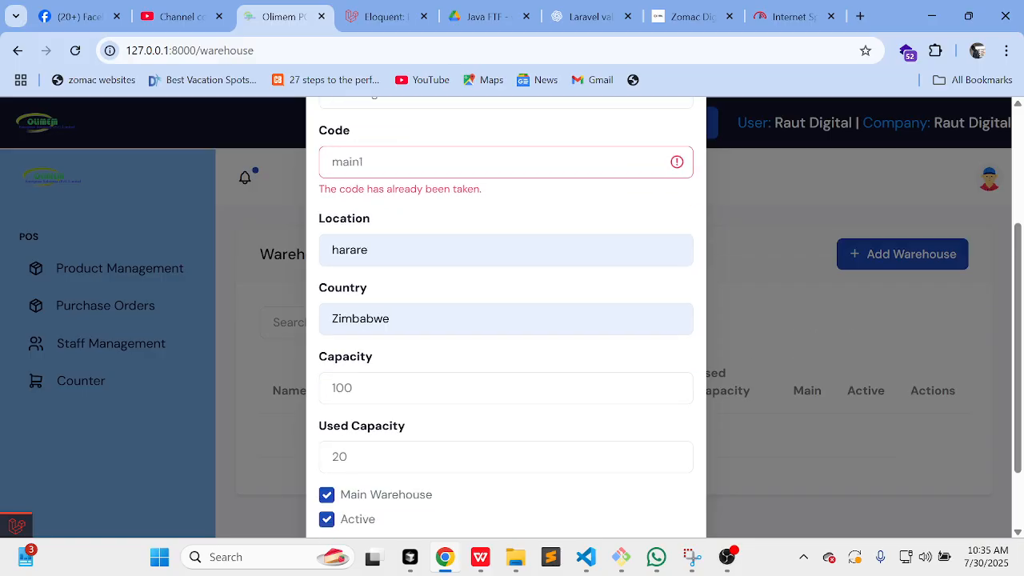
{"action": "left_click", "coordinate": [610, 482]}
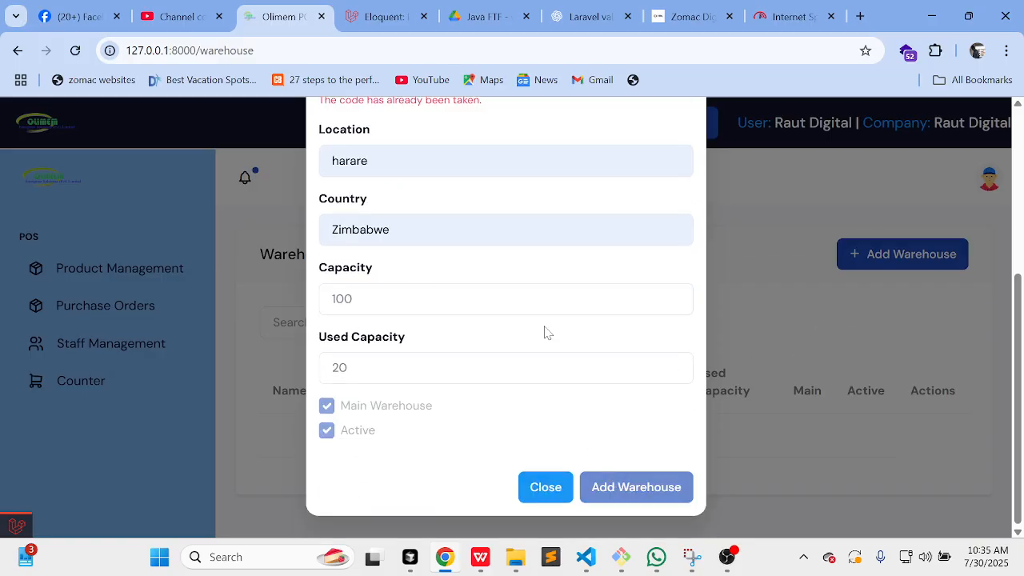
{"action": "scroll", "coordinate": [547, 333], "scroll_direction": "down", "scroll_amount": 1}
{"action": "scroll", "coordinate": [547, 333], "scroll_direction": "up", "scroll_amount": 1}
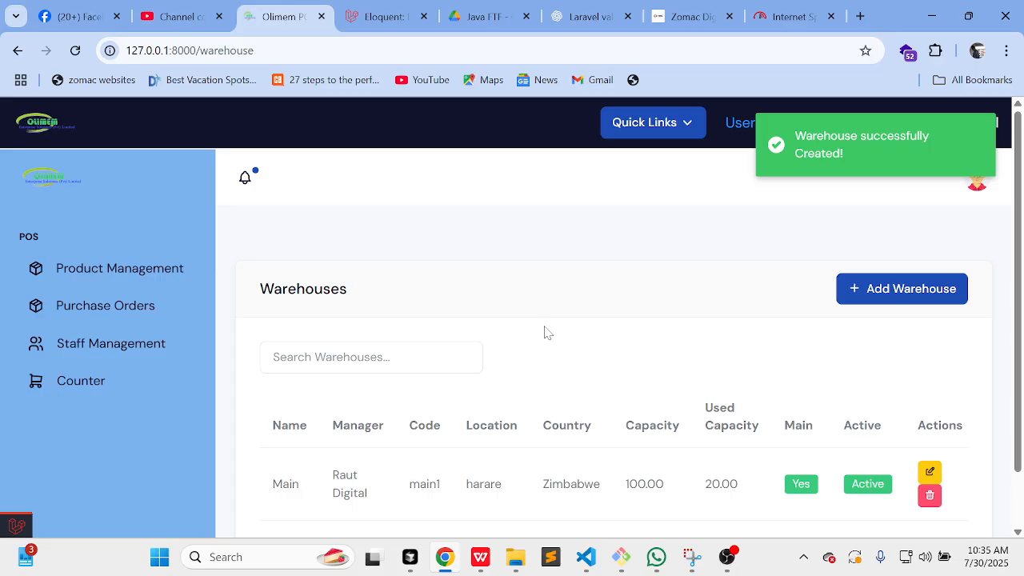
Step: Go to the Suppliers list under Product Management and open a blank Add Supplier form
{"action": "left_click", "coordinate": [186, 280]}
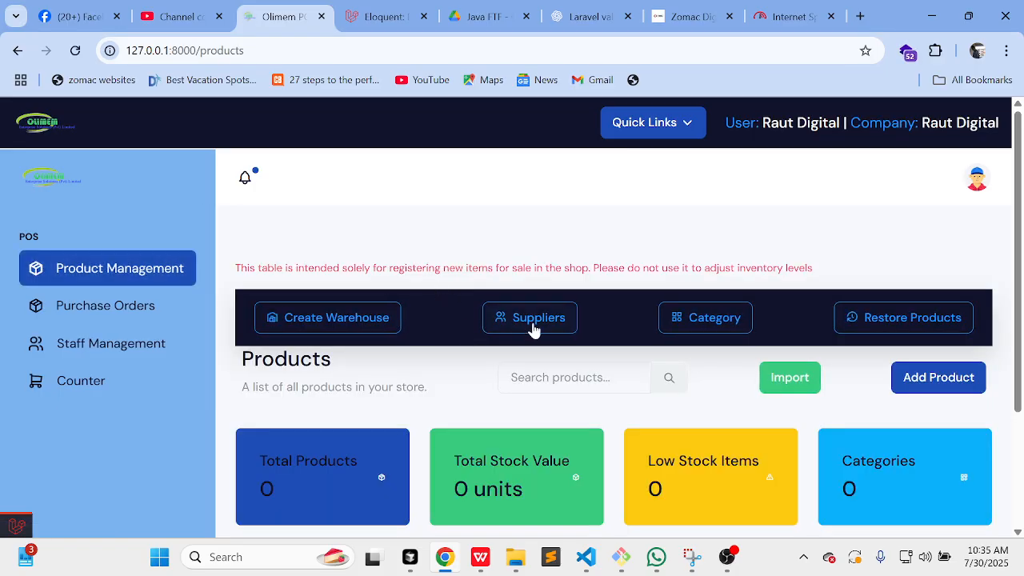
{"action": "left_click", "coordinate": [536, 328]}
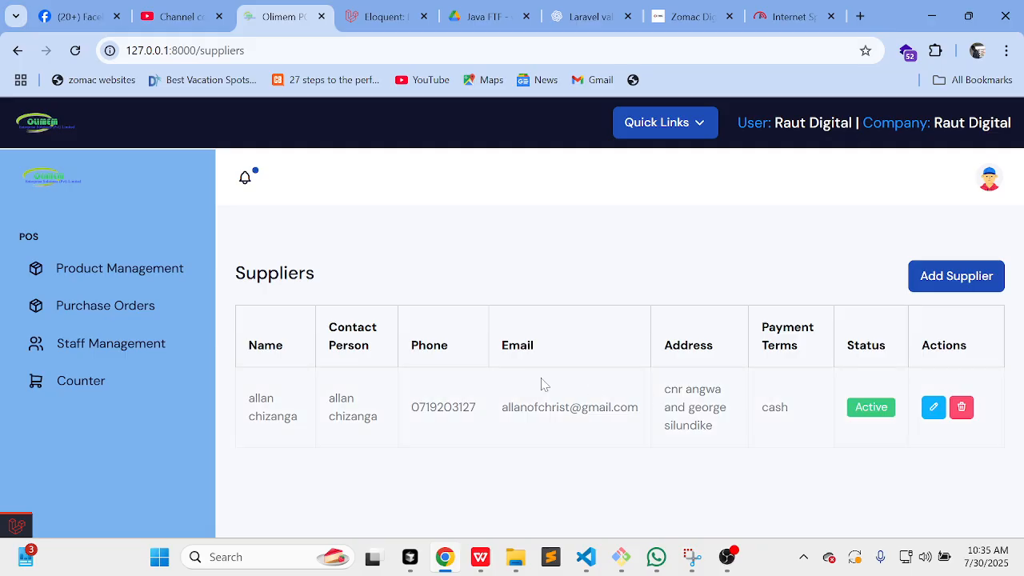
{"action": "left_click", "coordinate": [954, 280]}
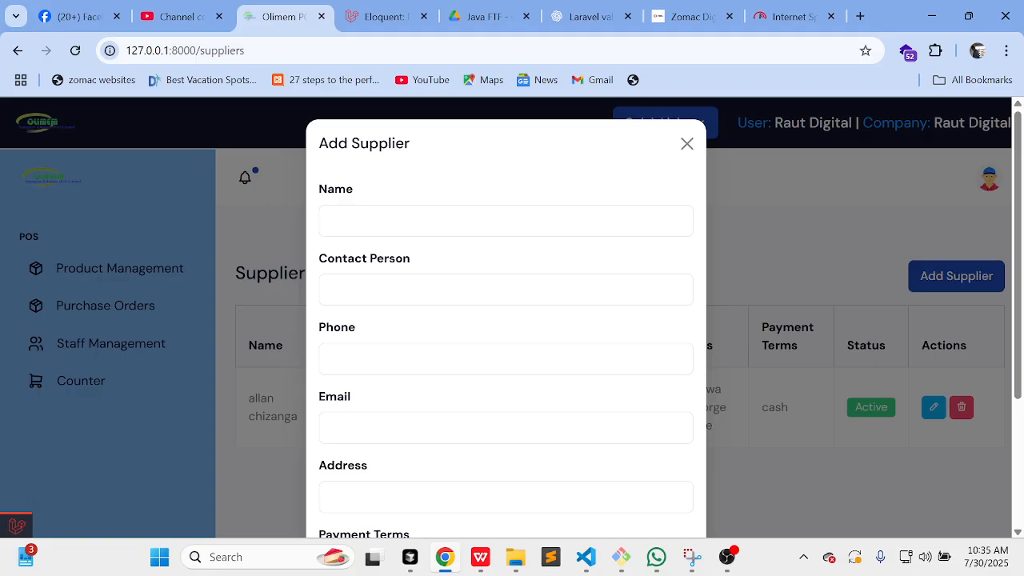
Step: Autofill the supplier's name, phone and address, then correct the supplier's e-mail address
{"action": "left_click", "coordinate": [414, 221]}
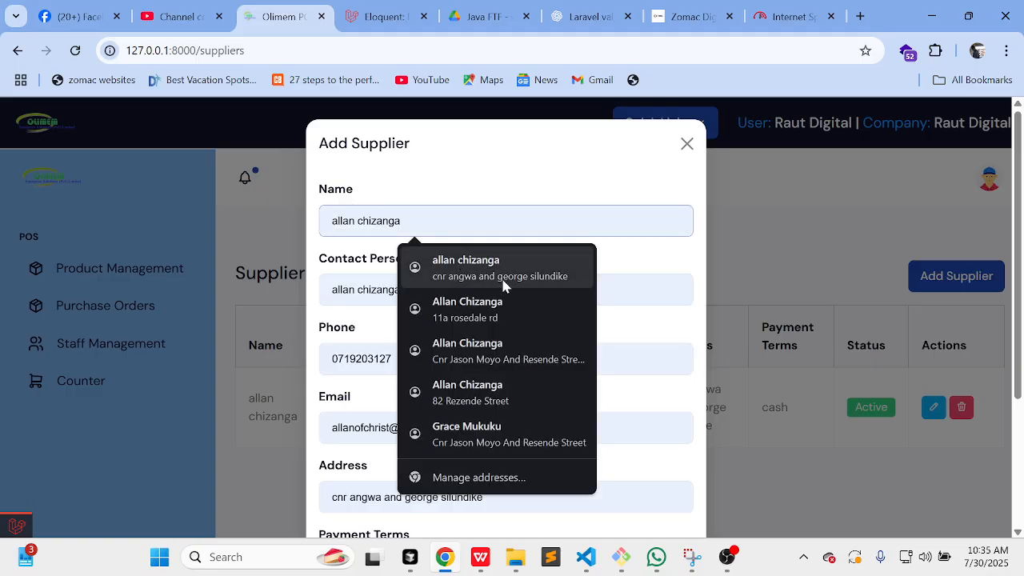
{"action": "left_click", "coordinate": [516, 440]}
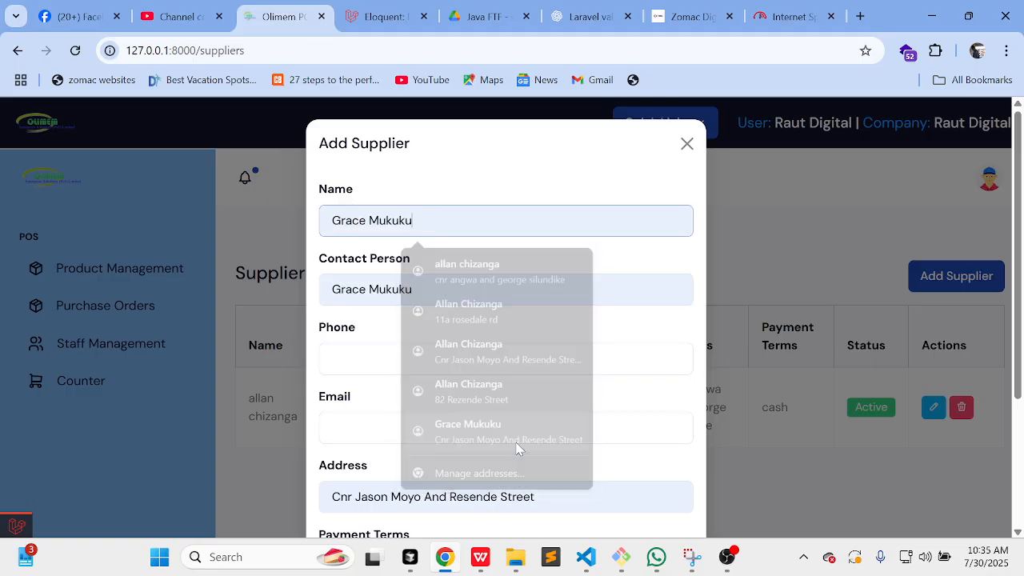
{"action": "left_click", "coordinate": [509, 359]}
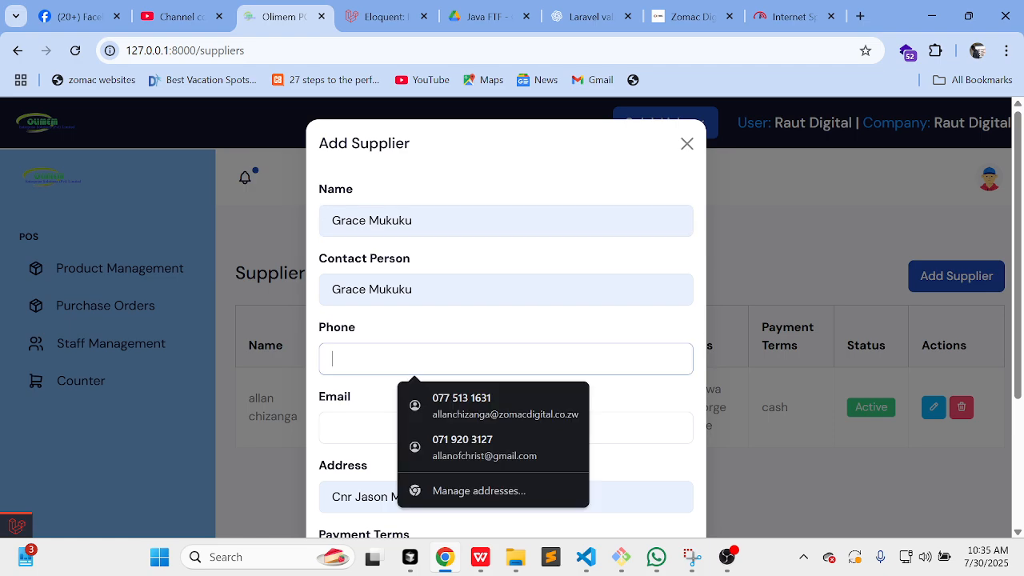
{"action": "left_click", "coordinate": [469, 407]}
{"action": "scroll", "coordinate": [468, 407], "scroll_direction": "down", "scroll_amount": 1}
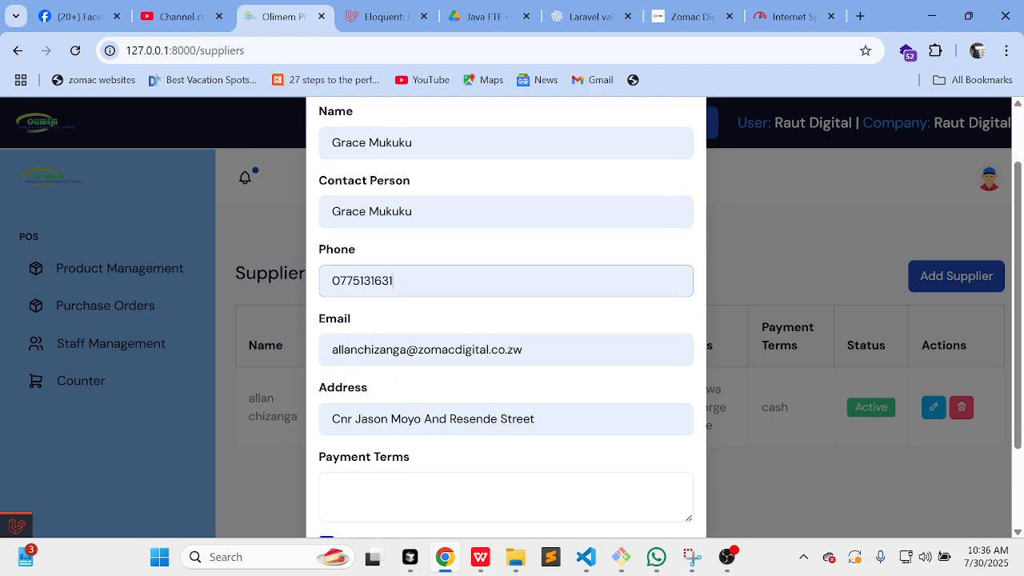
{"action": "left_click", "coordinate": [407, 350]}
{"action": "key", "text": "BackSpace"}
{"action": "key", "text": "BackSpace"}
{"action": "key", "text": "BackSpace"}
{"action": "key", "text": "BackSpace"}
{"action": "key", "text": "BackSpace"}
{"action": "key", "text": "BackSpace"}
{"action": "key", "text": "BackSpace"}
{"action": "key", "text": "BackSpace"}
{"action": "key", "text": "BackSpace"}
{"action": "key", "text": "BackSpace"}
{"action": "key", "text": "BackSpace"}
{"action": "key", "text": "BackSpace"}
{"action": "key", "text": "BackSpace"}
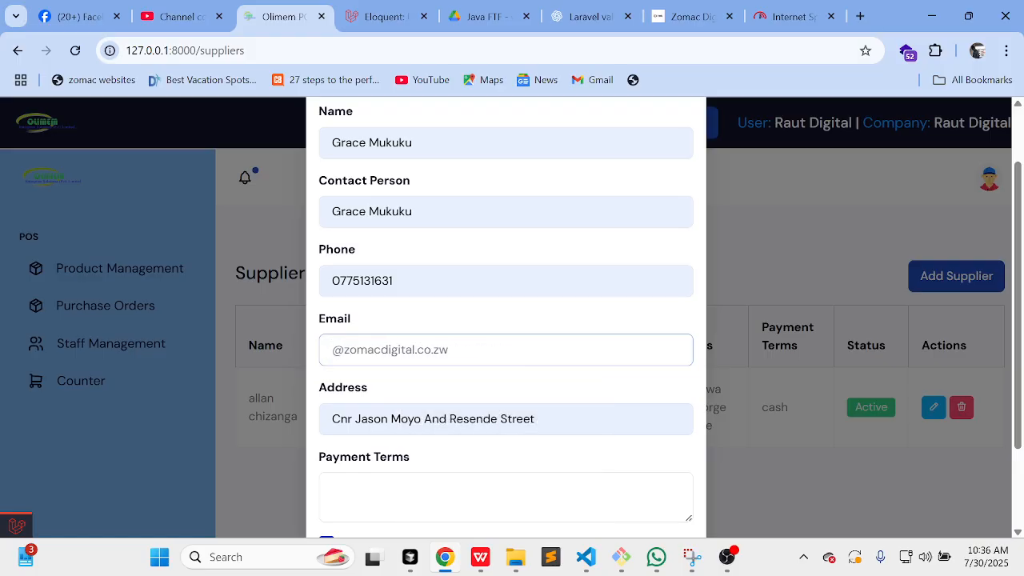
{"action": "type", "text": "grace"}
Step: Enter cash as the payment terms and save the new supplier
{"action": "scroll", "coordinate": [505, 320], "scroll_direction": "down", "scroll_amount": 2}
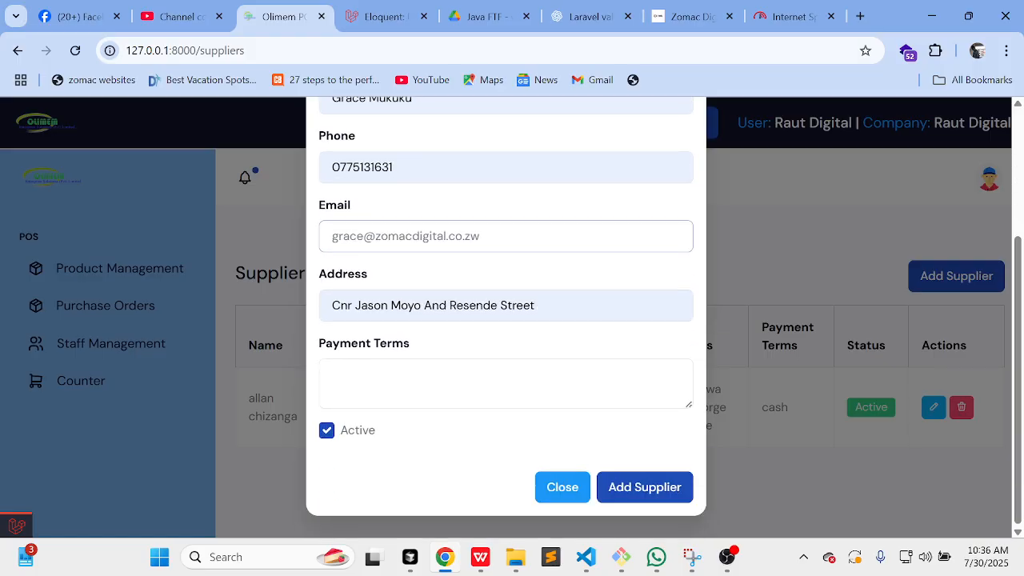
{"action": "left_click", "coordinate": [458, 379]}
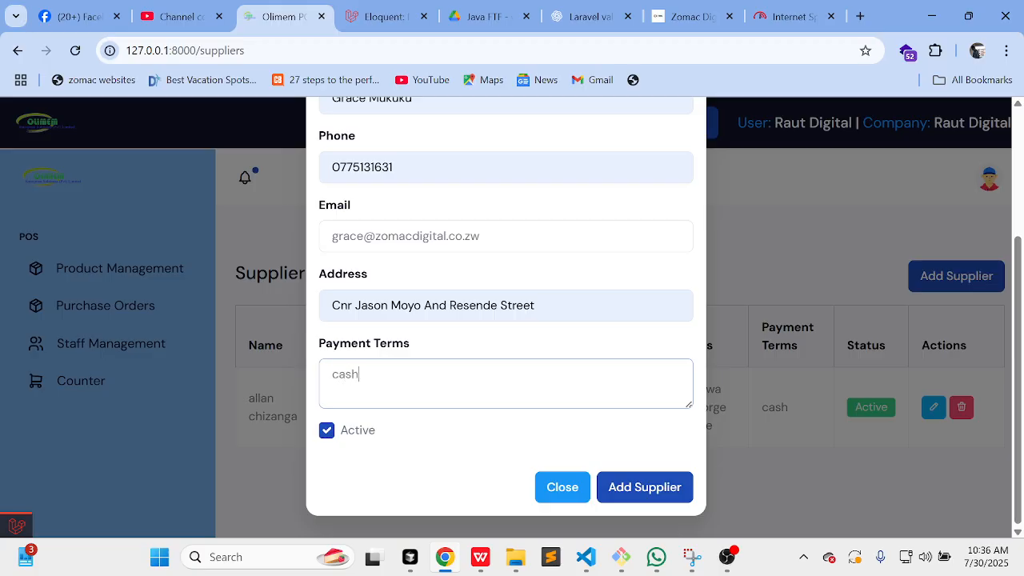
{"action": "left_click", "coordinate": [634, 485]}
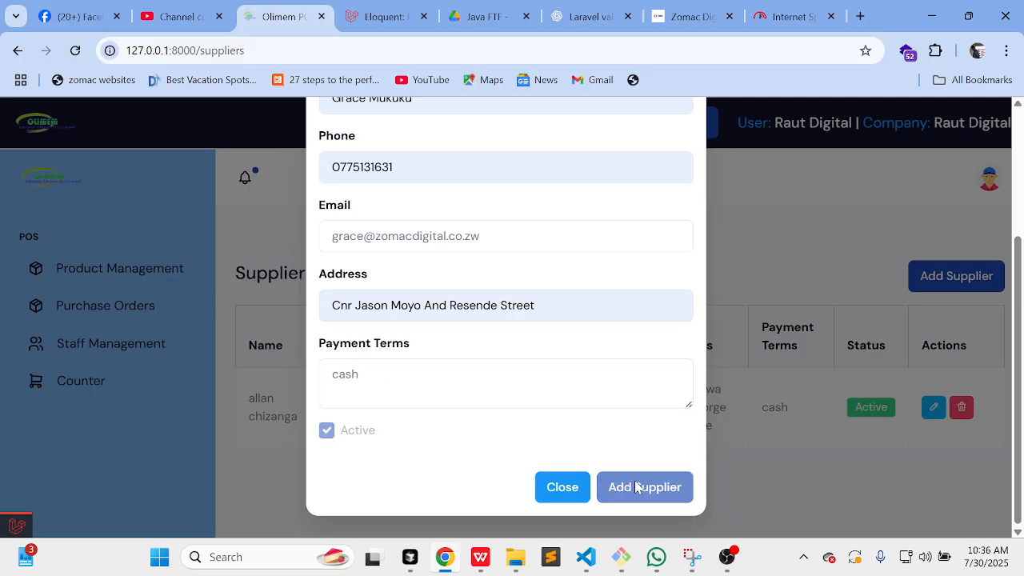
{"action": "scroll", "coordinate": [635, 485], "scroll_direction": "down", "scroll_amount": 1}
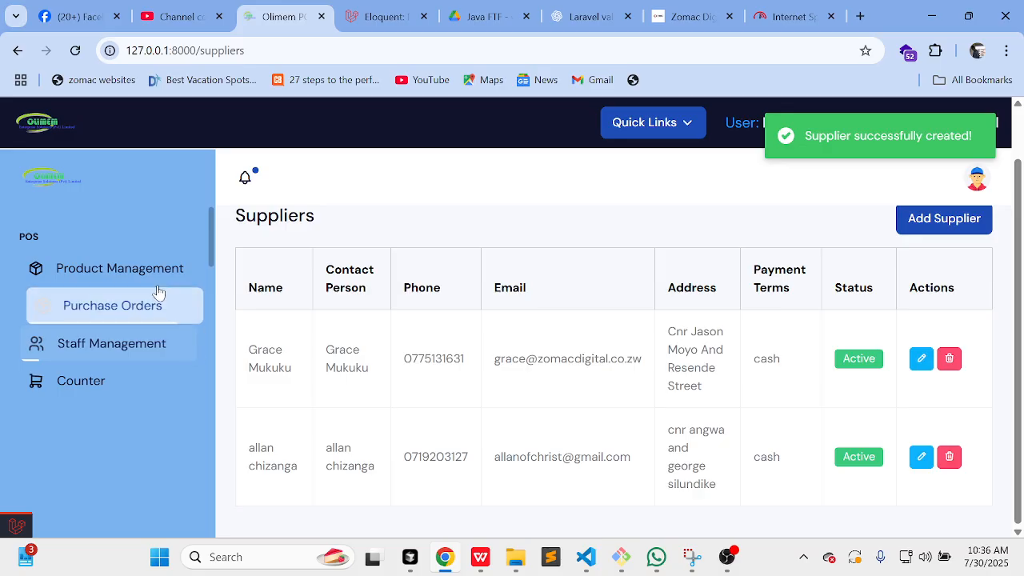
{"action": "left_click", "coordinate": [162, 276]}
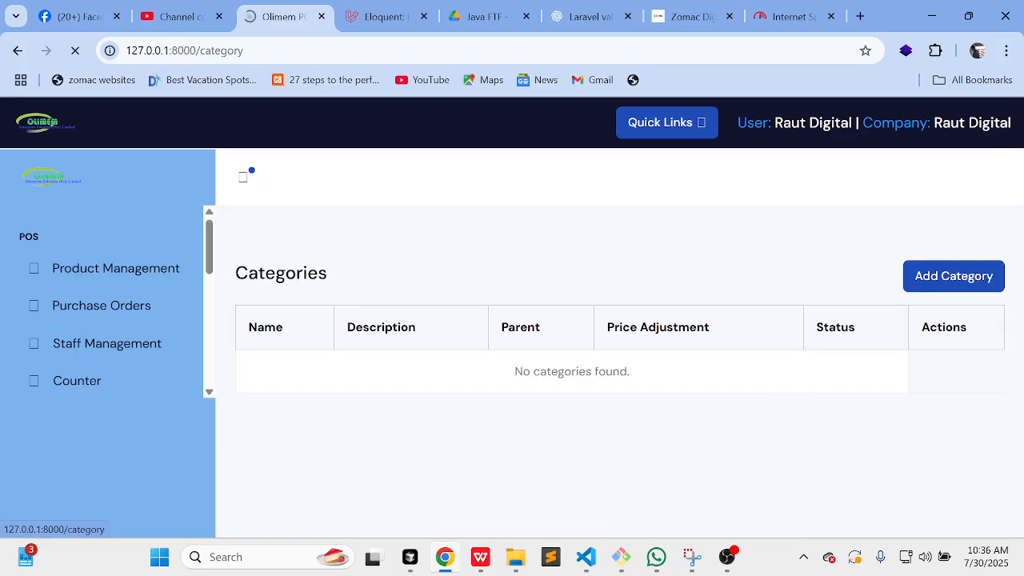
Step: Add the beverages category with description 'bevs', parent None and a 1.00% price adjustment
{"action": "left_click", "coordinate": [960, 275]}
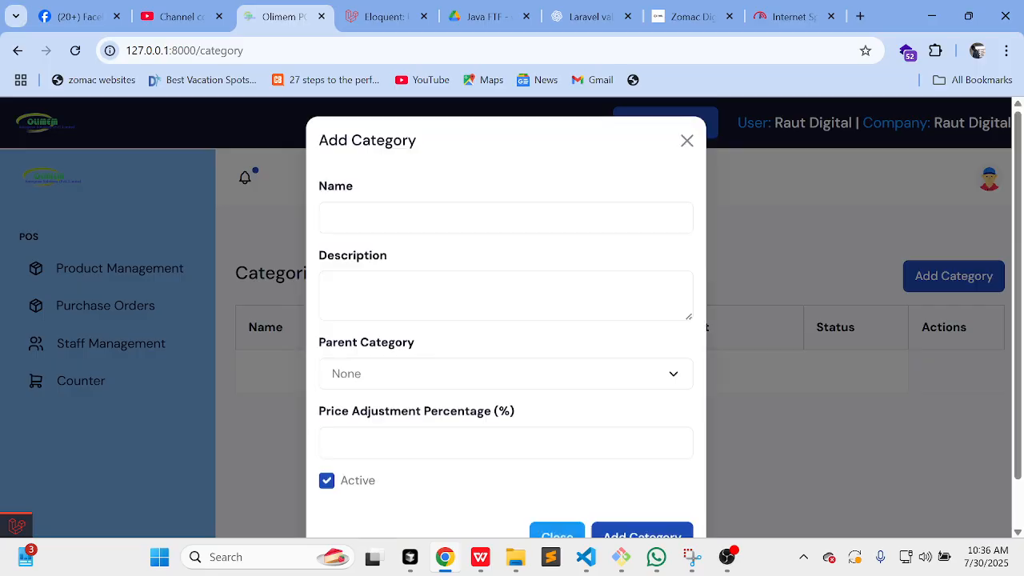
{"action": "left_click", "coordinate": [464, 222]}
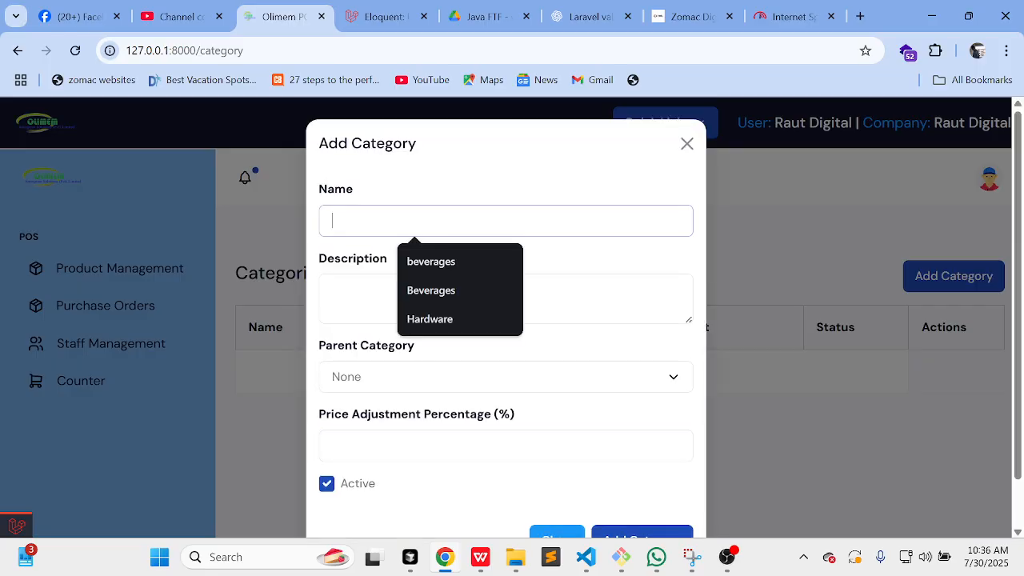
{"action": "left_click", "coordinate": [464, 262]}
{"action": "left_click", "coordinate": [464, 294]}
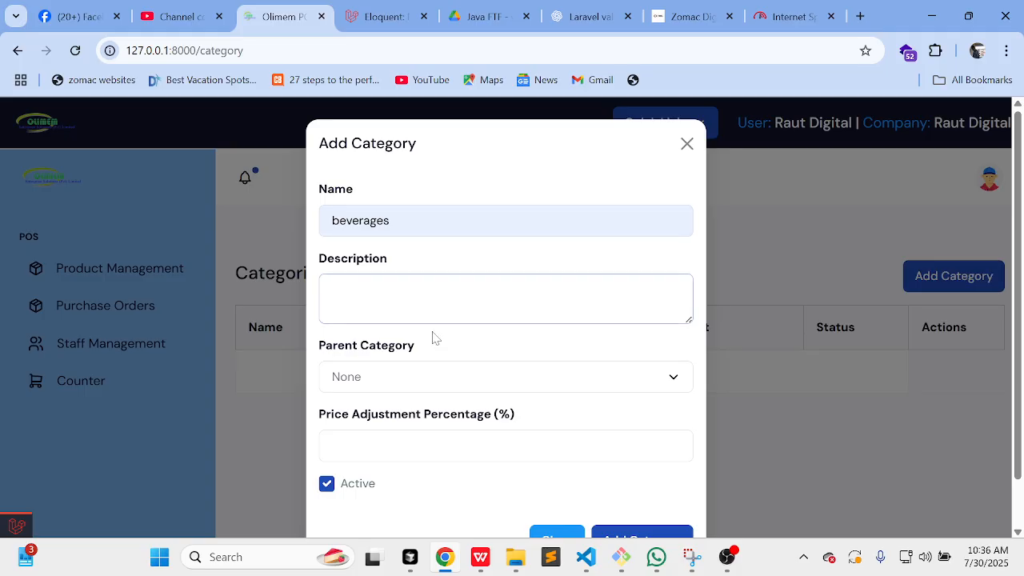
{"action": "scroll", "coordinate": [434, 338], "scroll_direction": "down", "scroll_amount": 1}
{"action": "left_click", "coordinate": [382, 324]}
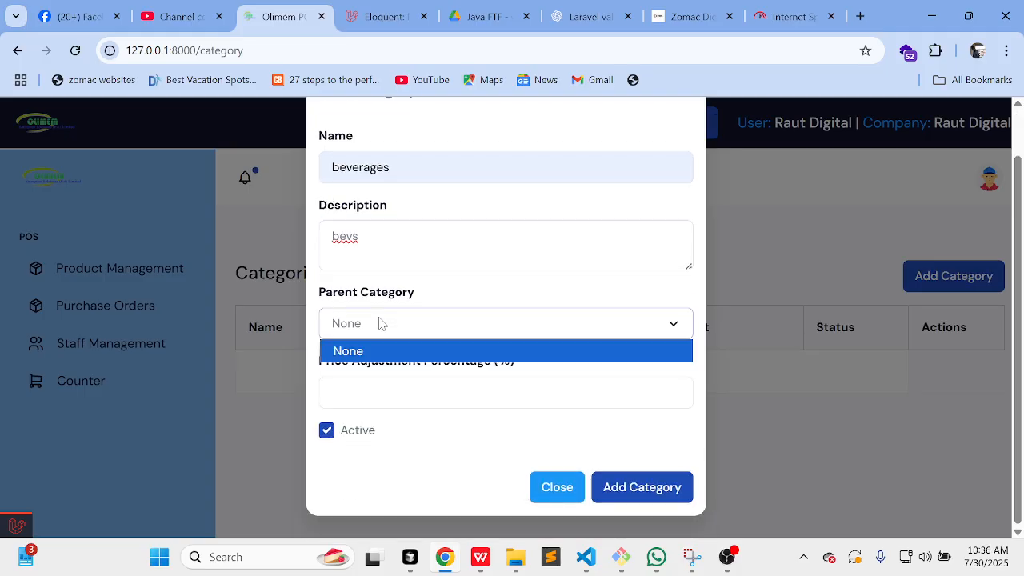
{"action": "left_click", "coordinate": [392, 324]}
{"action": "left_click", "coordinate": [329, 392]}
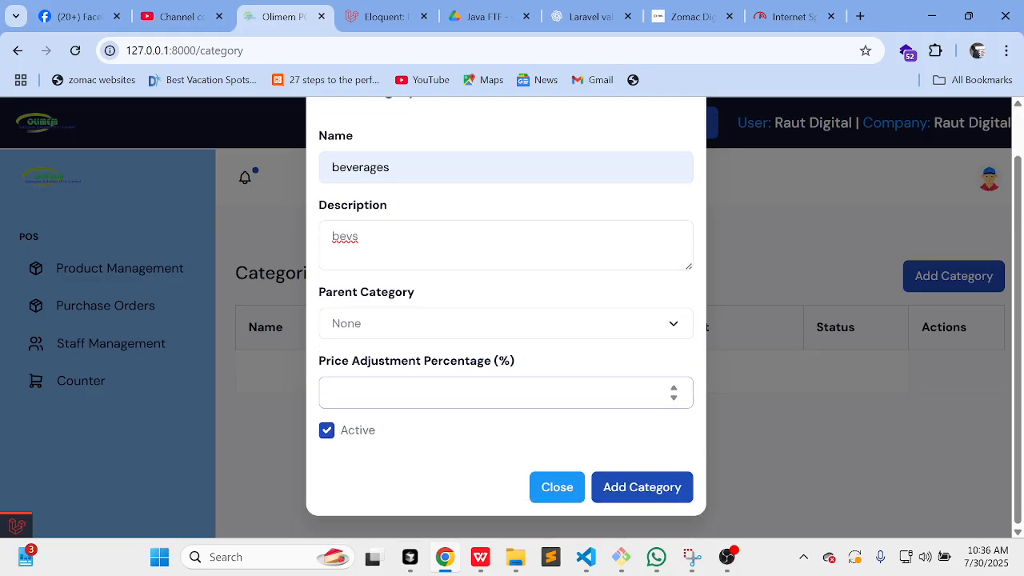
{"action": "left_click", "coordinate": [628, 483]}
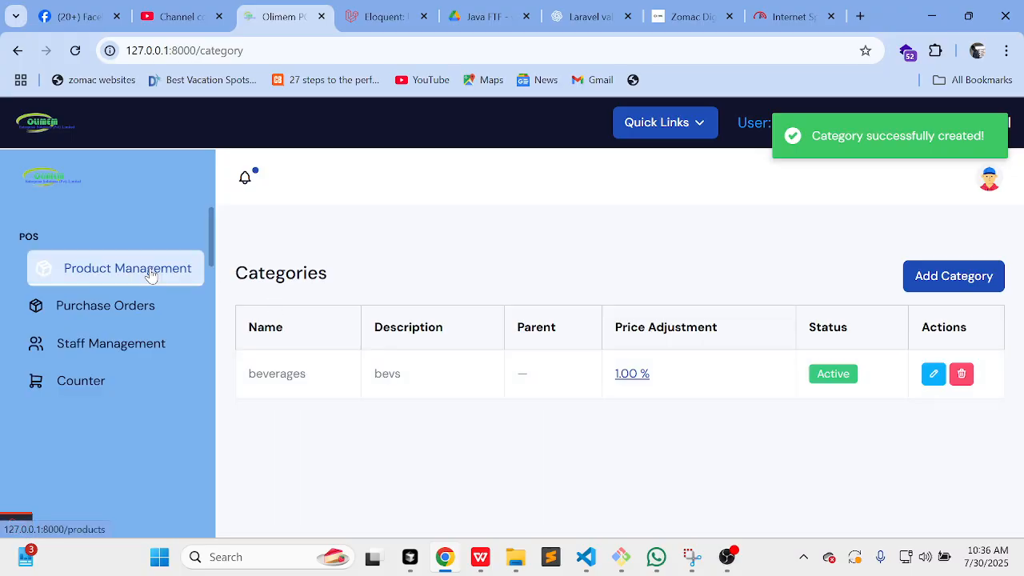
{"action": "left_click", "coordinate": [88, 272]}
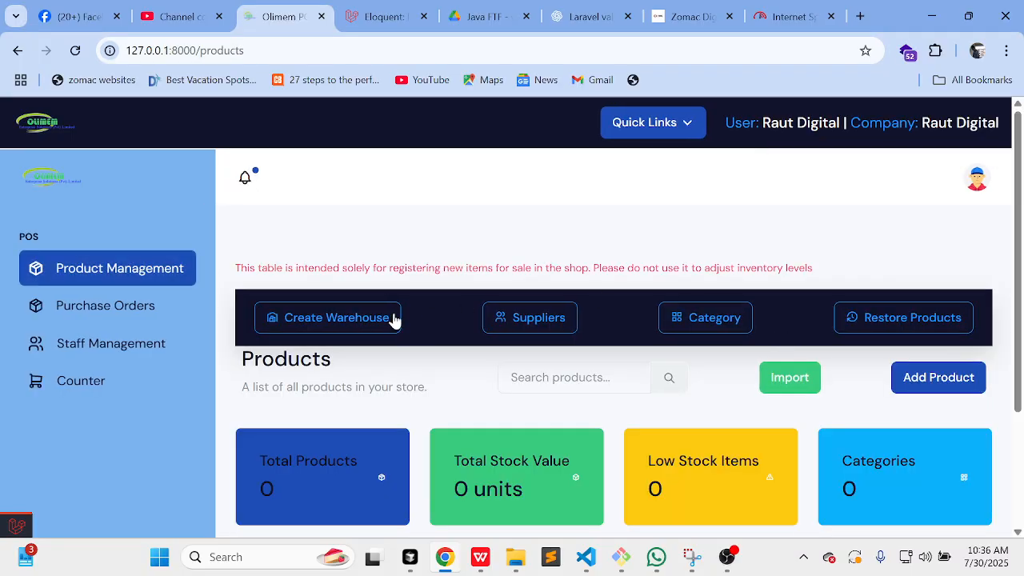
Step: Open a blank New Product form from the Products page
{"action": "scroll", "coordinate": [855, 338], "scroll_direction": "down", "scroll_amount": 3}
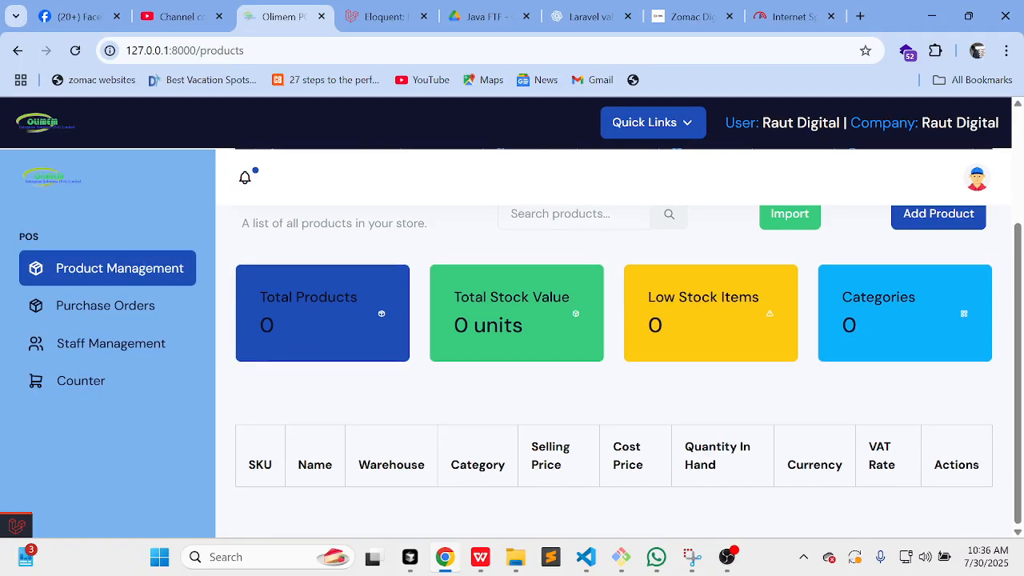
{"action": "scroll", "coordinate": [614, 336], "scroll_direction": "up", "scroll_amount": 3}
{"action": "scroll", "coordinate": [614, 336], "scroll_direction": "down", "scroll_amount": 3}
{"action": "scroll", "coordinate": [773, 449], "scroll_direction": "up", "scroll_amount": 3}
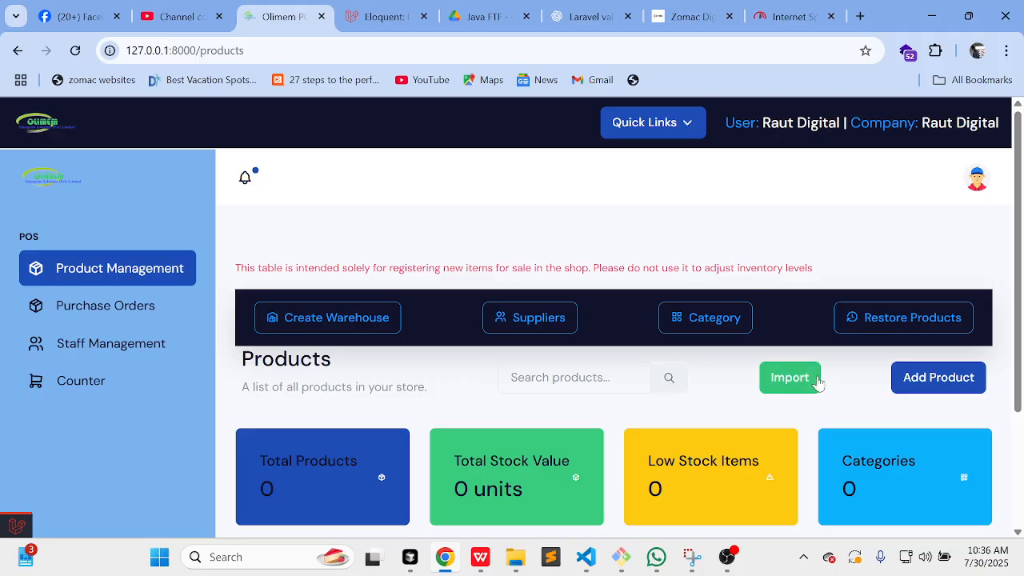
{"action": "left_click", "coordinate": [933, 385]}
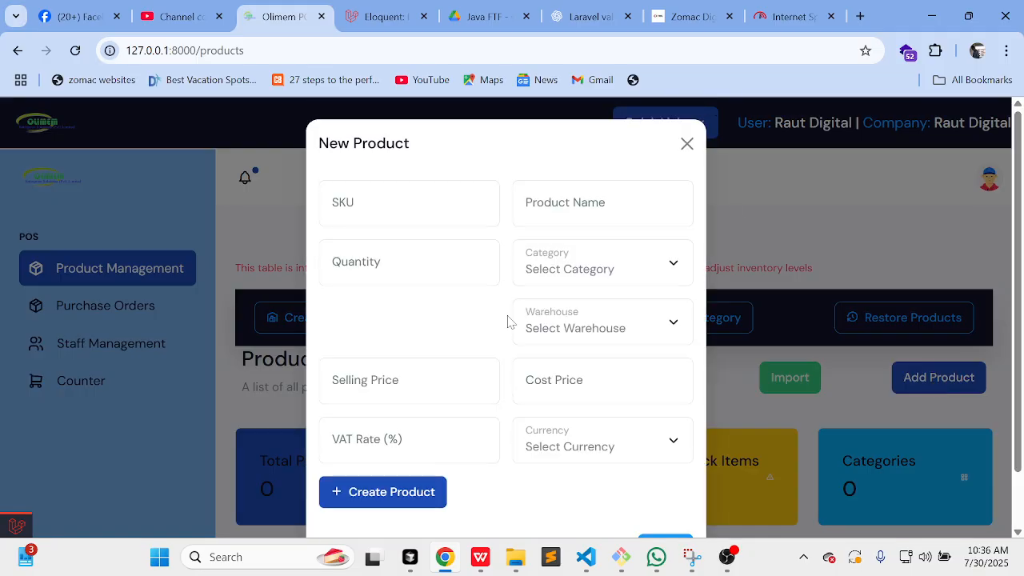
Step: Enter SKU 121212121, quantity 12, selling price 12, VAT rate 1% and product name maheu
{"action": "scroll", "coordinate": [508, 366], "scroll_direction": "down", "scroll_amount": 2}
{"action": "scroll", "coordinate": [506, 367], "scroll_direction": "up", "scroll_amount": 2}
{"action": "left_click", "coordinate": [409, 204]}
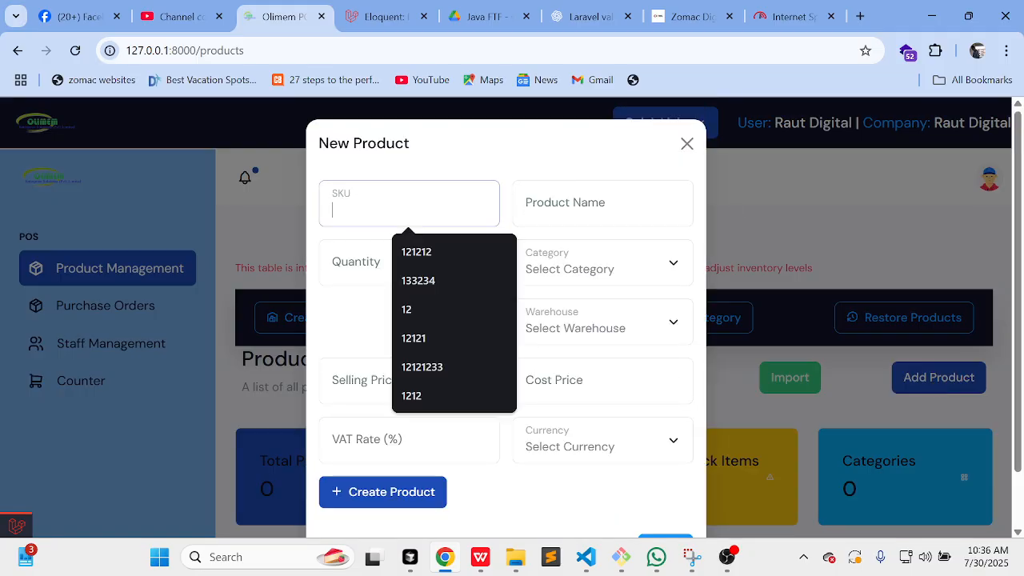
{"action": "type", "text": "121212121"}
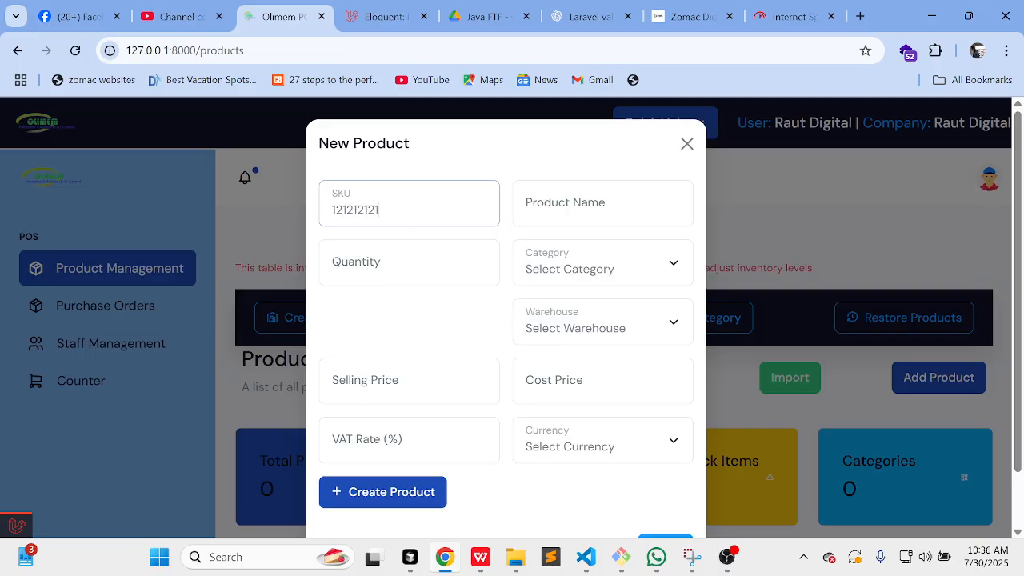
{"action": "left_click", "coordinate": [409, 263]}
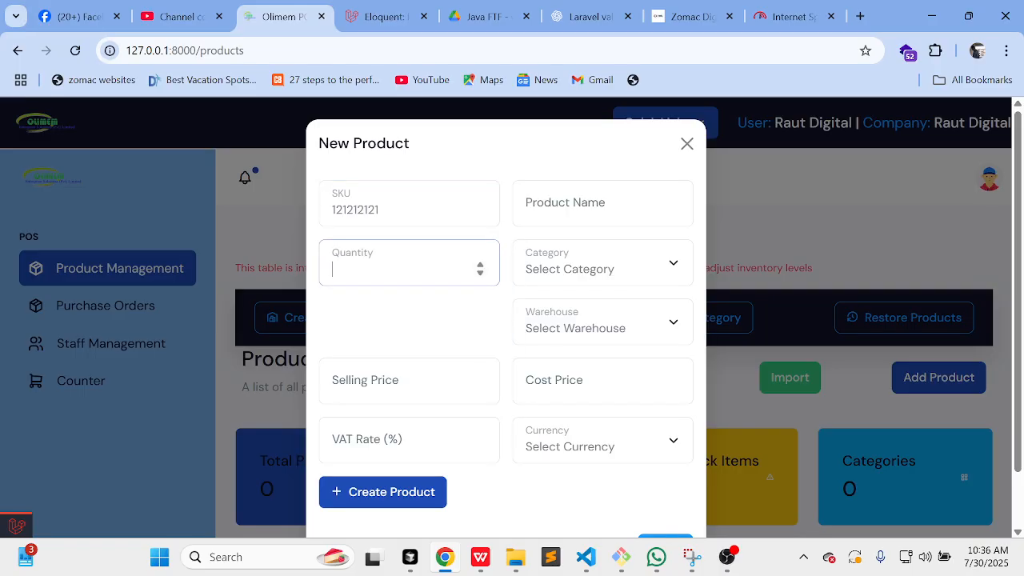
{"action": "left_click", "coordinate": [435, 368]}
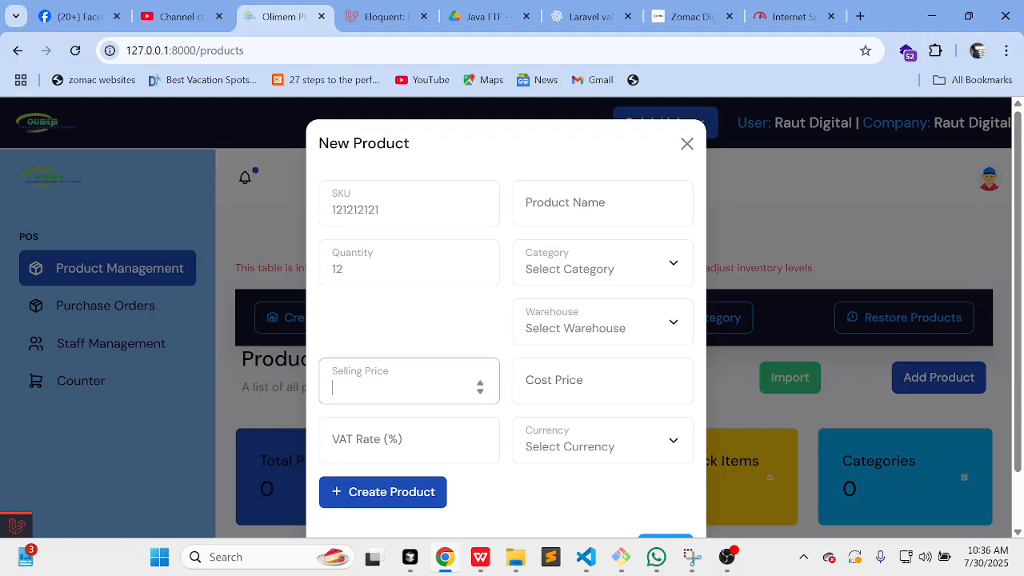
{"action": "left_click", "coordinate": [408, 440]}
{"action": "type", "text": "1"}
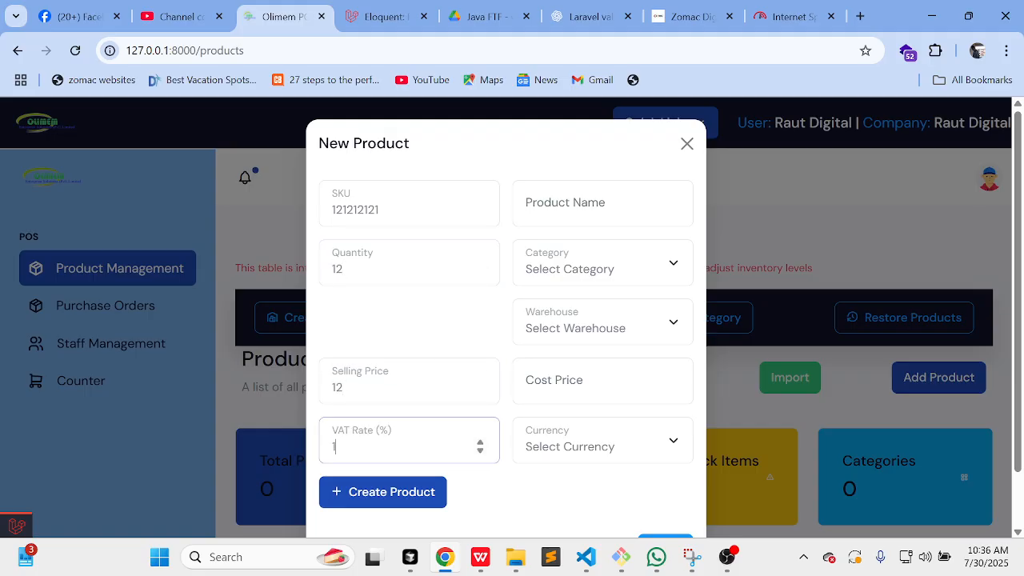
{"action": "left_click", "coordinate": [600, 210]}
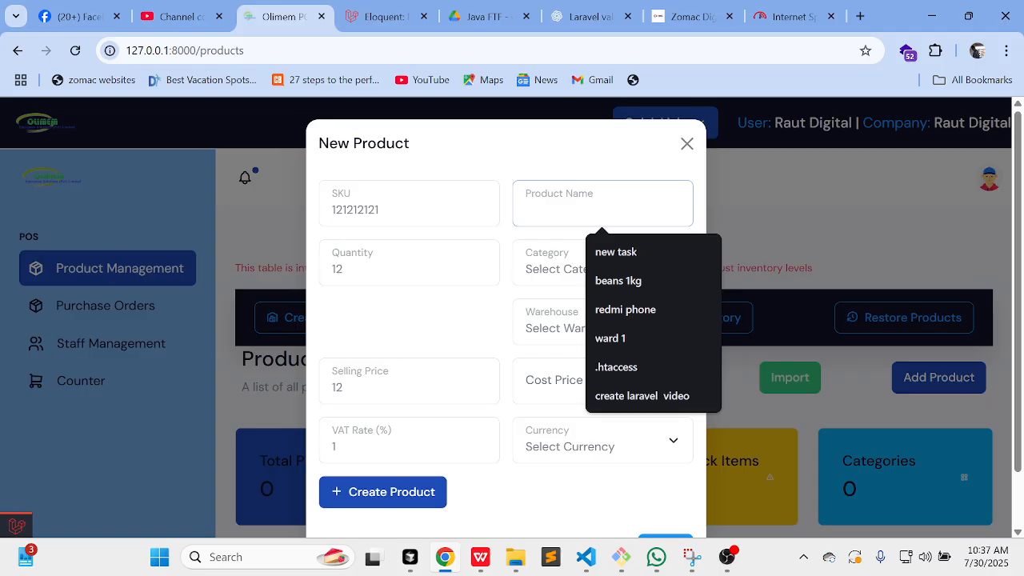
{"action": "type", "text": "maheu"}
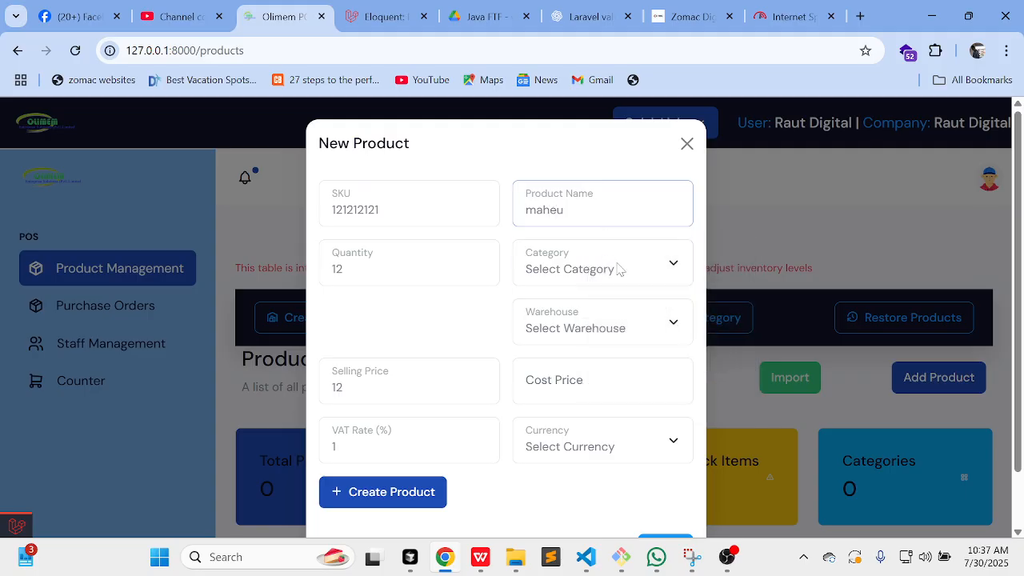
Step: Set category beverages, Main warehouse, cost price 3 and US Dollar, then create the product
{"action": "left_click", "coordinate": [620, 271]}
{"action": "left_click", "coordinate": [579, 340]}
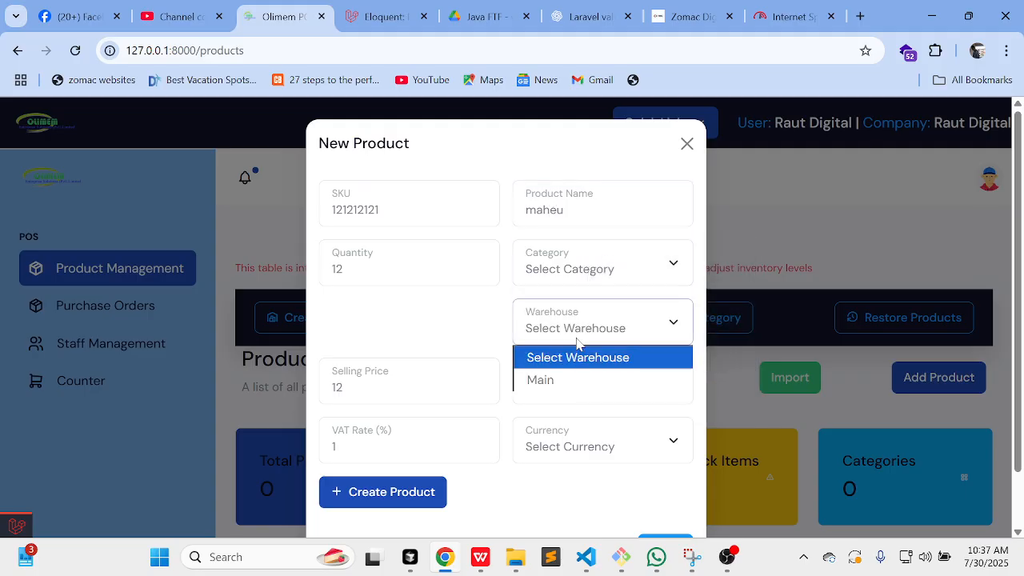
{"action": "left_click", "coordinate": [590, 284]}
{"action": "left_click", "coordinate": [579, 319]}
{"action": "left_click", "coordinate": [583, 328]}
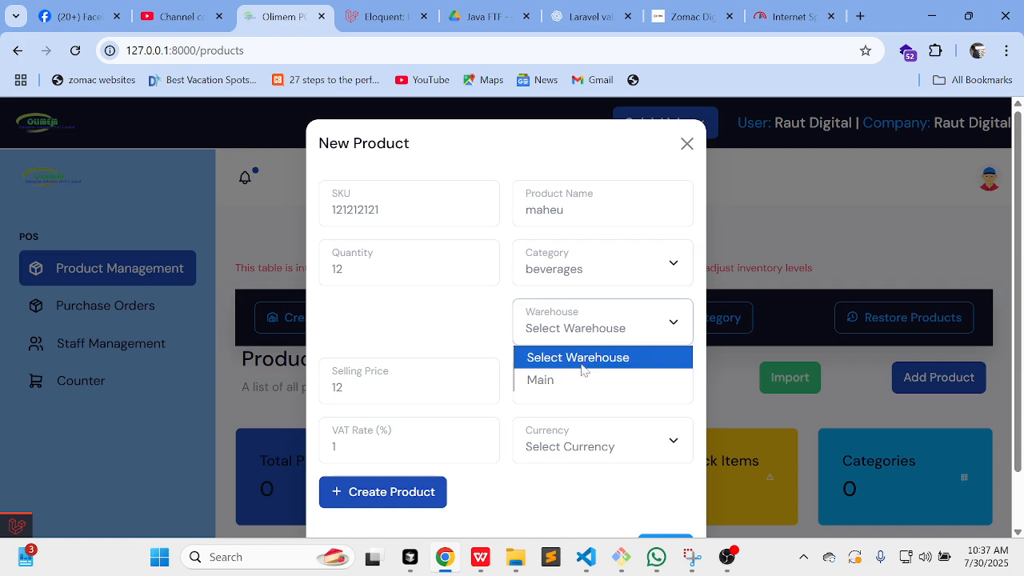
{"action": "left_click", "coordinate": [571, 382]}
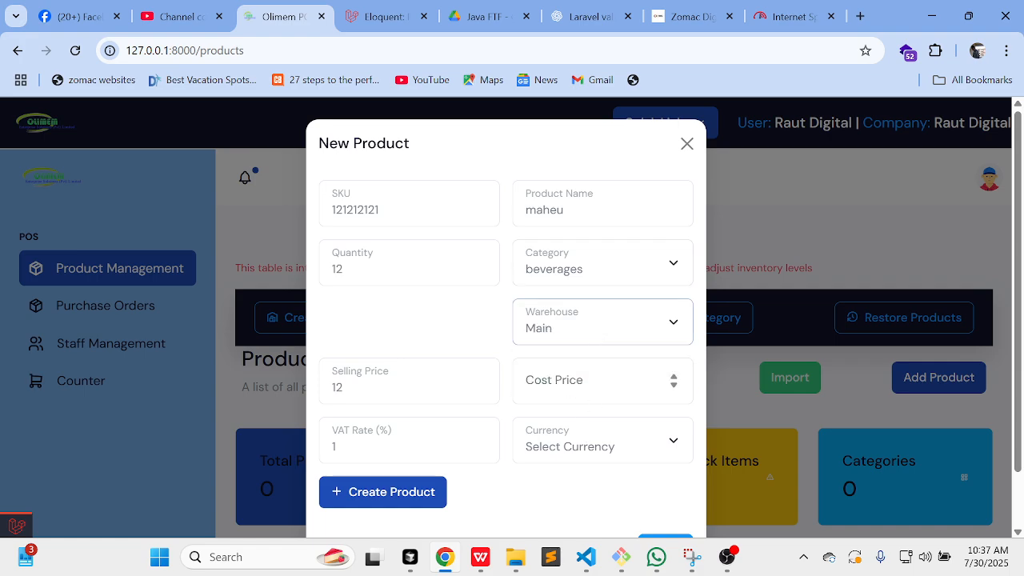
{"action": "left_click", "coordinate": [572, 382]}
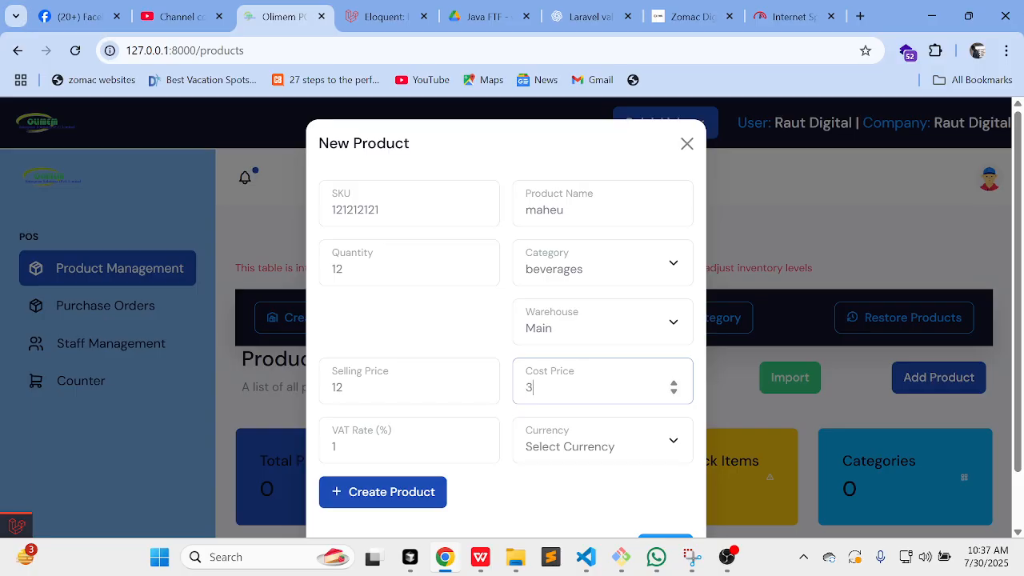
{"action": "left_click", "coordinate": [605, 446]}
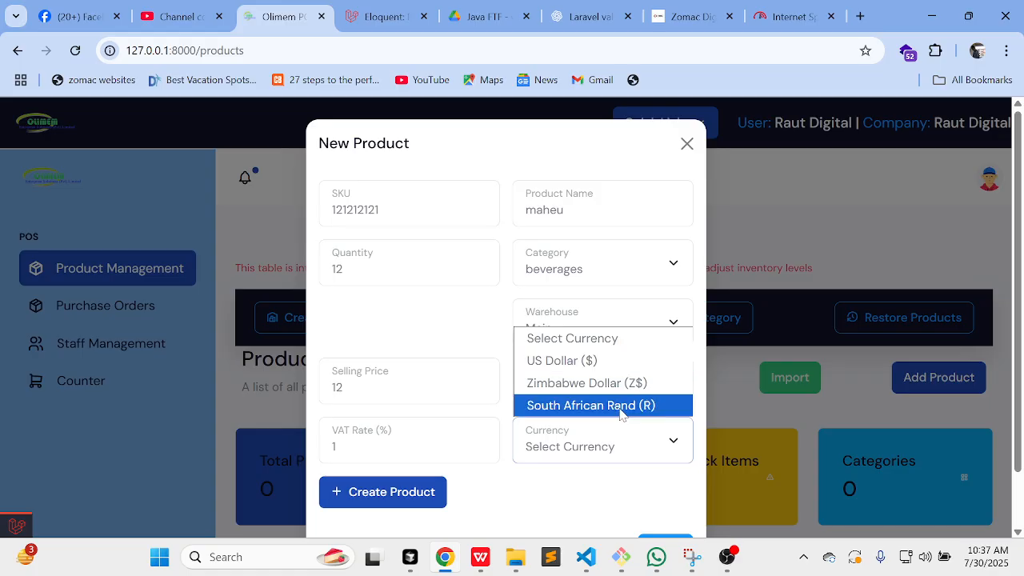
{"action": "left_click", "coordinate": [618, 365]}
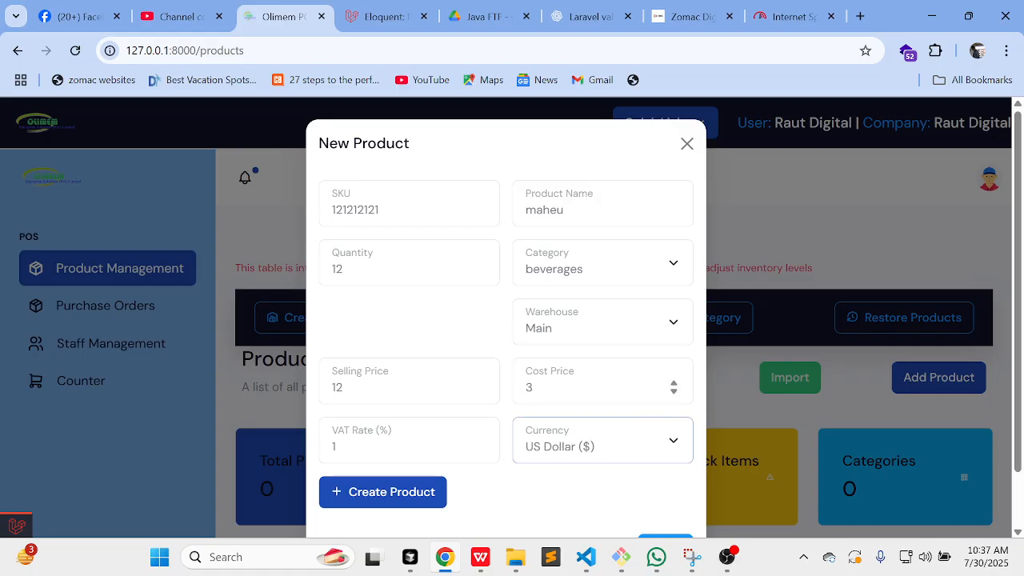
{"action": "left_click", "coordinate": [401, 504]}
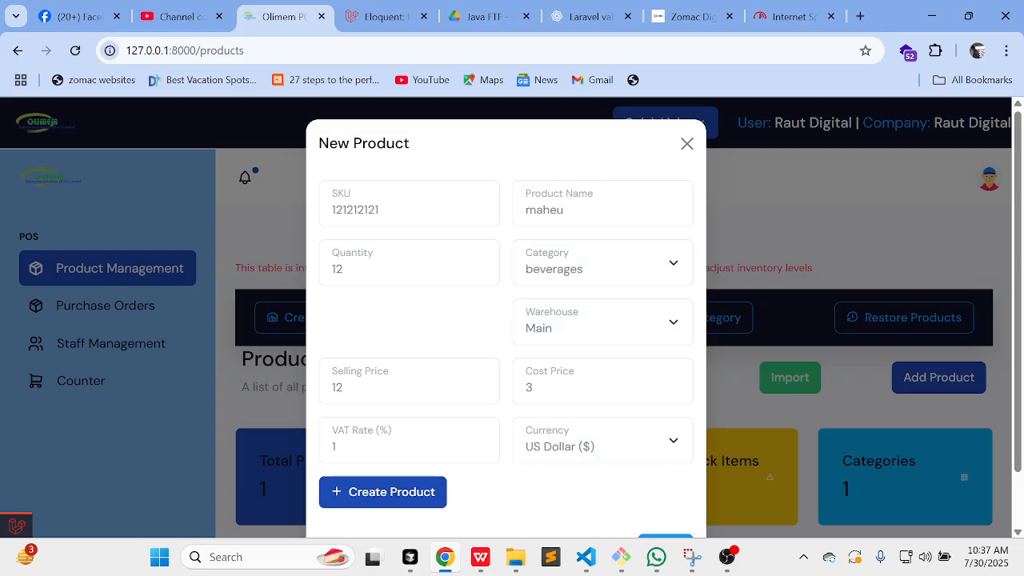
{"action": "left_click", "coordinate": [686, 144]}
Step: Open the product Import form from the Products page
{"action": "scroll", "coordinate": [671, 252], "scroll_direction": "down", "scroll_amount": 5}
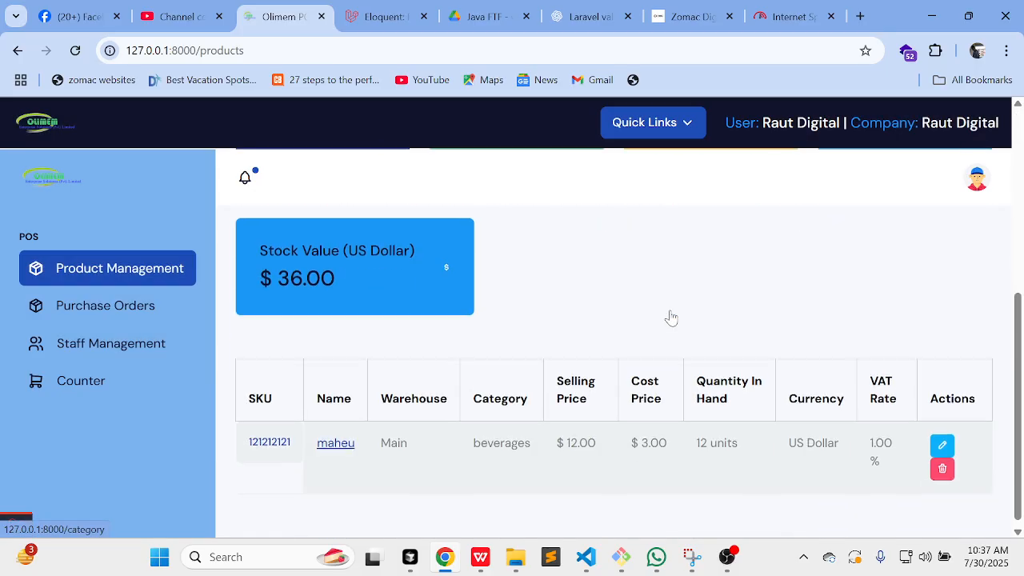
{"action": "scroll", "coordinate": [654, 471], "scroll_direction": "up", "scroll_amount": 3}
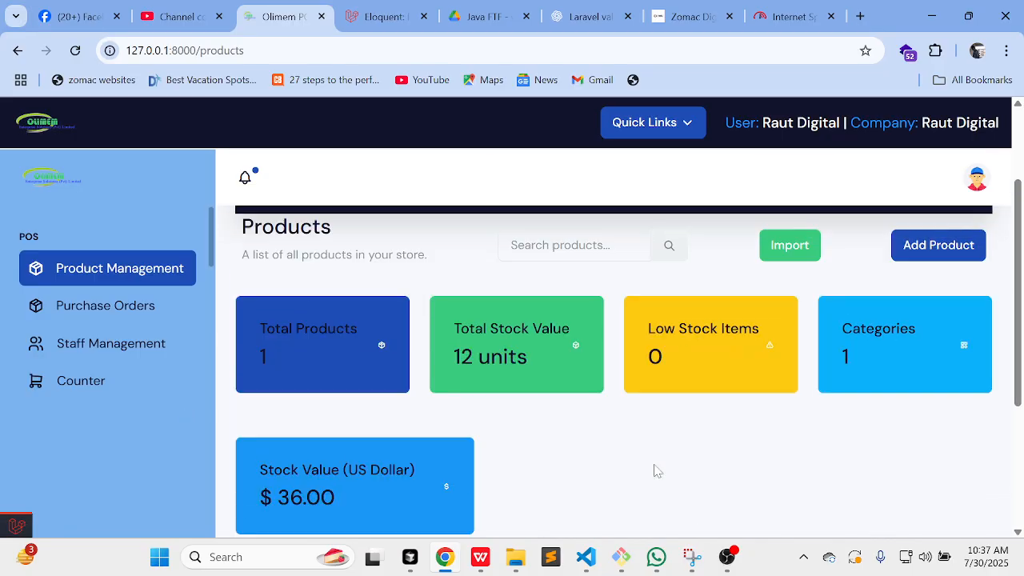
{"action": "left_click", "coordinate": [780, 243]}
{"action": "scroll", "coordinate": [564, 472], "scroll_direction": "down", "scroll_amount": 2}
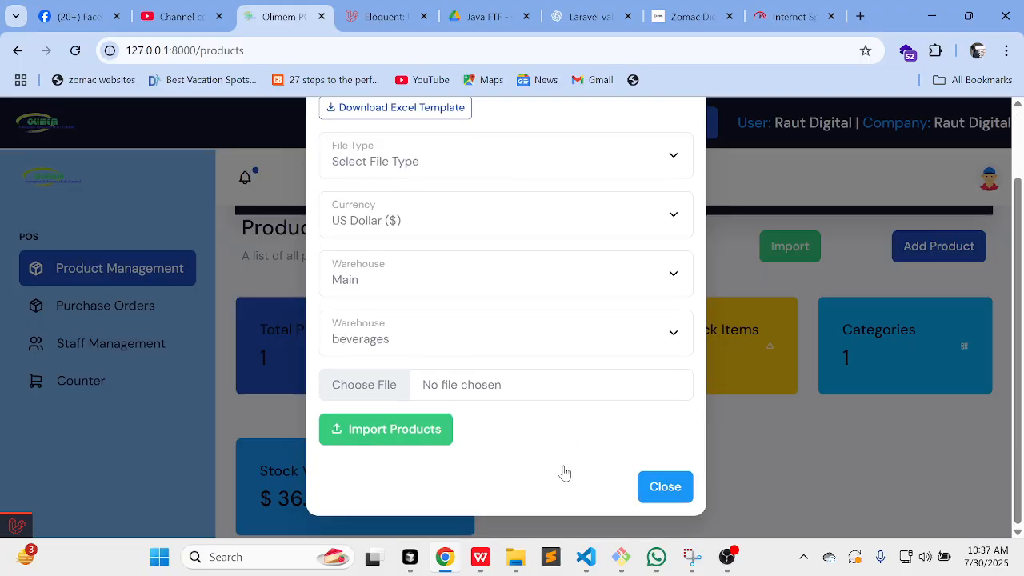
{"action": "scroll", "coordinate": [564, 472], "scroll_direction": "up", "scroll_amount": 2}
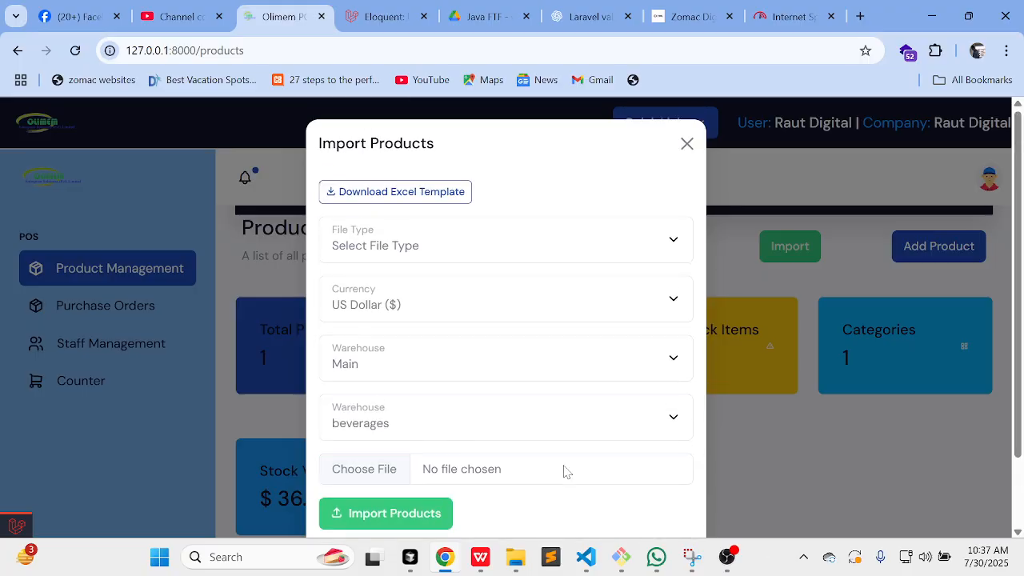
Step: Save the Excel import template as products.xlsx on Local Disk (D:) and open it
{"action": "left_click", "coordinate": [428, 200]}
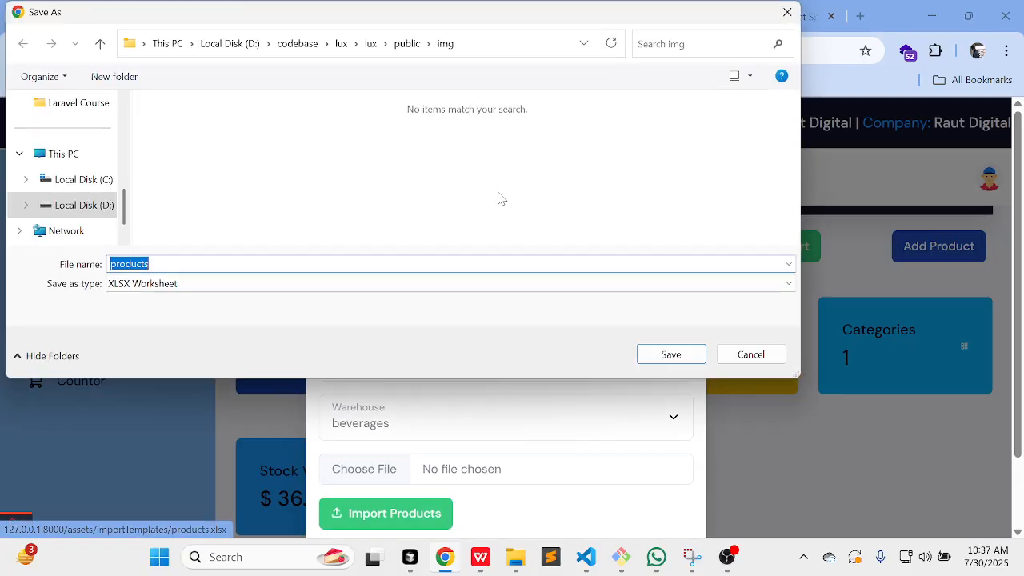
{"action": "left_click", "coordinate": [230, 43]}
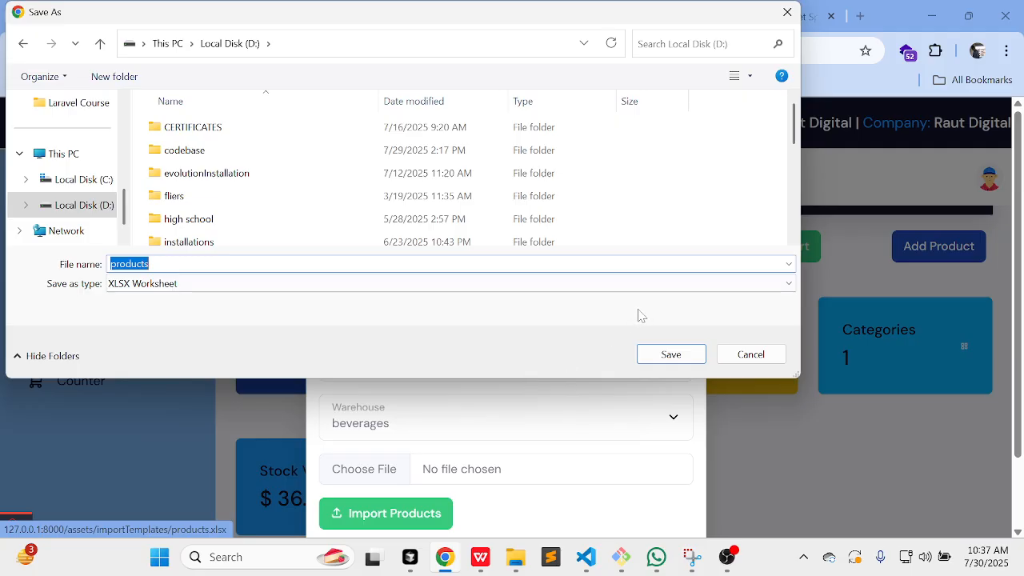
{"action": "left_click", "coordinate": [748, 352]}
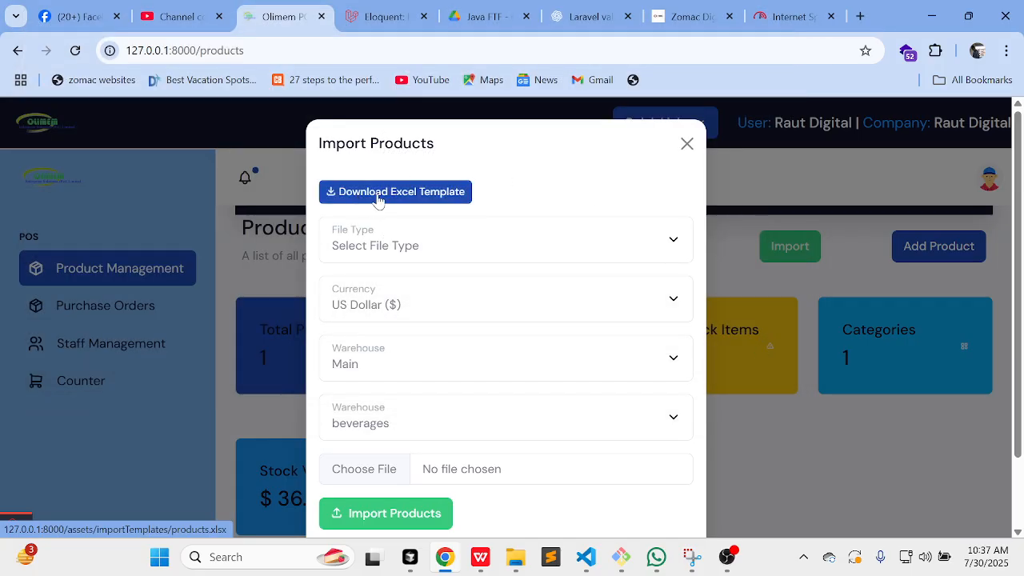
{"action": "left_click", "coordinate": [439, 202]}
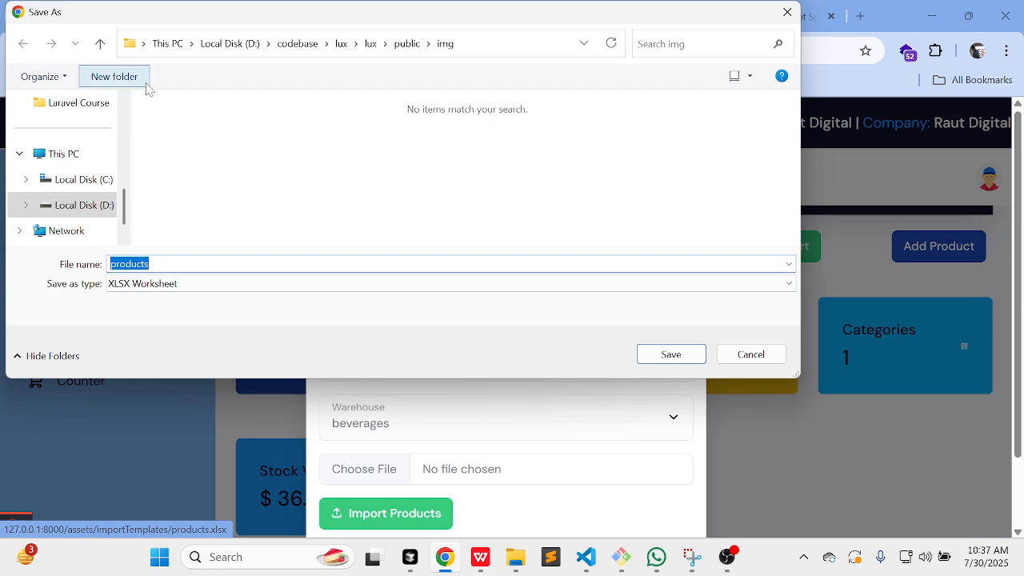
{"action": "left_click", "coordinate": [221, 46]}
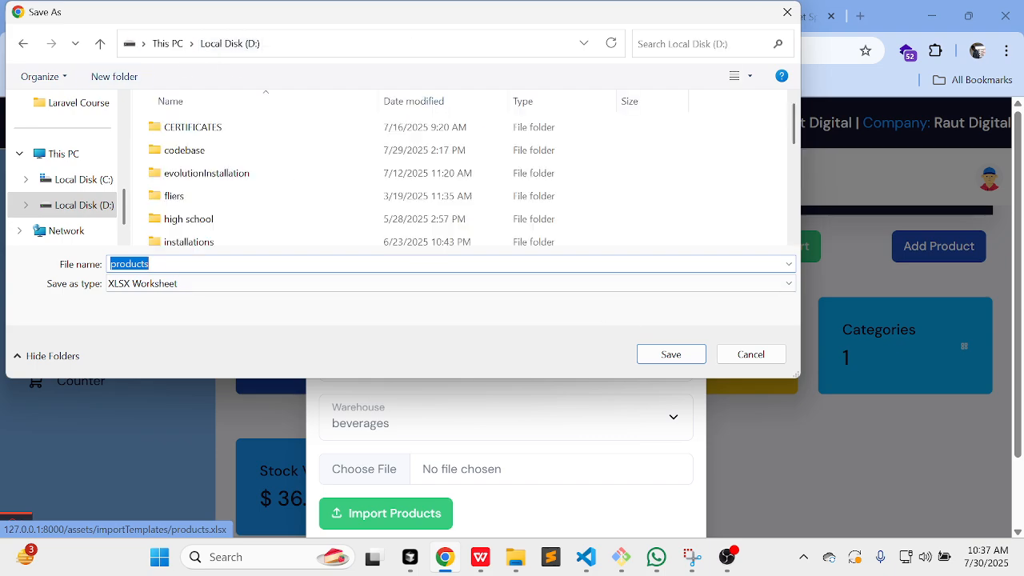
{"action": "left_click", "coordinate": [687, 357]}
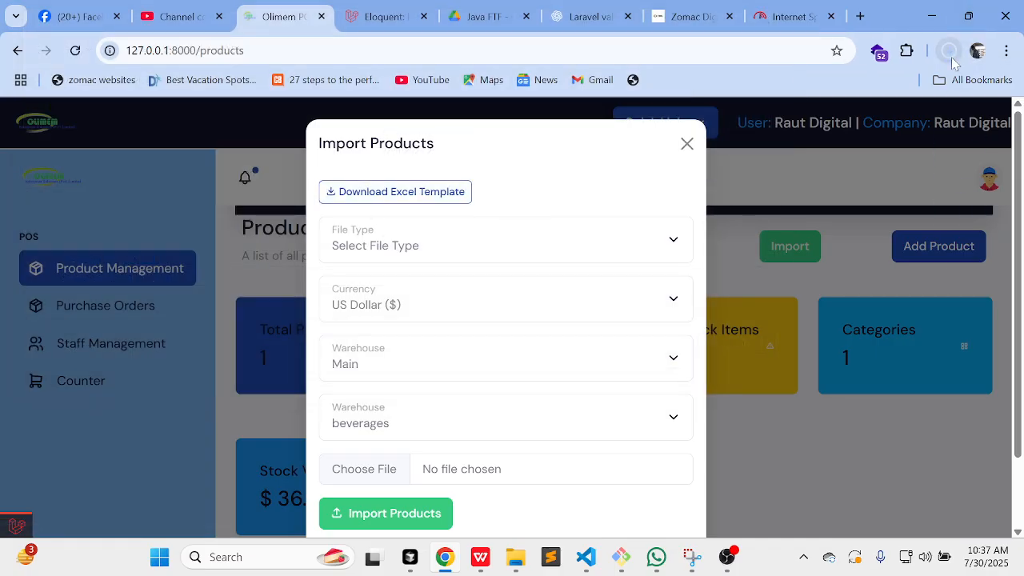
{"action": "left_click", "coordinate": [949, 50]}
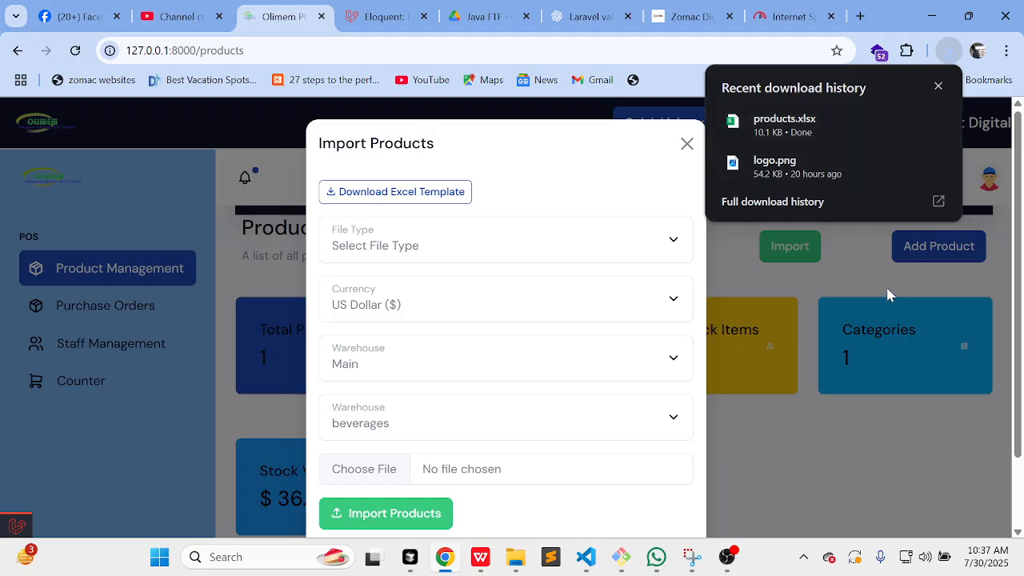
{"action": "left_click", "coordinate": [796, 121]}
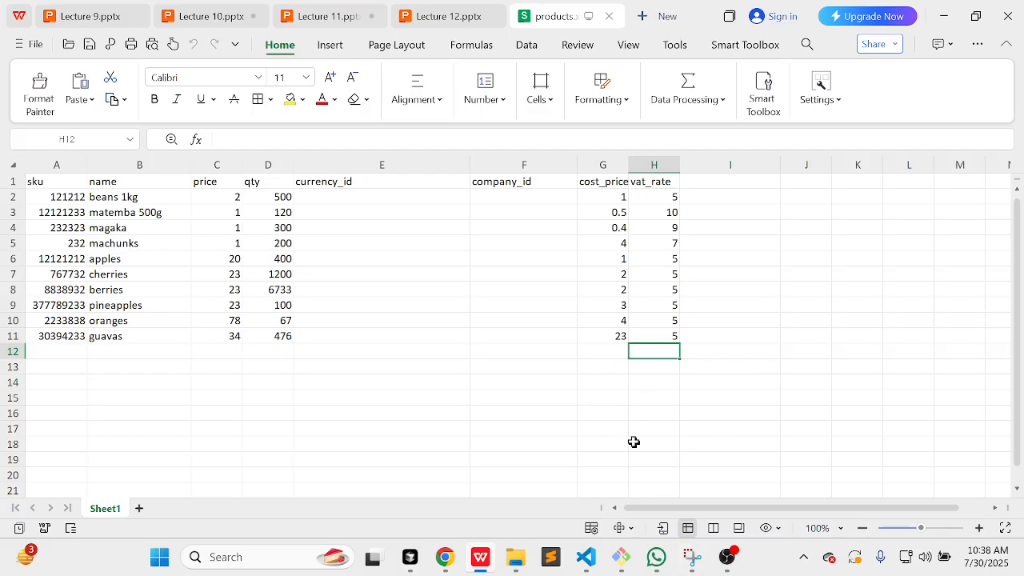
Step: Return from WPS Spreadsheets to the Import Products form and open its File Type choices
{"action": "left_click", "coordinate": [446, 556]}
{"action": "left_click", "coordinate": [451, 251]}
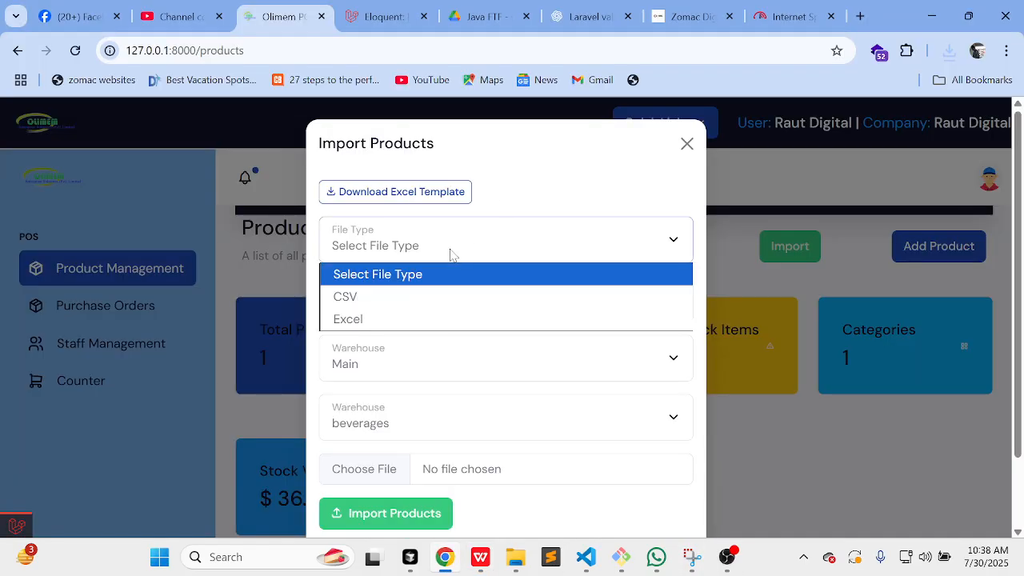
Step: Set the import to Excel, US Dollar, Main warehouse and beverages category
{"action": "left_click", "coordinate": [400, 318]}
{"action": "left_click", "coordinate": [394, 310]}
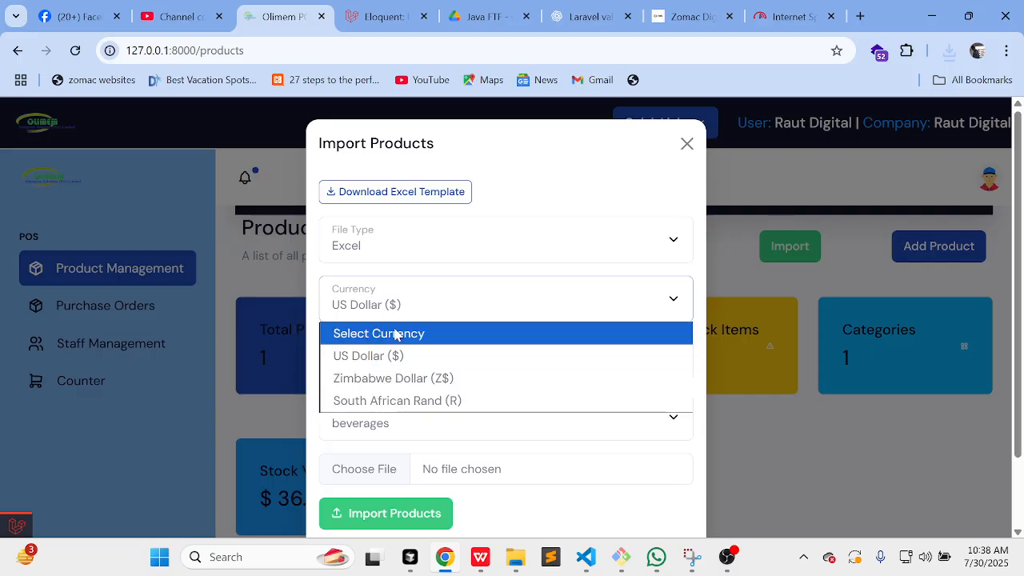
{"action": "left_click", "coordinate": [396, 355]}
{"action": "left_click", "coordinate": [411, 355]}
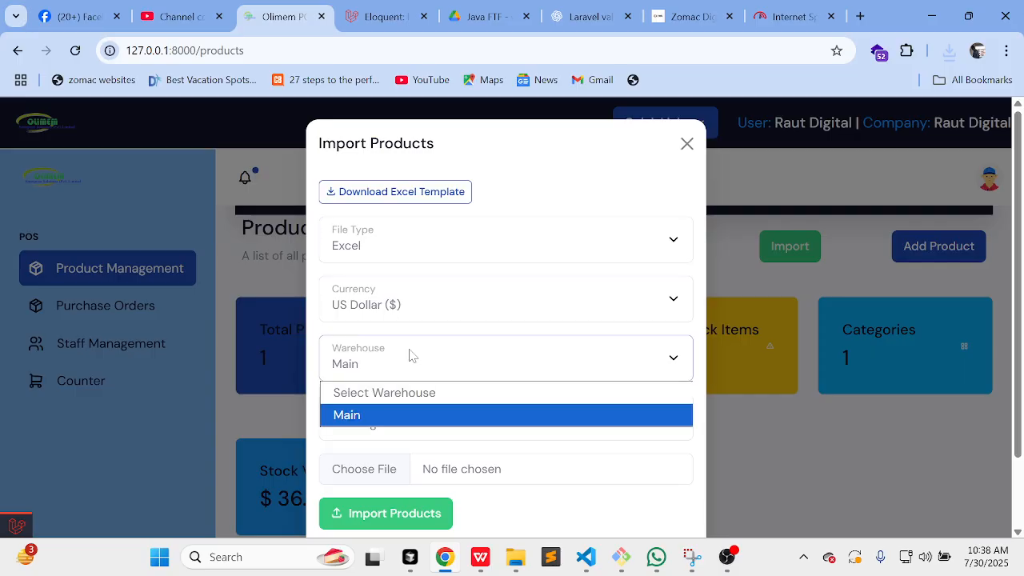
{"action": "left_click", "coordinate": [384, 415]}
{"action": "left_click", "coordinate": [422, 423]}
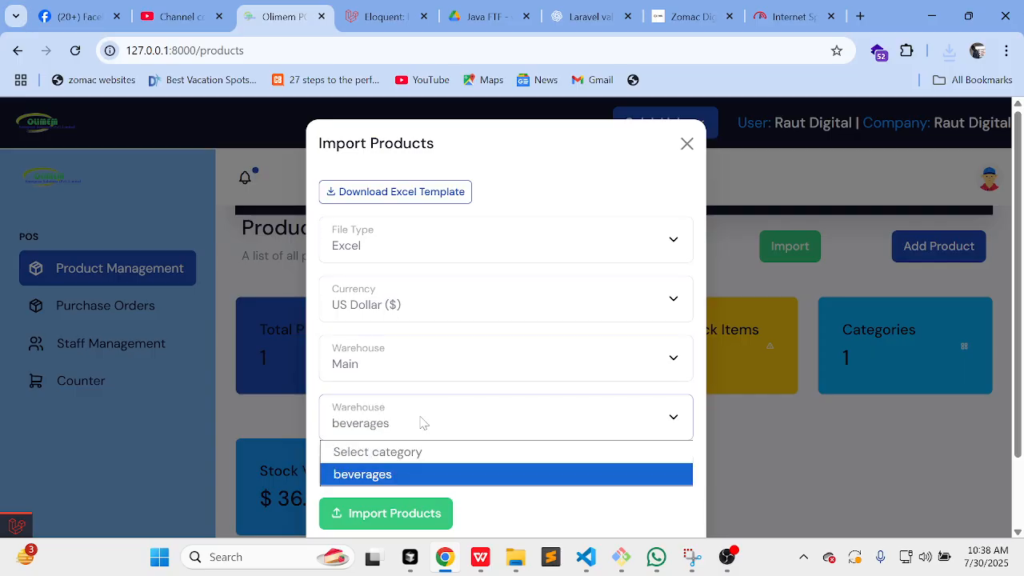
{"action": "left_click", "coordinate": [395, 475]}
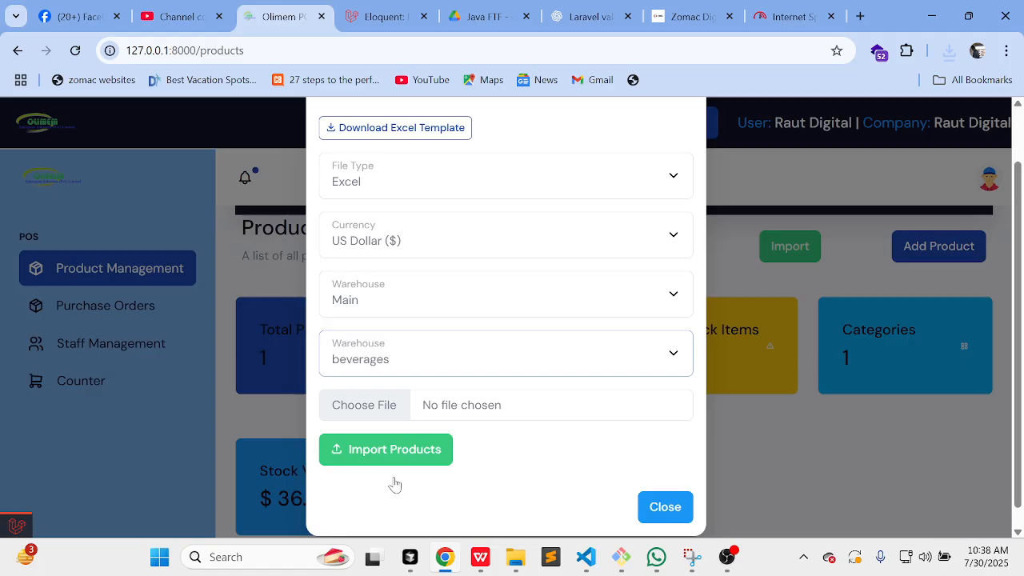
Step: Attach products-template.xlsx from D:\codebase\olimen-pos as the import file
{"action": "left_click", "coordinate": [367, 389]}
{"action": "scroll", "coordinate": [451, 208], "scroll_direction": "down", "scroll_amount": 2}
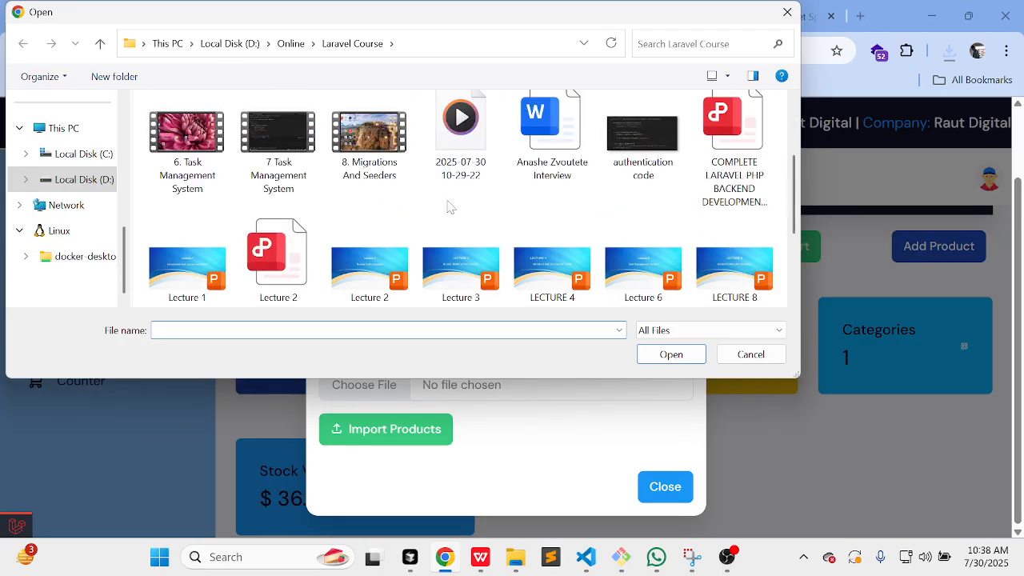
{"action": "left_click", "coordinate": [229, 43]}
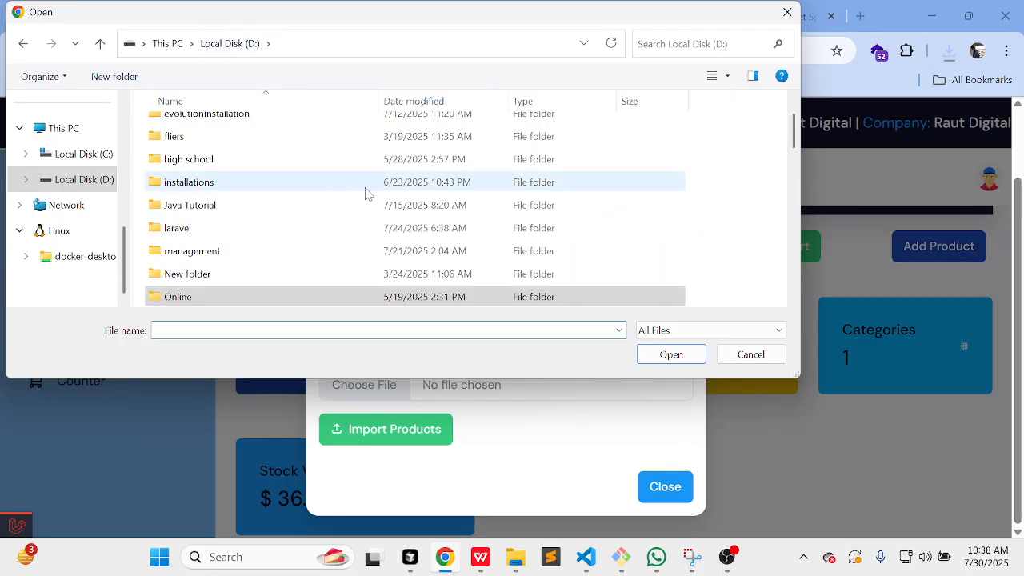
{"action": "scroll", "coordinate": [335, 234], "scroll_direction": "down", "scroll_amount": 1}
{"action": "scroll", "coordinate": [334, 234], "scroll_direction": "up", "scroll_amount": 2}
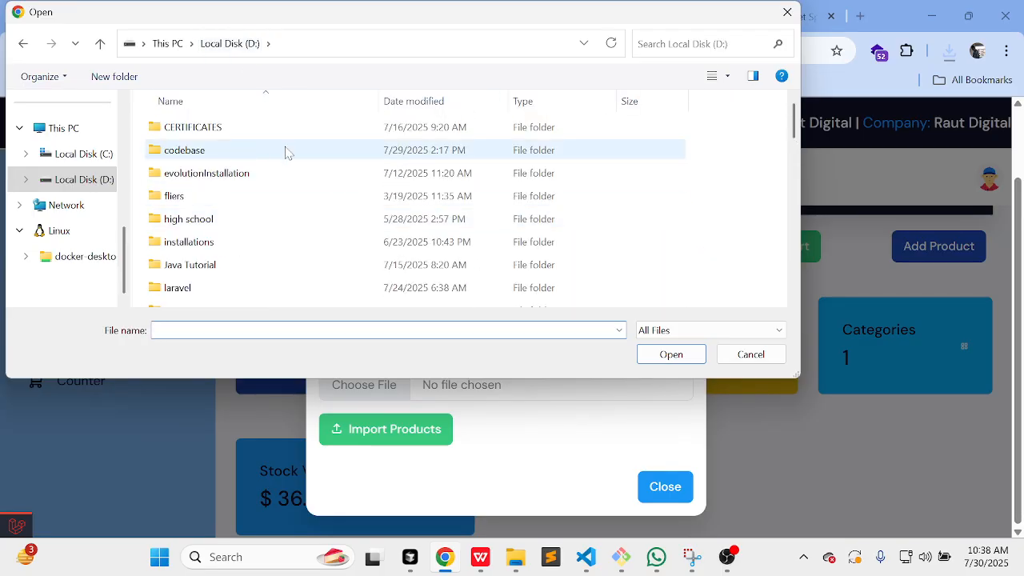
{"action": "double_click", "coordinate": [224, 155]}
{"action": "scroll", "coordinate": [280, 269], "scroll_direction": "down", "scroll_amount": 3}
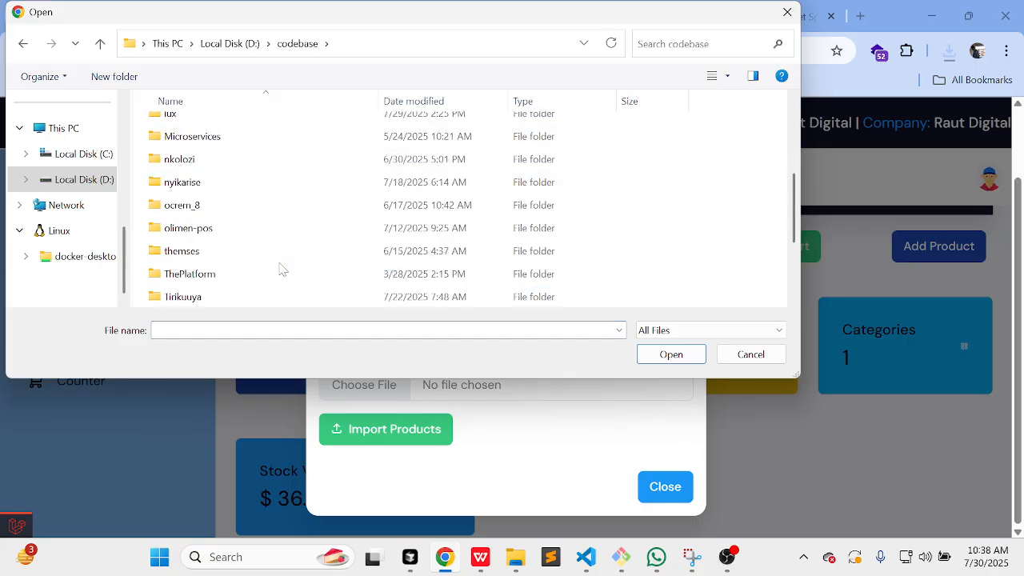
{"action": "double_click", "coordinate": [377, 203]}
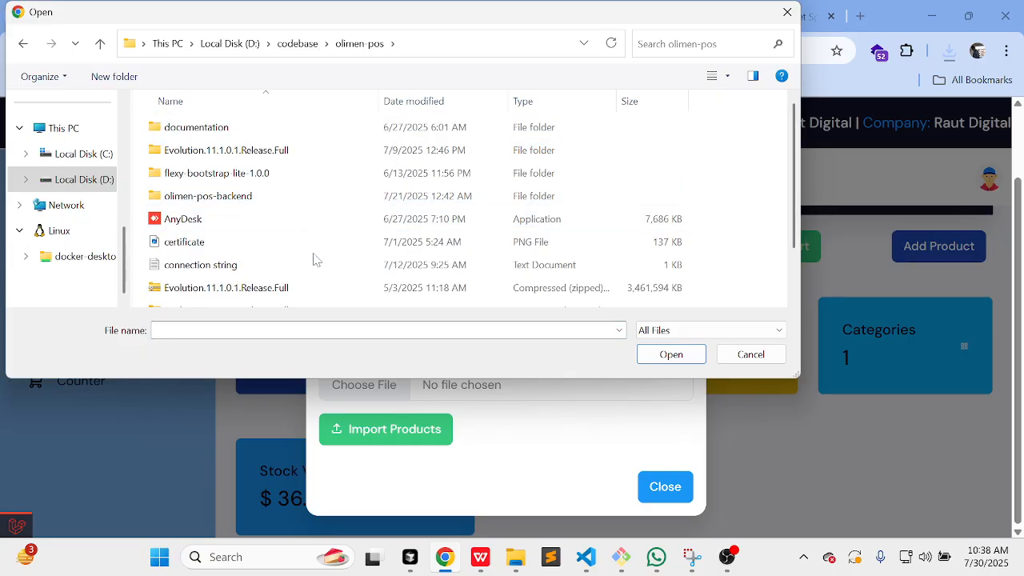
{"action": "scroll", "coordinate": [313, 259], "scroll_direction": "down", "scroll_amount": 1}
{"action": "left_click", "coordinate": [225, 300]}
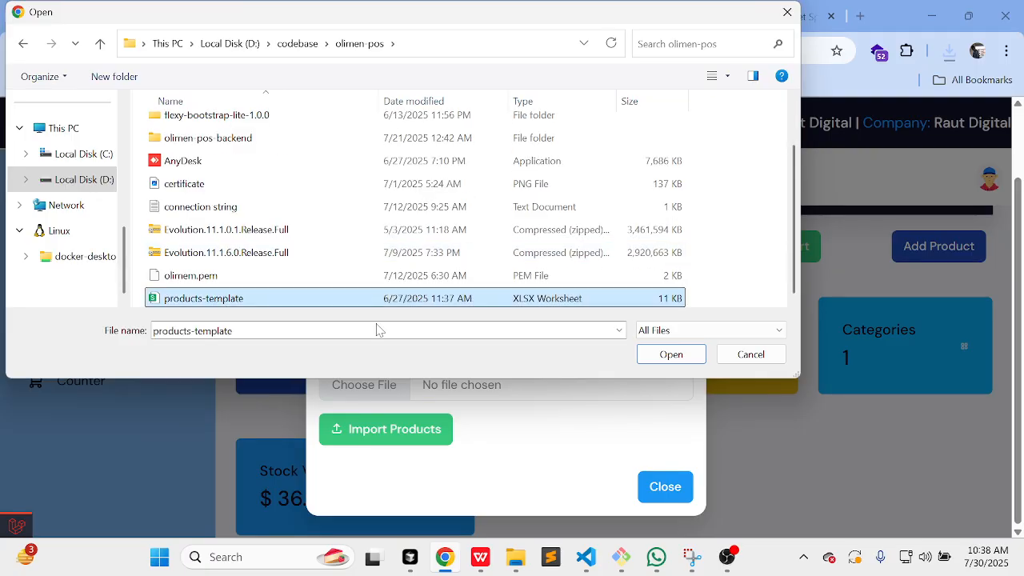
{"action": "left_click", "coordinate": [664, 356]}
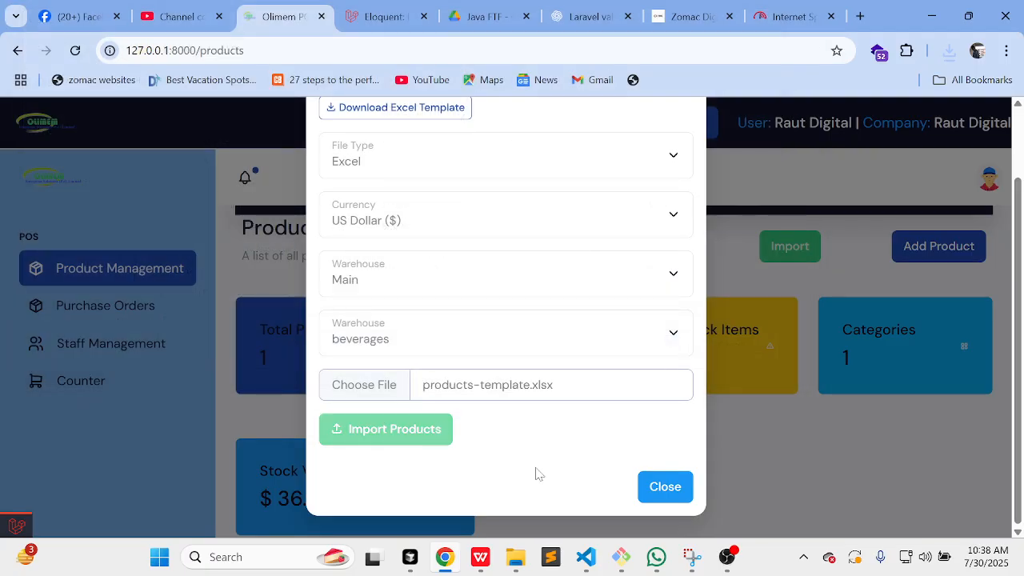
{"action": "left_click", "coordinate": [408, 442]}
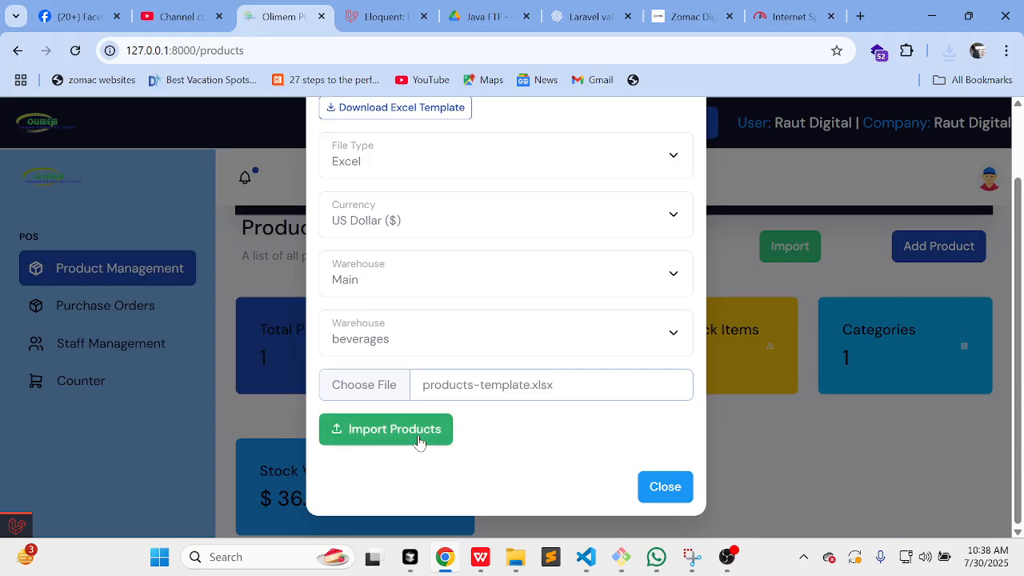
Step: Run Import Products and scroll the Products table to check the imported items
{"action": "left_click", "coordinate": [422, 440]}
{"action": "scroll", "coordinate": [558, 424], "scroll_direction": "up", "scroll_amount": 1}
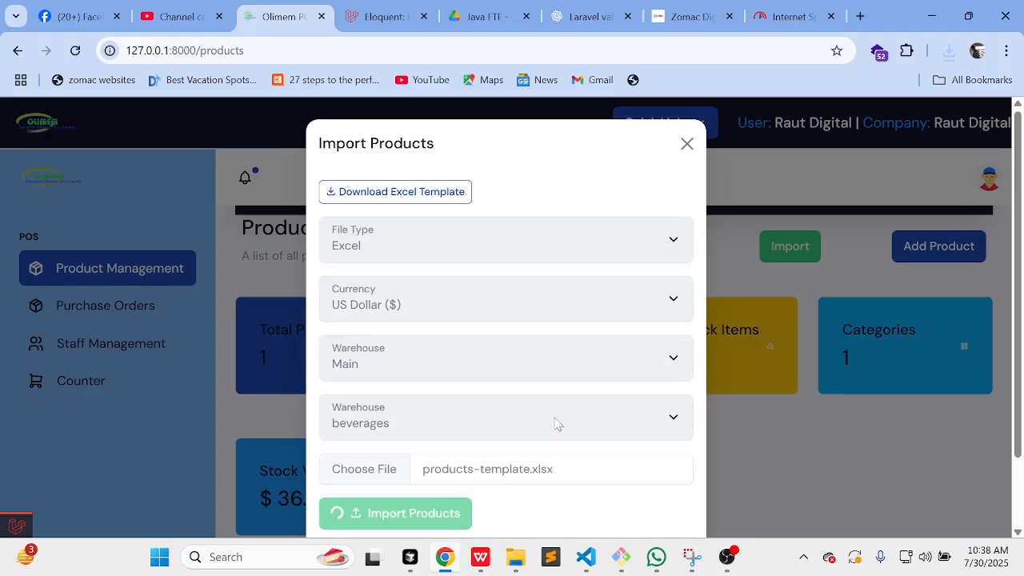
{"action": "scroll", "coordinate": [557, 424], "scroll_direction": "down", "scroll_amount": 1}
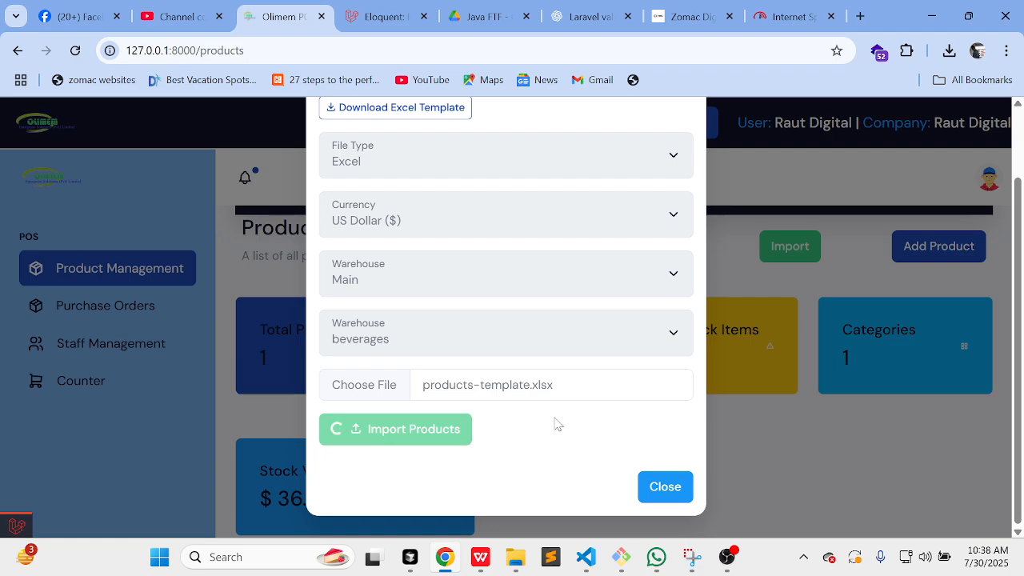
{"action": "scroll", "coordinate": [557, 424], "scroll_direction": "up", "scroll_amount": 1}
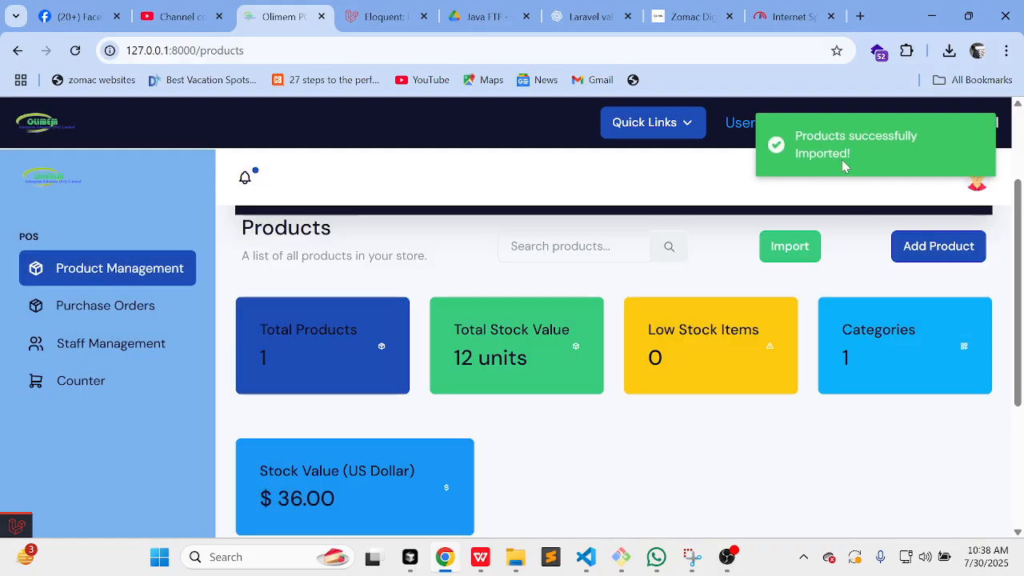
{"action": "scroll", "coordinate": [902, 312], "scroll_direction": "down", "scroll_amount": 3}
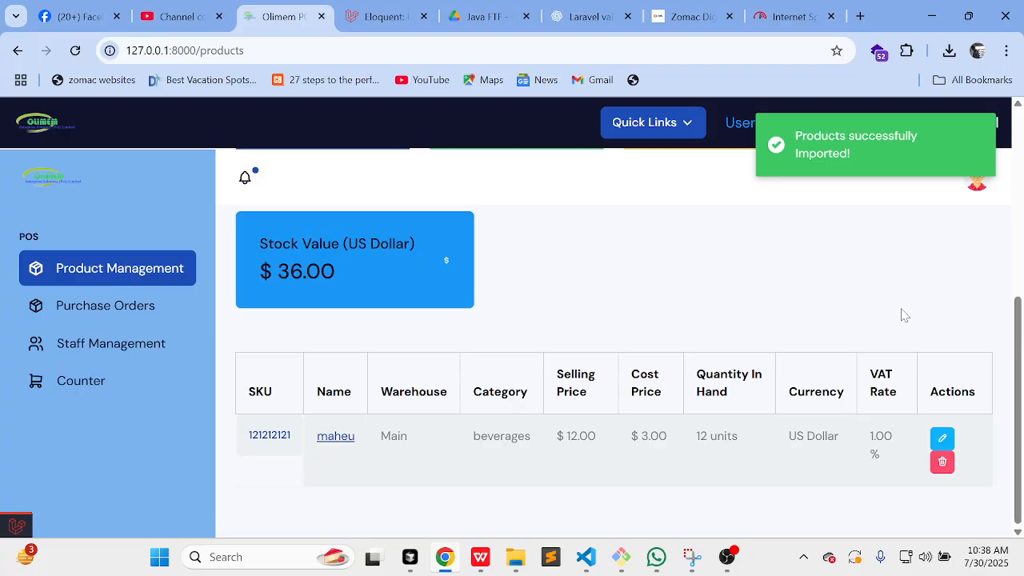
{"action": "scroll", "coordinate": [903, 313], "scroll_direction": "up", "scroll_amount": 3}
{"action": "scroll", "coordinate": [670, 404], "scroll_direction": "down", "scroll_amount": 3}
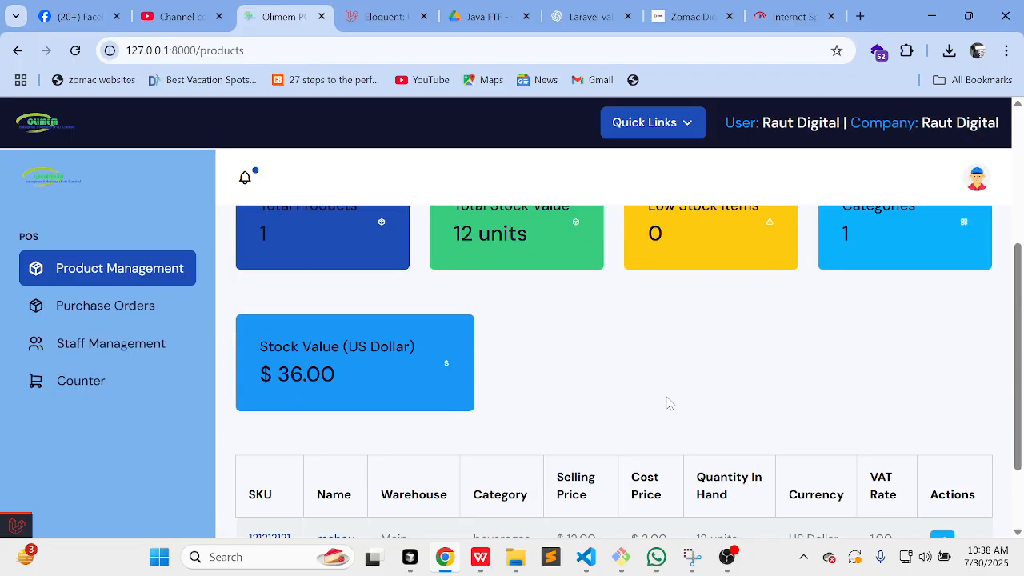
{"action": "scroll", "coordinate": [670, 404], "scroll_direction": "up", "scroll_amount": 2}
{"action": "scroll", "coordinate": [669, 404], "scroll_direction": "down", "scroll_amount": 3}
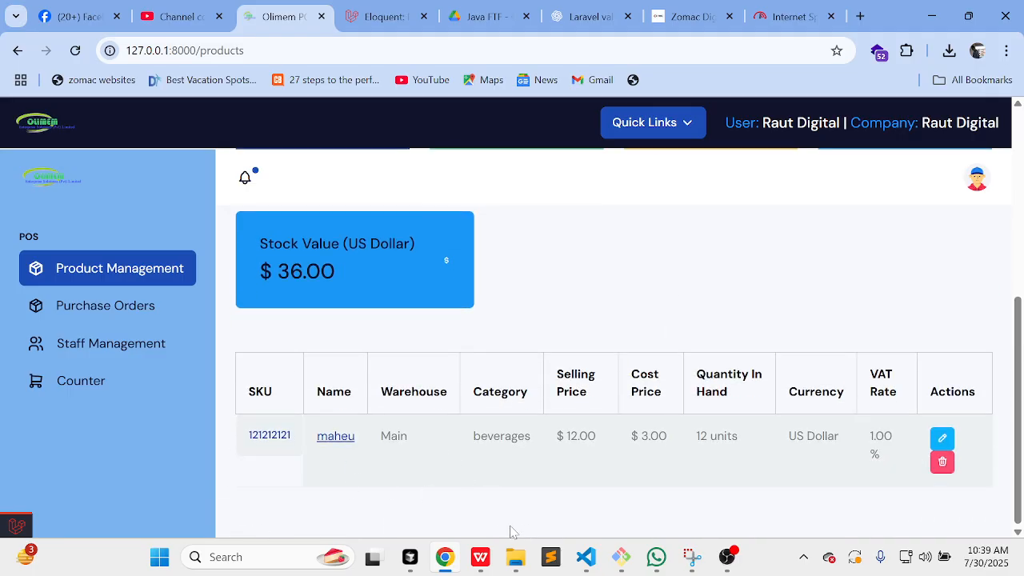
{"action": "mouse_move", "coordinate": [509, 551]}
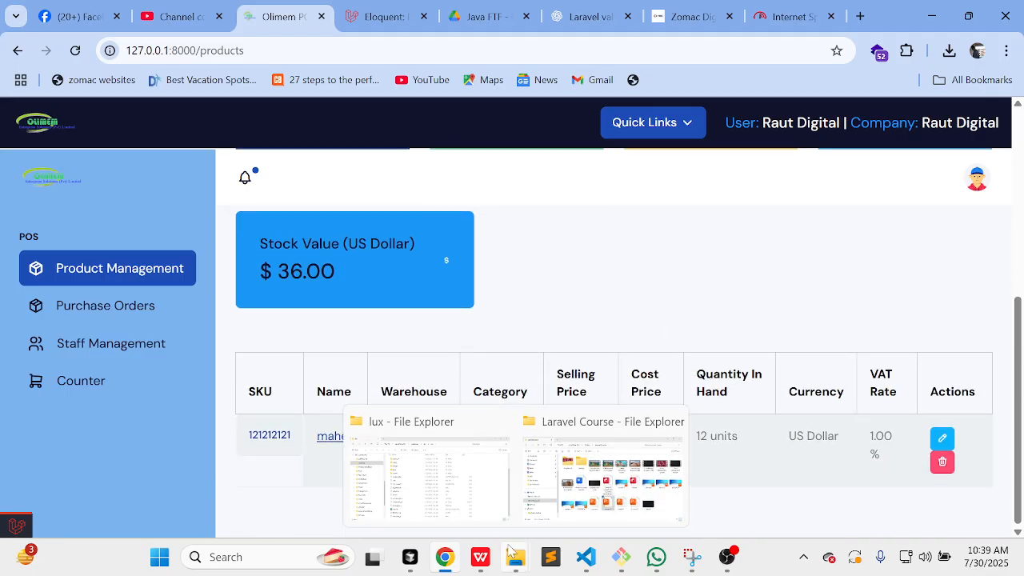
{"action": "left_click", "coordinate": [576, 480]}
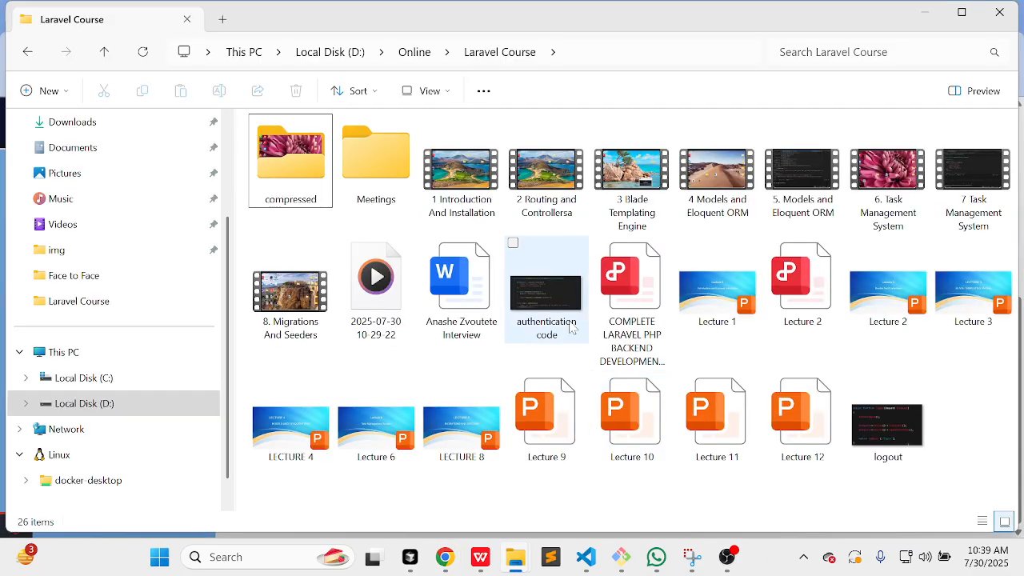
{"action": "left_click", "coordinate": [349, 54]}
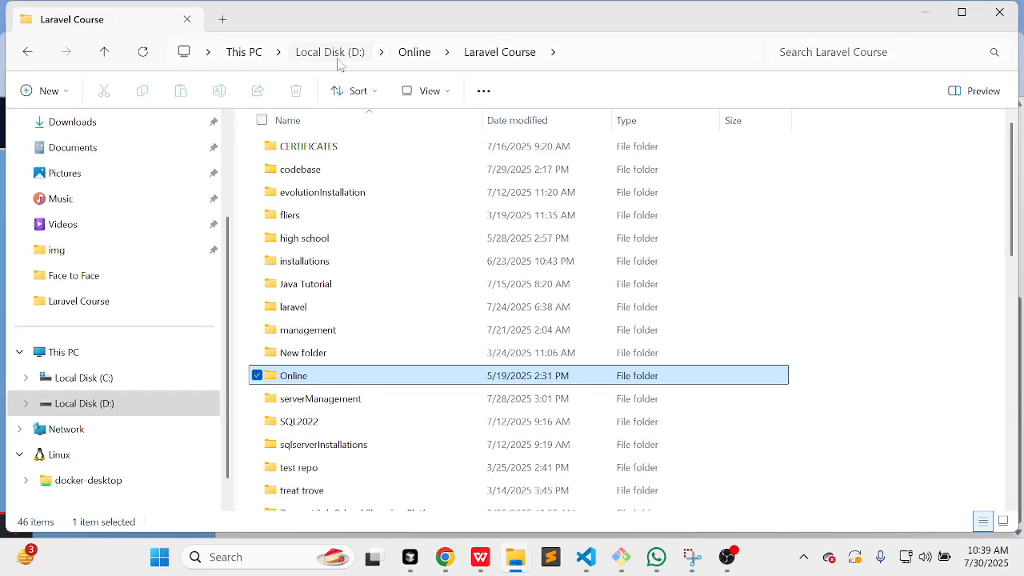
{"action": "scroll", "coordinate": [332, 360], "scroll_direction": "down", "scroll_amount": 3}
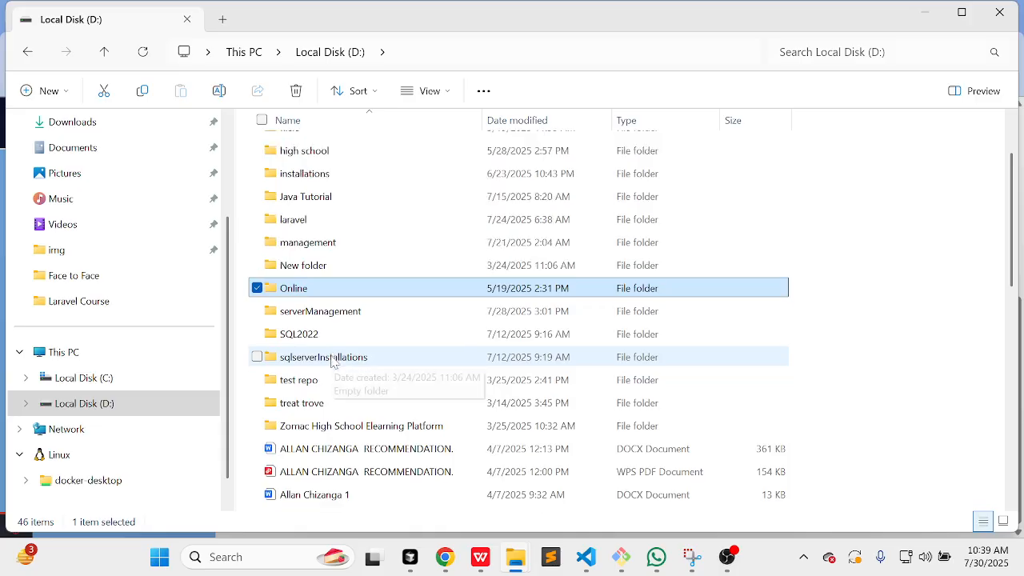
{"action": "scroll", "coordinate": [331, 360], "scroll_direction": "down", "scroll_amount": 3}
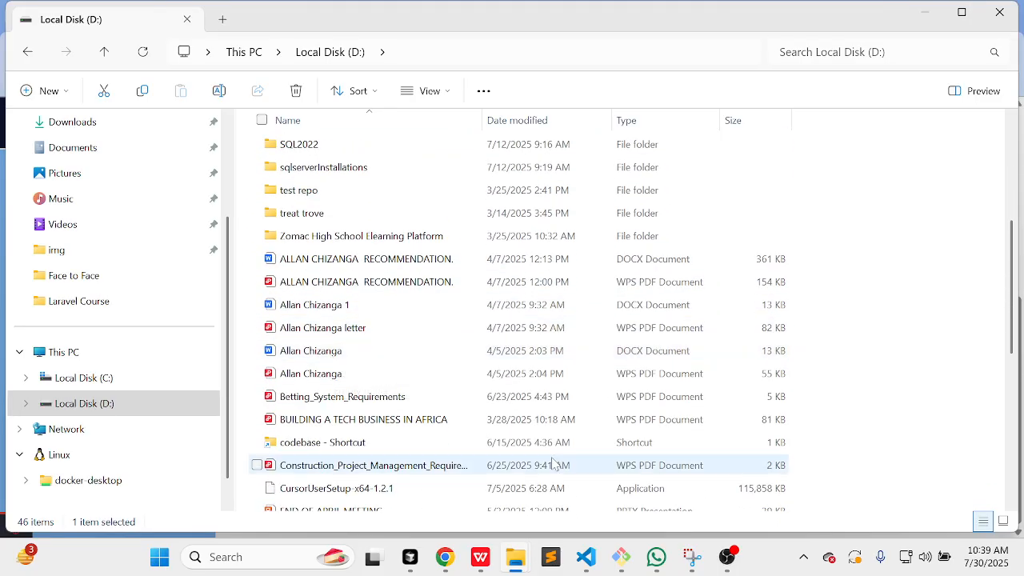
{"action": "mouse_move", "coordinate": [446, 566]}
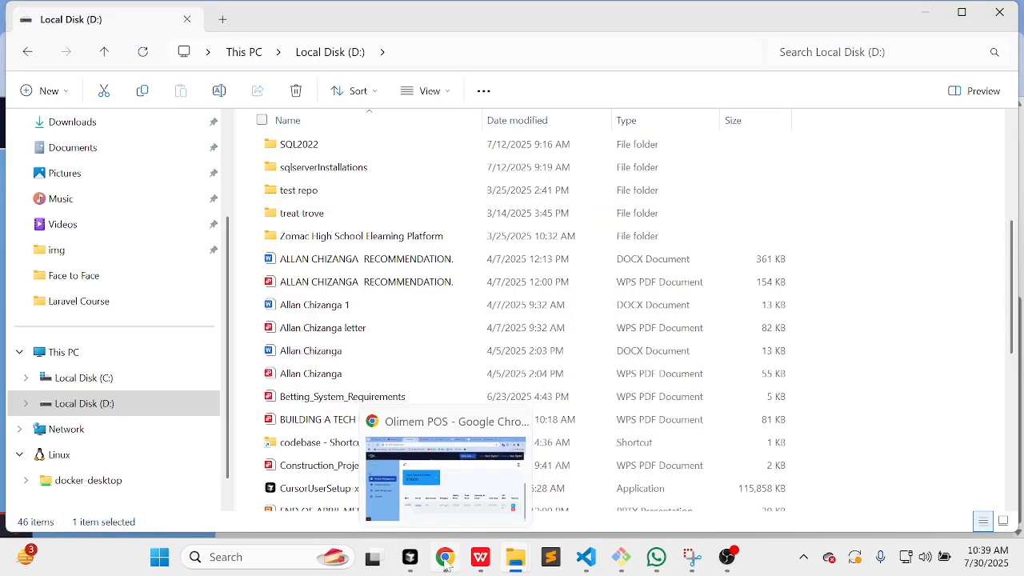
{"action": "left_click", "coordinate": [446, 560]}
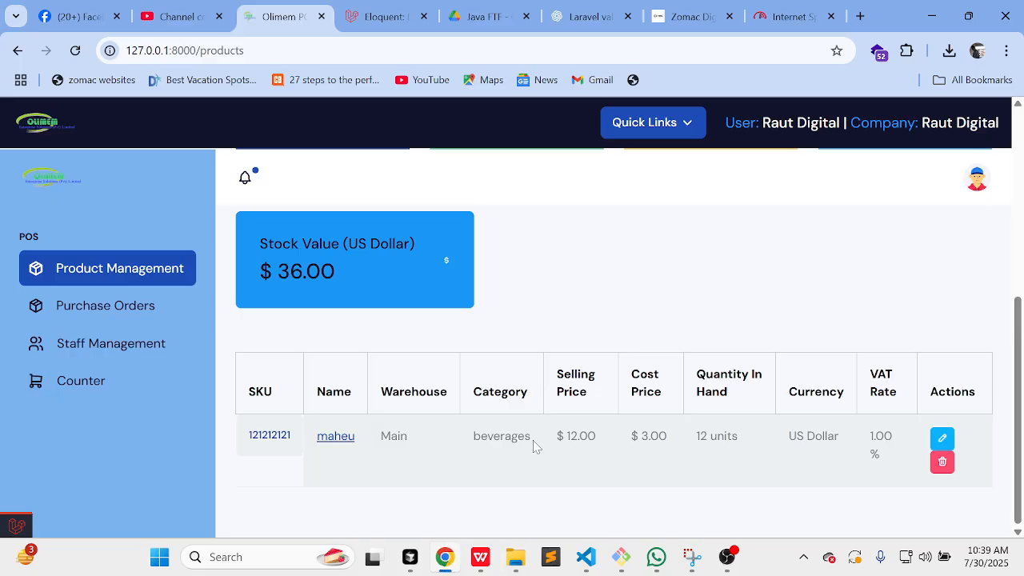
{"action": "scroll", "coordinate": [310, 272], "scroll_direction": "up", "scroll_amount": 1}
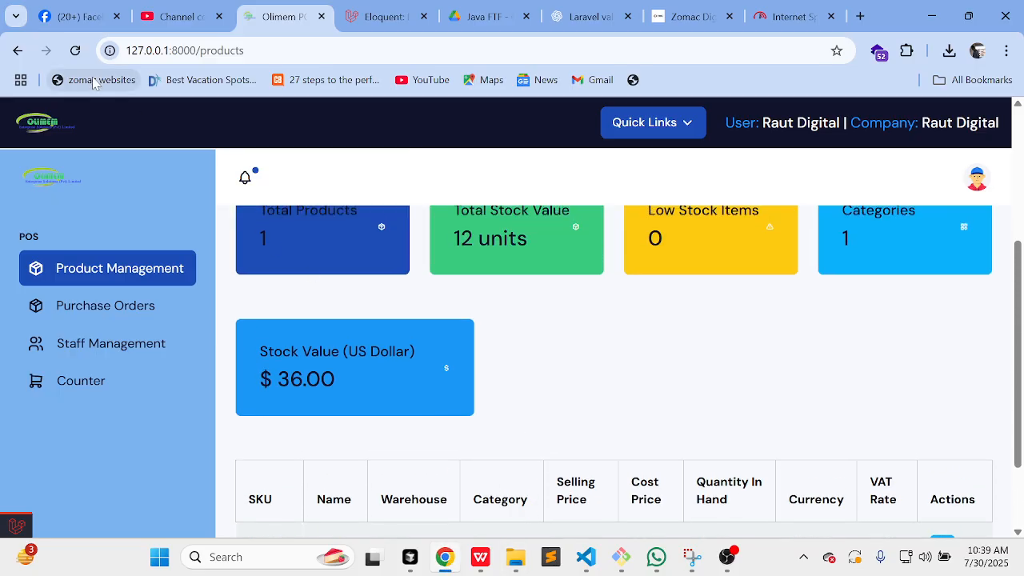
{"action": "left_click", "coordinate": [77, 57]}
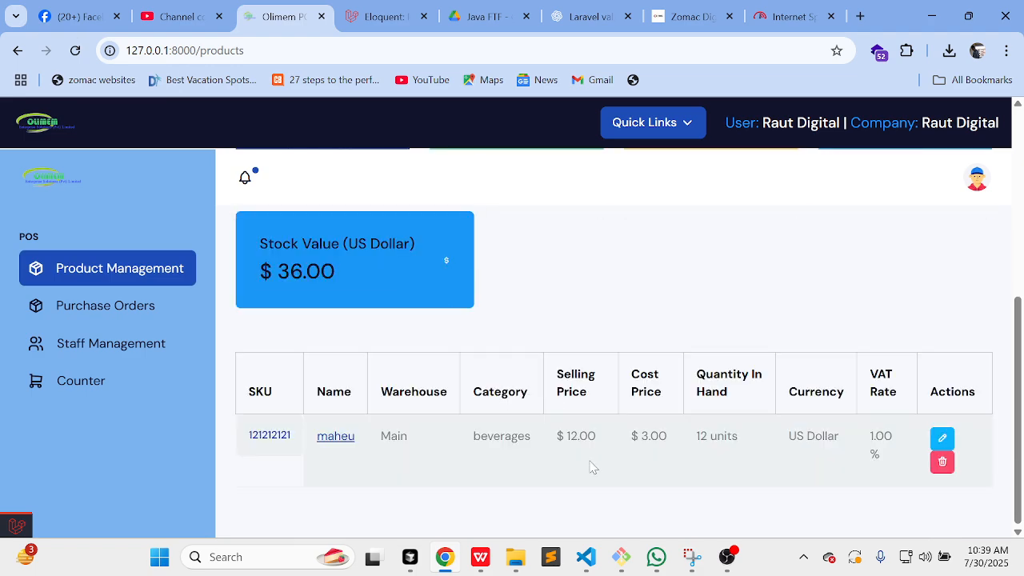
{"action": "left_click", "coordinate": [445, 557]}
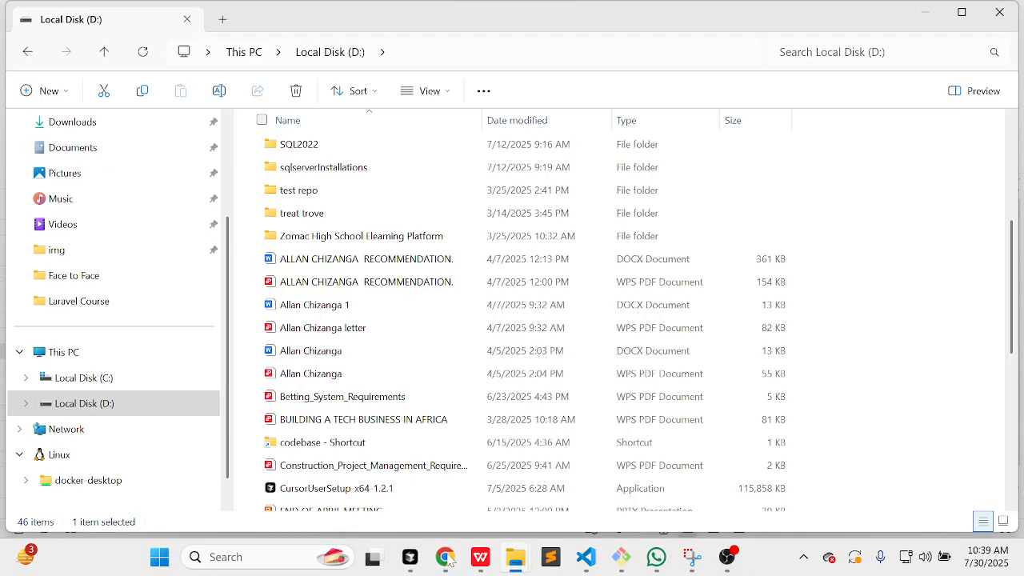
{"action": "left_click", "coordinate": [446, 558]}
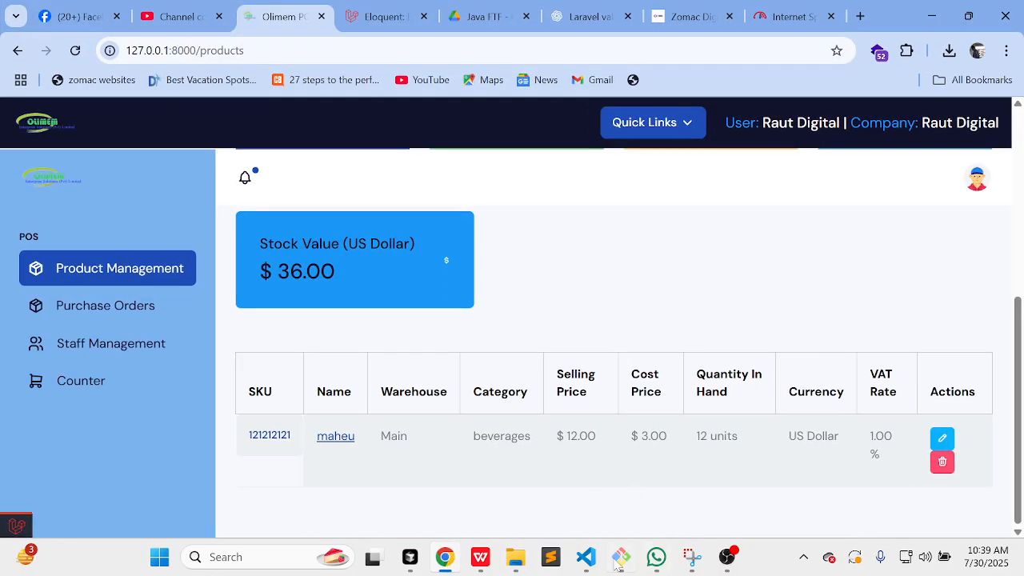
{"action": "left_click", "coordinate": [480, 556]}
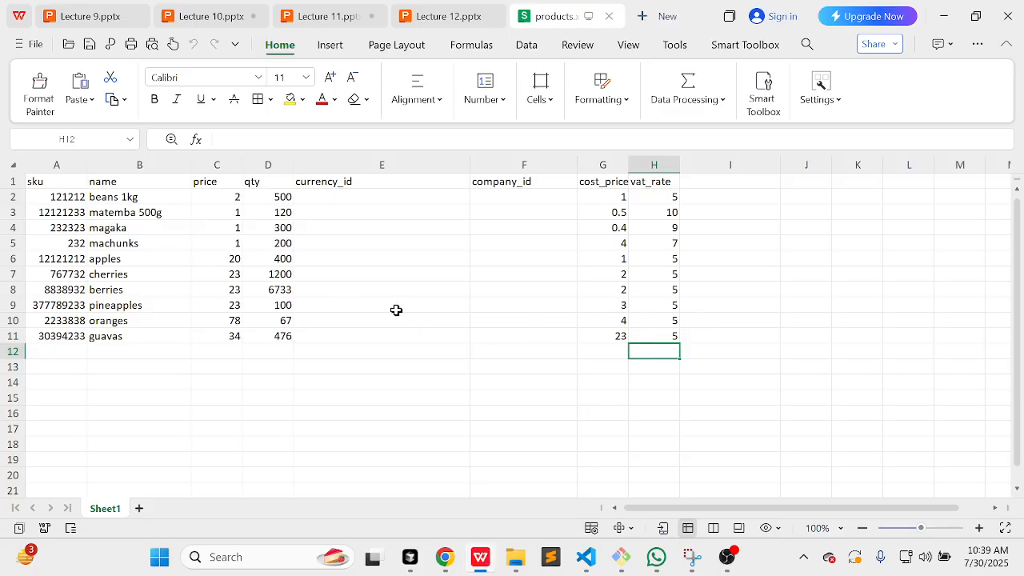
Step: Change skus in A2–A5: beans 1kg and matemba 56565, magaka 5656, machunks 45454
{"action": "left_click_drag", "start_coordinate": [734, 339], "coordinate": [27, 200]}
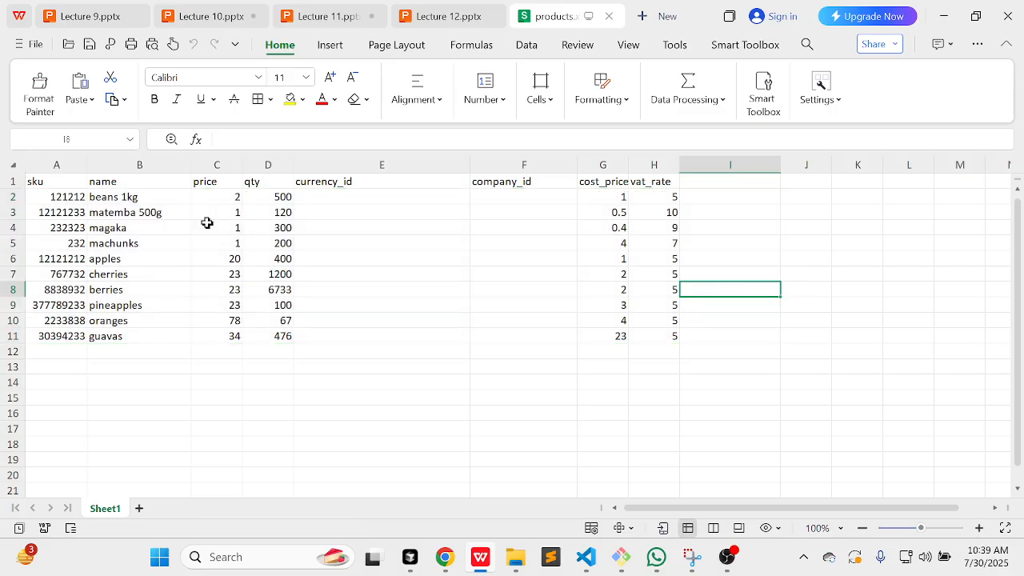
{"action": "double_click", "coordinate": [60, 199]}
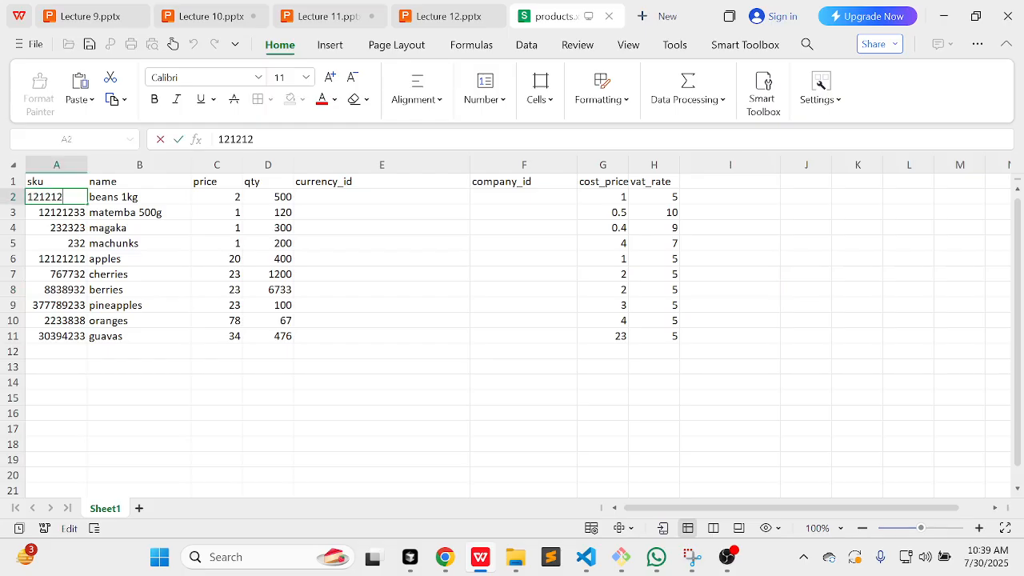
{"action": "key", "text": "BackSpace"}
{"action": "key", "text": "BackSpace"}
{"action": "key", "text": "BackSpace"}
{"action": "key", "text": "BackSpace"}
{"action": "key", "text": "BackSpace"}
{"action": "key", "text": "BackSpace"}
{"action": "type", "text": "56565"}
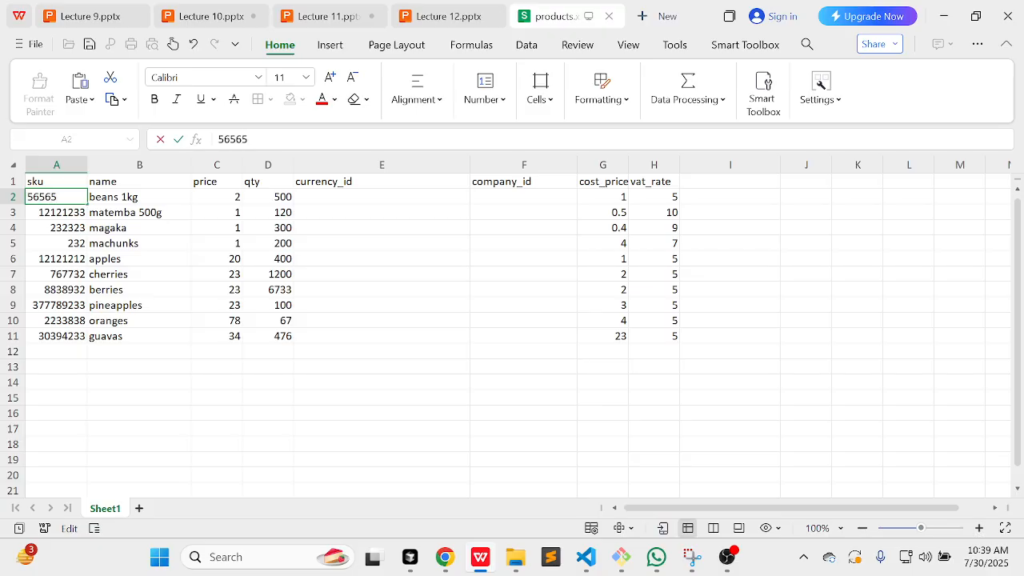
{"action": "double_click", "coordinate": [72, 213]}
{"action": "key", "text": "BackSpace"}
{"action": "key", "text": "BackSpace"}
{"action": "key", "text": "BackSpace"}
{"action": "key", "text": "BackSpace"}
{"action": "key", "text": "BackSpace"}
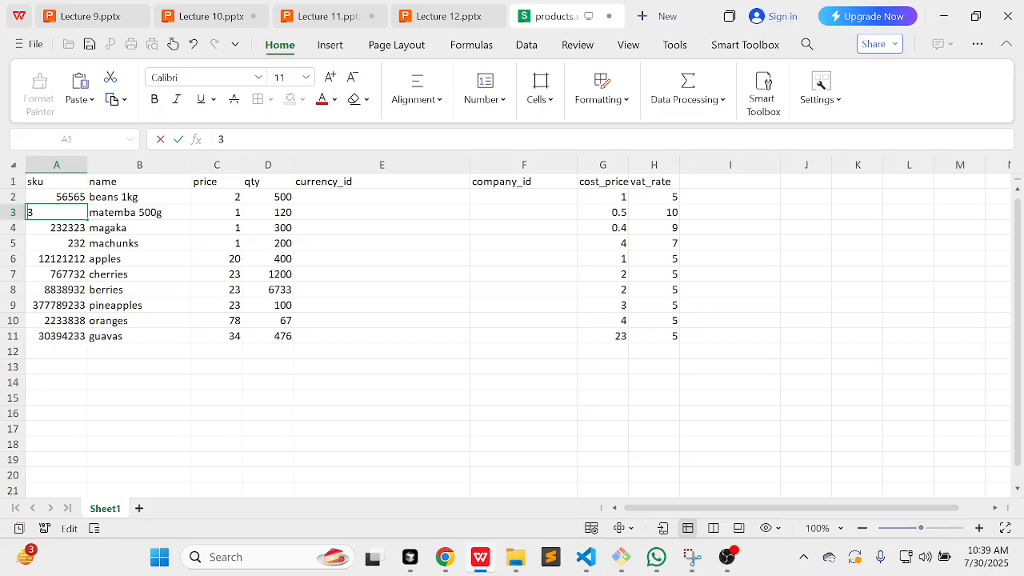
{"action": "type", "text": "56565"}
{"action": "double_click", "coordinate": [74, 228]}
{"action": "type", "text": "5656"}
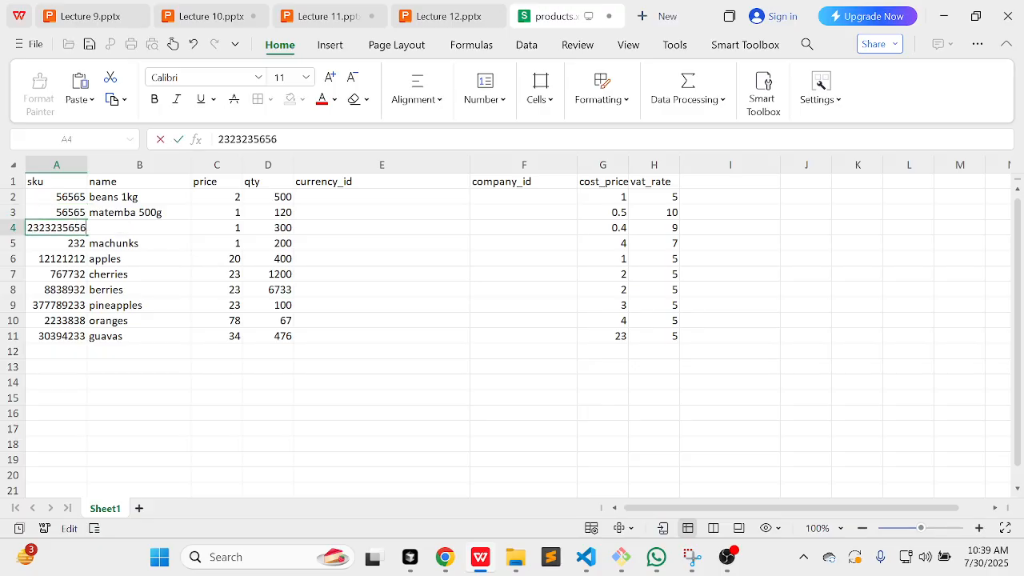
{"action": "left_click", "coordinate": [71, 242]}
{"action": "double_click", "coordinate": [71, 243]}
{"action": "type", "text": "45454"}
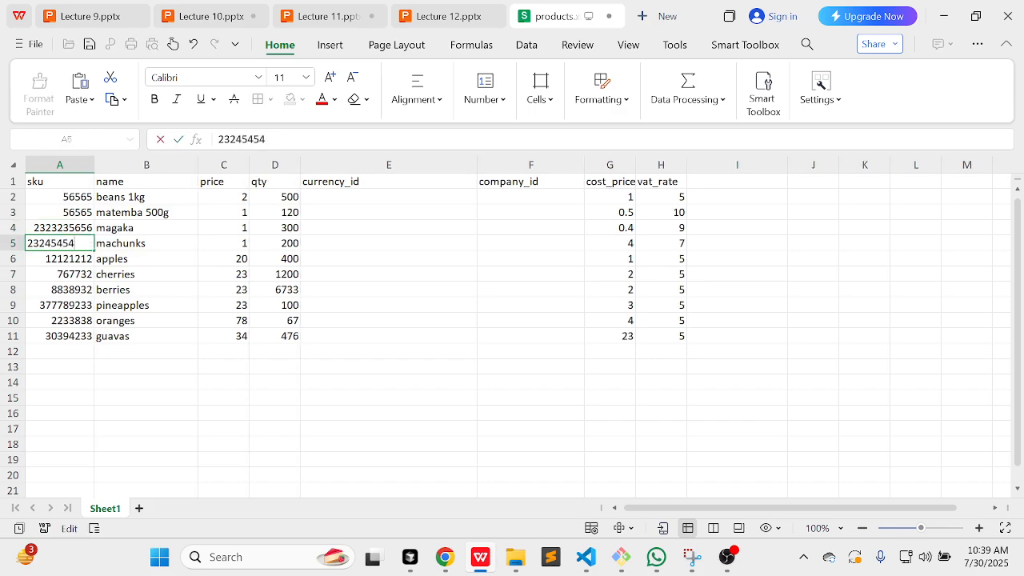
{"action": "key", "text": "Return"}
Step: Change remaining skus: apples 445454, berries and pineapples 4545, oranges 454, guavas 45454
{"action": "key", "text": "ctrl+Down"}
{"action": "type", "text": "454"}
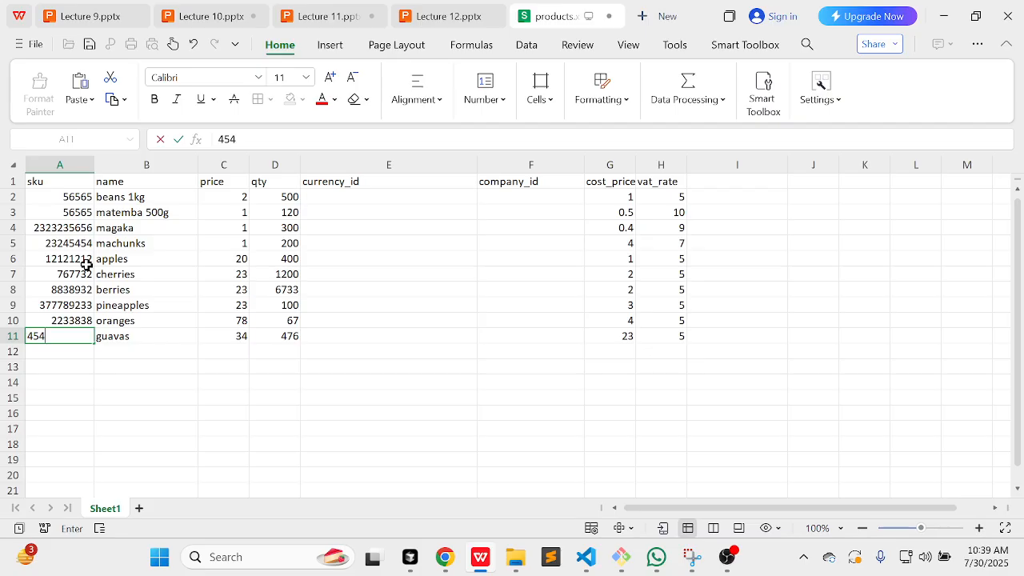
{"action": "type", "text": "54"}
{"action": "left_click", "coordinate": [86, 264]}
{"action": "type", "text": "4"}
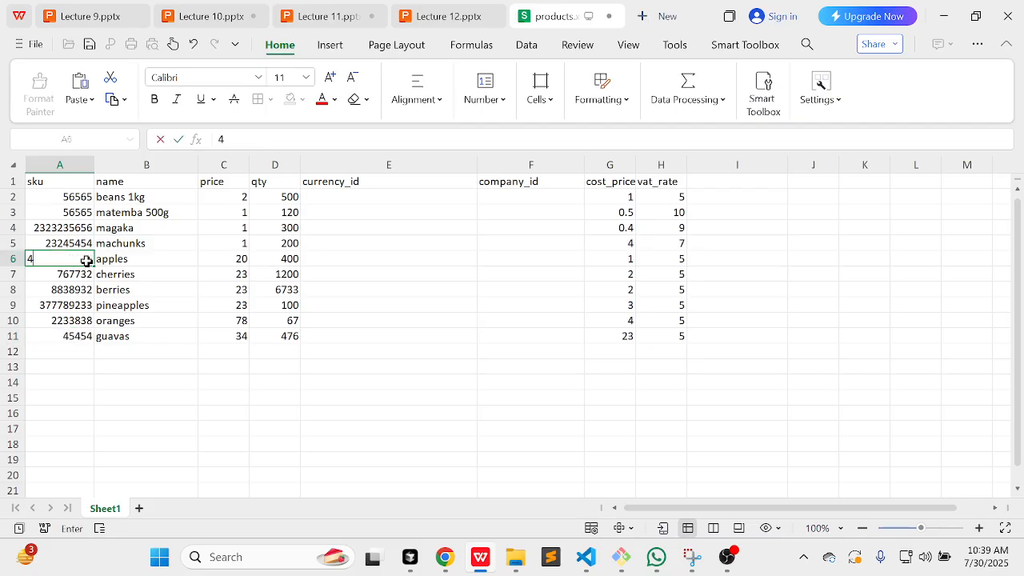
{"action": "type", "text": "45454"}
{"action": "double_click", "coordinate": [78, 274]}
{"action": "type", "text": "45454"}
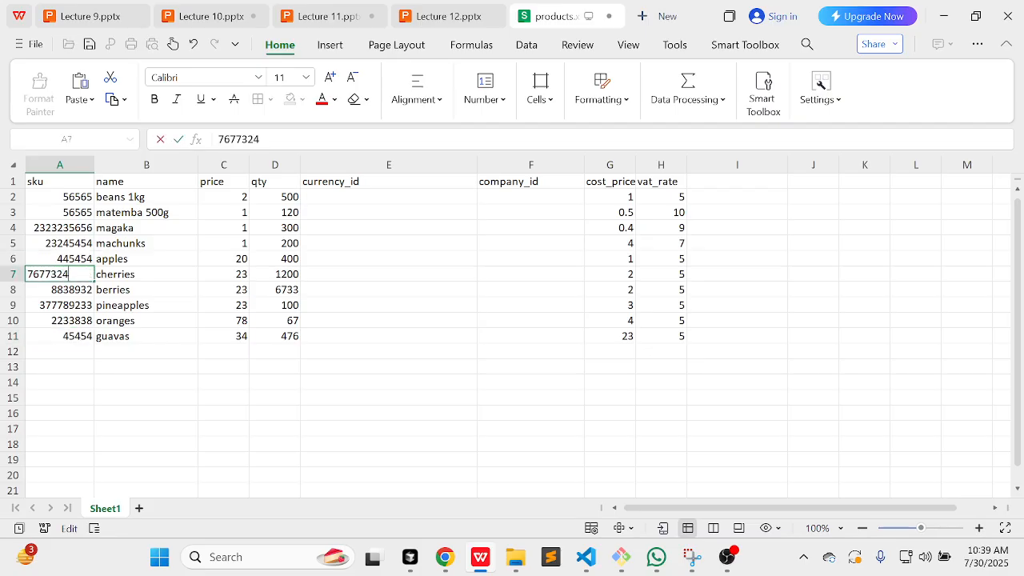
{"action": "double_click", "coordinate": [74, 298]}
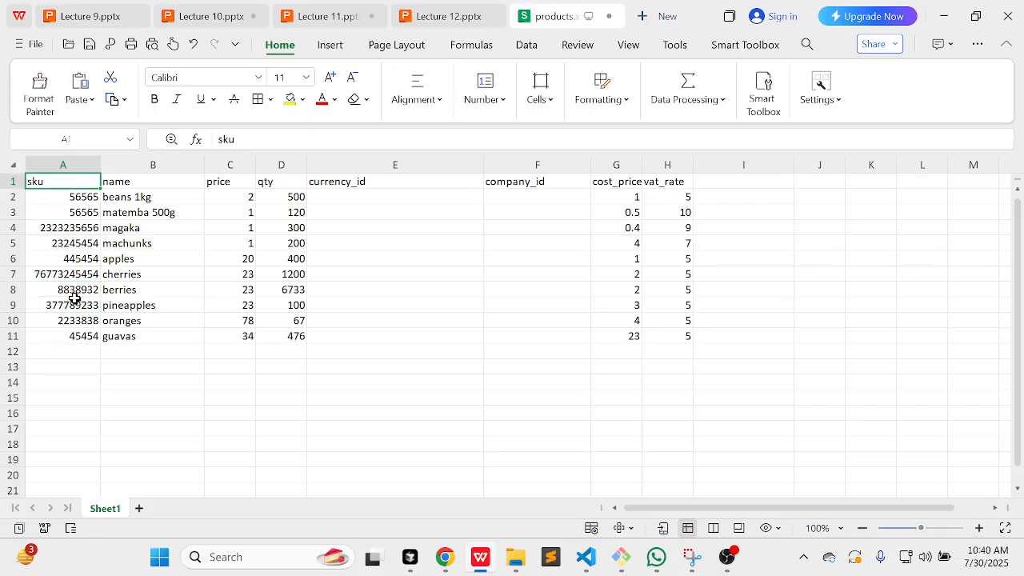
{"action": "double_click", "coordinate": [79, 292]}
{"action": "type", "text": "4545"}
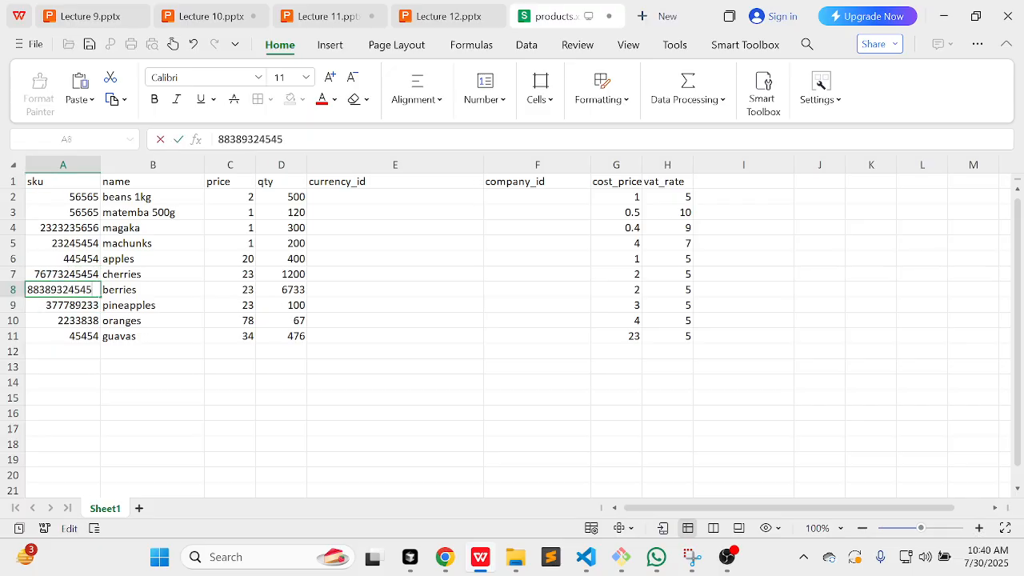
{"action": "double_click", "coordinate": [93, 308]}
{"action": "type", "text": "4545"}
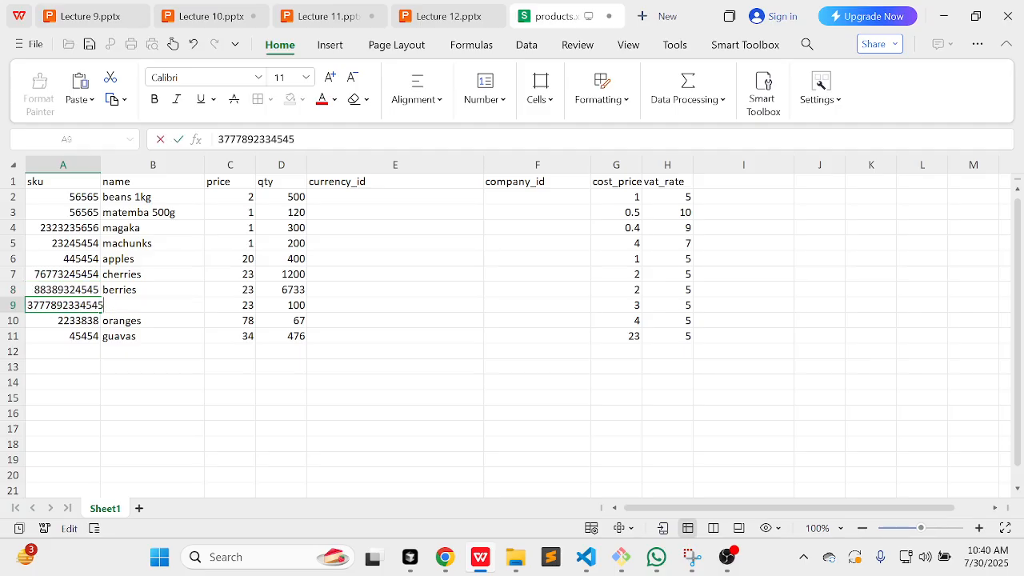
{"action": "double_click", "coordinate": [80, 321]}
{"action": "type", "text": "454"}
{"action": "double_click", "coordinate": [88, 336]}
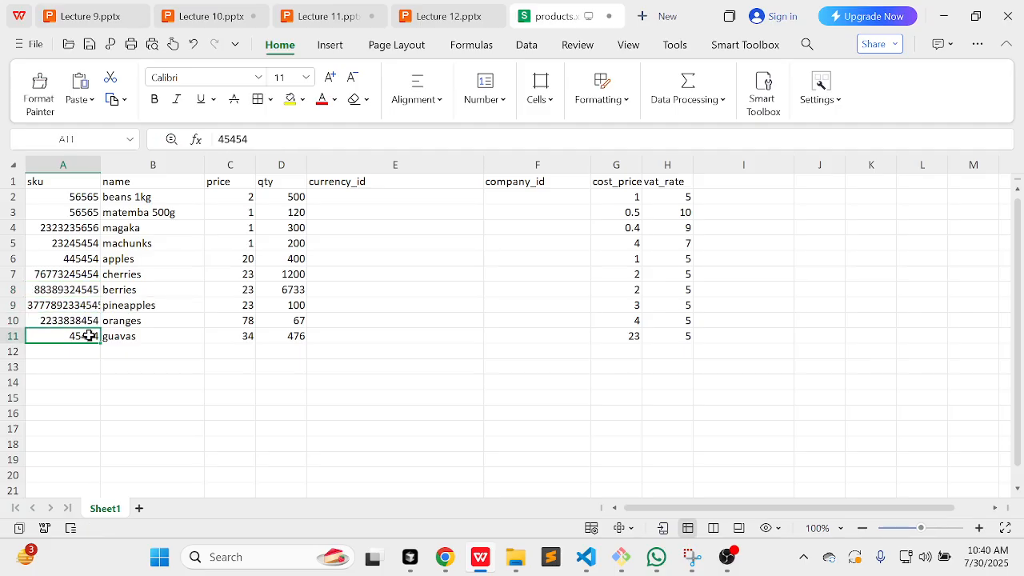
{"action": "type", "text": "45454"}
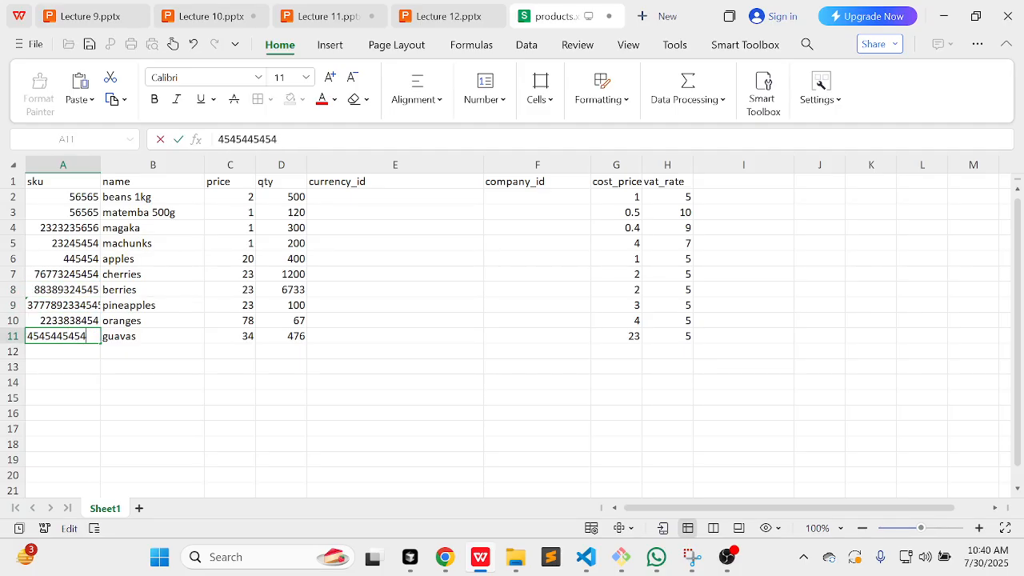
{"action": "left_click", "coordinate": [357, 376]}
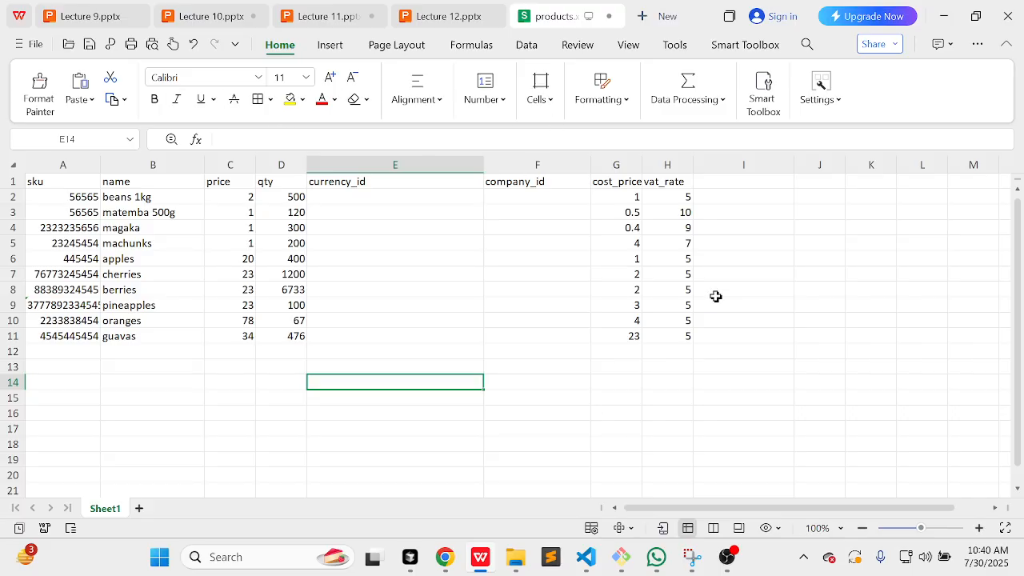
{"action": "mouse_move", "coordinate": [458, 567]}
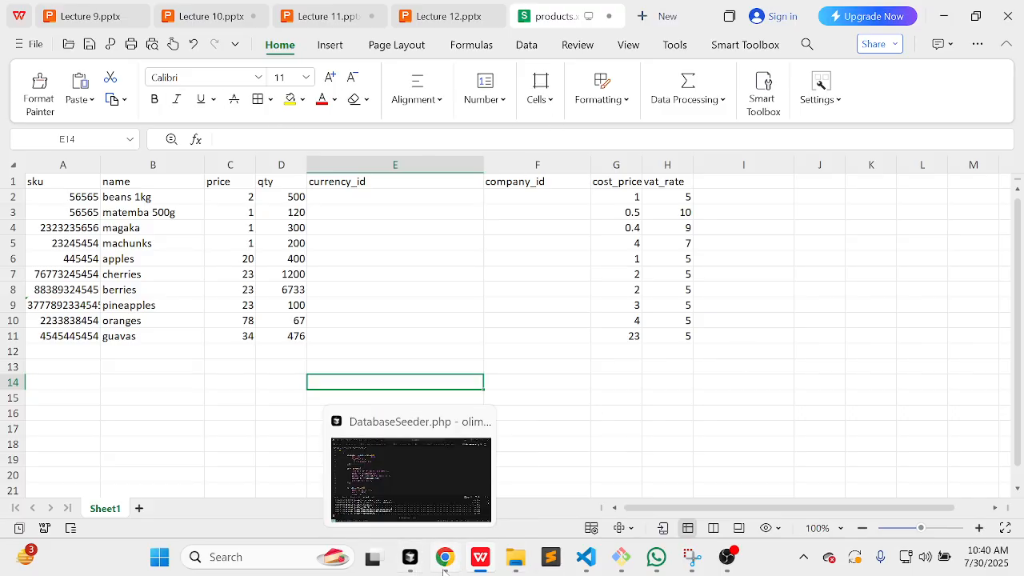
{"action": "left_click", "coordinate": [445, 566]}
Step: Go from the products spreadsheet back to Olimem POS and open the product import form
{"action": "scroll", "coordinate": [633, 339], "scroll_direction": "up", "scroll_amount": 5}
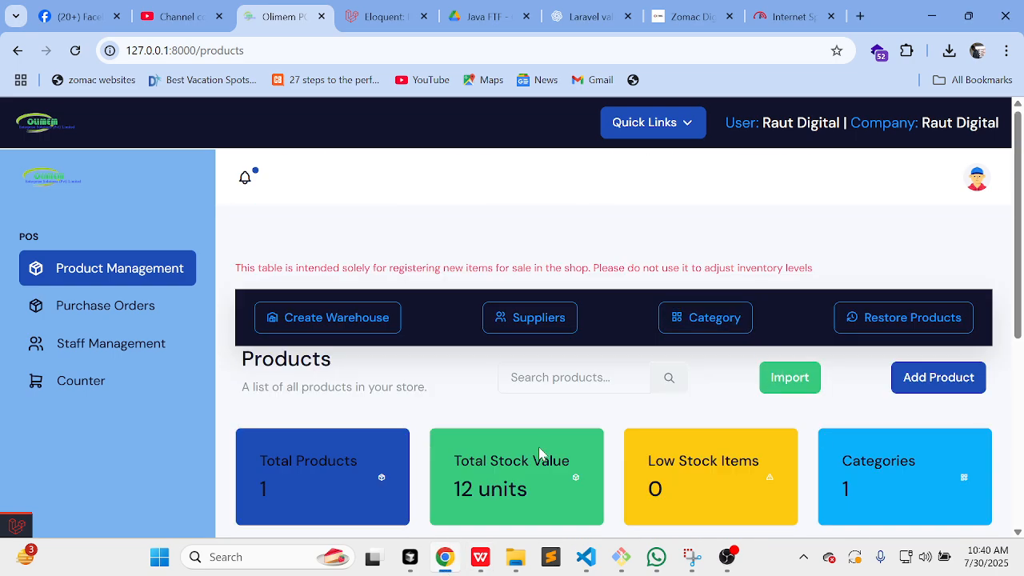
{"action": "left_click", "coordinate": [480, 558]}
{"action": "left_click", "coordinate": [527, 304]}
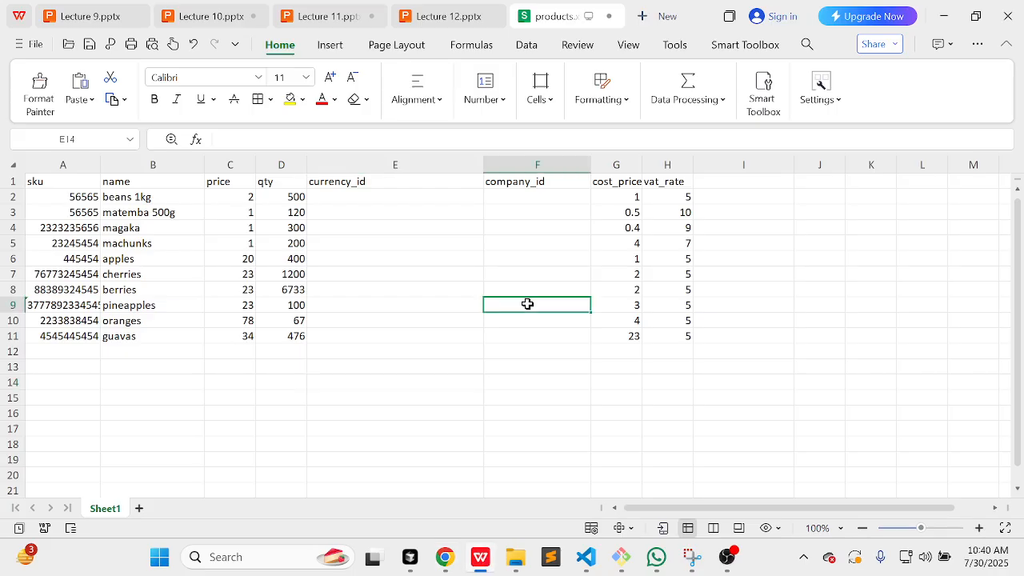
{"action": "left_click", "coordinate": [445, 558]}
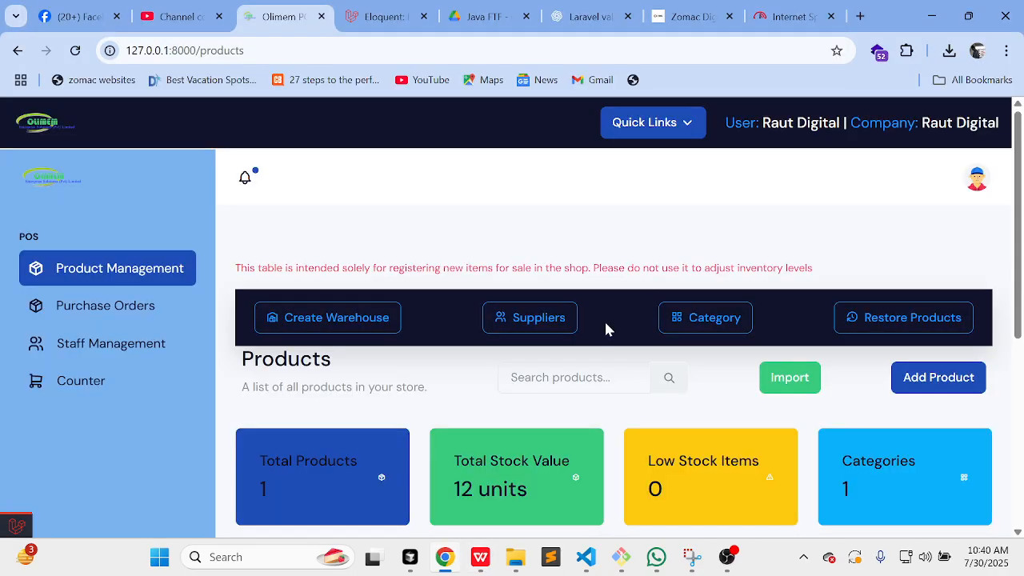
{"action": "left_click", "coordinate": [790, 374]}
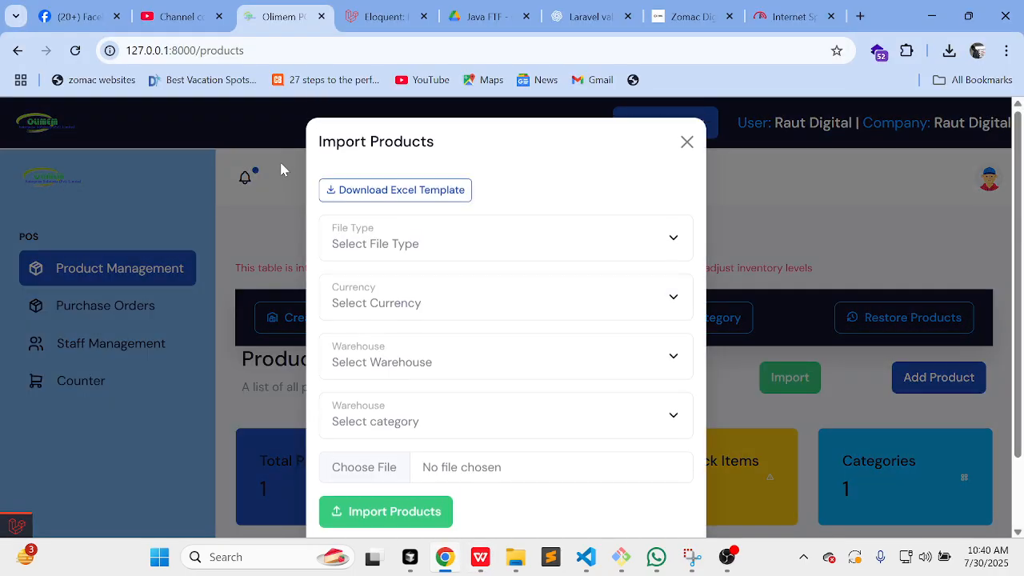
Step: Set the import to Excel, US Dollar, Main warehouse and beverages category, and start choosing the file
{"action": "left_click", "coordinate": [388, 240]}
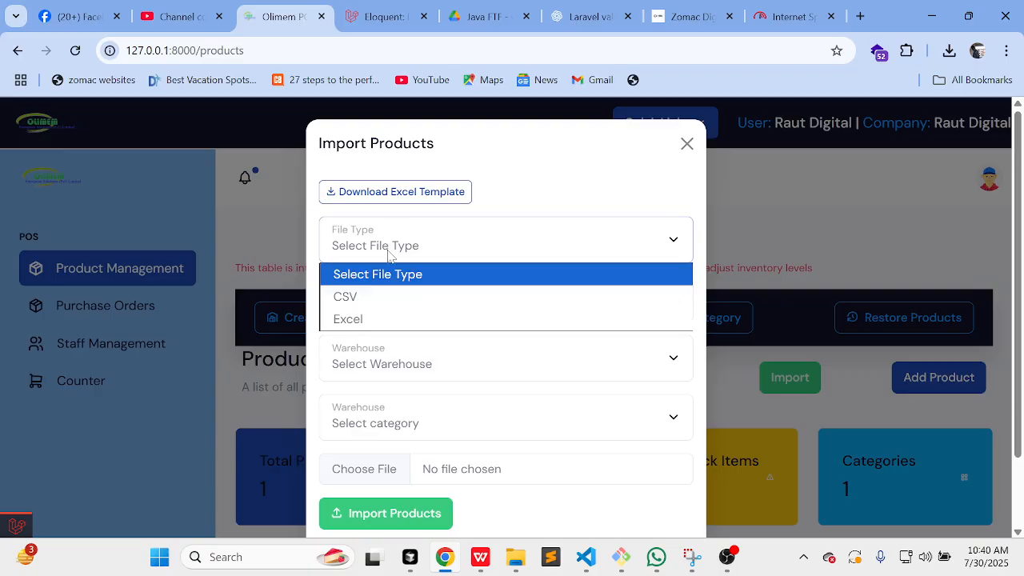
{"action": "left_click", "coordinate": [356, 318]}
{"action": "left_click", "coordinate": [393, 316]}
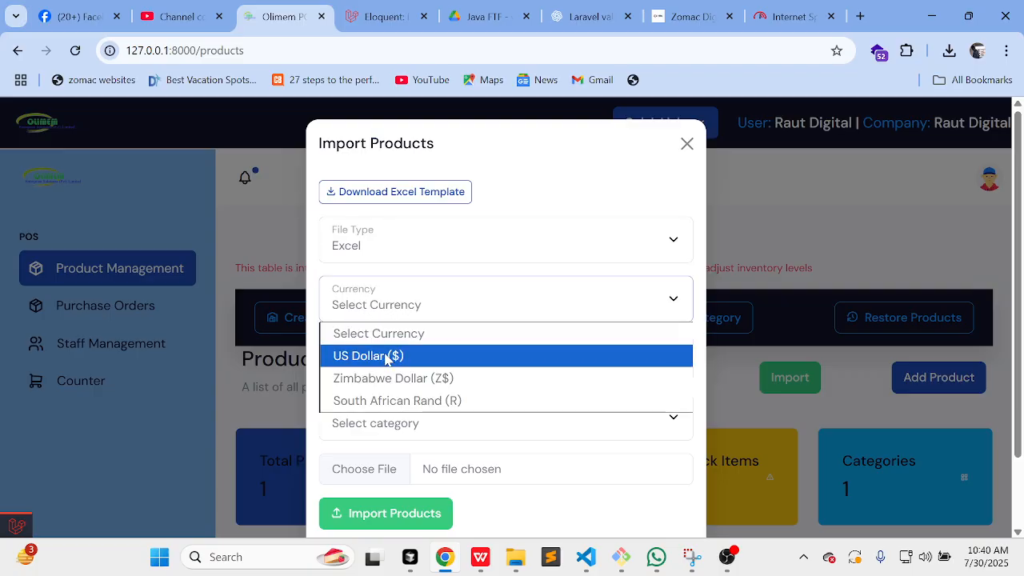
{"action": "left_click", "coordinate": [393, 356]}
{"action": "left_click", "coordinate": [421, 354]}
{"action": "left_click", "coordinate": [422, 353]}
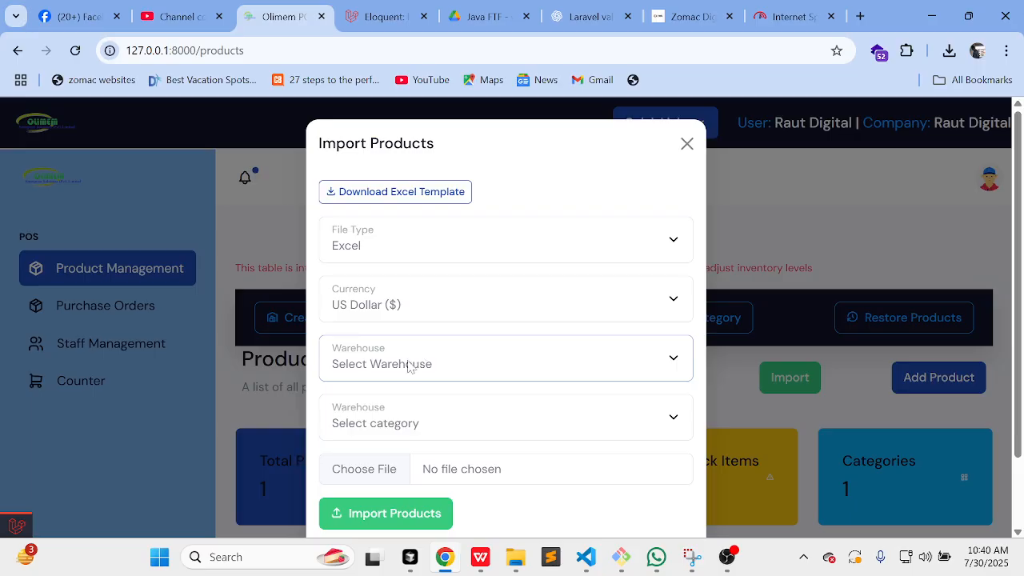
{"action": "left_click", "coordinate": [390, 370]}
{"action": "left_click", "coordinate": [377, 416]}
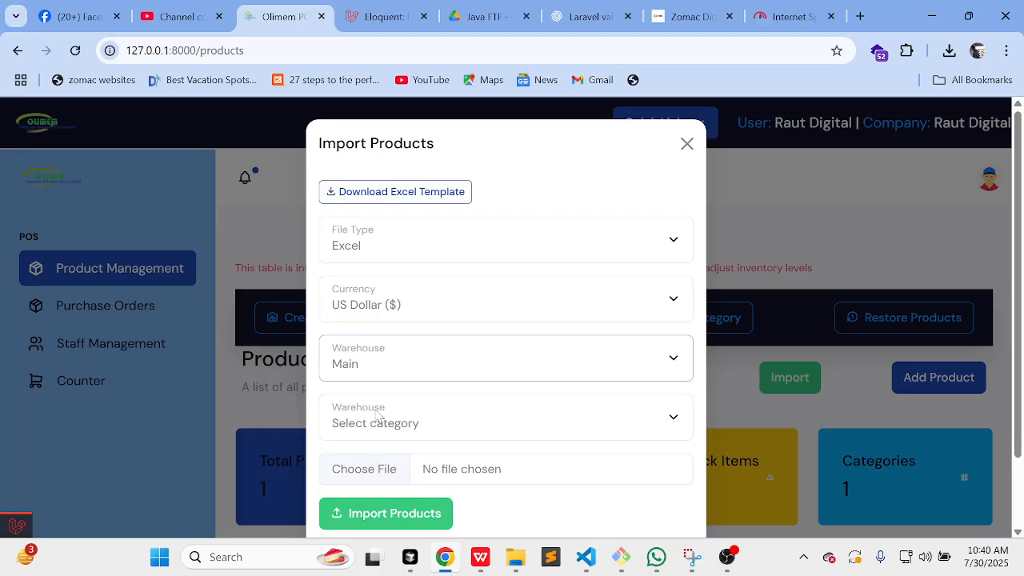
{"action": "left_click", "coordinate": [378, 415]}
{"action": "left_click", "coordinate": [385, 472]}
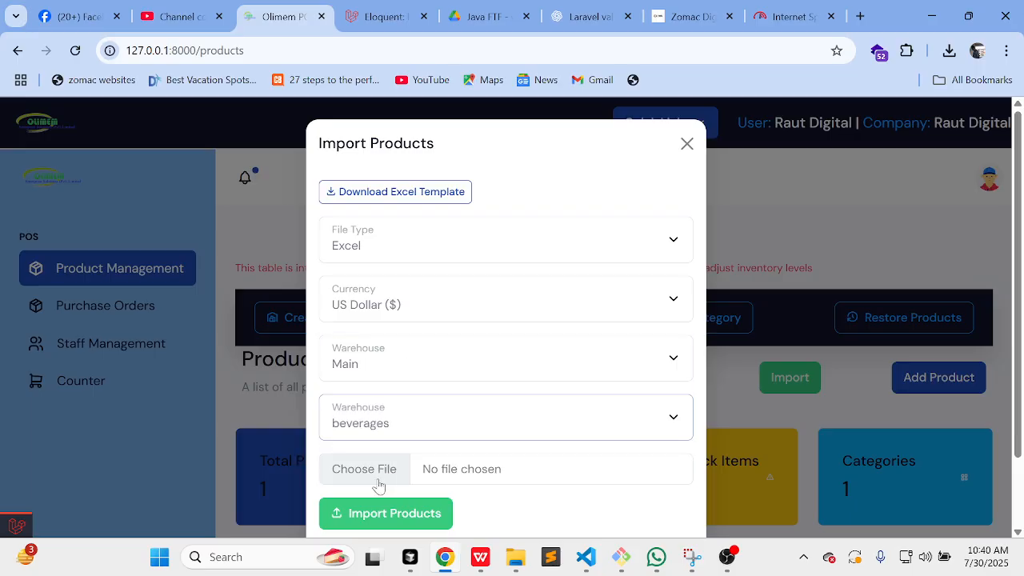
{"action": "left_click", "coordinate": [377, 480]}
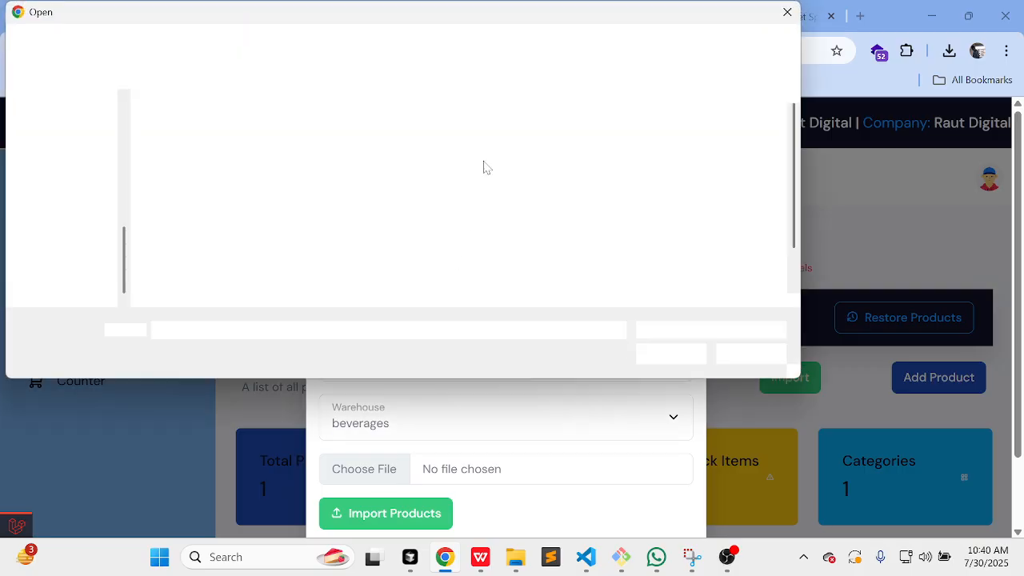
Step: Leave the file picker at the top of drive D and bring products.xlsx to the front
{"action": "left_click", "coordinate": [232, 45]}
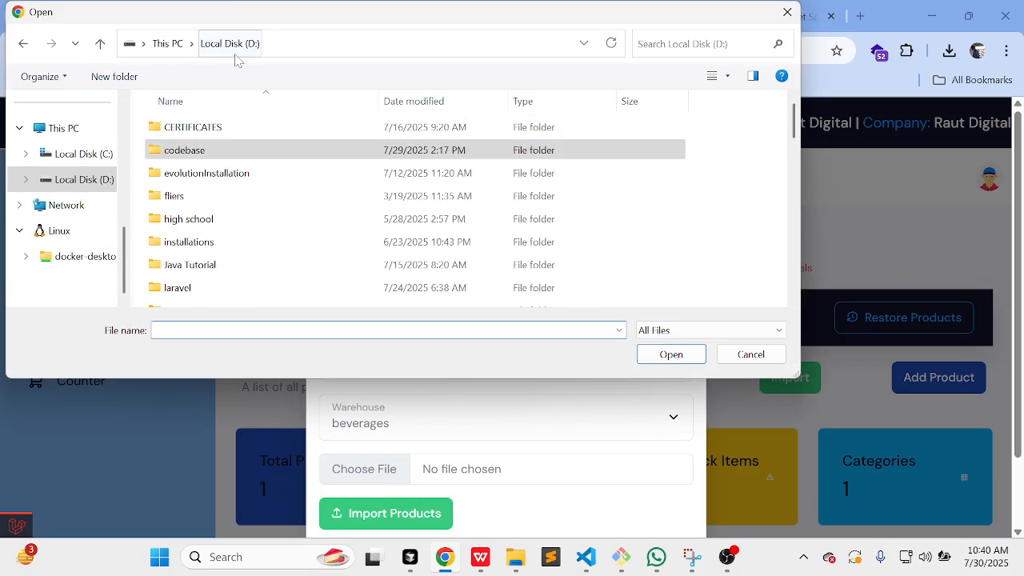
{"action": "scroll", "coordinate": [350, 199], "scroll_direction": "down", "scroll_amount": 15}
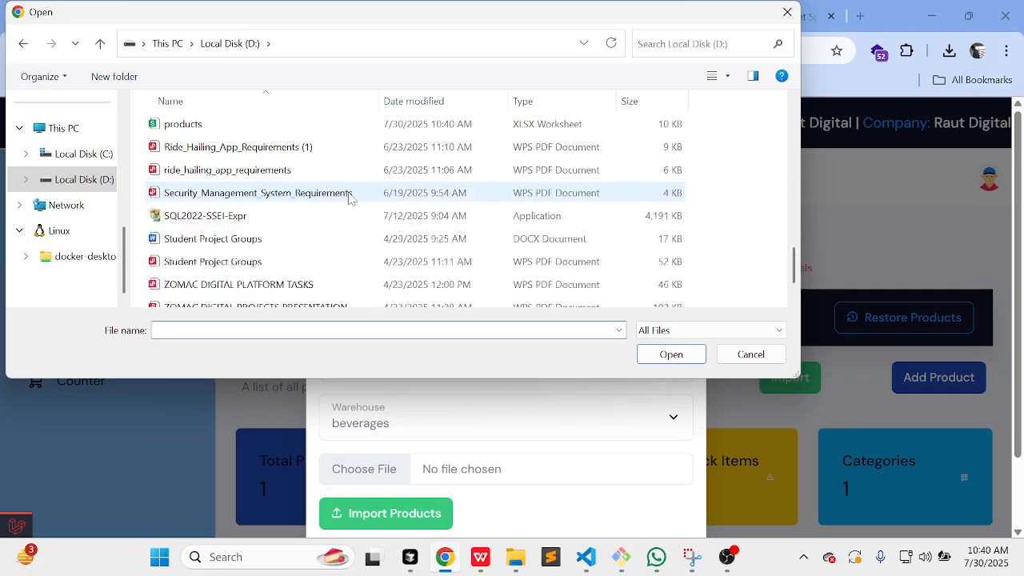
{"action": "scroll", "coordinate": [350, 199], "scroll_direction": "up", "scroll_amount": 15}
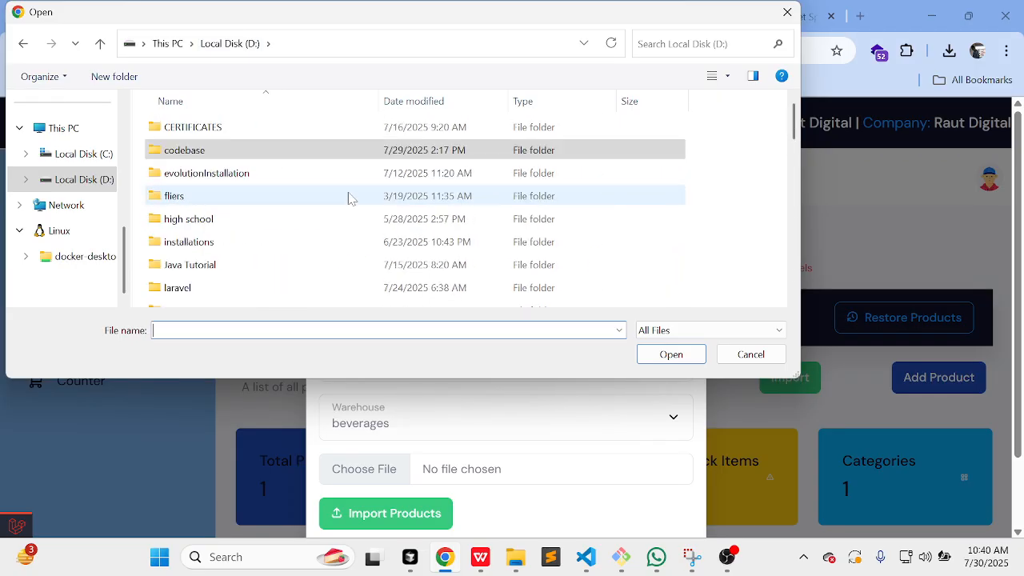
{"action": "scroll", "coordinate": [349, 200], "scroll_direction": "down", "scroll_amount": 12}
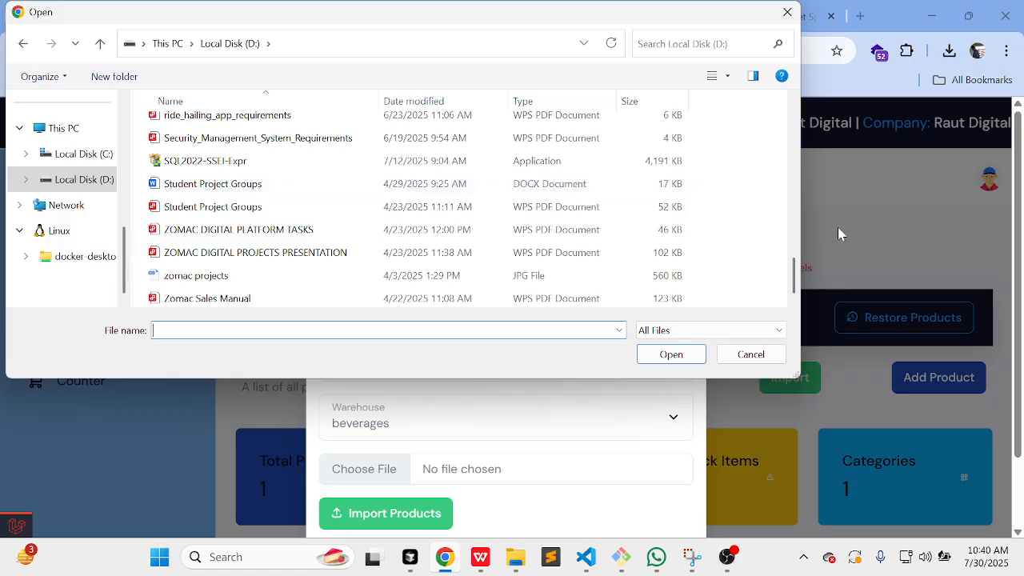
{"action": "left_click", "coordinate": [481, 554]}
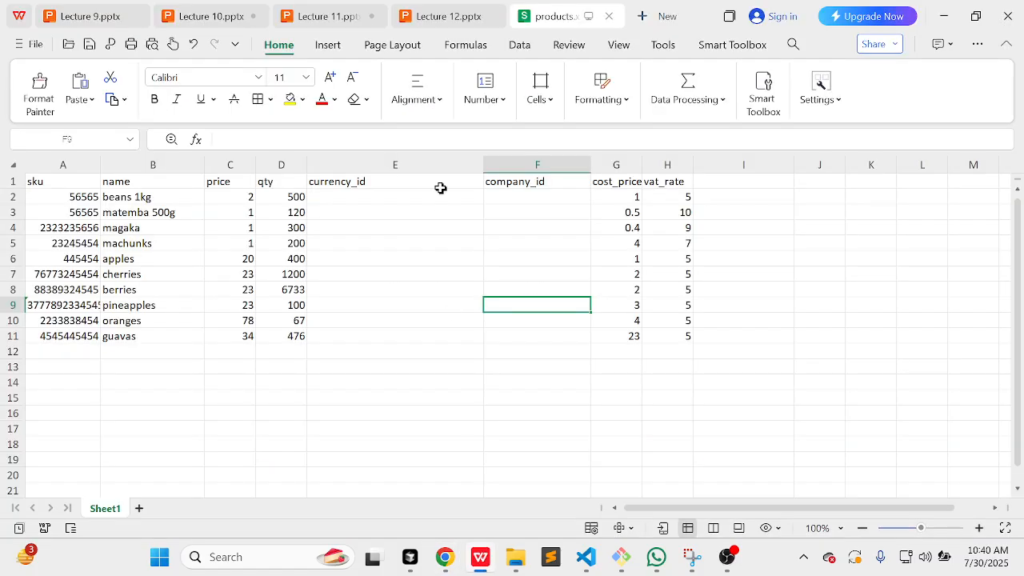
Step: Use Save As to store the sheet as products.xlsx in D:\codebase
{"action": "left_click", "coordinate": [43, 45]}
{"action": "left_click", "coordinate": [133, 179]}
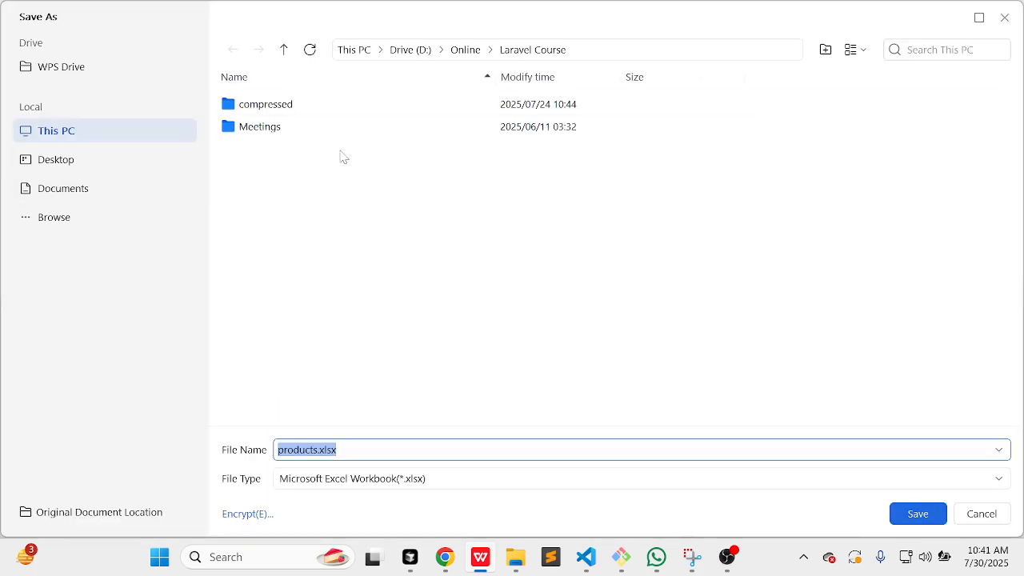
{"action": "left_click", "coordinate": [415, 51]}
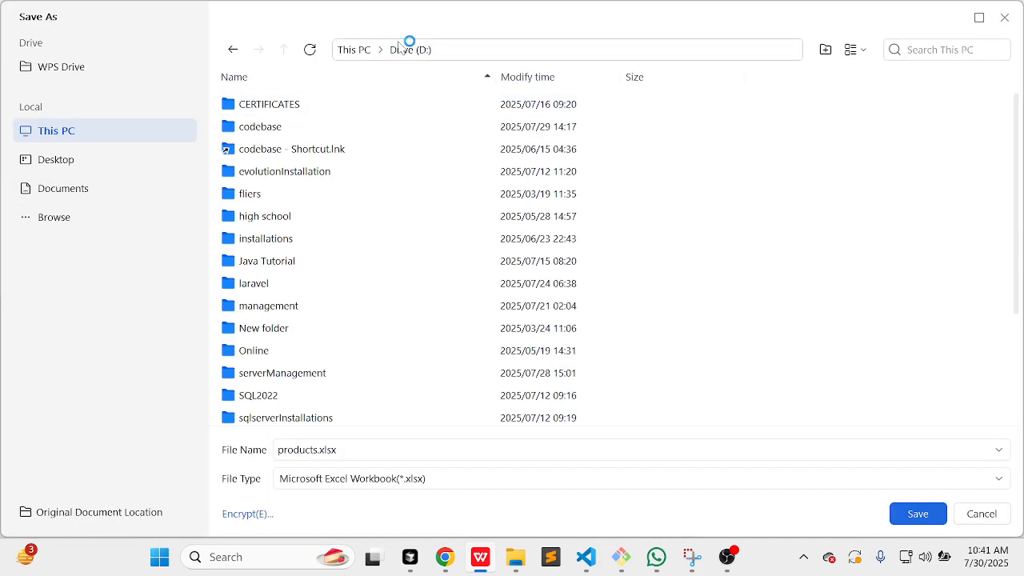
{"action": "double_click", "coordinate": [284, 129]}
{"action": "left_click", "coordinate": [919, 516]}
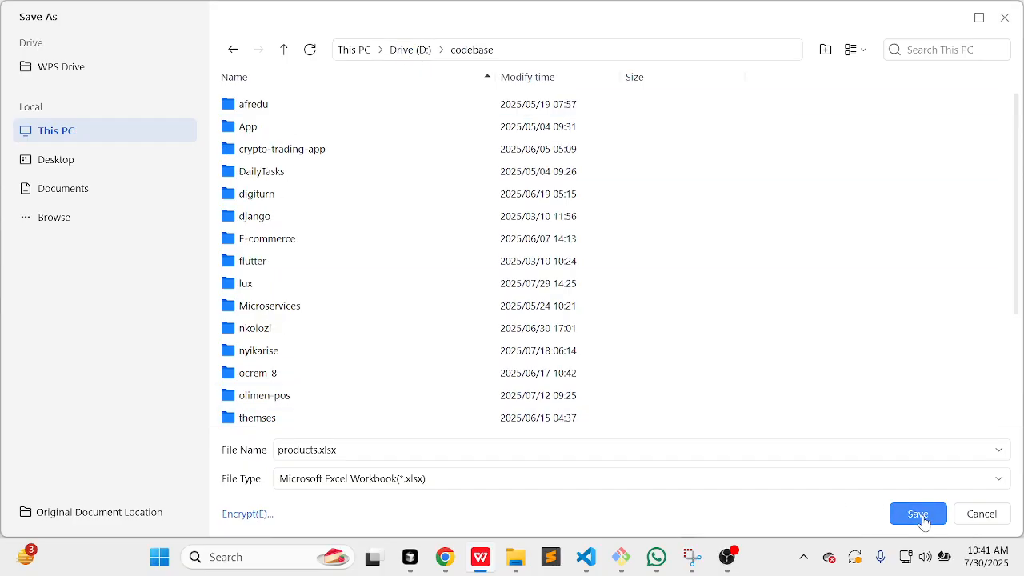
Step: Attach products.xlsx from the D:\codebase folder to the import form
{"action": "left_click", "coordinate": [446, 560]}
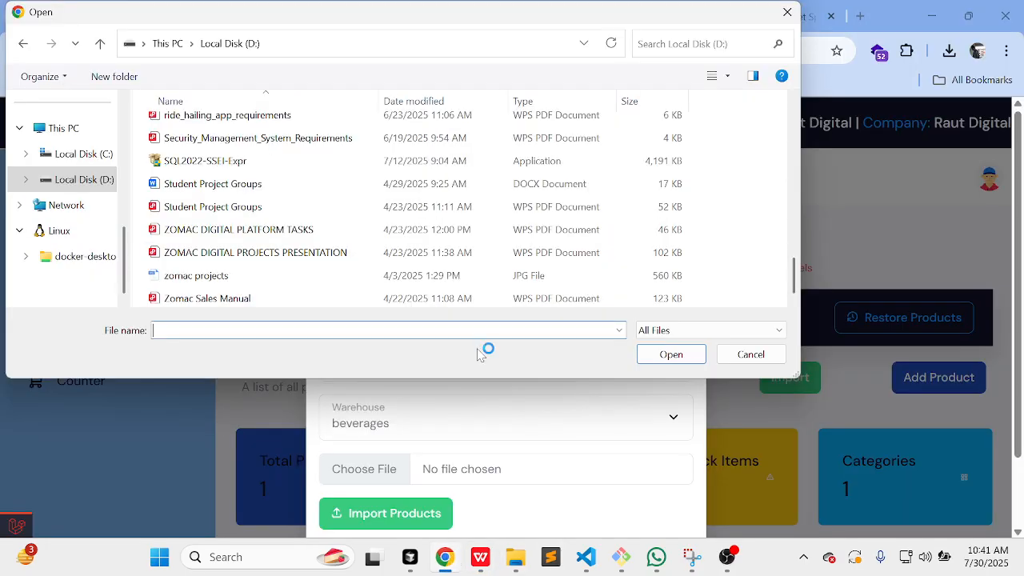
{"action": "scroll", "coordinate": [334, 289], "scroll_direction": "up", "scroll_amount": 10}
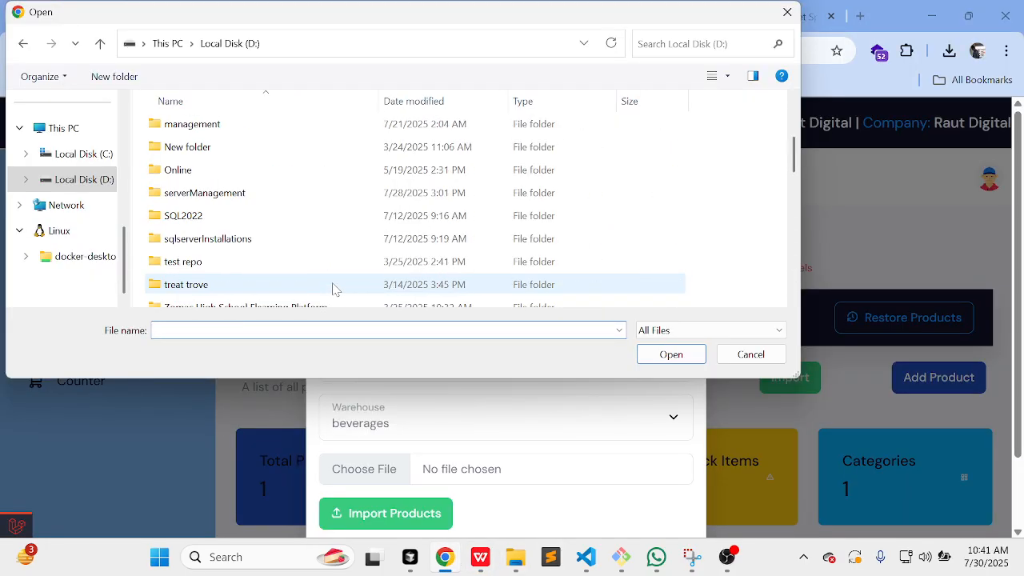
{"action": "scroll", "coordinate": [224, 140], "scroll_direction": "up", "scroll_amount": 3}
{"action": "left_click", "coordinate": [183, 152]}
{"action": "double_click", "coordinate": [182, 151]}
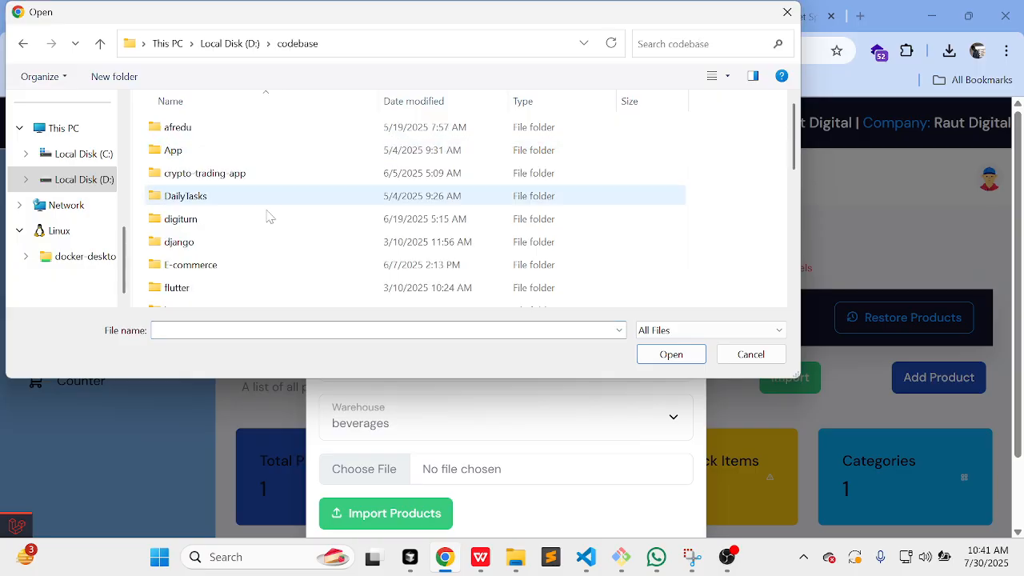
{"action": "scroll", "coordinate": [272, 220], "scroll_direction": "down", "scroll_amount": 10}
{"action": "left_click", "coordinate": [224, 275]}
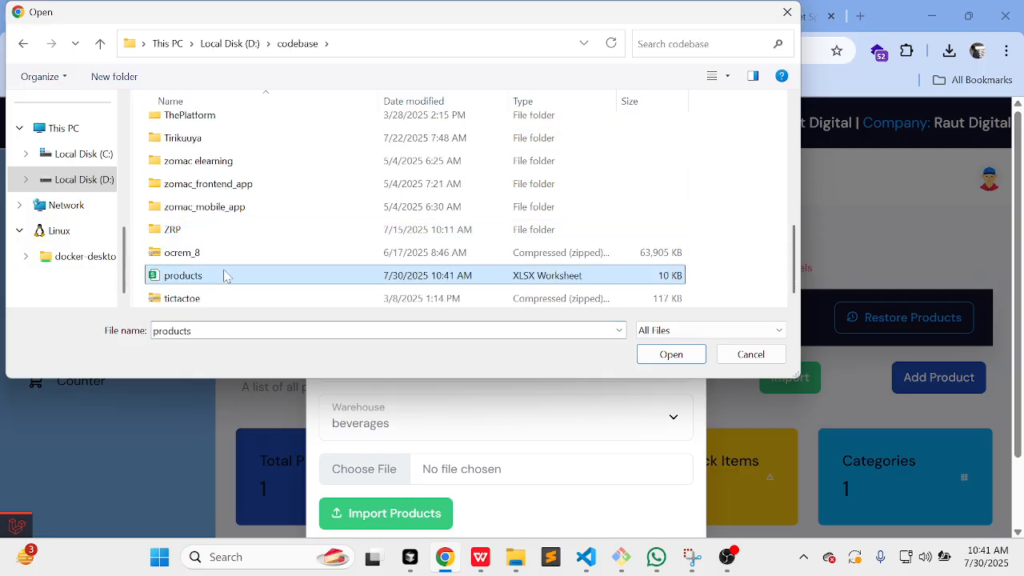
{"action": "left_click", "coordinate": [669, 358]}
Step: Run the import so the store lists 9 products with 9788 units total stock
{"action": "scroll", "coordinate": [428, 410], "scroll_direction": "down", "scroll_amount": 1}
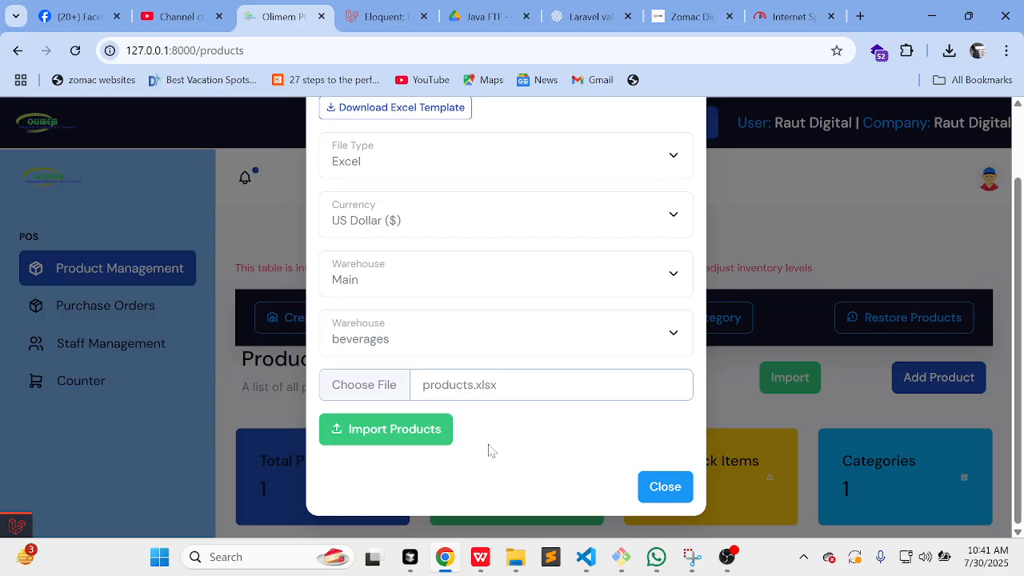
{"action": "left_click", "coordinate": [424, 435]}
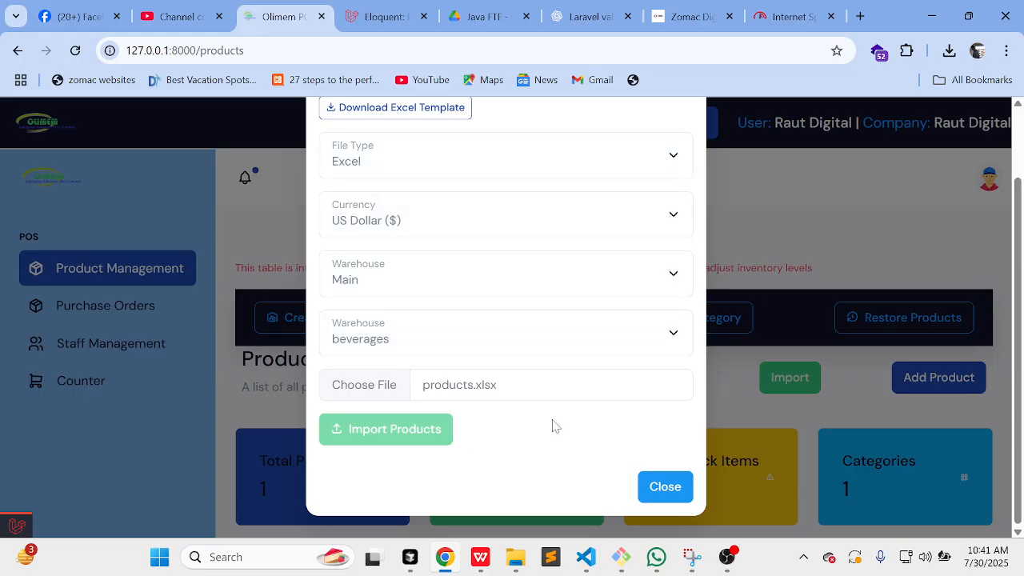
{"action": "scroll", "coordinate": [556, 426], "scroll_direction": "up", "scroll_amount": 1}
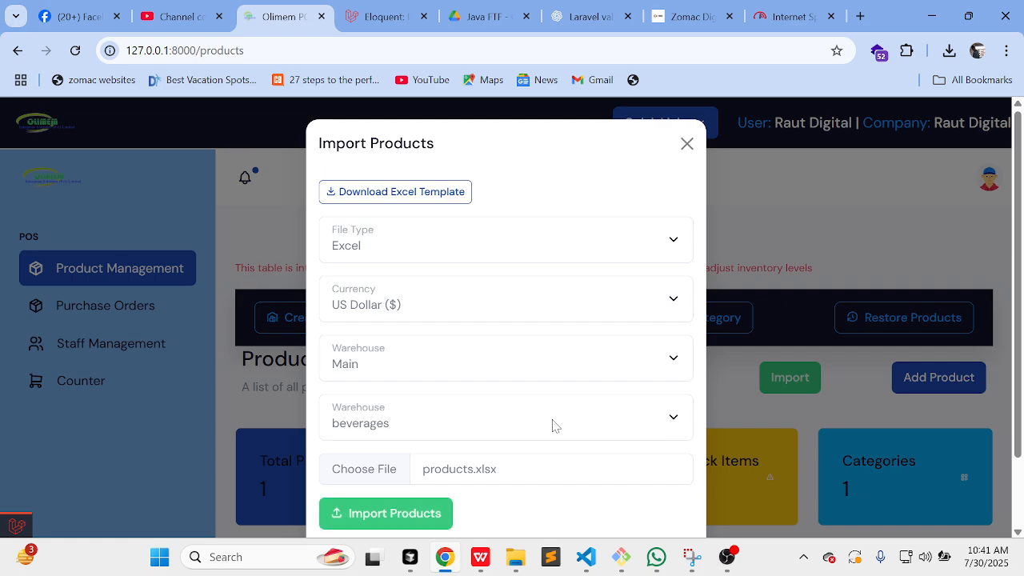
{"action": "scroll", "coordinate": [556, 426], "scroll_direction": "down", "scroll_amount": 1}
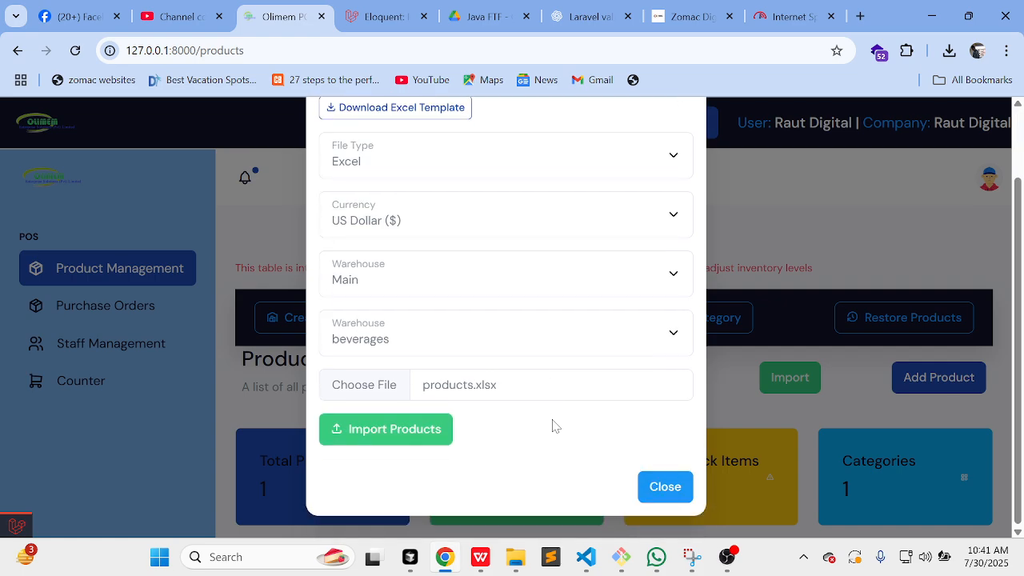
{"action": "left_click", "coordinate": [441, 430]}
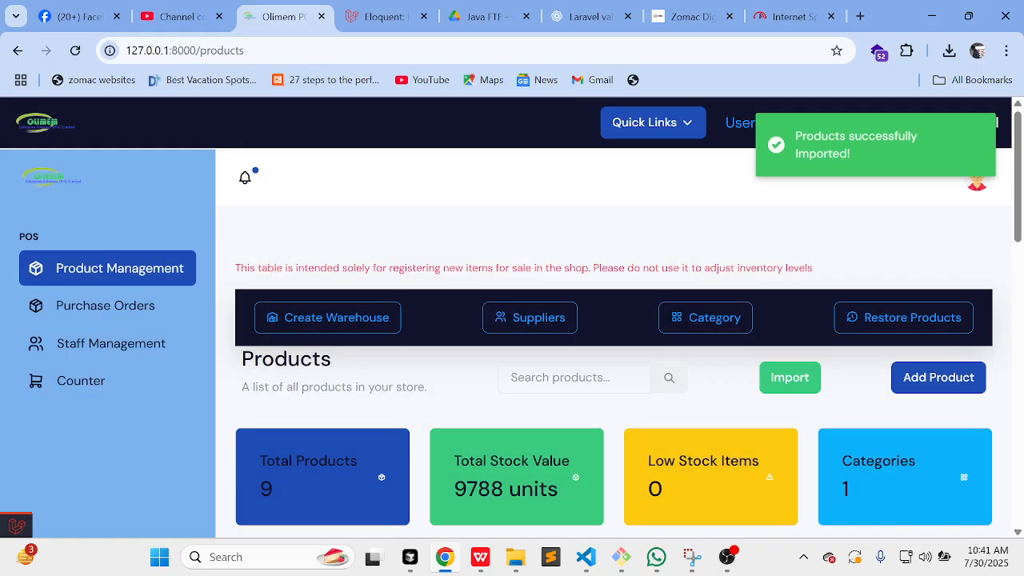
Step: Scroll through the products table to review the imported rows
{"action": "scroll", "coordinate": [676, 439], "scroll_direction": "down", "scroll_amount": 10}
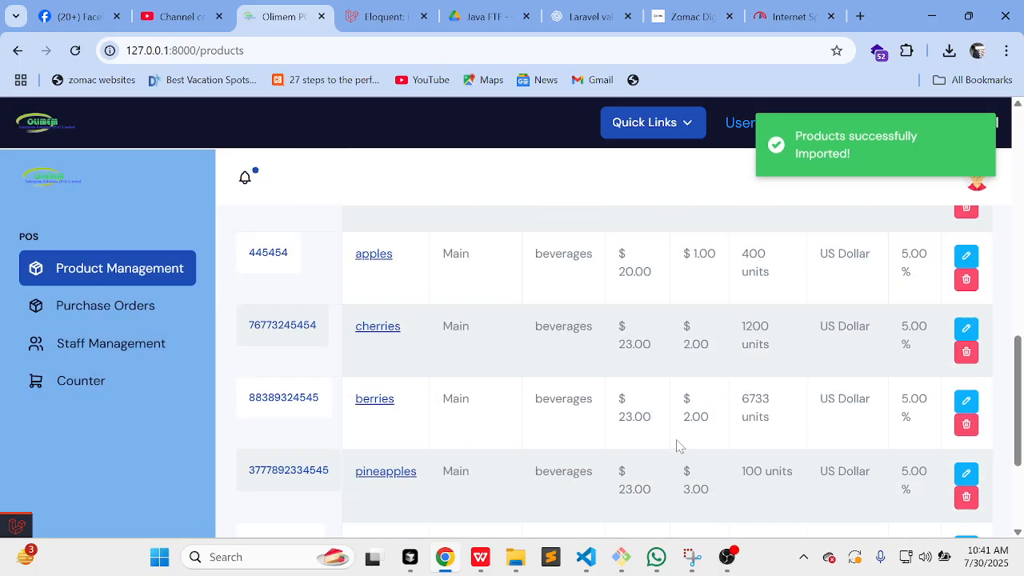
{"action": "scroll", "coordinate": [676, 445], "scroll_direction": "up", "scroll_amount": 10}
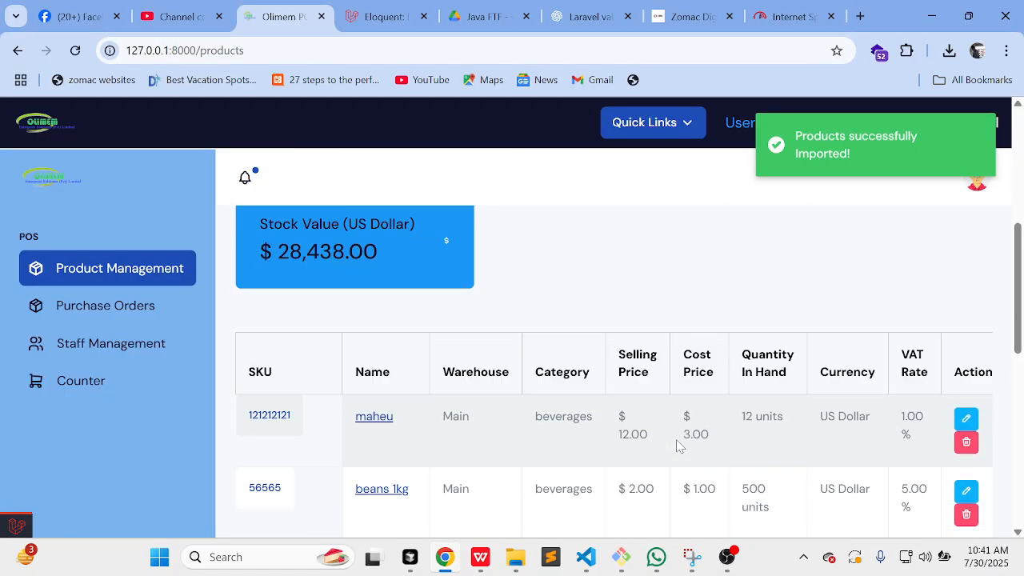
{"action": "scroll", "coordinate": [675, 446], "scroll_direction": "down", "scroll_amount": 4}
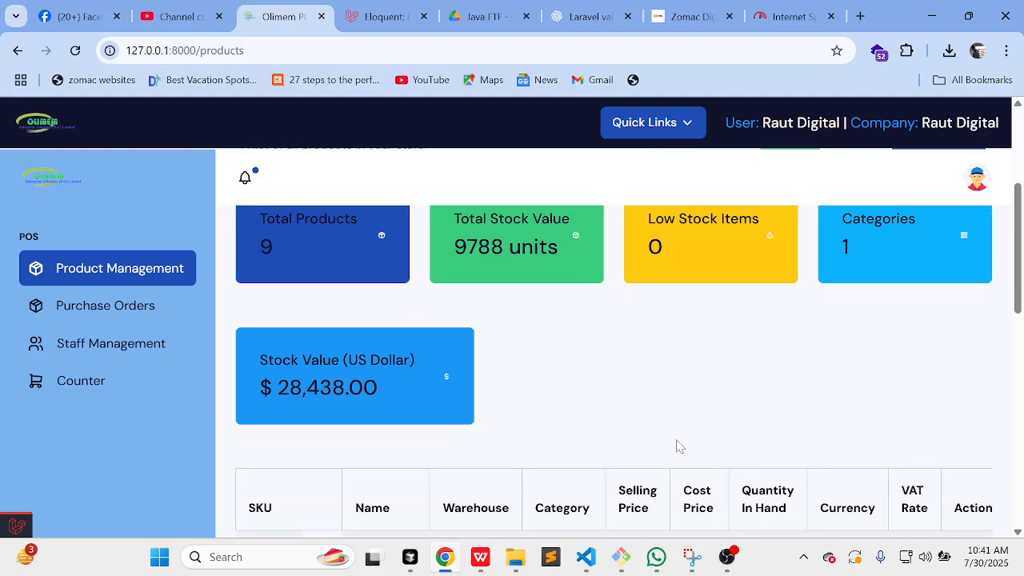
{"action": "scroll", "coordinate": [676, 445], "scroll_direction": "down", "scroll_amount": 1}
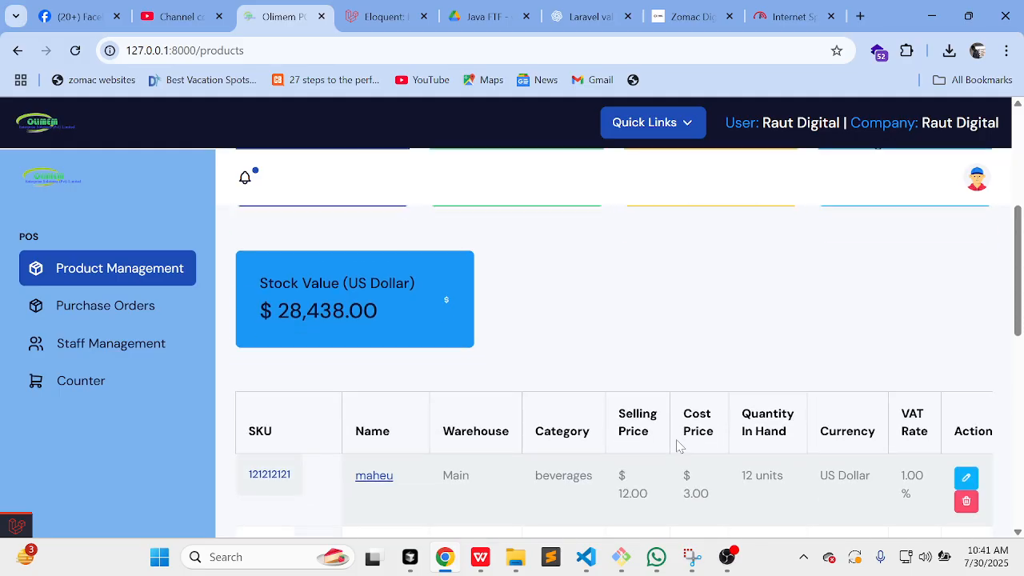
{"action": "scroll", "coordinate": [676, 445], "scroll_direction": "down", "scroll_amount": 6}
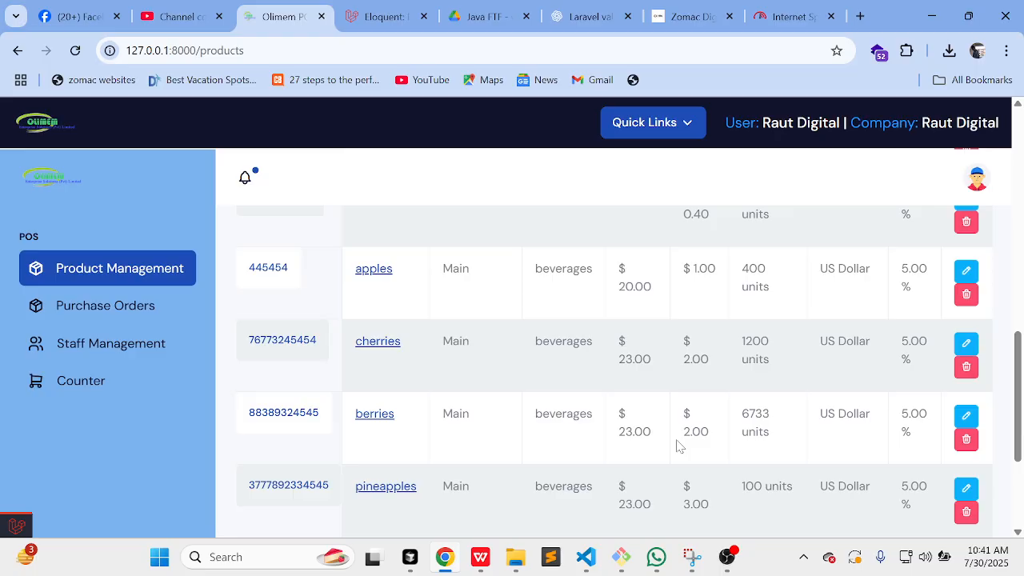
{"action": "scroll", "coordinate": [675, 445], "scroll_direction": "down", "scroll_amount": 1}
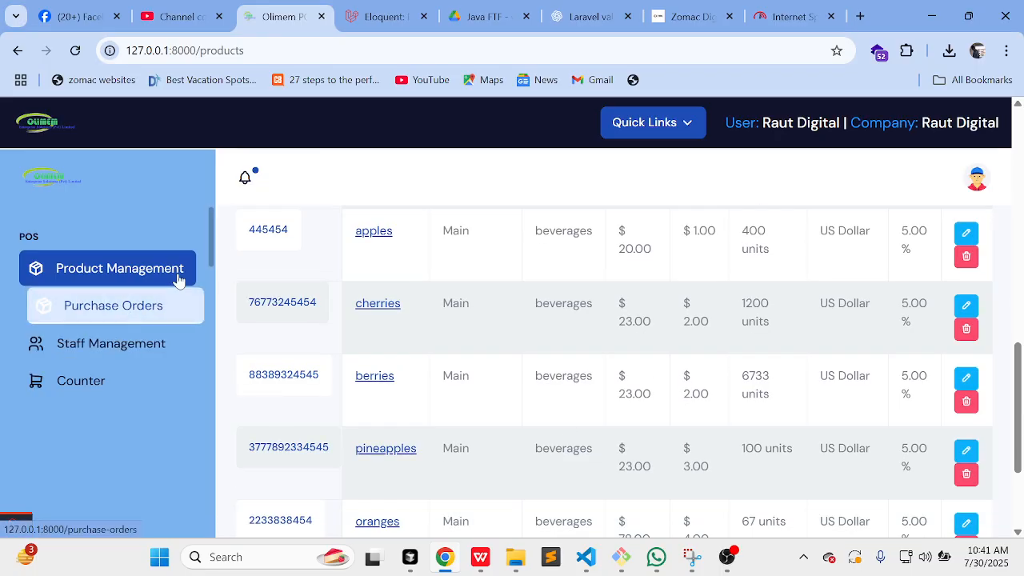
{"action": "scroll", "coordinate": [412, 289], "scroll_direction": "up", "scroll_amount": 2}
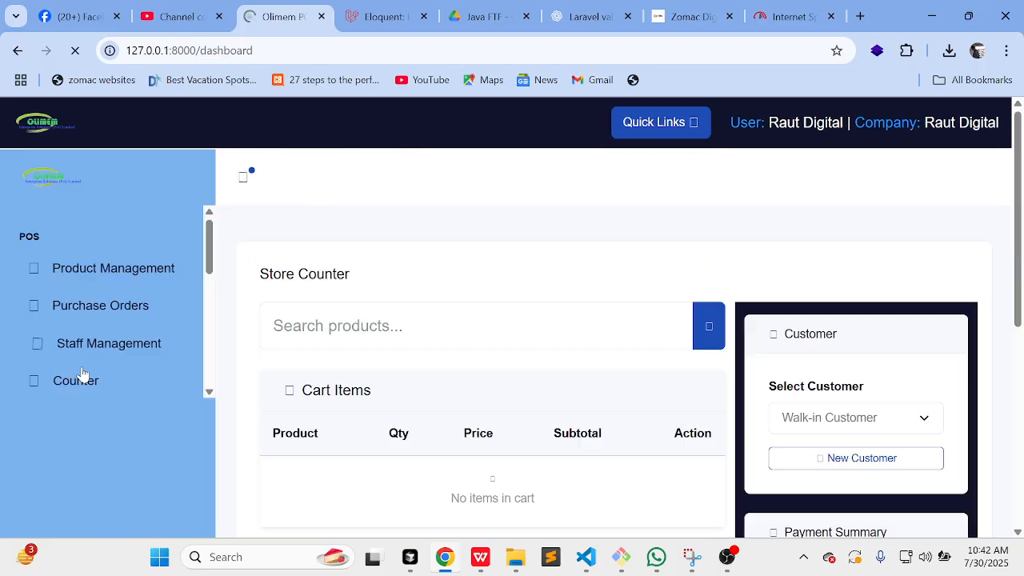
{"action": "scroll", "coordinate": [549, 309], "scroll_direction": "down", "scroll_amount": 2}
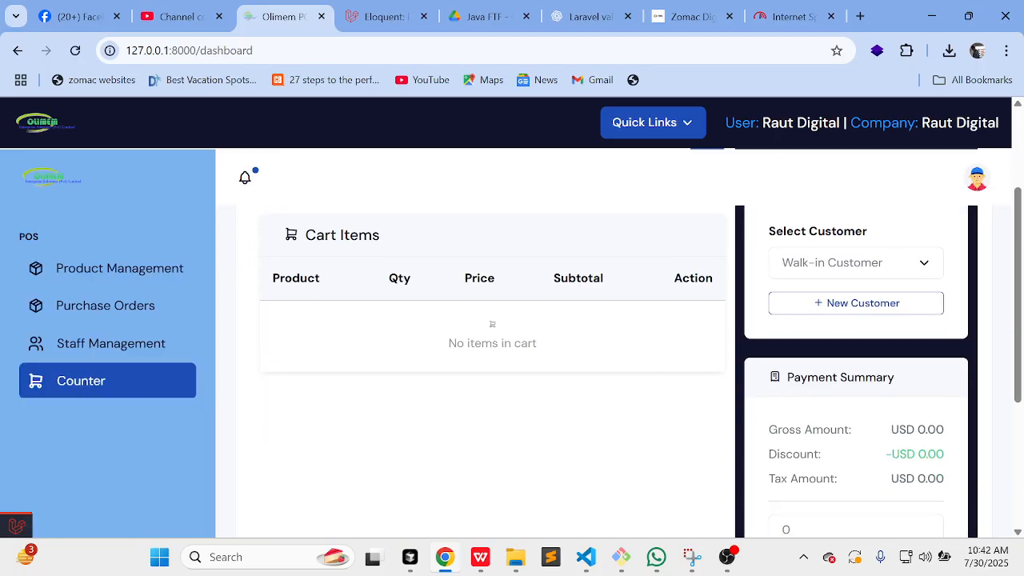
{"action": "scroll", "coordinate": [548, 309], "scroll_direction": "up", "scroll_amount": 3}
{"action": "scroll", "coordinate": [549, 309], "scroll_direction": "down", "scroll_amount": 3}
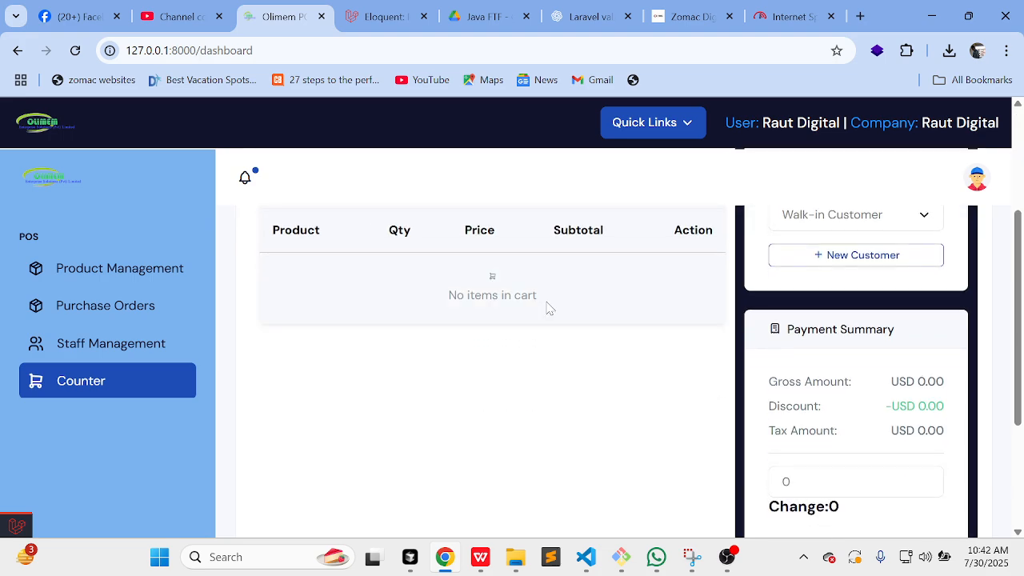
{"action": "scroll", "coordinate": [548, 309], "scroll_direction": "up", "scroll_amount": 3}
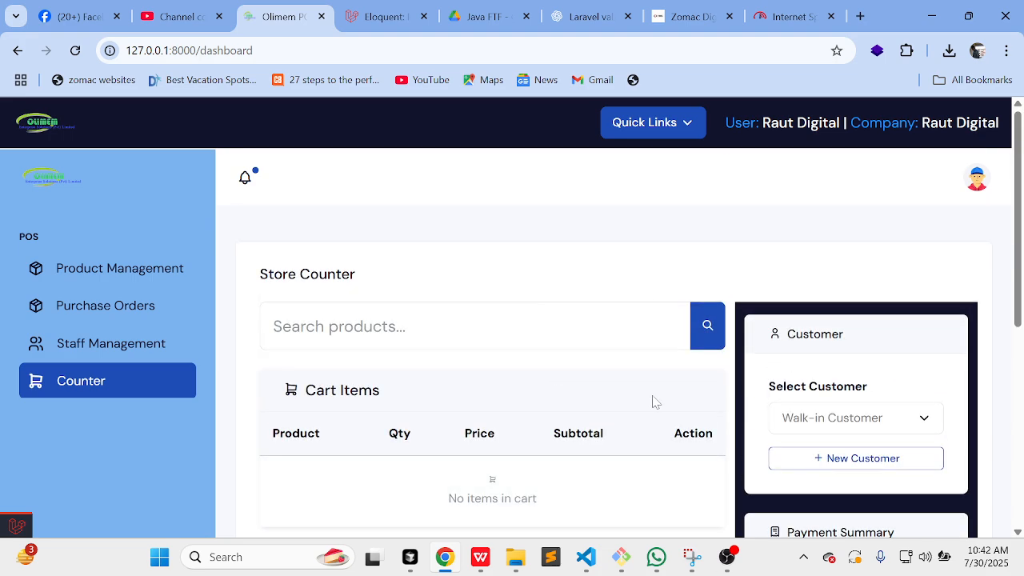
{"action": "scroll", "coordinate": [681, 359], "scroll_direction": "down", "scroll_amount": 1}
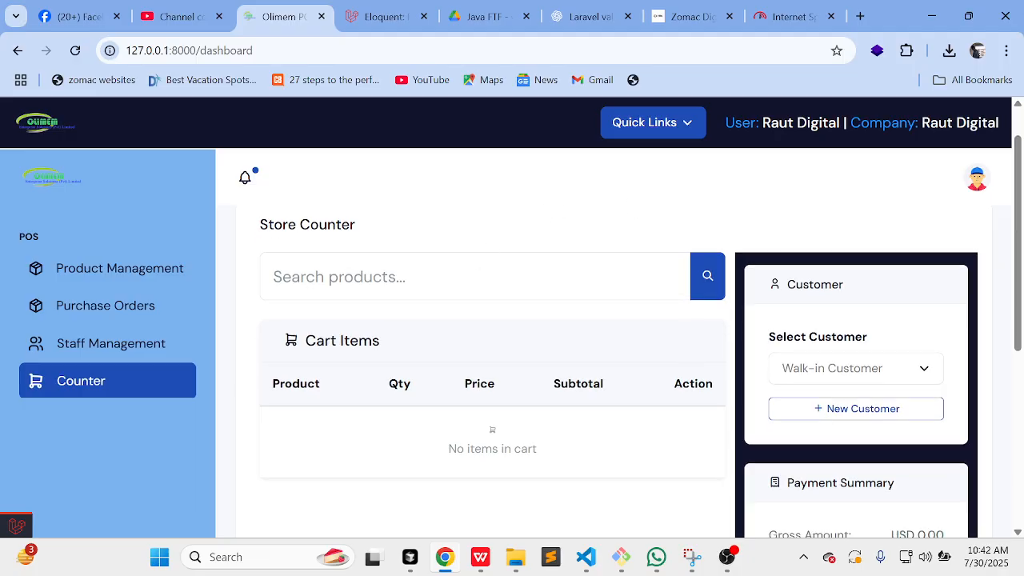
{"action": "left_click", "coordinate": [475, 277]}
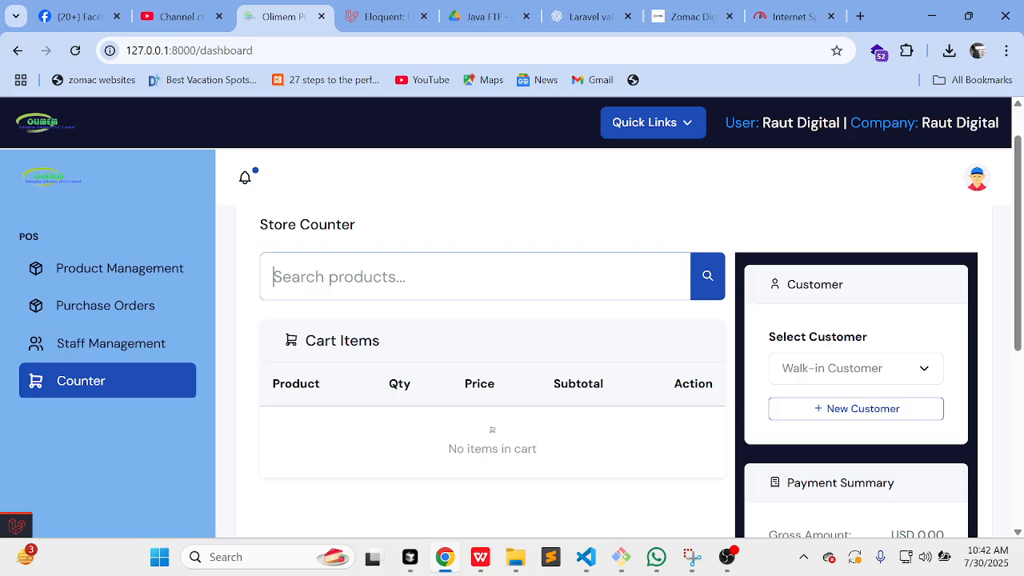
{"action": "type", "text": "12"}
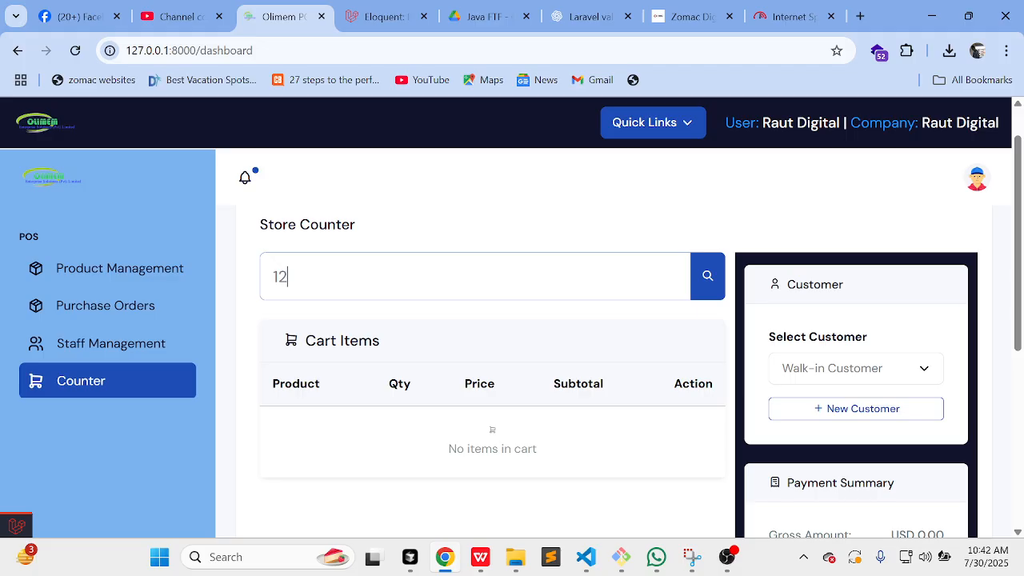
{"action": "key", "text": "Return"}
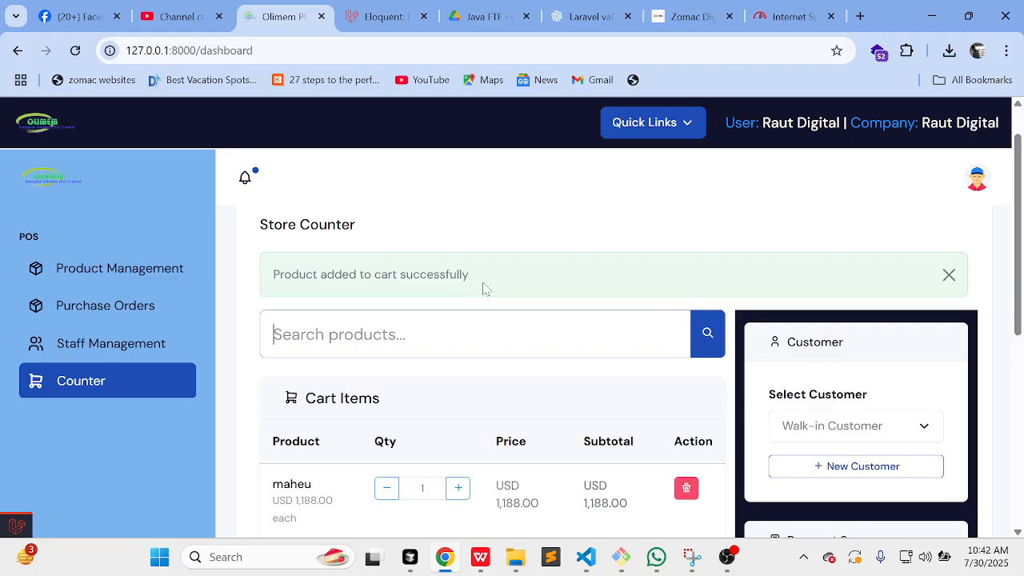
{"action": "scroll", "coordinate": [483, 290], "scroll_direction": "down", "scroll_amount": 2}
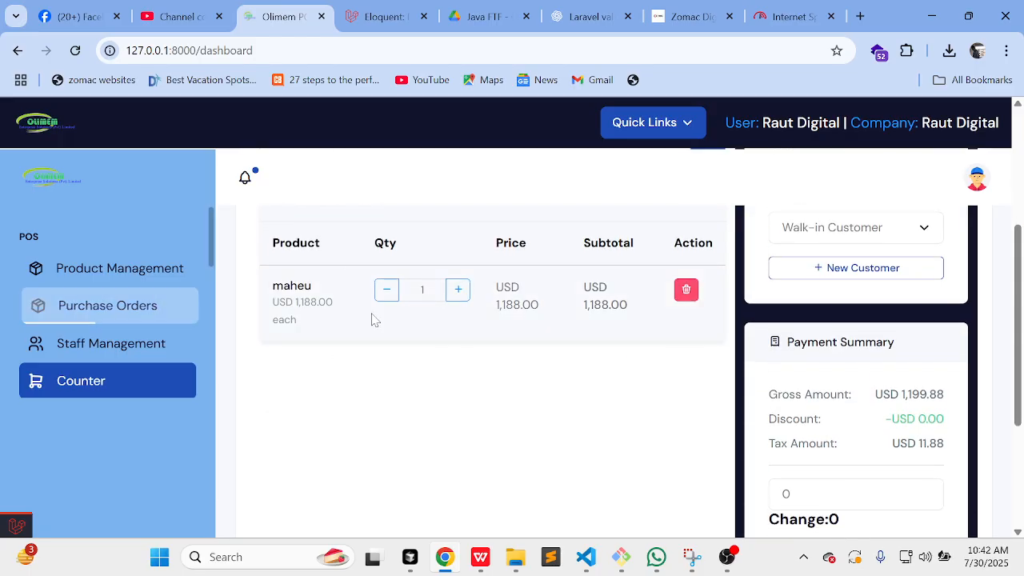
{"action": "scroll", "coordinate": [483, 331], "scroll_direction": "up", "scroll_amount": 2}
{"action": "scroll", "coordinate": [494, 424], "scroll_direction": "down", "scroll_amount": 1}
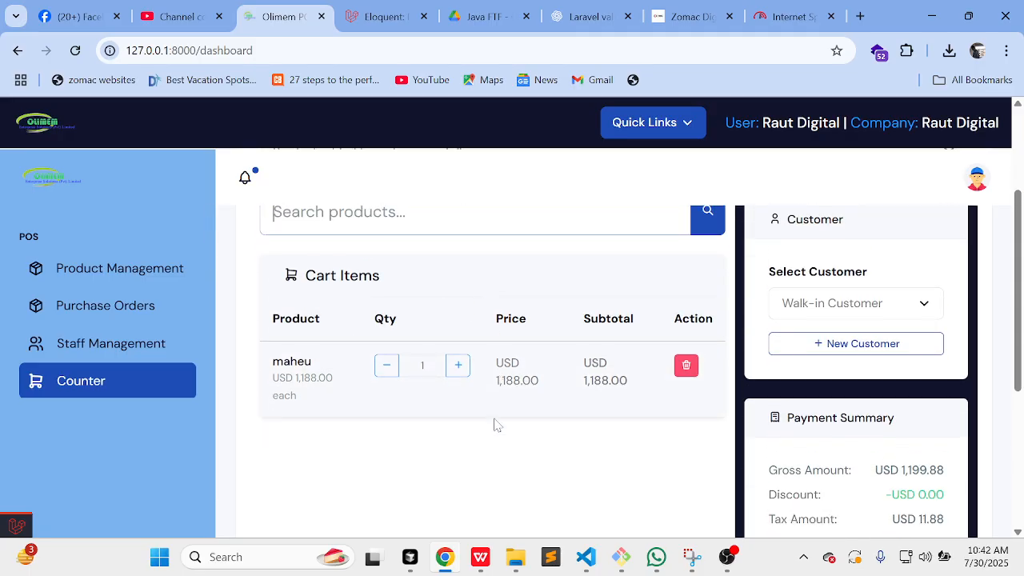
{"action": "scroll", "coordinate": [493, 424], "scroll_direction": "up", "scroll_amount": 2}
{"action": "scroll", "coordinate": [494, 424], "scroll_direction": "down", "scroll_amount": 1}
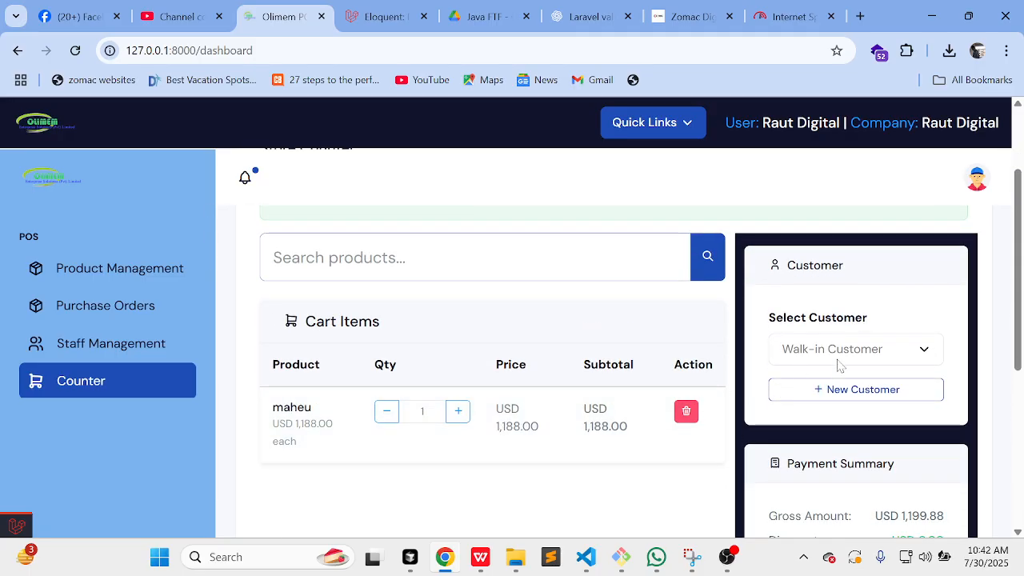
{"action": "scroll", "coordinate": [885, 313], "scroll_direction": "down", "scroll_amount": 1}
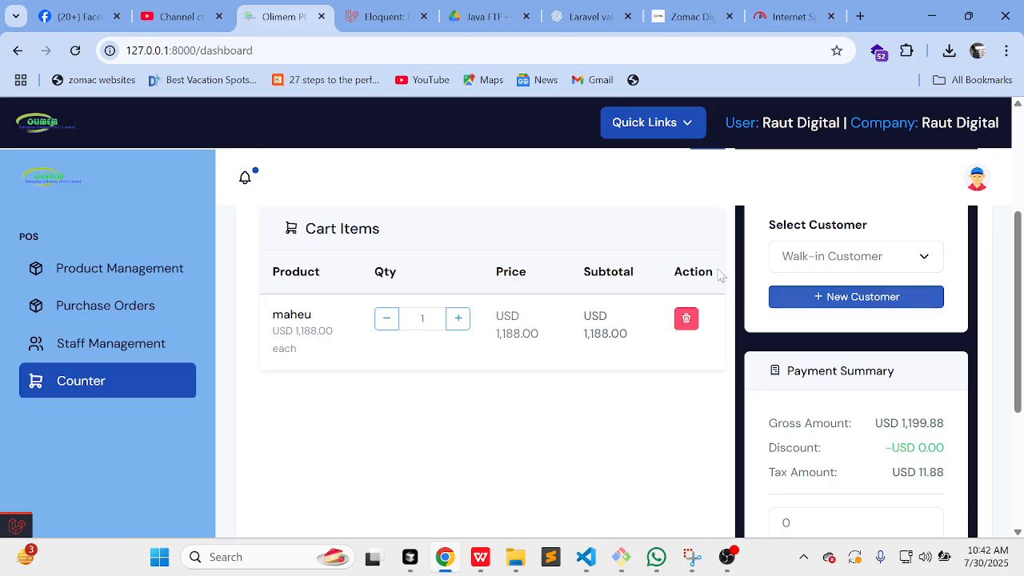
Step: Create a new cash customer from autofilled details and assign them to the sale
{"action": "left_click", "coordinate": [835, 303]}
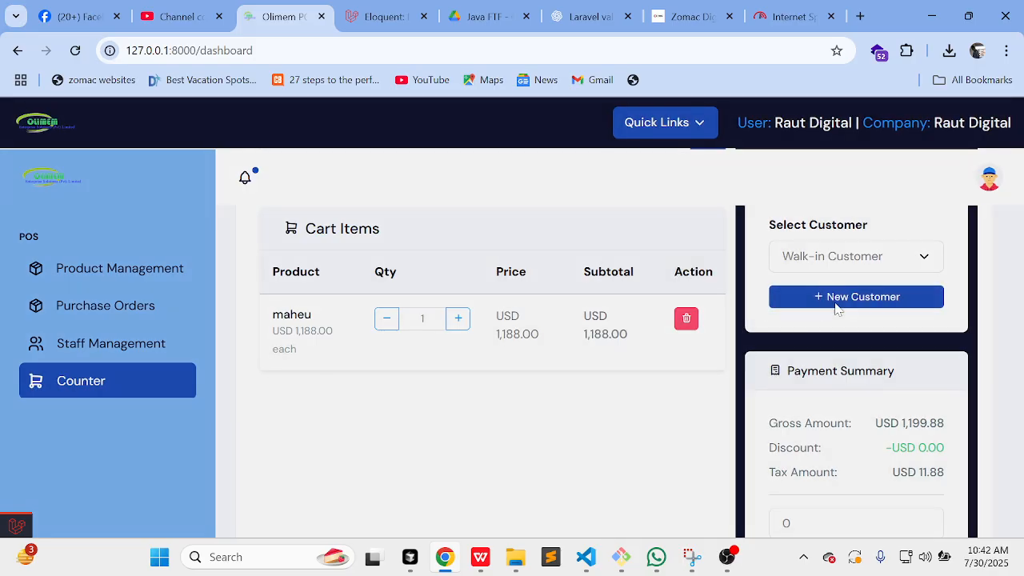
{"action": "left_click", "coordinate": [400, 221]}
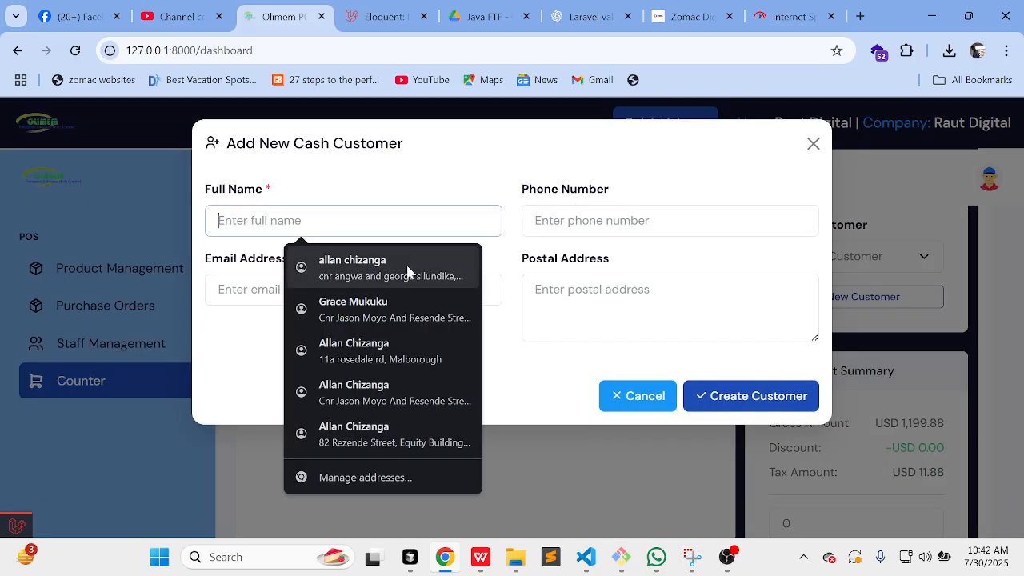
{"action": "left_click", "coordinate": [407, 269]}
{"action": "left_click", "coordinate": [729, 404]}
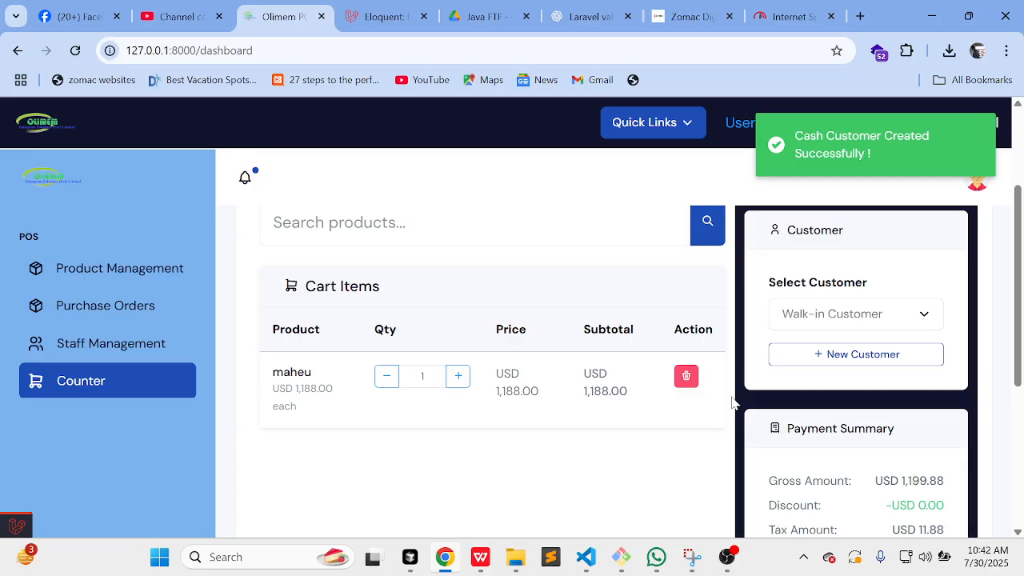
{"action": "left_click", "coordinate": [852, 310]}
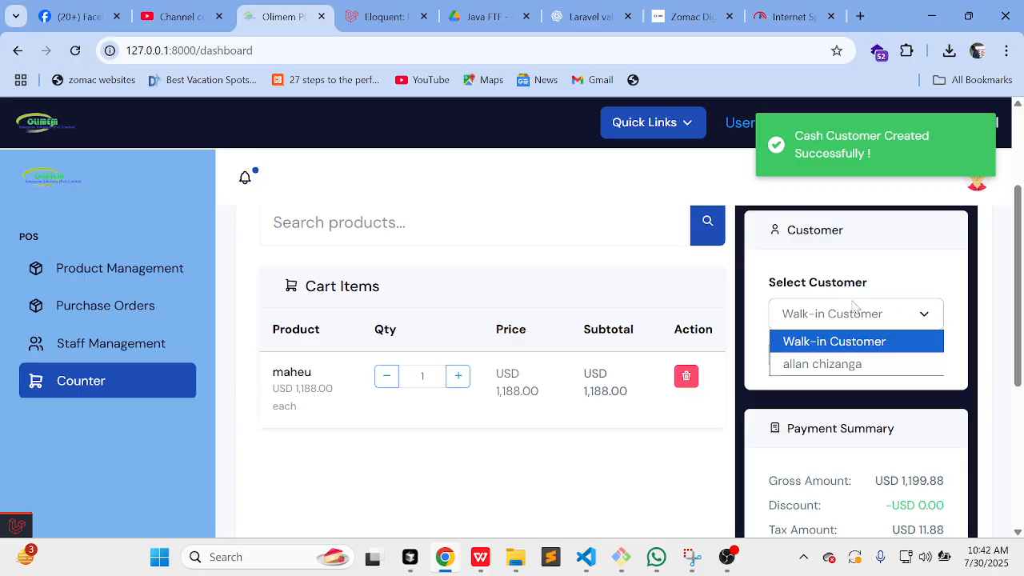
{"action": "left_click", "coordinate": [859, 359]}
Step: Increase the maheu quantity in the cart to 3 units
{"action": "scroll", "coordinate": [599, 441], "scroll_direction": "down", "scroll_amount": 1}
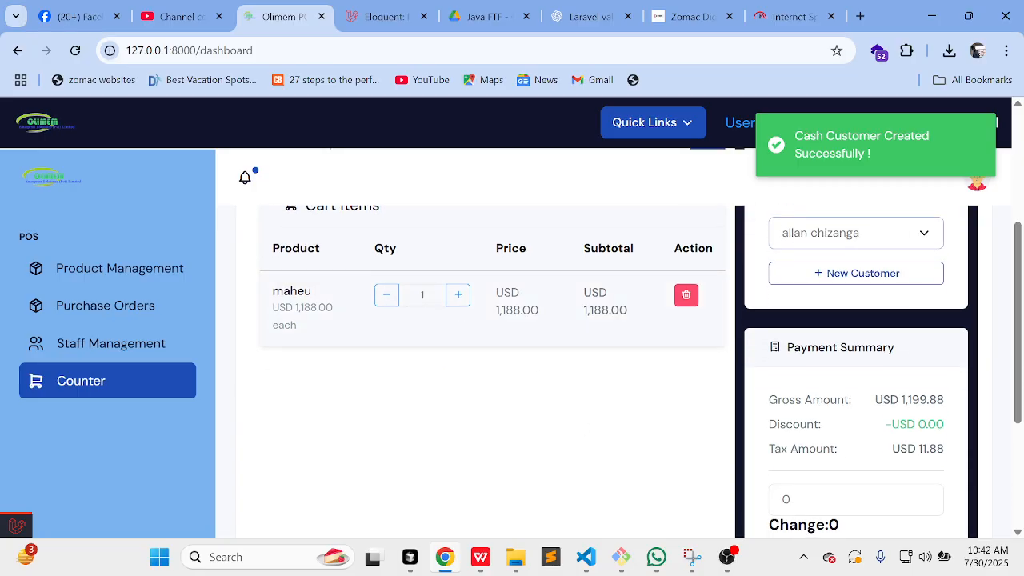
{"action": "left_click", "coordinate": [457, 301]}
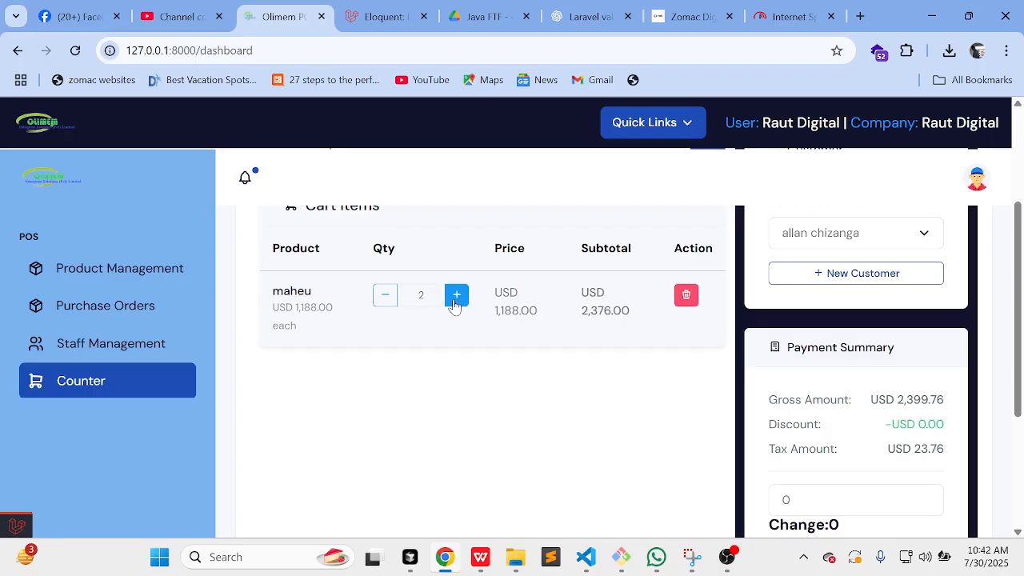
{"action": "scroll", "coordinate": [440, 285], "scroll_direction": "up", "scroll_amount": 2}
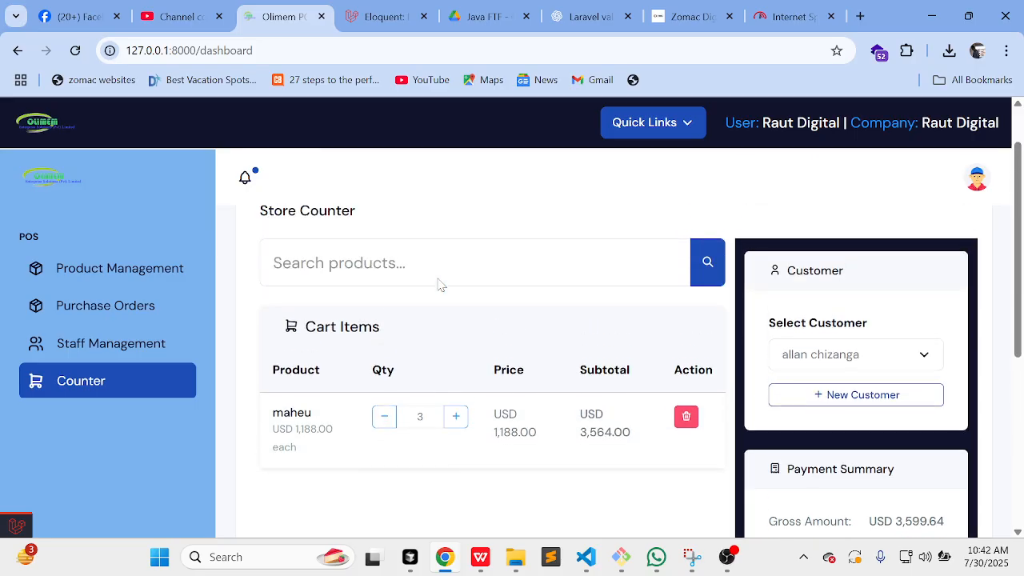
{"action": "scroll", "coordinate": [441, 285], "scroll_direction": "down", "scroll_amount": 2}
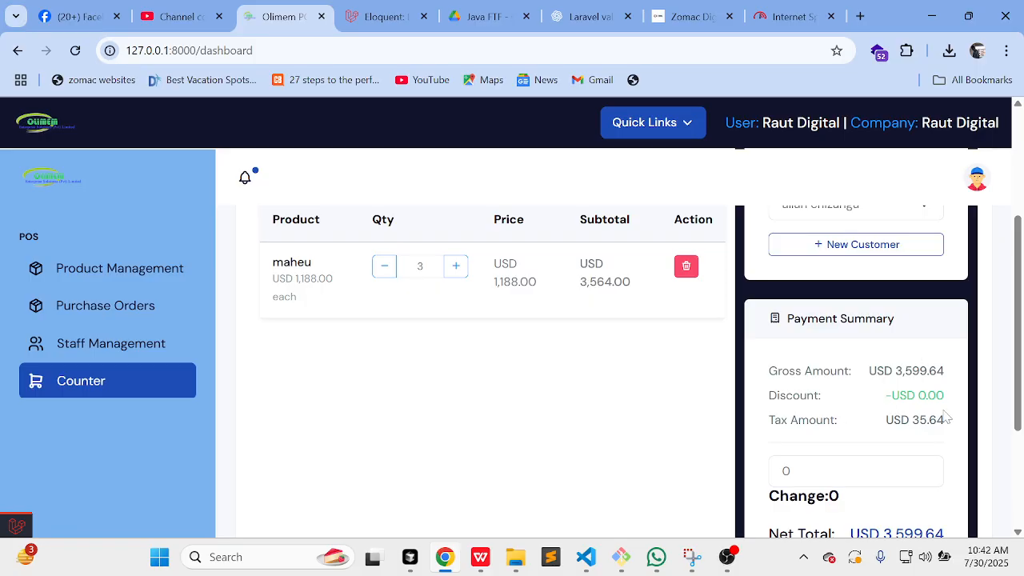
{"action": "scroll", "coordinate": [928, 412], "scroll_direction": "down", "scroll_amount": 1}
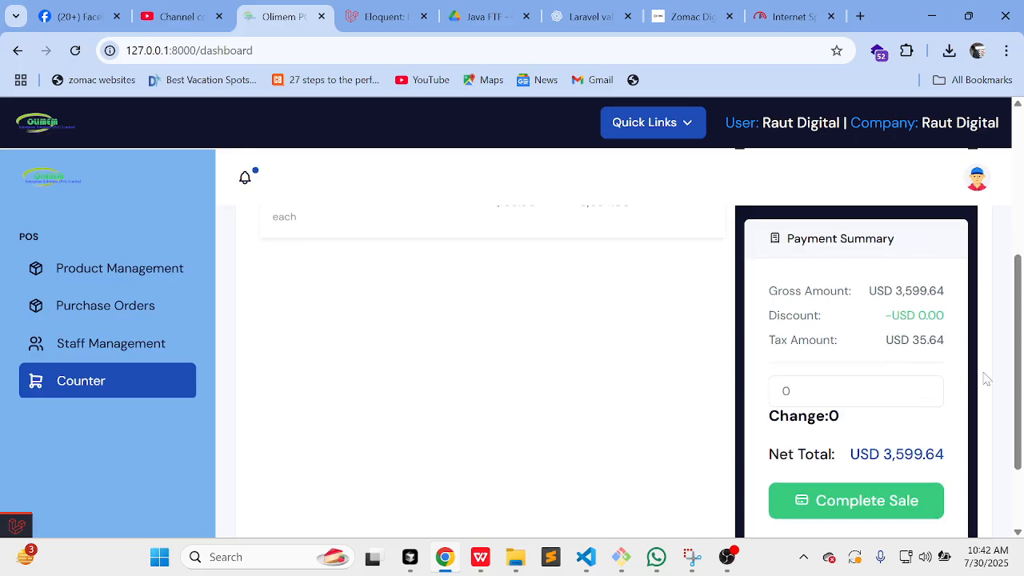
{"action": "scroll", "coordinate": [997, 393], "scroll_direction": "down", "scroll_amount": 1}
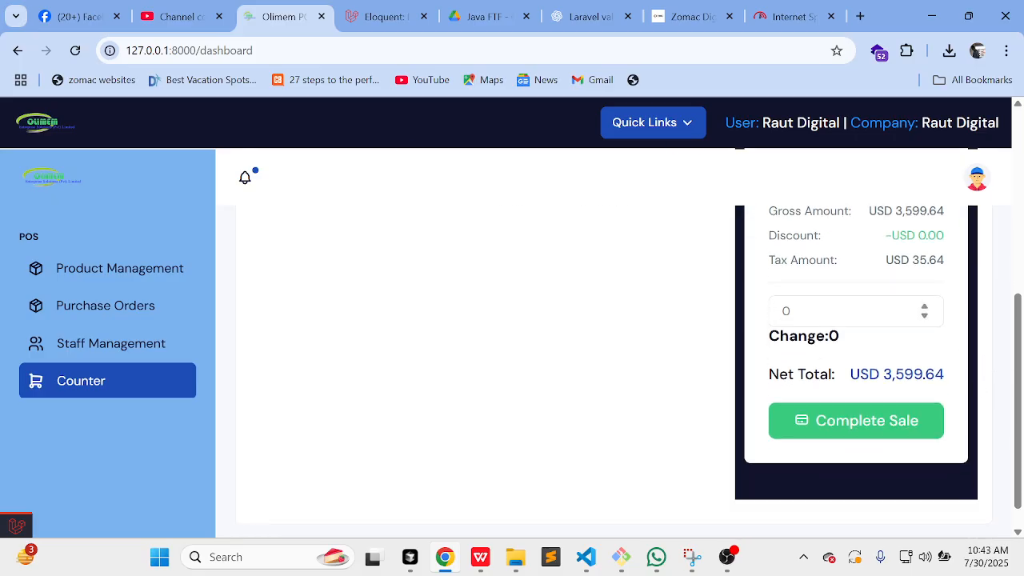
Step: Enter 4000 as the amount tendered, giving 400.36 change
{"action": "left_click", "coordinate": [832, 311]}
{"action": "key", "text": "BackSpace"}
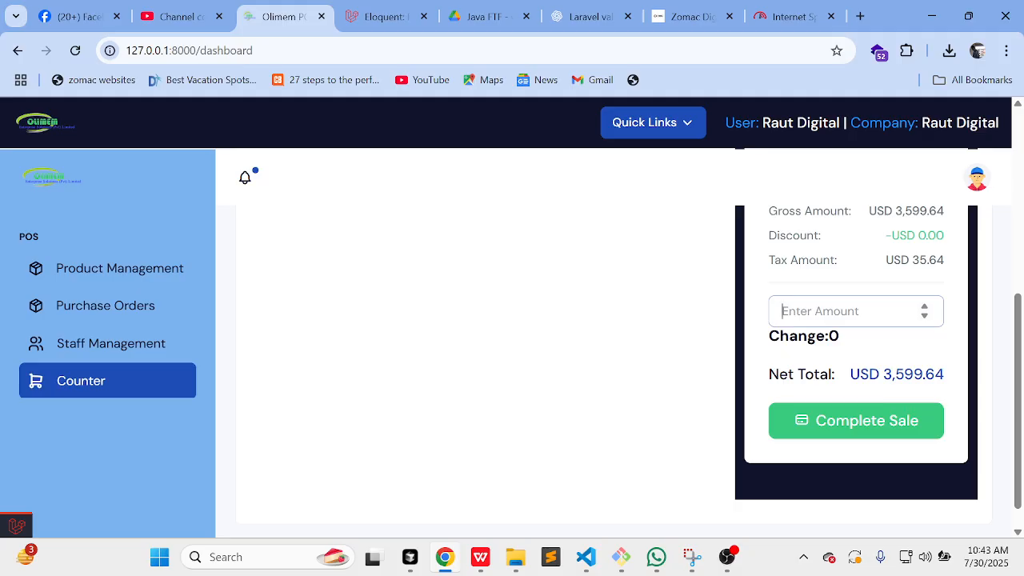
{"action": "type", "text": "4000"}
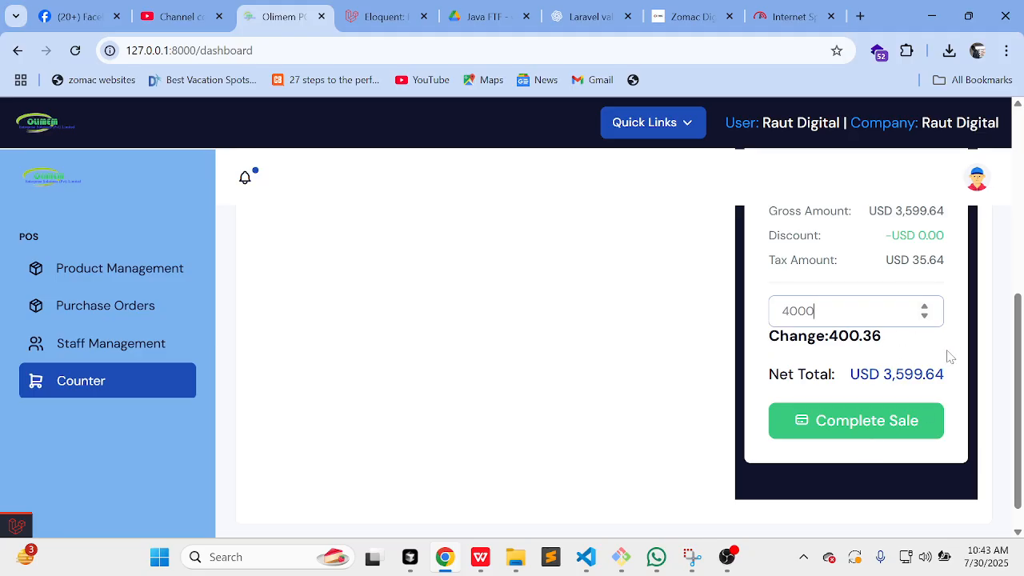
Step: Complete the sale, producing the $3,599.64 receipt, and close its print dialog
{"action": "left_click", "coordinate": [893, 418]}
{"action": "scroll", "coordinate": [567, 328], "scroll_direction": "up", "scroll_amount": 3}
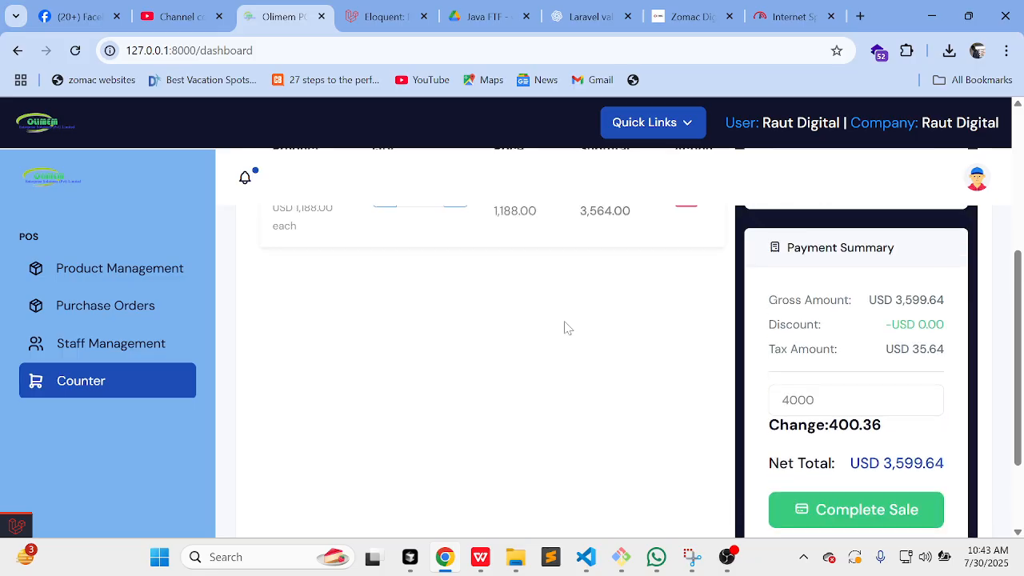
{"action": "scroll", "coordinate": [567, 328], "scroll_direction": "down", "scroll_amount": 3}
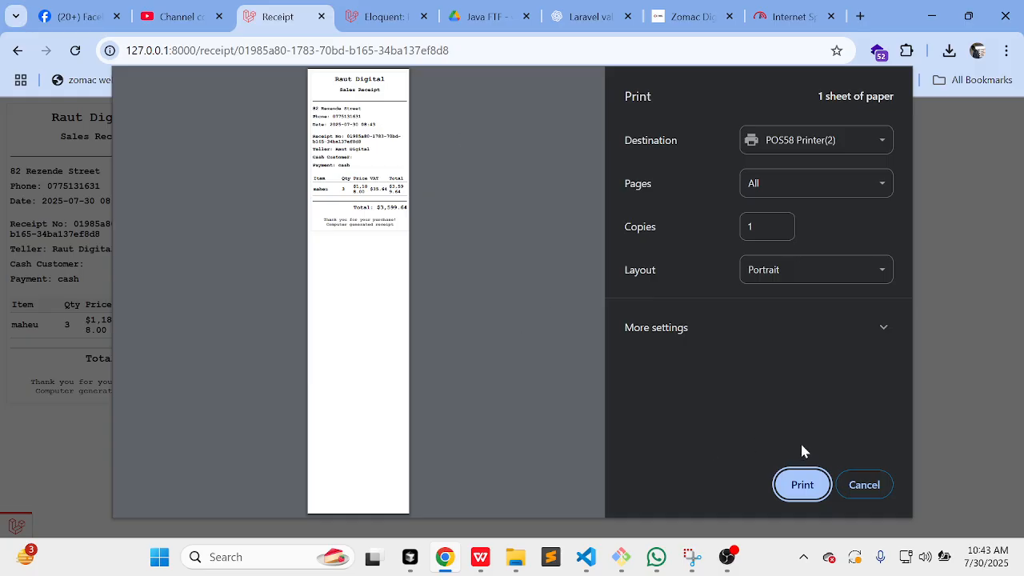
{"action": "left_click", "coordinate": [841, 487]}
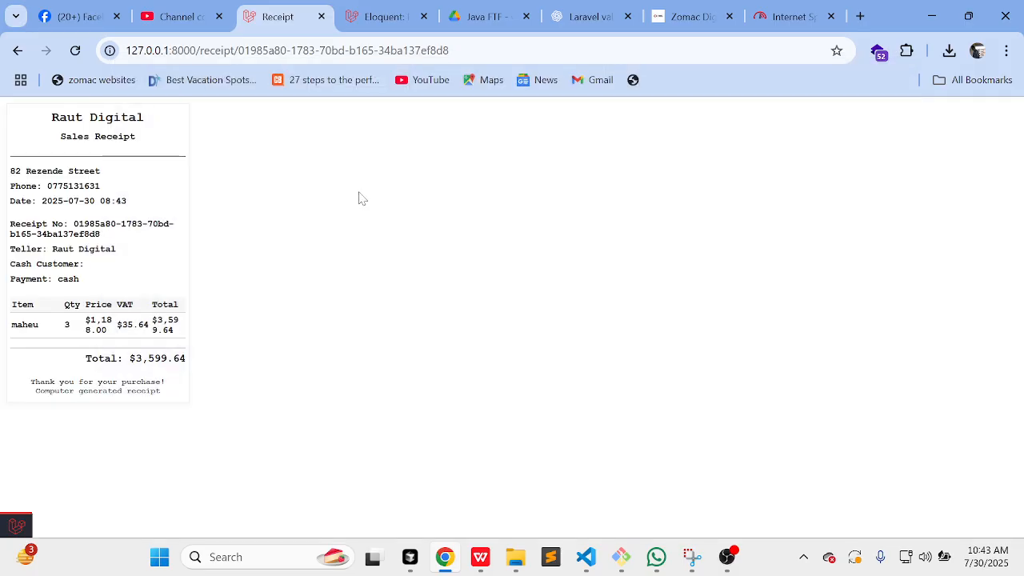
Step: Go back to the counter, now showing an empty cart at USD 0.00
{"action": "left_click", "coordinate": [18, 54]}
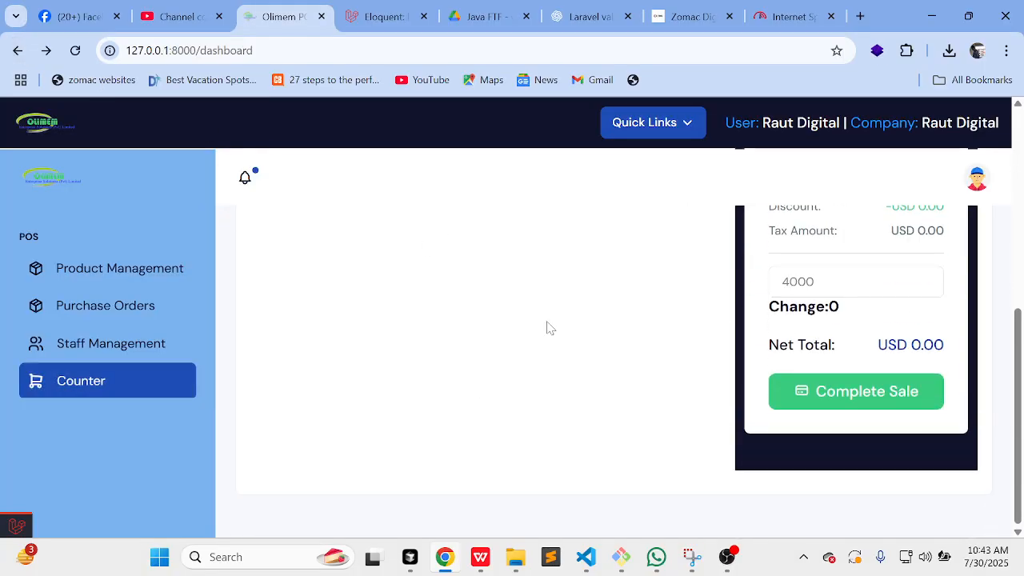
{"action": "scroll", "coordinate": [550, 328], "scroll_direction": "up", "scroll_amount": 3}
{"action": "scroll", "coordinate": [549, 328], "scroll_direction": "up", "scroll_amount": 3}
{"action": "scroll", "coordinate": [550, 328], "scroll_direction": "down", "scroll_amount": 4}
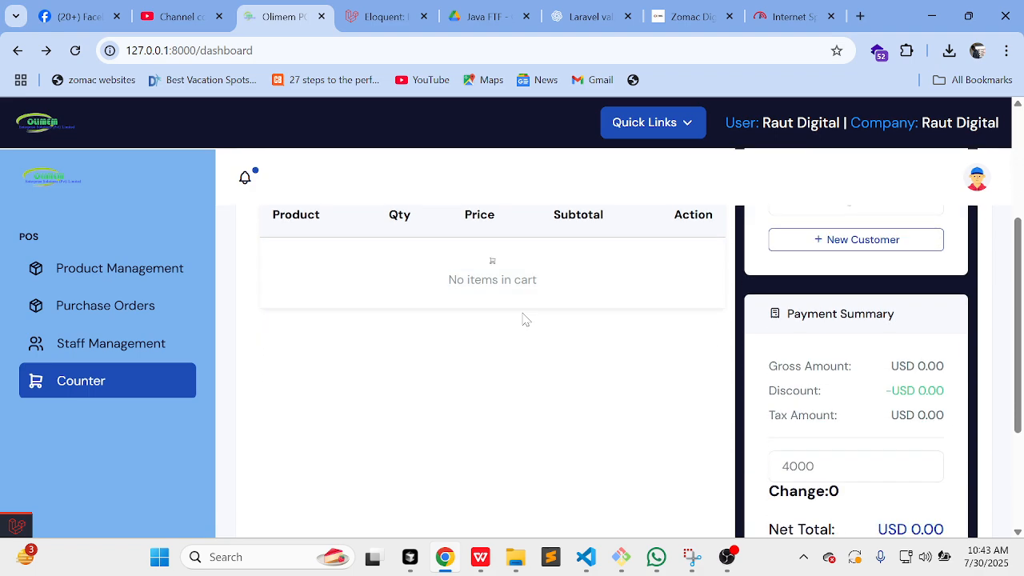
Step: Open the products list and view maheu's stock movements, showing 12 down to 9 units
{"action": "left_click", "coordinate": [159, 276]}
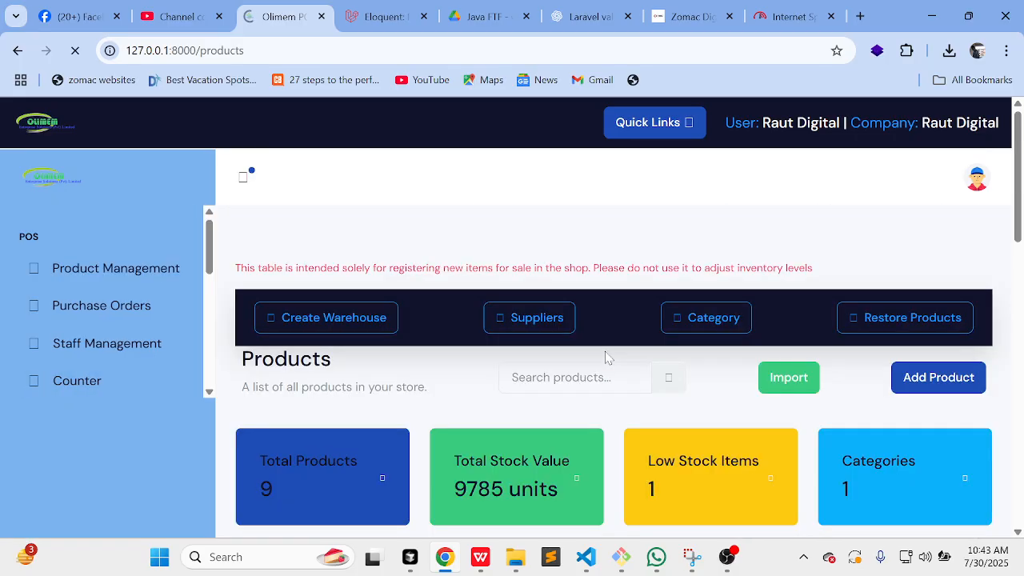
{"action": "scroll", "coordinate": [606, 357], "scroll_direction": "down", "scroll_amount": 5}
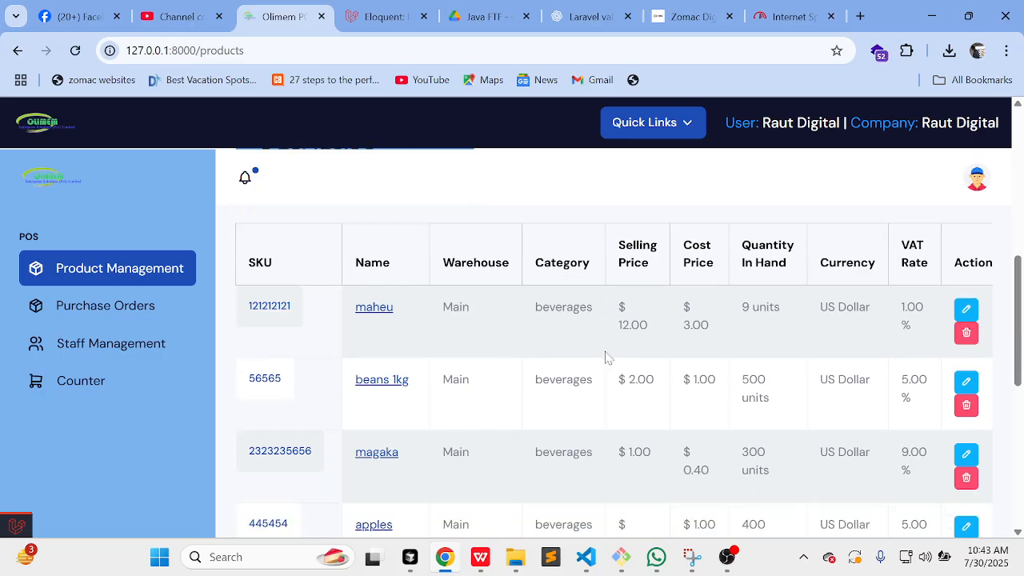
{"action": "left_click", "coordinate": [390, 318]}
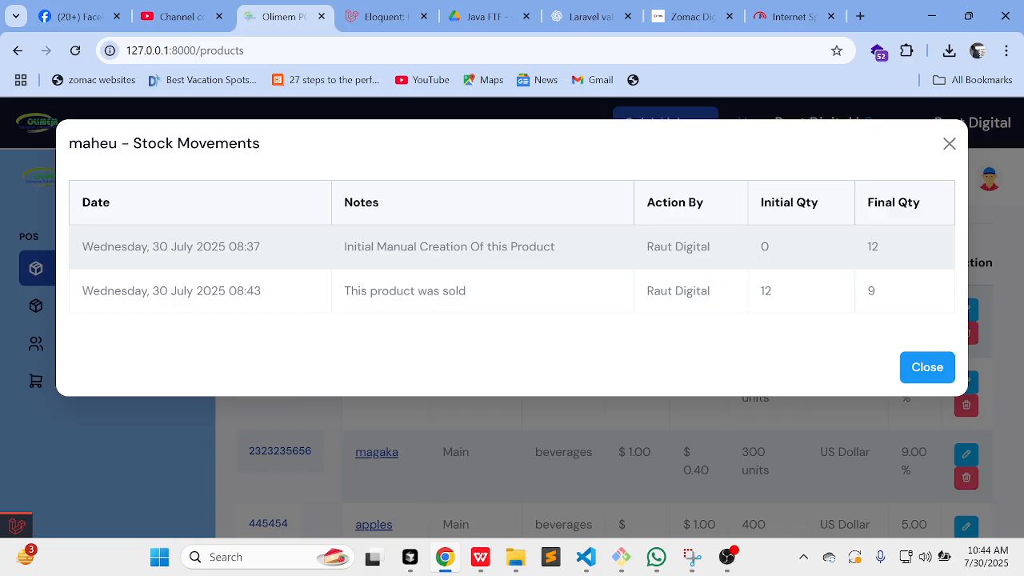
Step: Check maheu's final quantity of 12 in its stock movements, then close the history
{"action": "left_click_drag", "start_coordinate": [896, 248], "coordinate": [846, 248]}
{"action": "left_click", "coordinate": [798, 286]}
{"action": "left_click", "coordinate": [927, 367]}
Step: View the stock movements for beans 1kg and close them
{"action": "scroll", "coordinate": [532, 391], "scroll_direction": "down", "scroll_amount": 1}
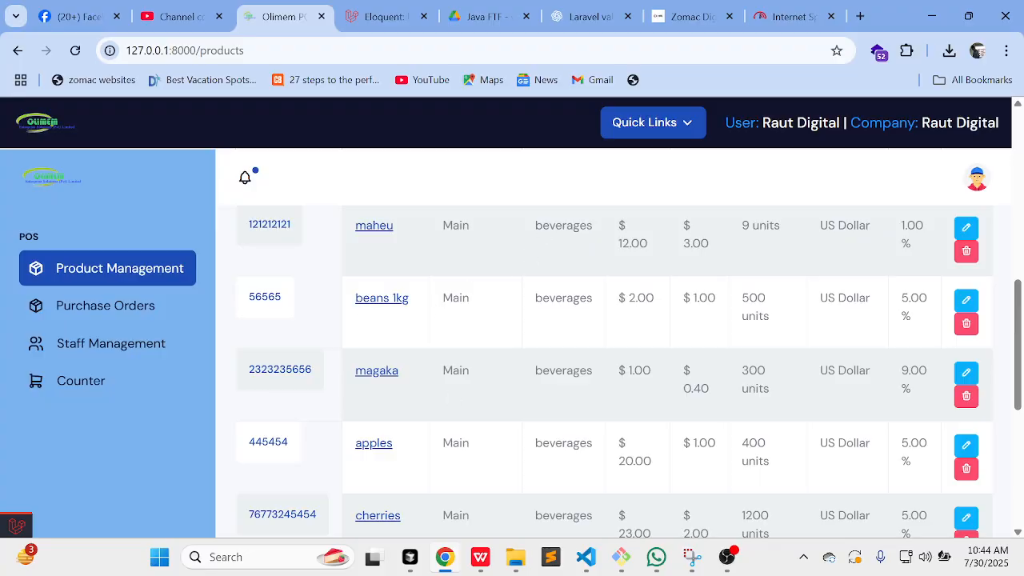
{"action": "scroll", "coordinate": [472, 372], "scroll_direction": "down", "scroll_amount": 1}
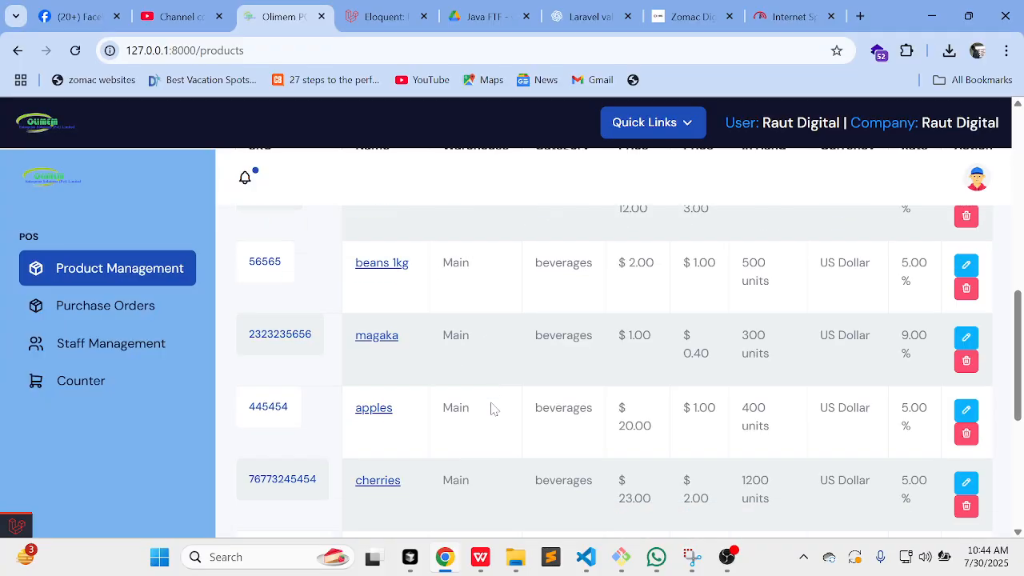
{"action": "left_click", "coordinate": [388, 262]}
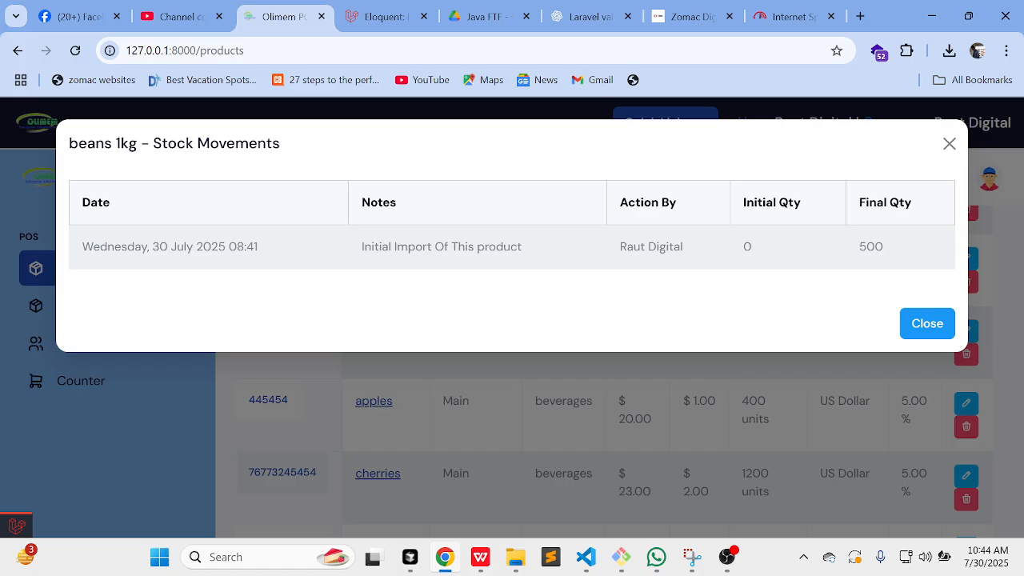
{"action": "left_click", "coordinate": [919, 322]}
Step: Generate the barcode for SKU 121212121 (maheu)
{"action": "scroll", "coordinate": [516, 337], "scroll_direction": "up", "scroll_amount": 3}
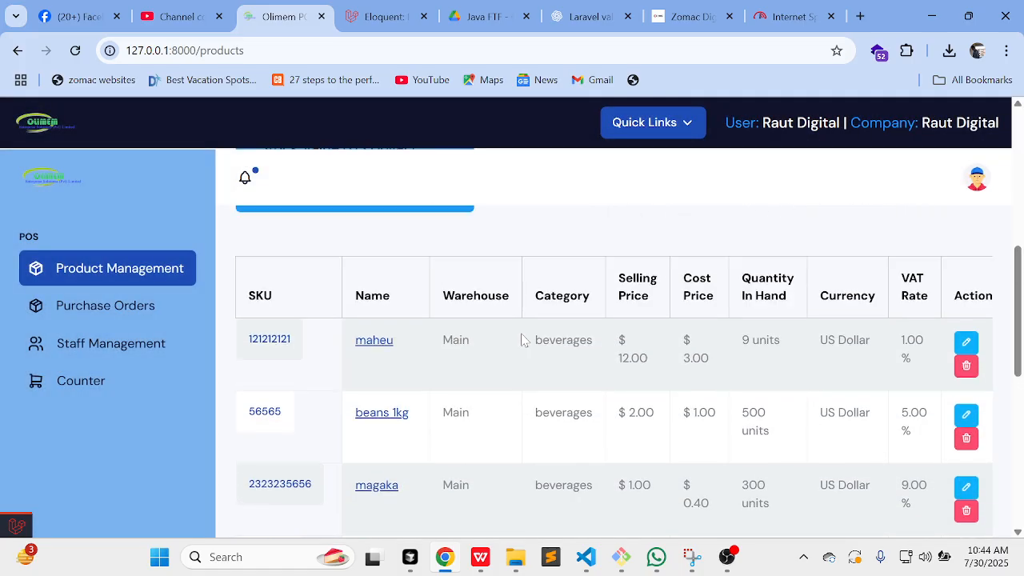
{"action": "scroll", "coordinate": [524, 340], "scroll_direction": "down", "scroll_amount": 1}
{"action": "scroll", "coordinate": [524, 340], "scroll_direction": "up", "scroll_amount": 2}
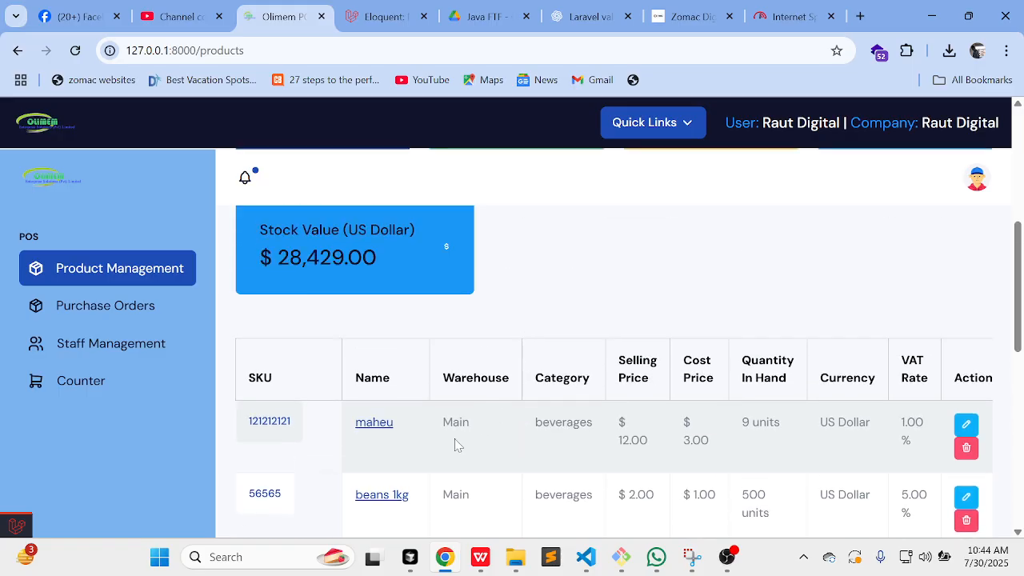
{"action": "scroll", "coordinate": [457, 445], "scroll_direction": "down", "scroll_amount": 1}
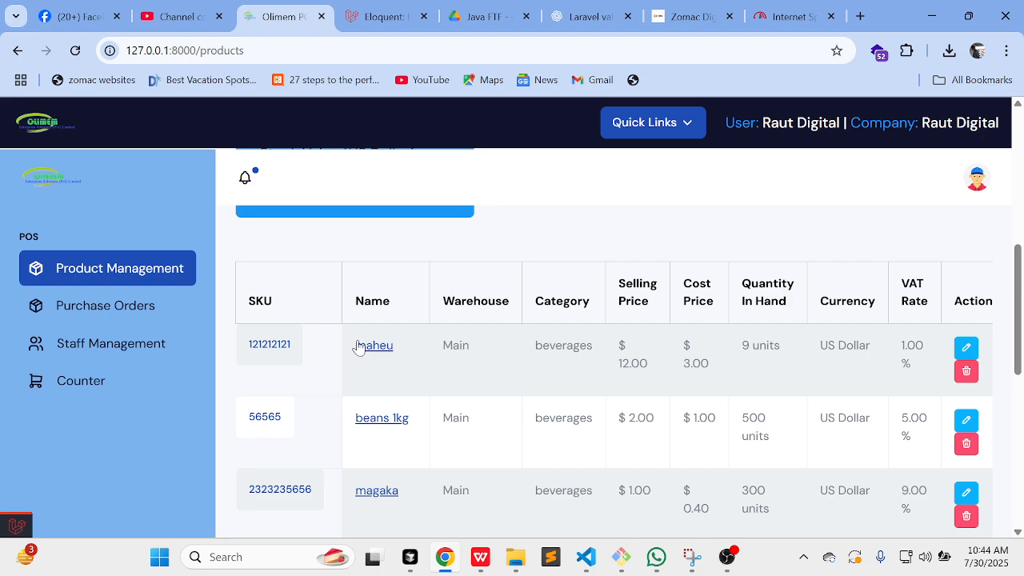
{"action": "scroll", "coordinate": [372, 382], "scroll_direction": "down", "scroll_amount": 1}
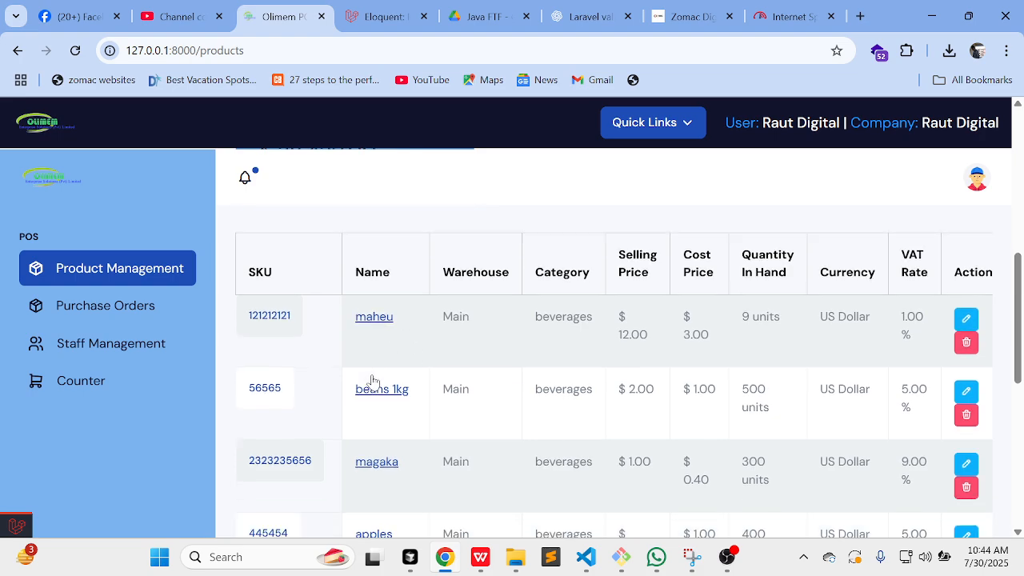
{"action": "left_click", "coordinate": [275, 318]}
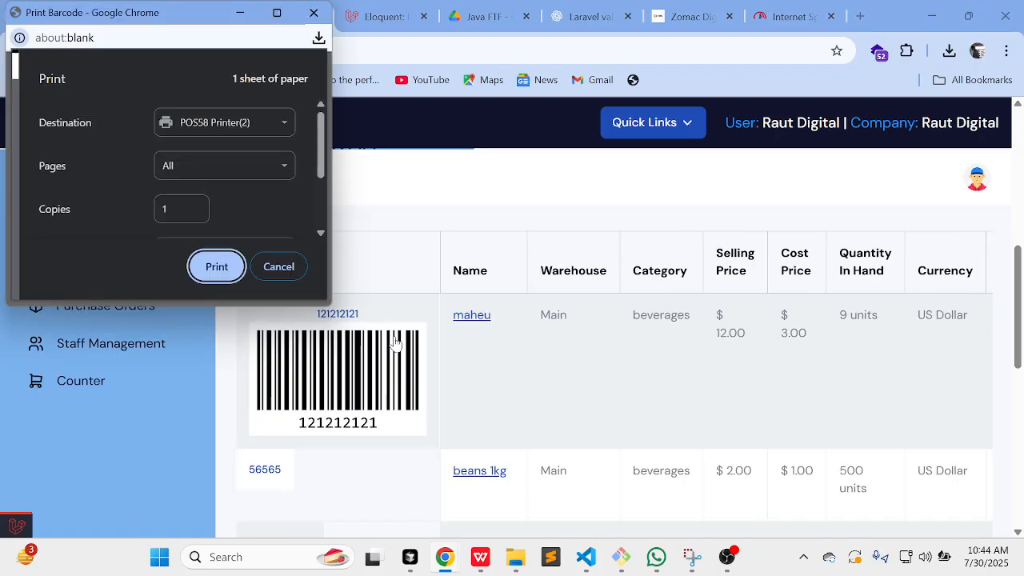
{"action": "left_click", "coordinate": [280, 269]}
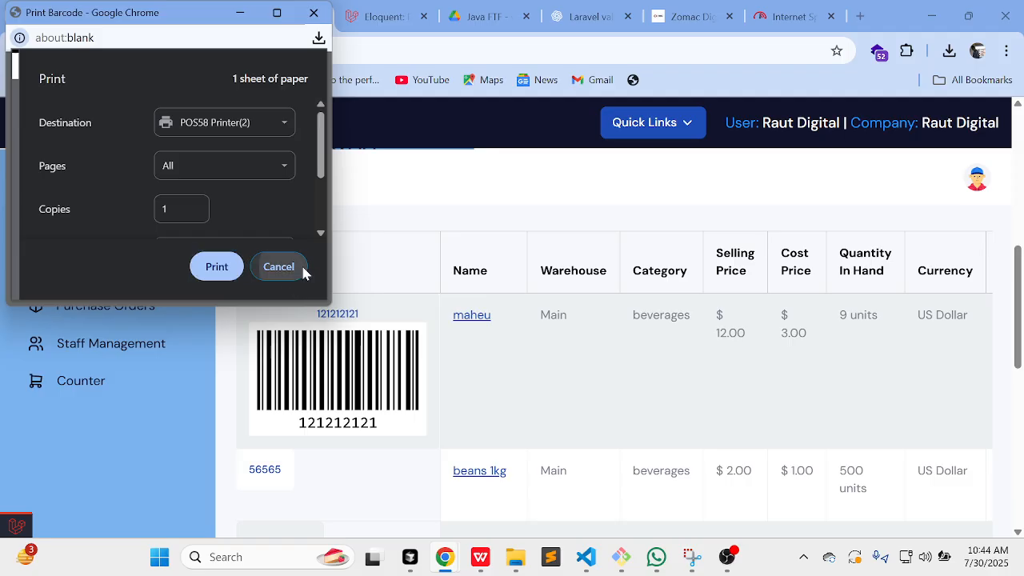
{"action": "scroll", "coordinate": [525, 348], "scroll_direction": "down", "scroll_amount": 1}
{"action": "scroll", "coordinate": [525, 348], "scroll_direction": "down", "scroll_amount": 2}
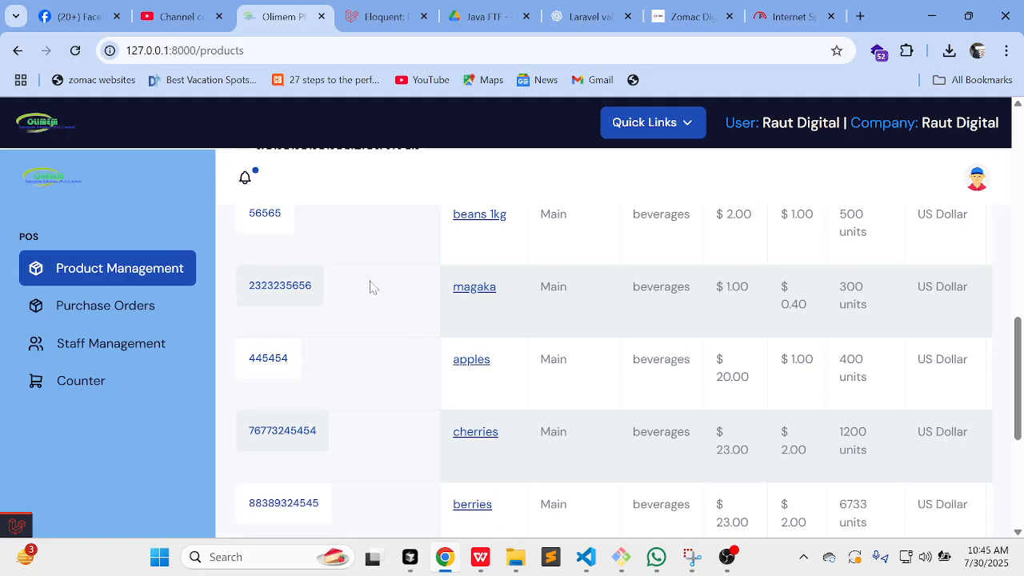
{"action": "scroll", "coordinate": [336, 304], "scroll_direction": "up", "scroll_amount": 1}
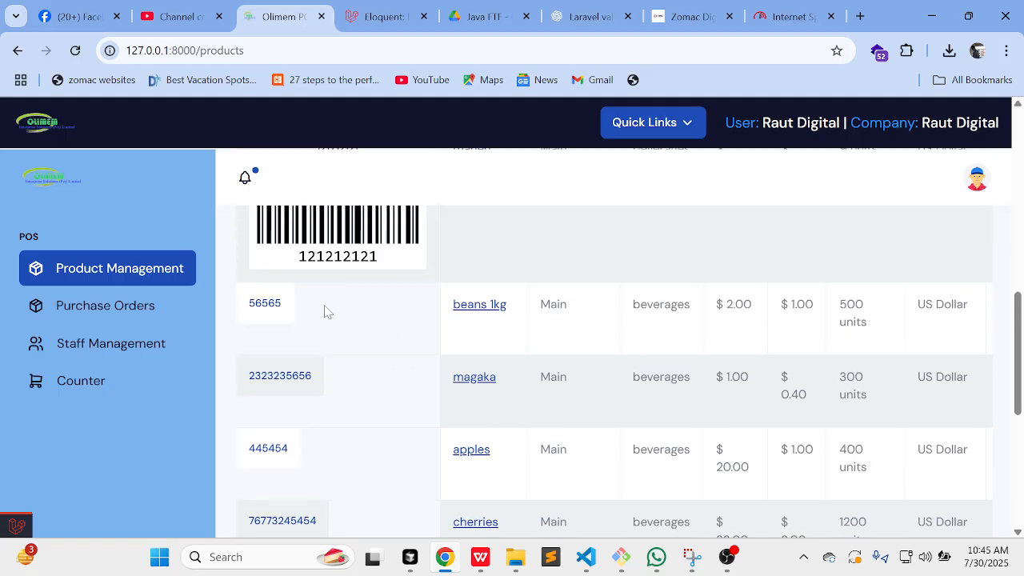
{"action": "left_click", "coordinate": [273, 304]}
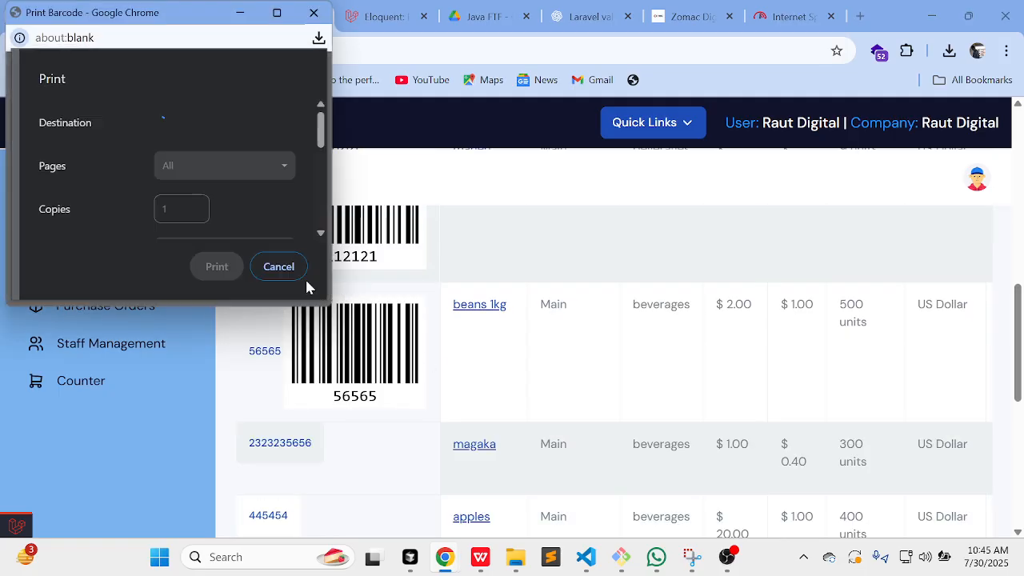
{"action": "left_click", "coordinate": [279, 267]}
{"action": "scroll", "coordinate": [347, 339], "scroll_direction": "down", "scroll_amount": 1}
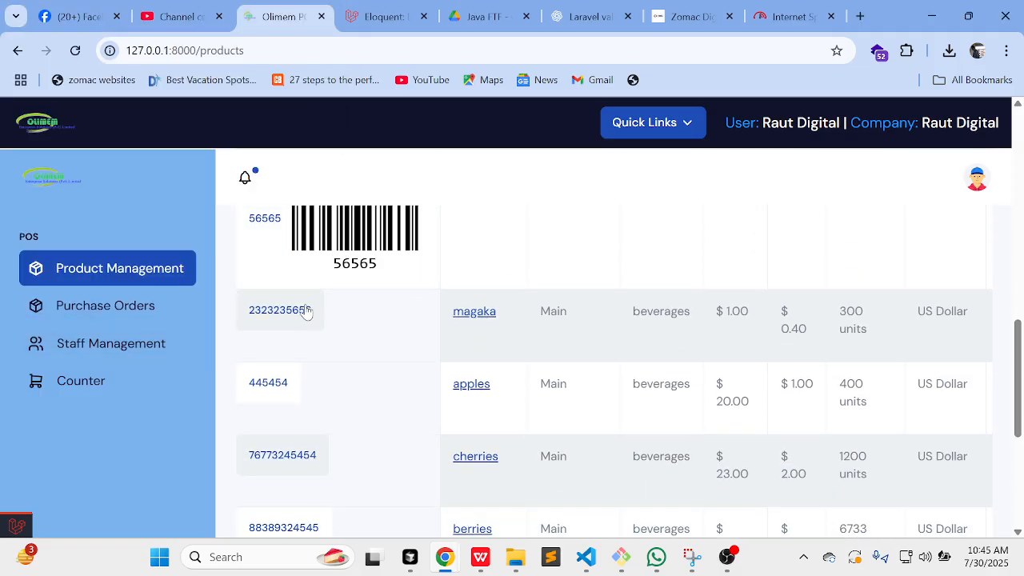
{"action": "left_click", "coordinate": [304, 310]}
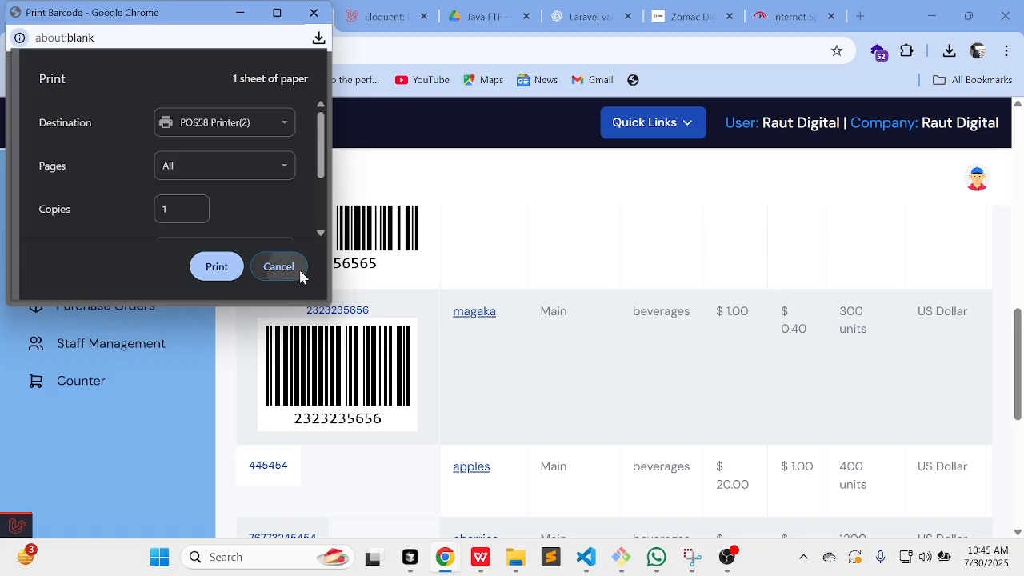
{"action": "left_click", "coordinate": [288, 267]}
Step: Go to the Purchase Orders page, which lists no orders yet
{"action": "scroll", "coordinate": [416, 377], "scroll_direction": "down", "scroll_amount": 1}
{"action": "scroll", "coordinate": [417, 379], "scroll_direction": "up", "scroll_amount": 5}
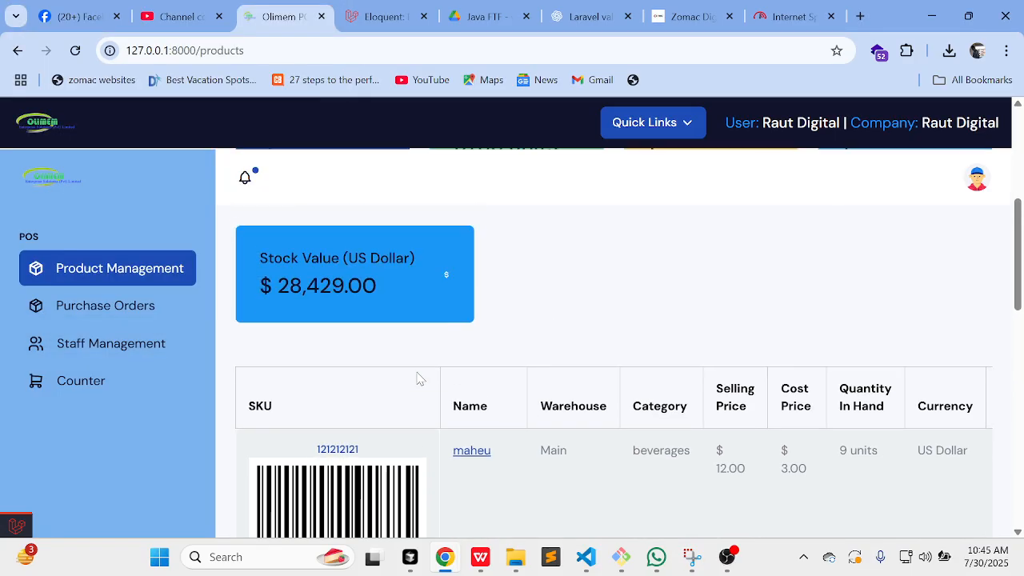
{"action": "scroll", "coordinate": [418, 377], "scroll_direction": "down", "scroll_amount": 2}
{"action": "scroll", "coordinate": [611, 456], "scroll_direction": "right", "scroll_amount": 2}
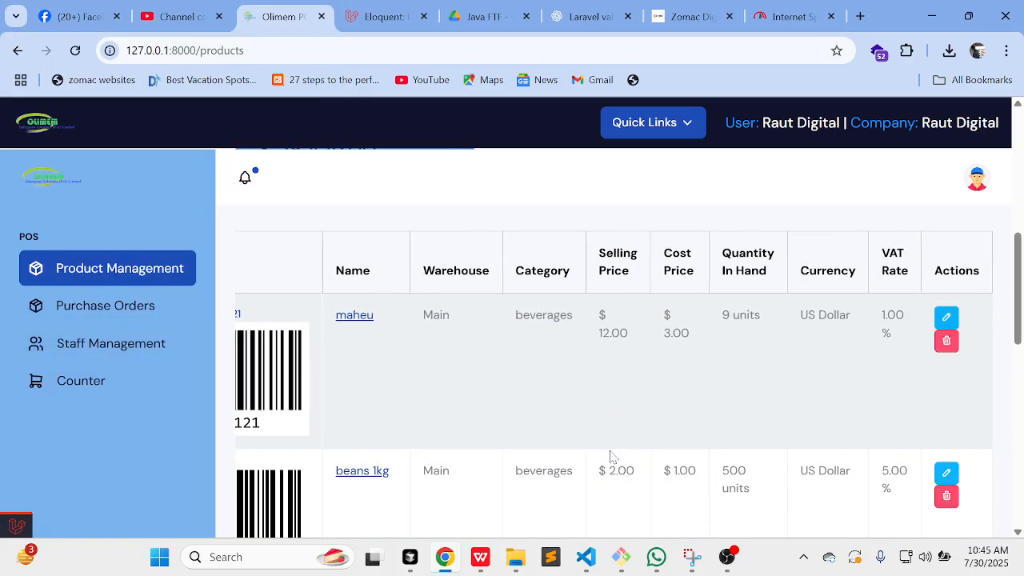
{"action": "scroll", "coordinate": [611, 456], "scroll_direction": "left", "scroll_amount": 2}
{"action": "scroll", "coordinate": [584, 436], "scroll_direction": "down", "scroll_amount": 2}
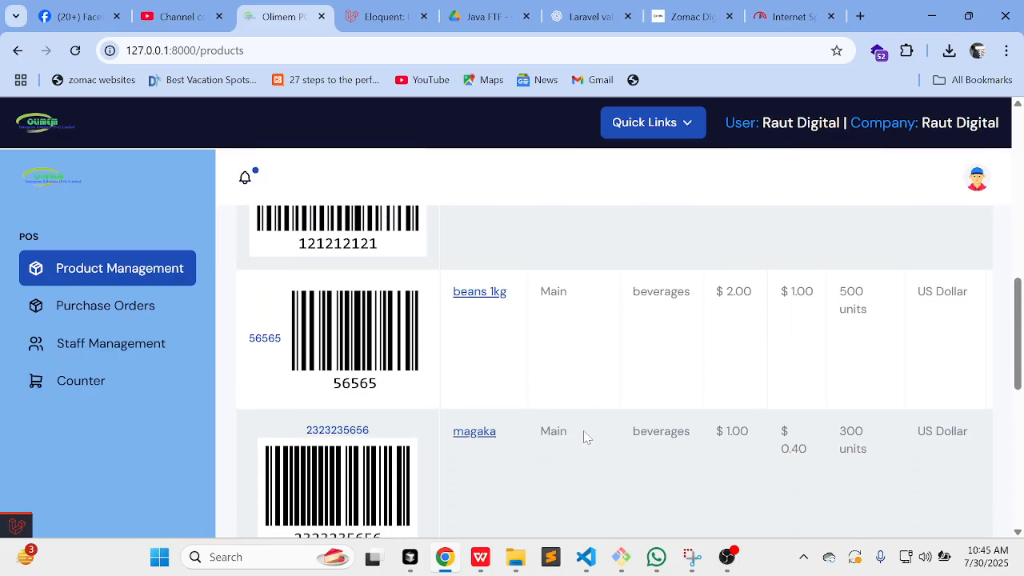
{"action": "scroll", "coordinate": [585, 437], "scroll_direction": "down", "scroll_amount": 3}
{"action": "scroll", "coordinate": [585, 437], "scroll_direction": "up", "scroll_amount": 6}
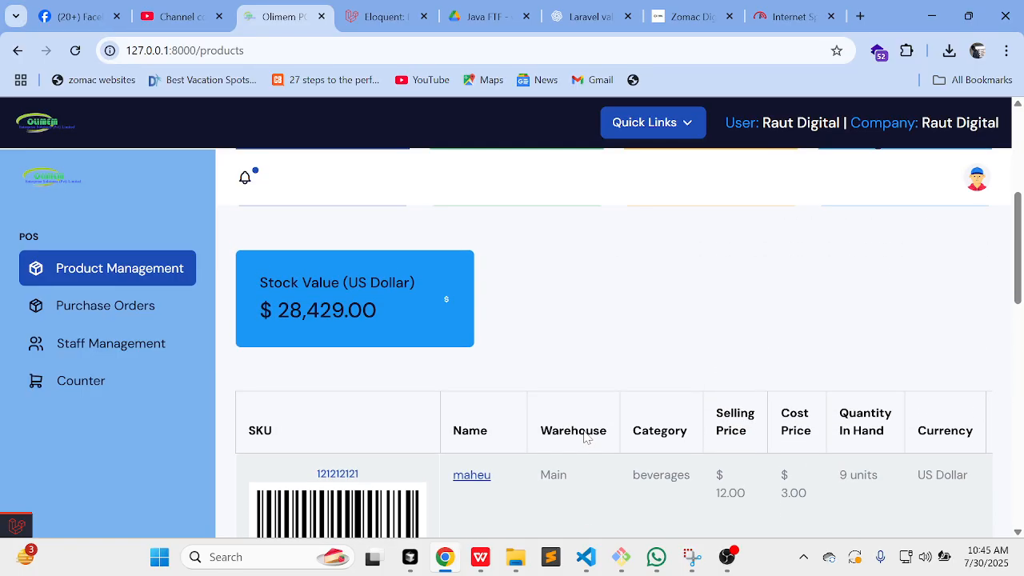
{"action": "scroll", "coordinate": [586, 436], "scroll_direction": "up", "scroll_amount": 4}
{"action": "scroll", "coordinate": [583, 436], "scroll_direction": "down", "scroll_amount": 1}
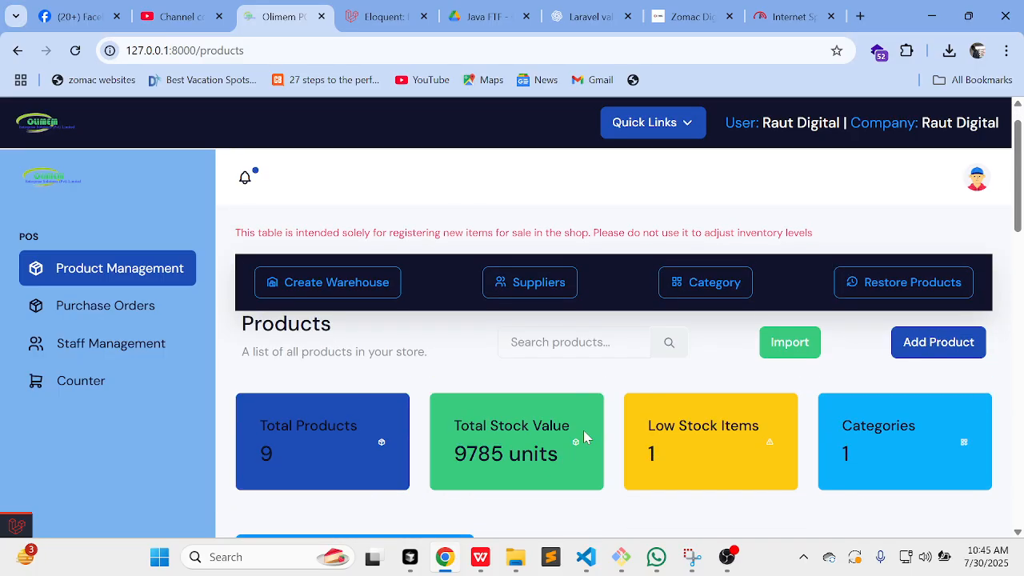
{"action": "scroll", "coordinate": [583, 430], "scroll_direction": "down", "scroll_amount": 1}
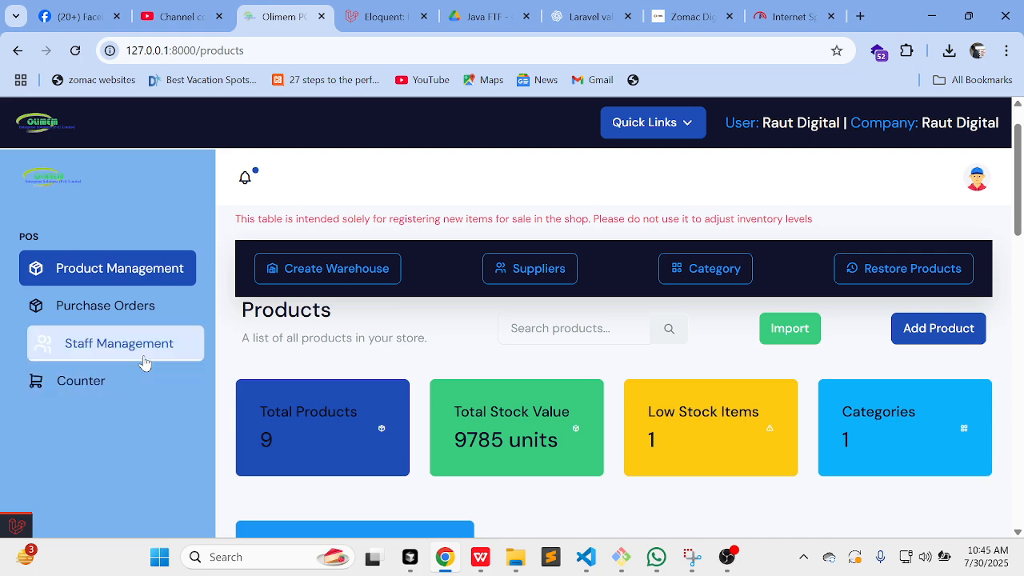
{"action": "scroll", "coordinate": [180, 328], "scroll_direction": "down", "scroll_amount": 1}
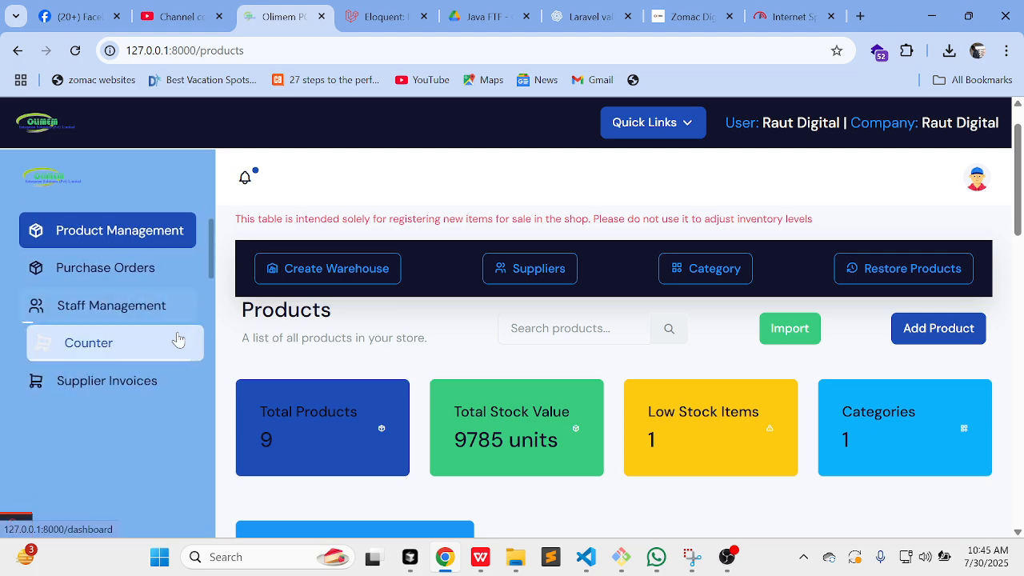
{"action": "left_click", "coordinate": [129, 253]}
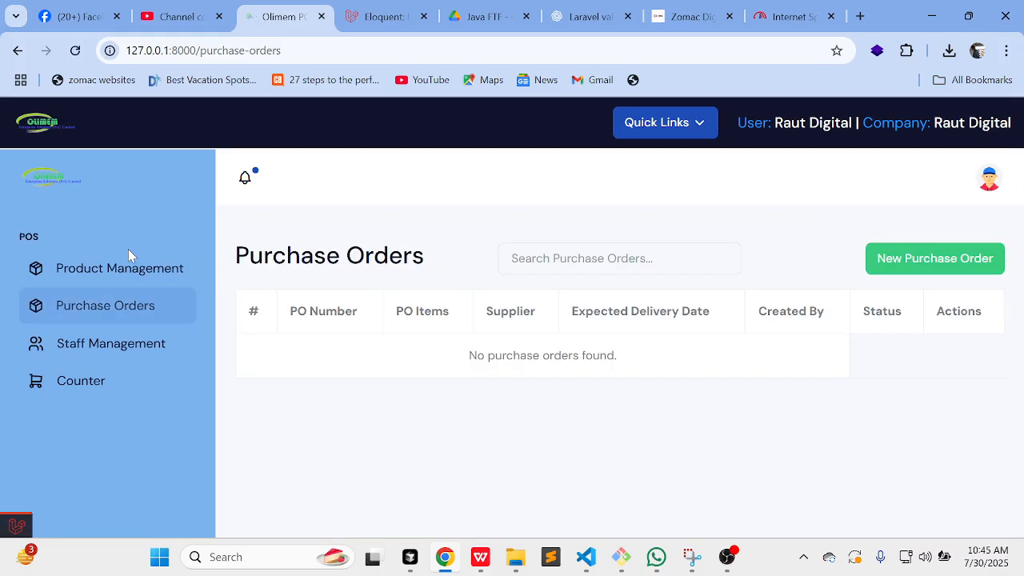
Step: Create a purchase order for the only supplier in US Dollars, delivering August 7, 2025
{"action": "left_click", "coordinate": [907, 257]}
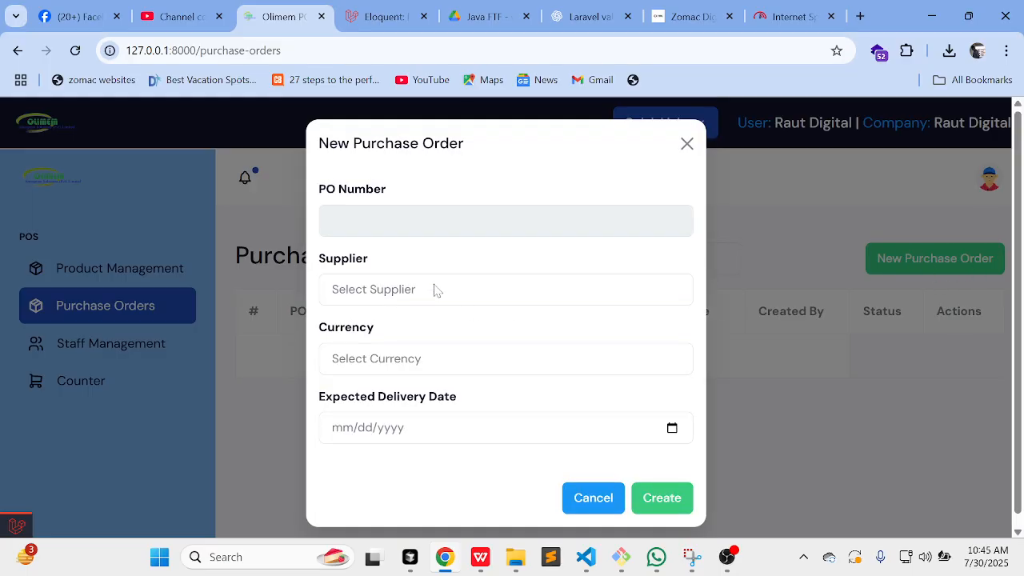
{"action": "left_click", "coordinate": [397, 288]}
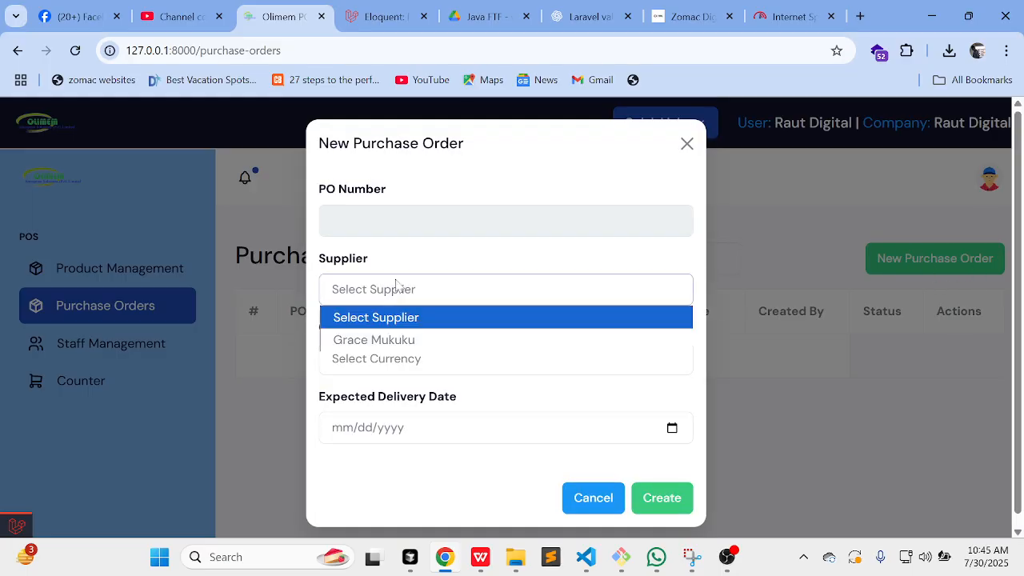
{"action": "left_click", "coordinate": [435, 339]}
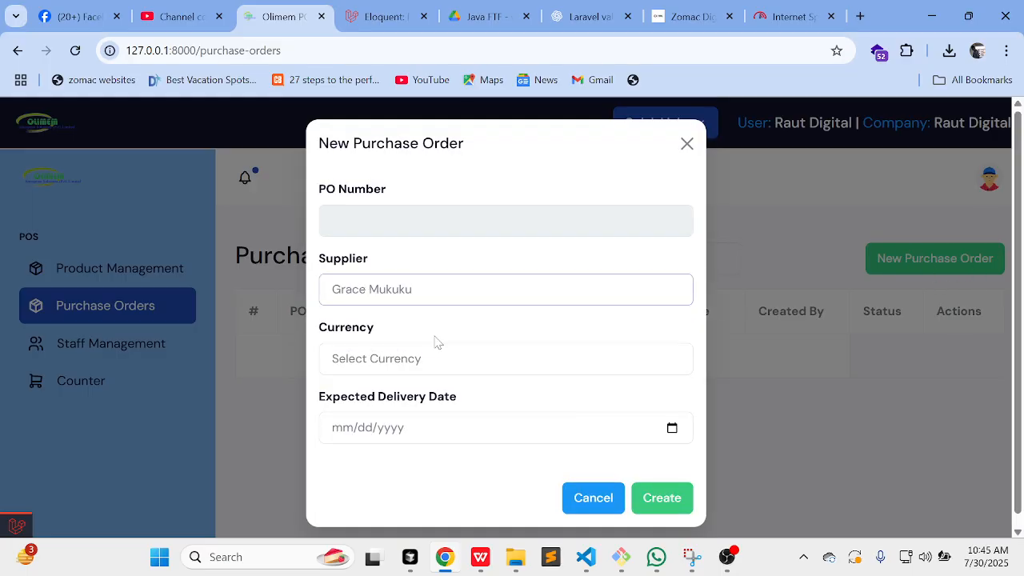
{"action": "left_click", "coordinate": [402, 364]}
{"action": "left_click", "coordinate": [400, 410]}
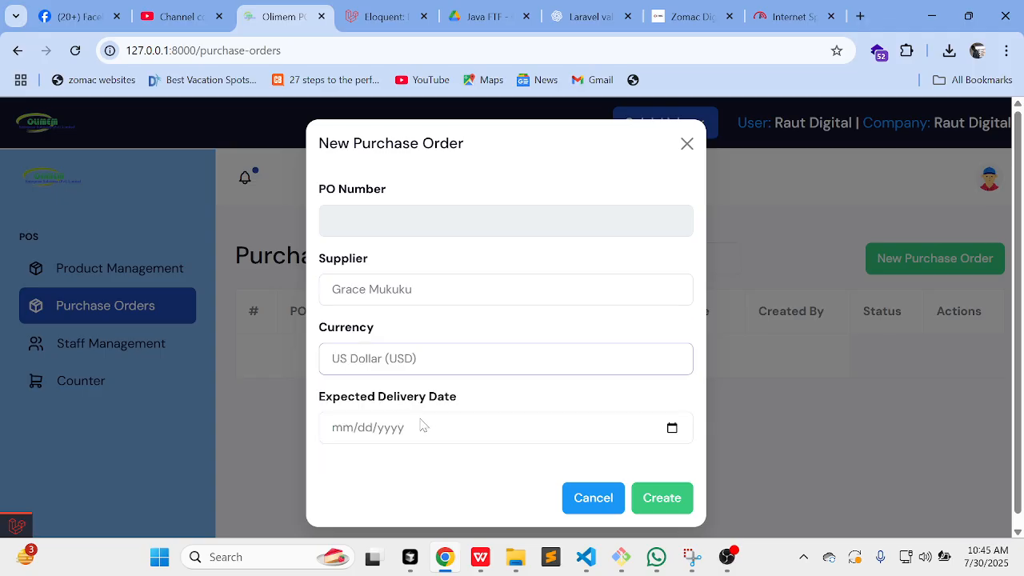
{"action": "left_click", "coordinate": [423, 427]}
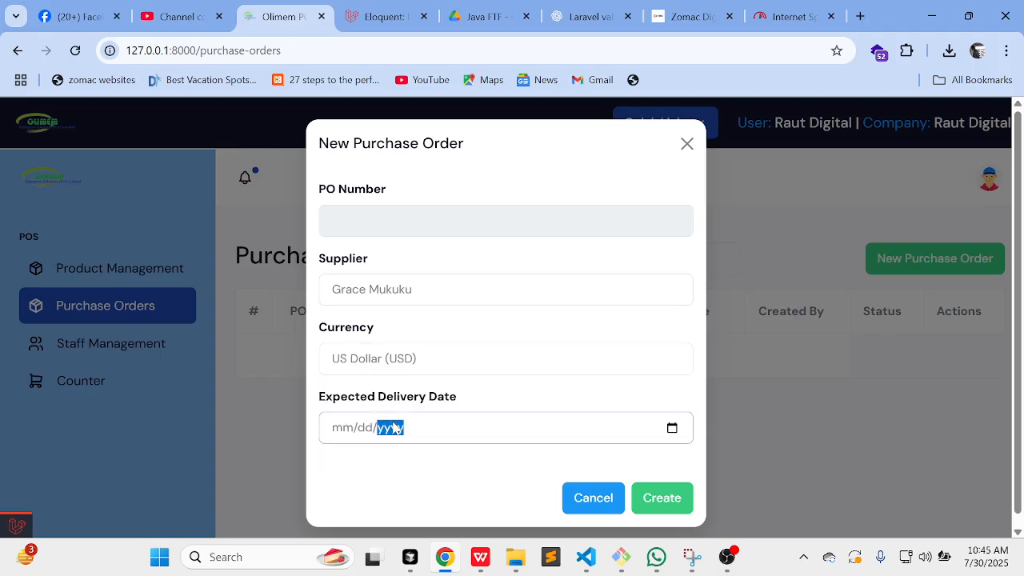
{"action": "left_click", "coordinate": [672, 428]}
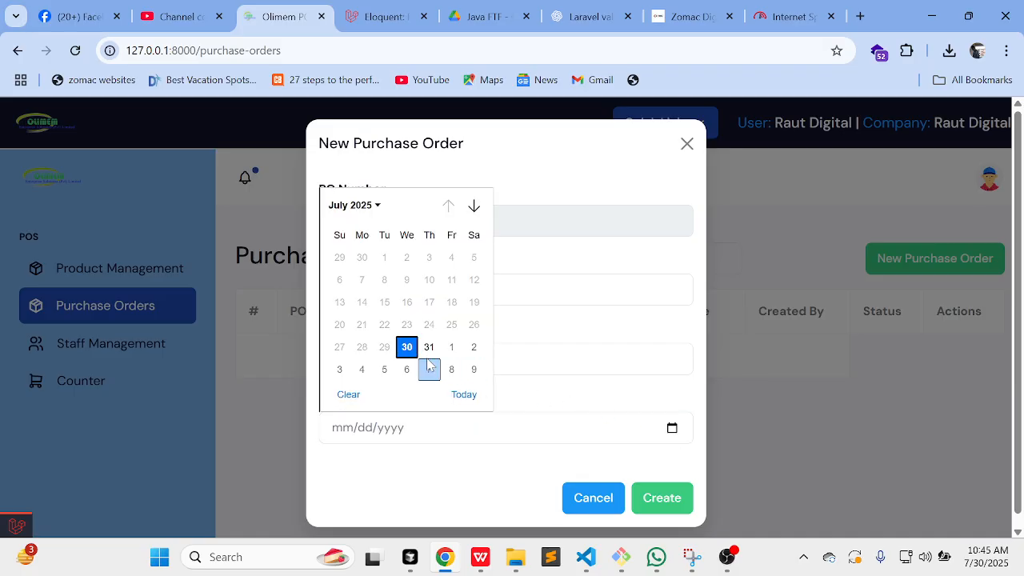
{"action": "left_click", "coordinate": [428, 369]}
{"action": "left_click", "coordinate": [661, 499]}
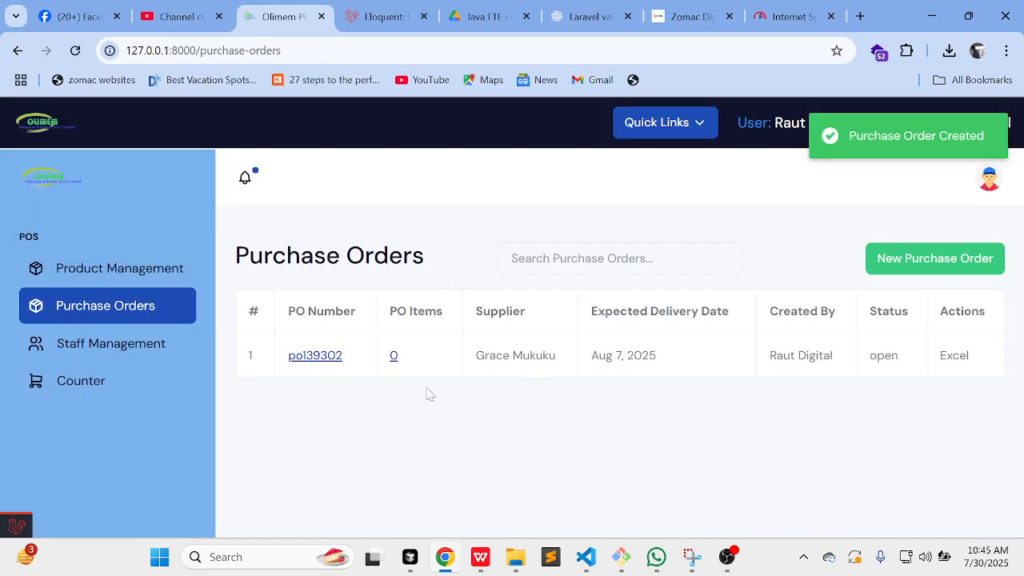
Step: Add maheu (121212121) with quantity 100 to the order and export it to Excel
{"action": "left_click", "coordinate": [393, 357]}
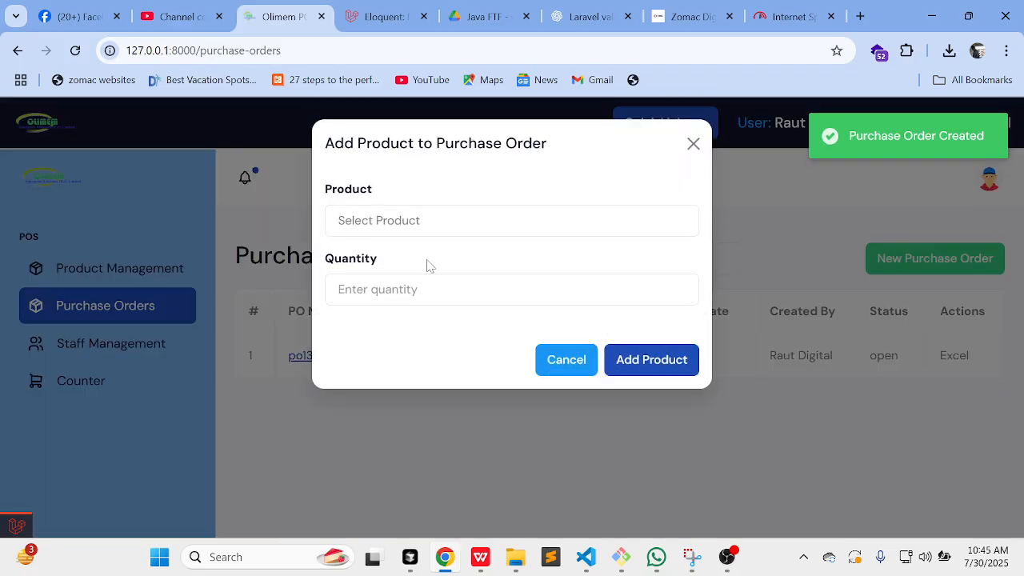
{"action": "left_click", "coordinate": [437, 227]}
{"action": "left_click", "coordinate": [420, 270]}
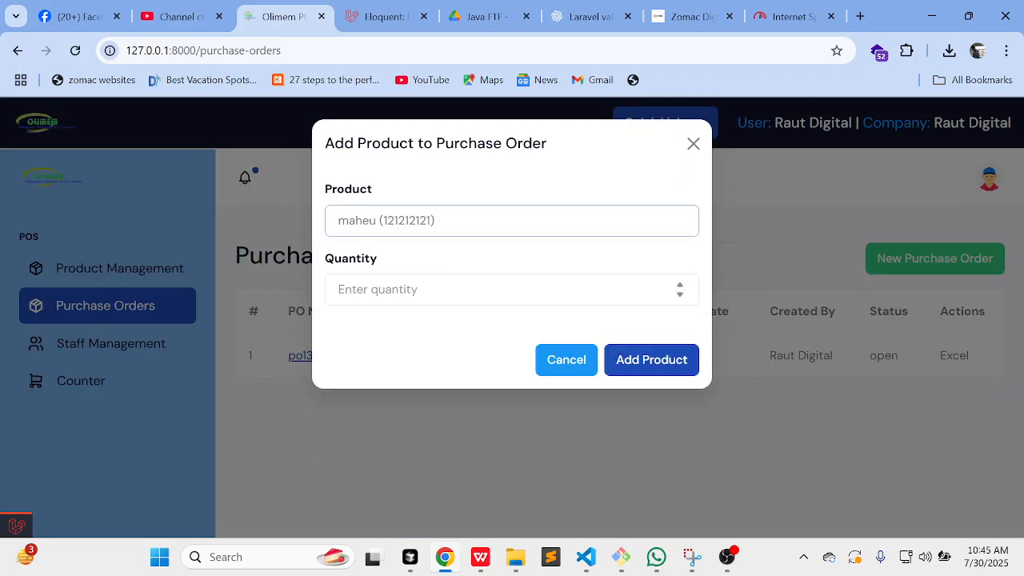
{"action": "key", "text": "Tab"}
{"action": "type", "text": "1"}
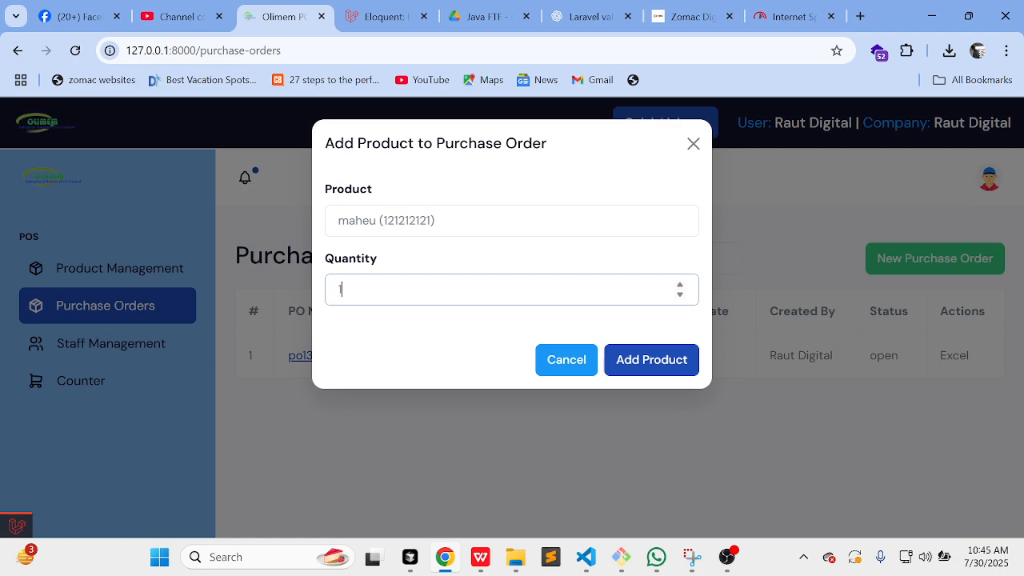
{"action": "type", "text": "00"}
{"action": "left_click", "coordinate": [663, 364]}
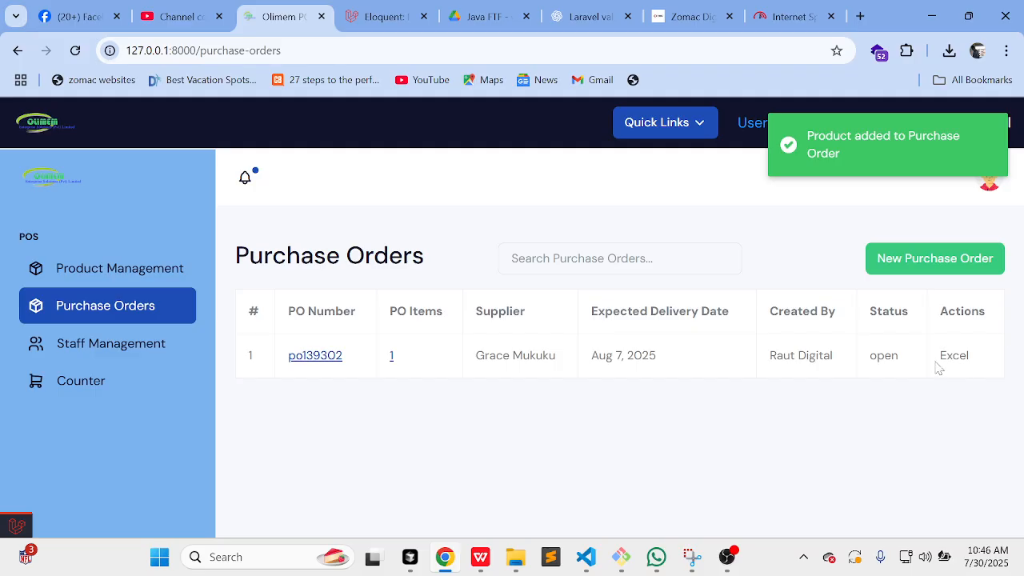
{"action": "left_click", "coordinate": [960, 370]}
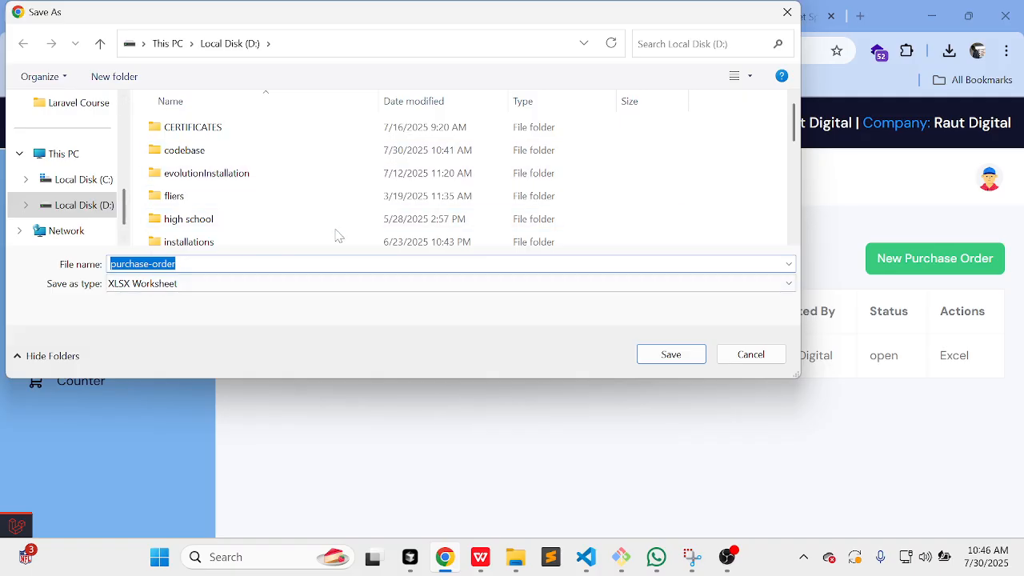
Step: Save purchase-order.xlsx into D:\codebase and open it from Chrome's recent downloads
{"action": "left_click", "coordinate": [217, 157]}
{"action": "double_click", "coordinate": [218, 156]}
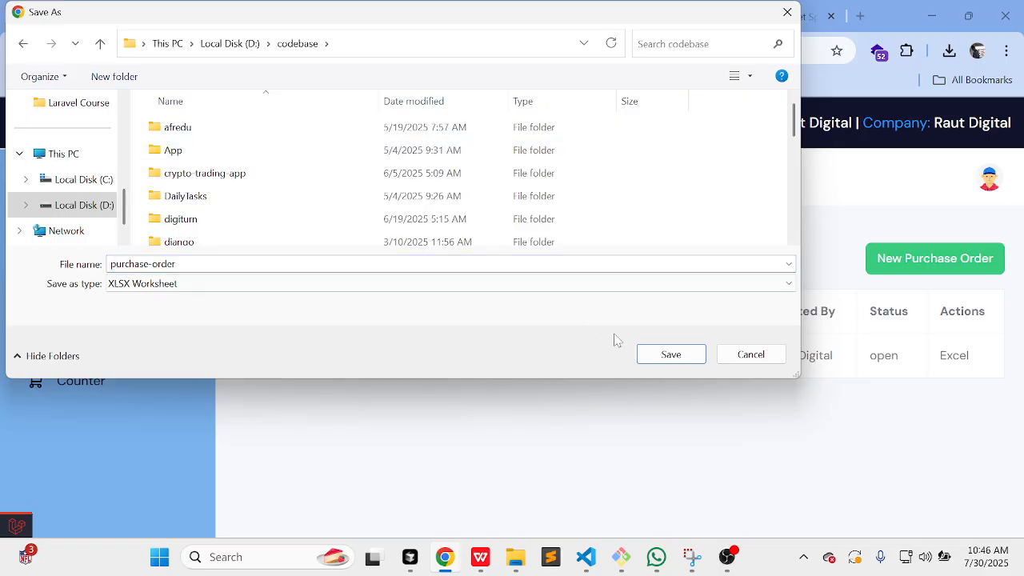
{"action": "left_click", "coordinate": [671, 355]}
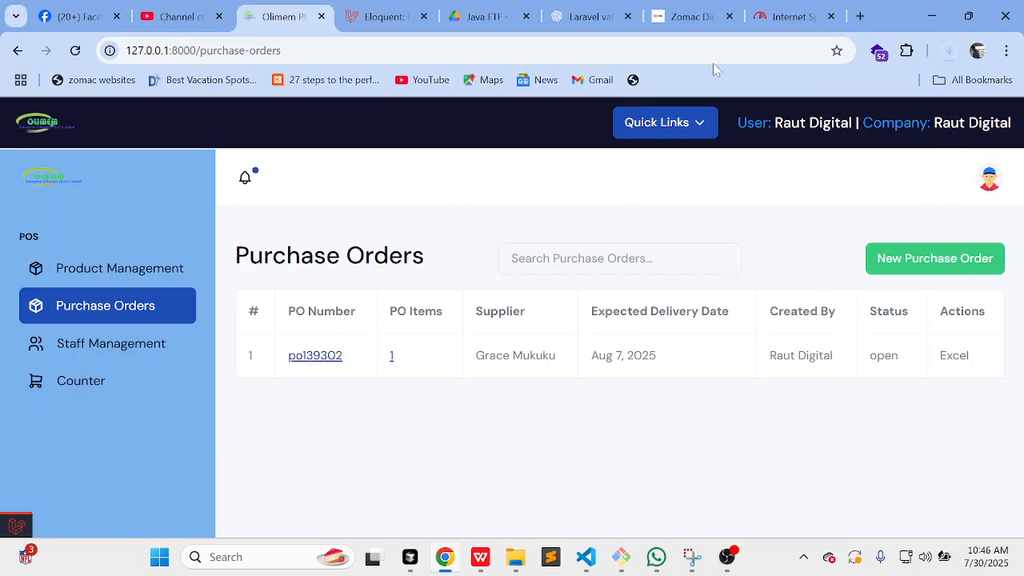
{"action": "left_click", "coordinate": [949, 53]}
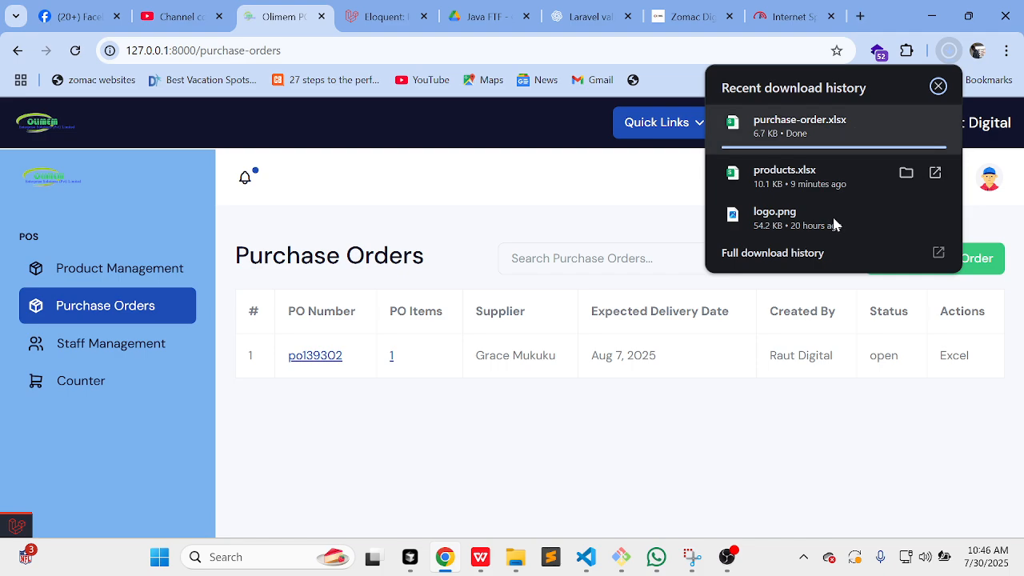
{"action": "left_click", "coordinate": [827, 128]}
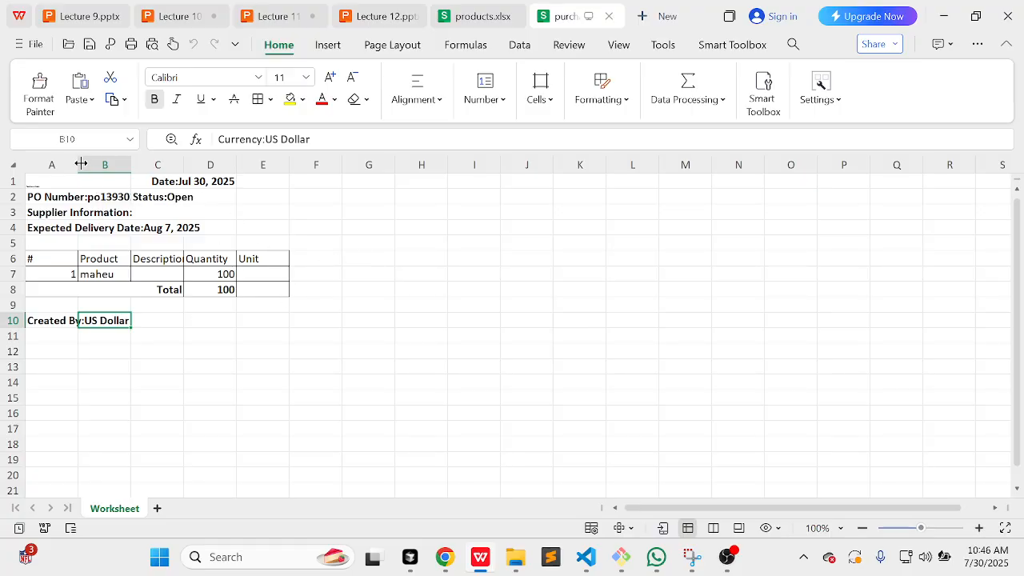
Step: Widen columns A and B and inspect the supplier details in cell A3
{"action": "left_click_drag", "start_coordinate": [81, 164], "coordinate": [214, 164]}
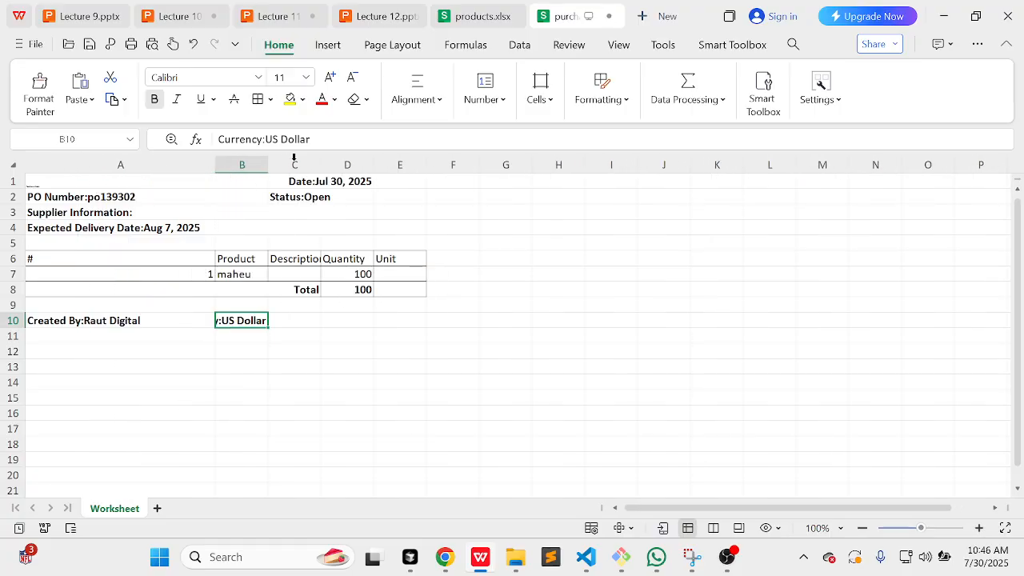
{"action": "left_click_drag", "start_coordinate": [264, 164], "coordinate": [596, 174]}
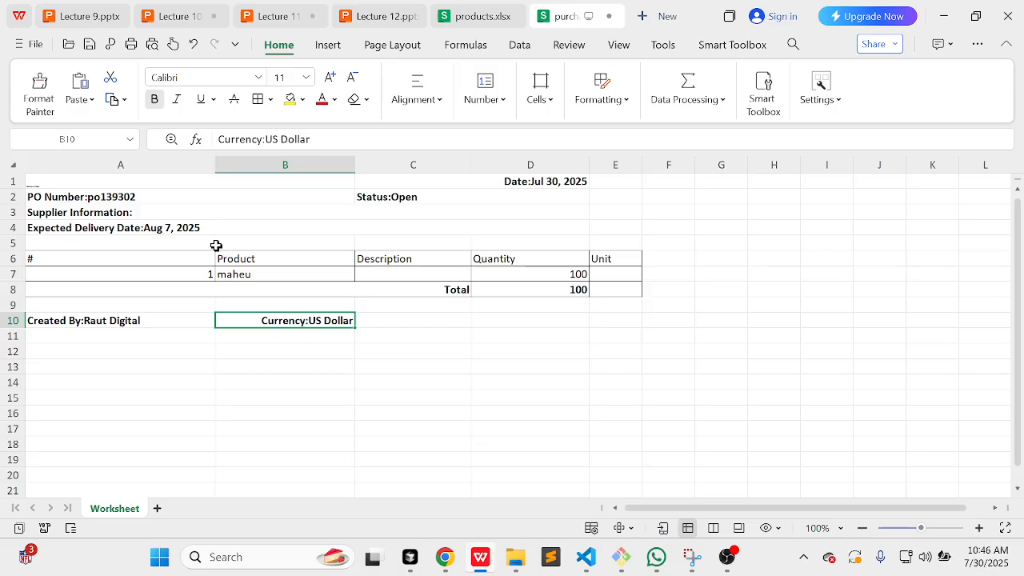
{"action": "left_click", "coordinate": [112, 208]}
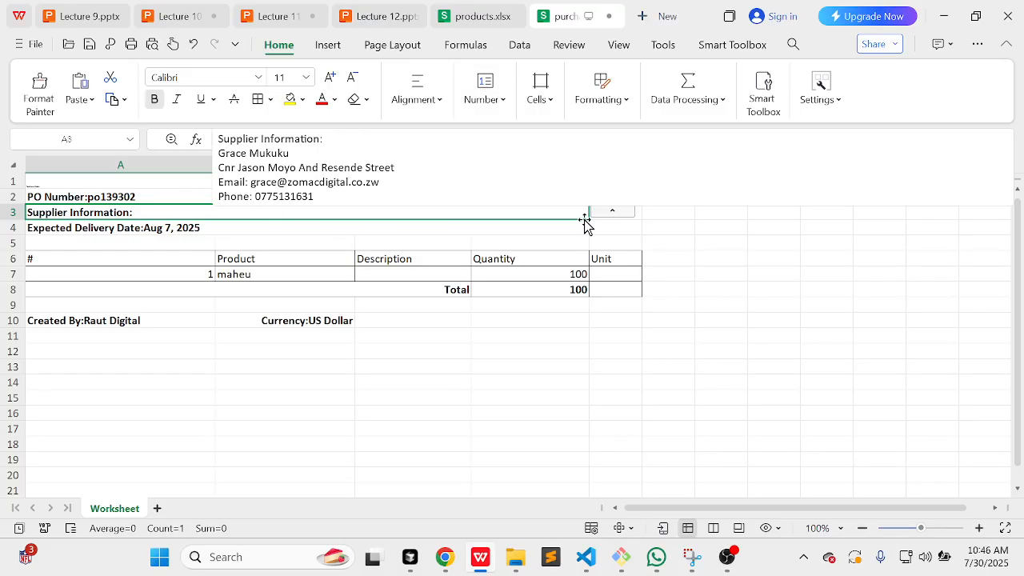
{"action": "left_click_drag", "start_coordinate": [585, 224], "coordinate": [589, 253]}
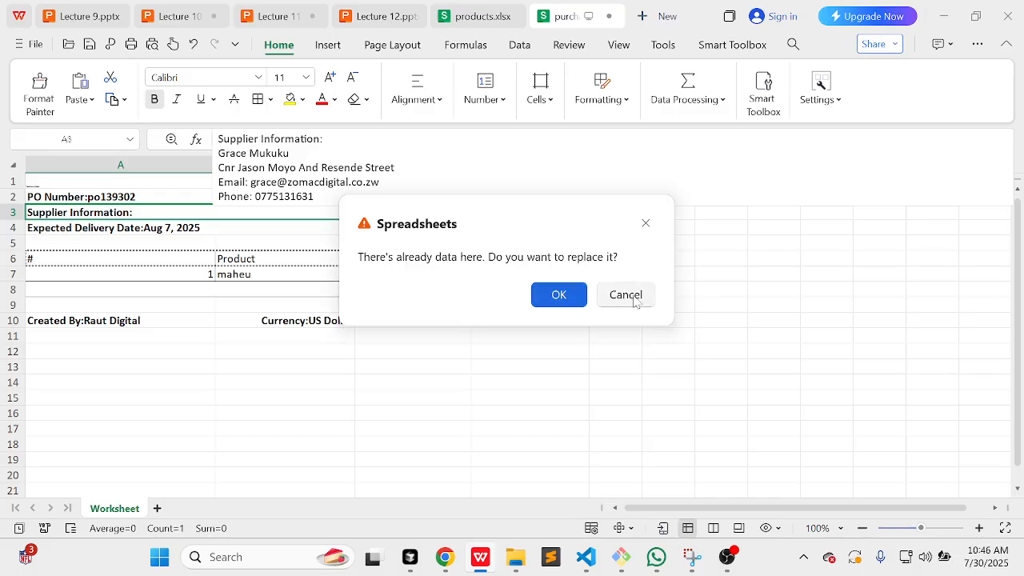
{"action": "left_click", "coordinate": [635, 301]}
{"action": "double_click", "coordinate": [157, 212]}
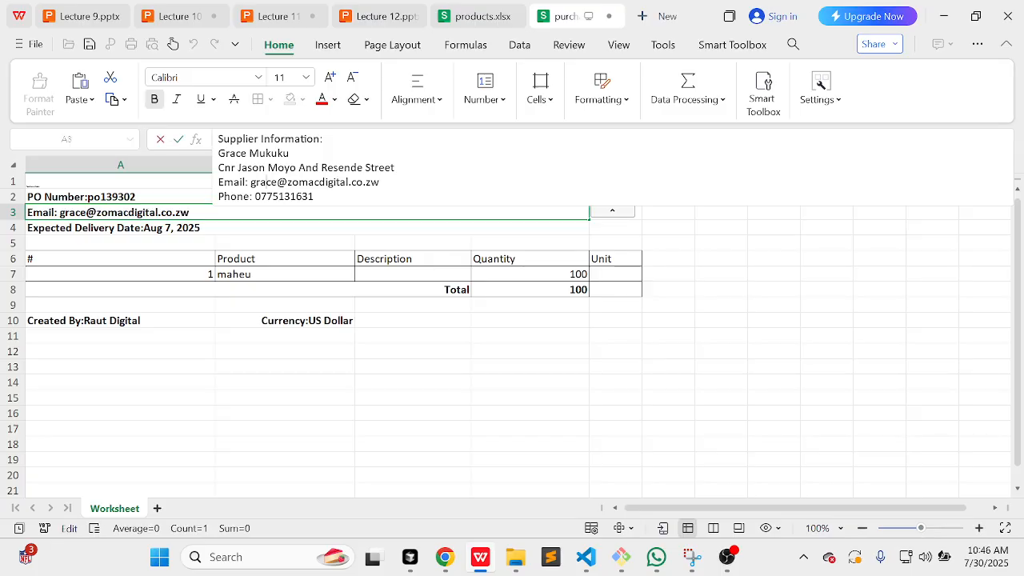
{"action": "double_click", "coordinate": [157, 258]}
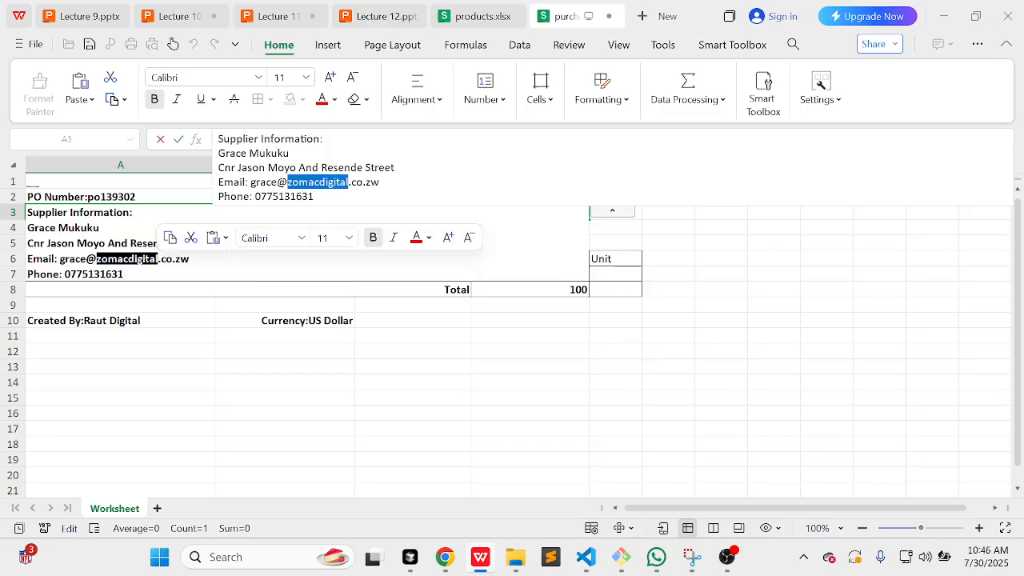
{"action": "left_click", "coordinate": [235, 317]}
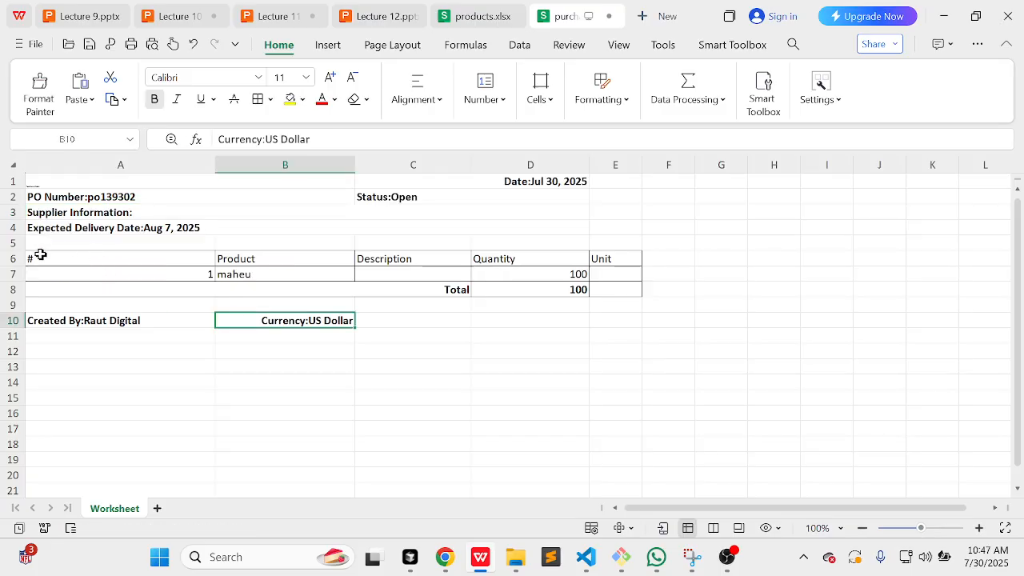
Step: Make rows 5 and 3 taller so the supplier details show
{"action": "left_click_drag", "start_coordinate": [20, 248], "coordinate": [20, 320]}
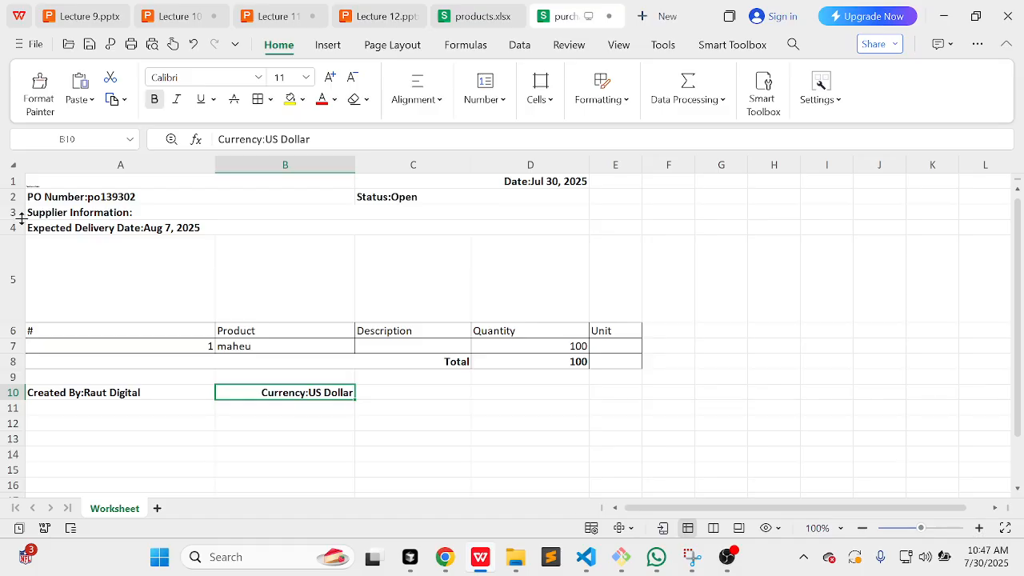
{"action": "left_click_drag", "start_coordinate": [22, 220], "coordinate": [22, 297]}
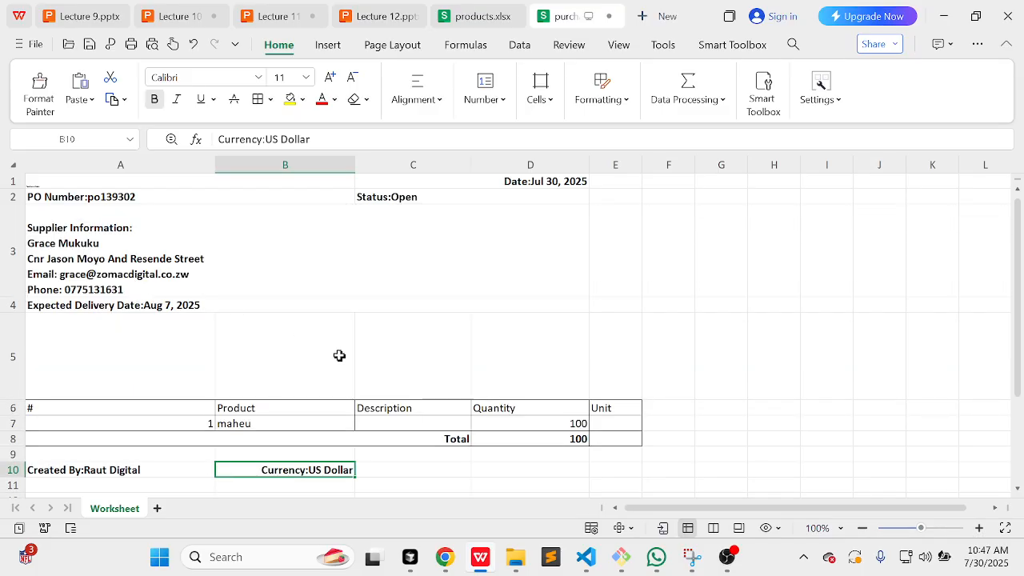
{"action": "scroll", "coordinate": [340, 356], "scroll_direction": "down", "scroll_amount": 1}
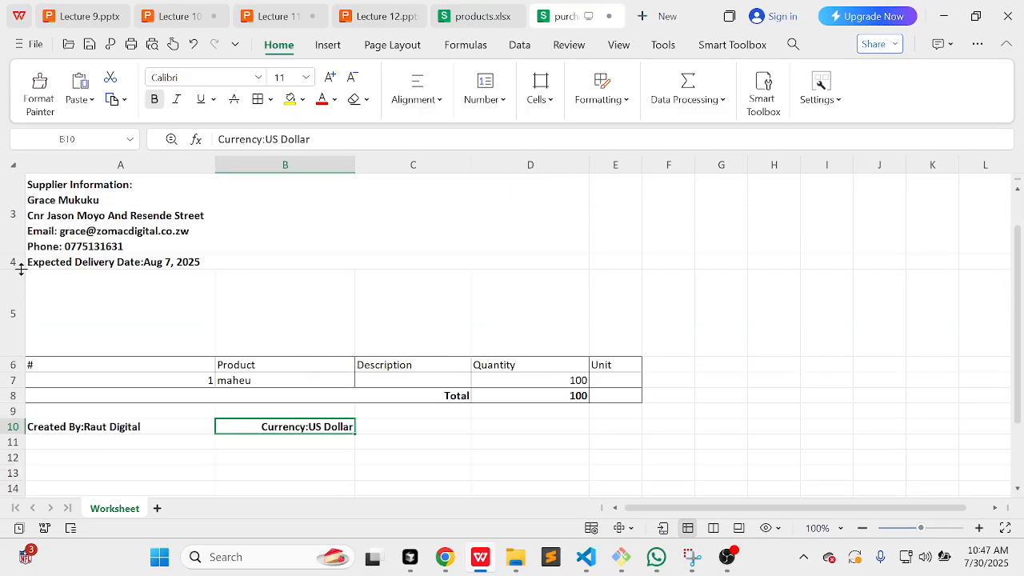
{"action": "left_click_drag", "start_coordinate": [21, 269], "coordinate": [21, 296]}
{"action": "scroll", "coordinate": [300, 337], "scroll_direction": "down", "scroll_amount": 2}
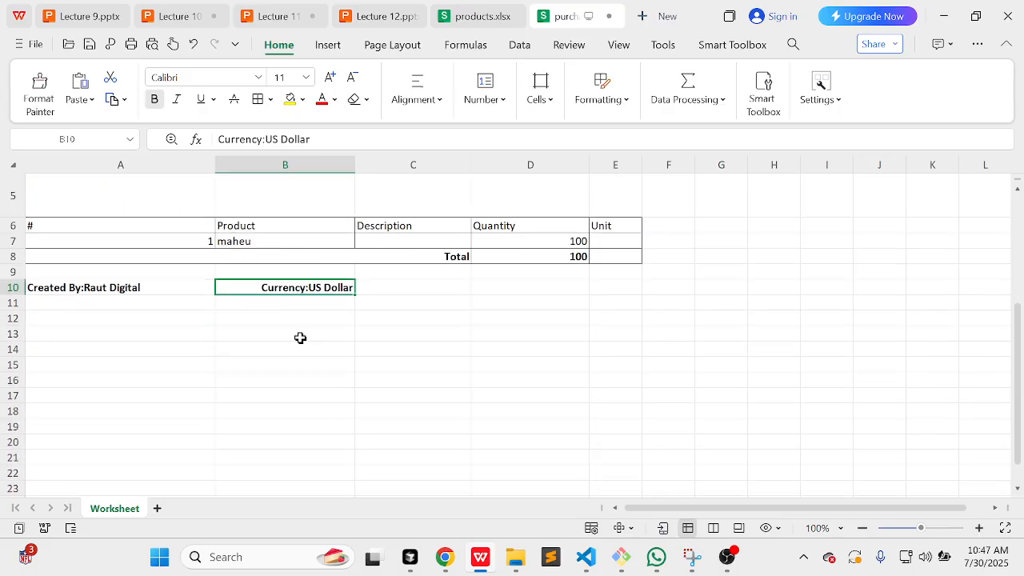
{"action": "scroll", "coordinate": [300, 338], "scroll_direction": "up", "scroll_amount": 3}
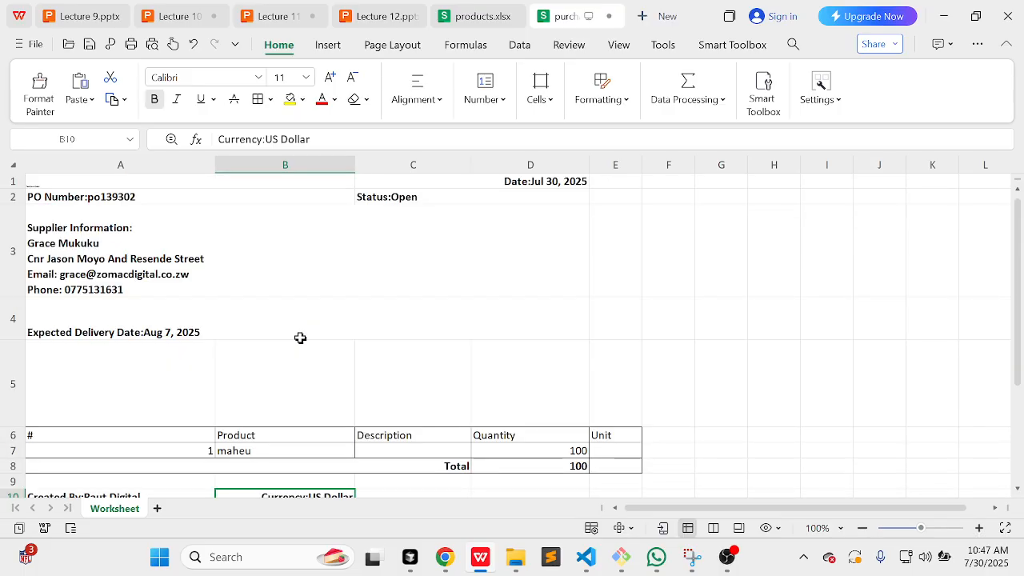
Step: Enlarge row 1 and check maheu's quantity of 100 in D7
{"action": "left_click_drag", "start_coordinate": [23, 189], "coordinate": [31, 276]}
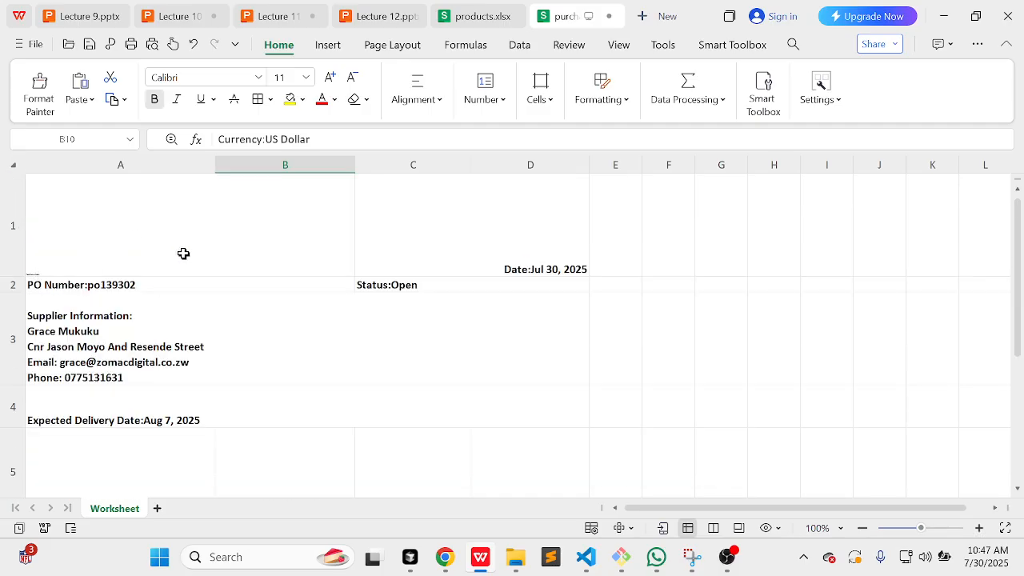
{"action": "left_click_drag", "start_coordinate": [19, 278], "coordinate": [29, 232]}
{"action": "scroll", "coordinate": [312, 330], "scroll_direction": "down", "scroll_amount": 5}
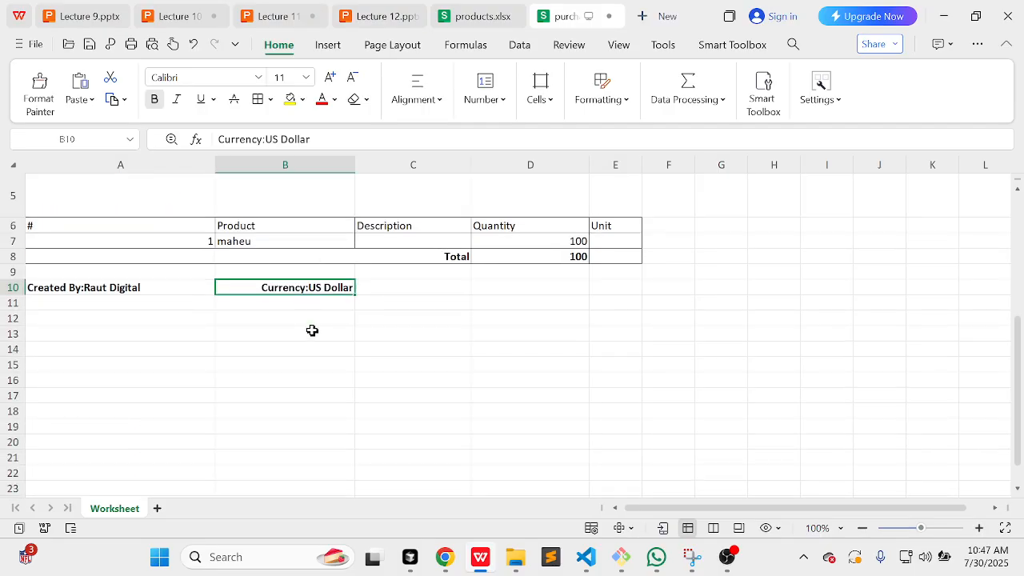
{"action": "scroll", "coordinate": [312, 330], "scroll_direction": "up", "scroll_amount": 1}
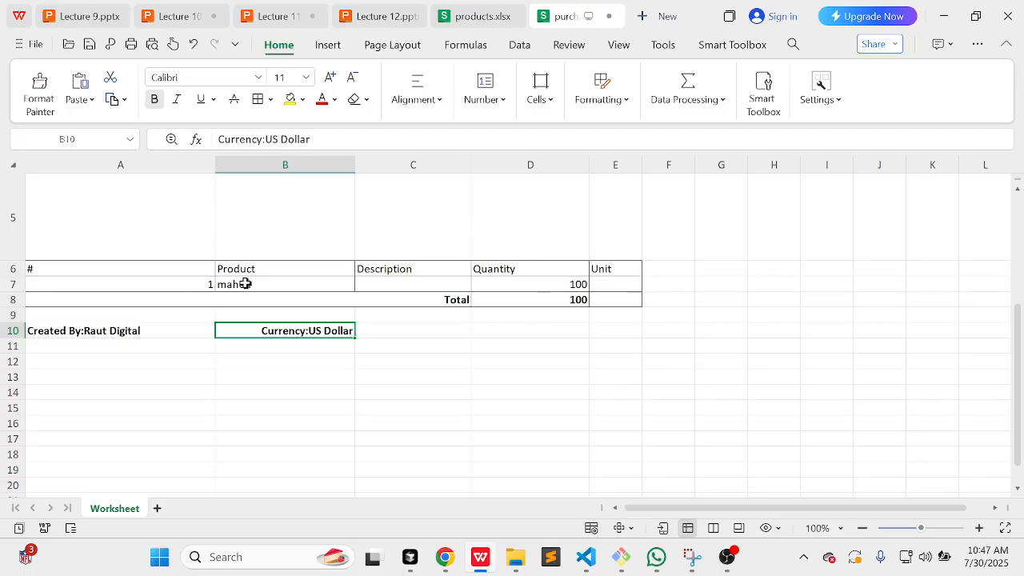
{"action": "left_click", "coordinate": [574, 284]}
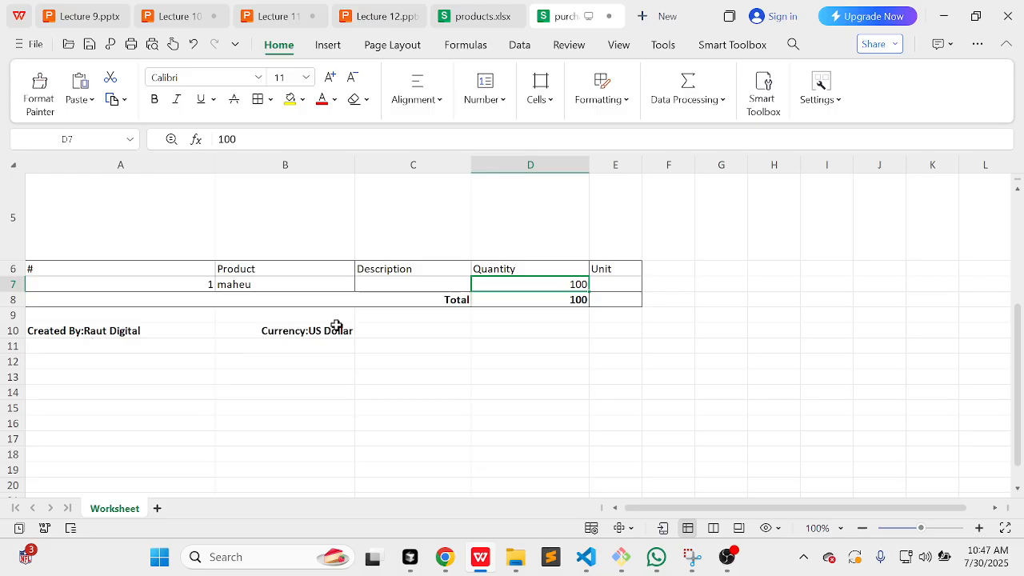
{"action": "scroll", "coordinate": [403, 311], "scroll_direction": "up", "scroll_amount": 3}
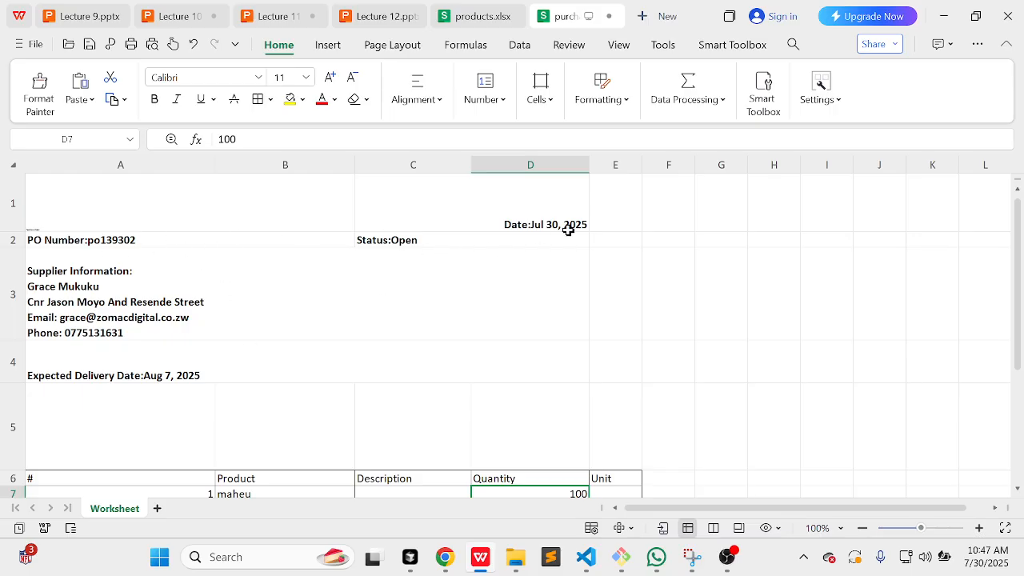
{"action": "scroll", "coordinate": [383, 408], "scroll_direction": "down", "scroll_amount": 3}
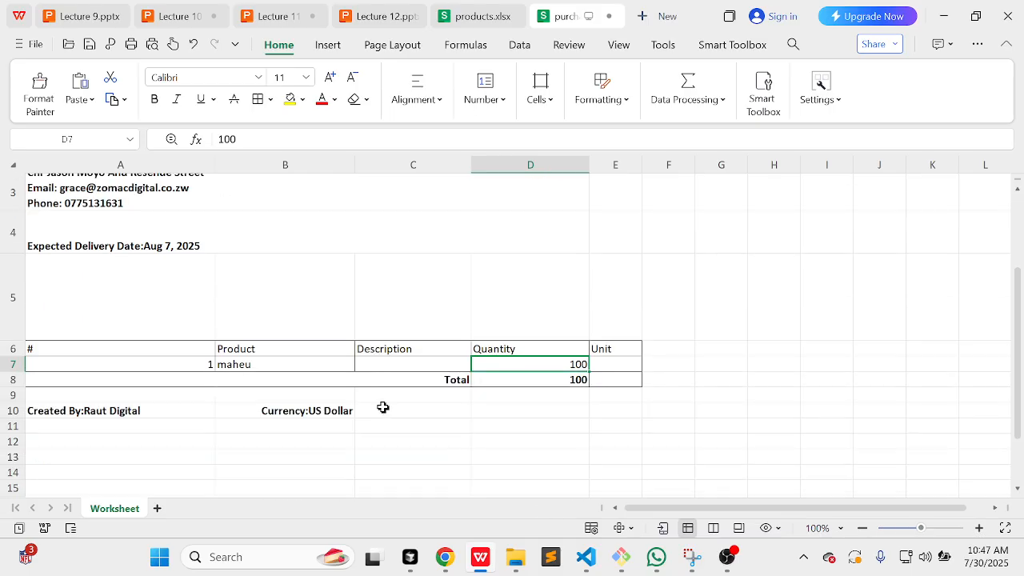
{"action": "scroll", "coordinate": [382, 407], "scroll_direction": "down", "scroll_amount": 6}
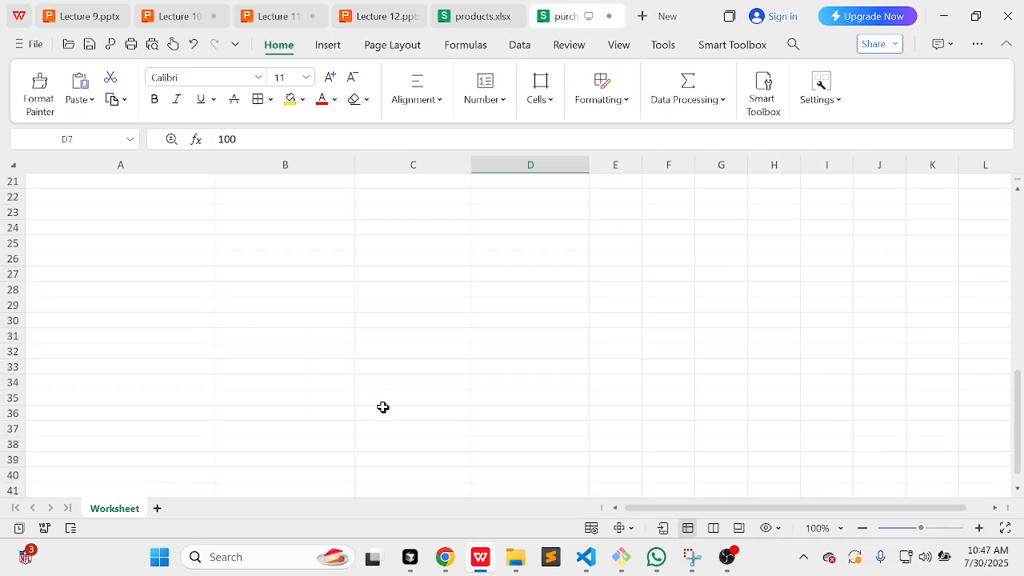
{"action": "scroll", "coordinate": [382, 407], "scroll_direction": "up", "scroll_amount": 6}
{"action": "scroll", "coordinate": [382, 407], "scroll_direction": "up", "scroll_amount": 1}
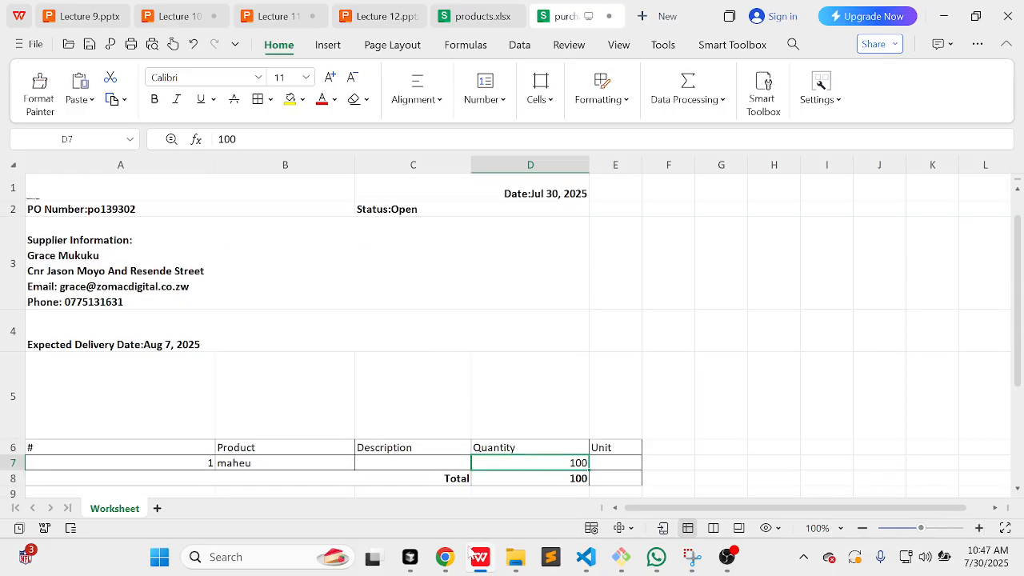
Step: Open po139302's goods received note and scroll to the pending maheu item, quantity 100
{"action": "left_click", "coordinate": [445, 555]}
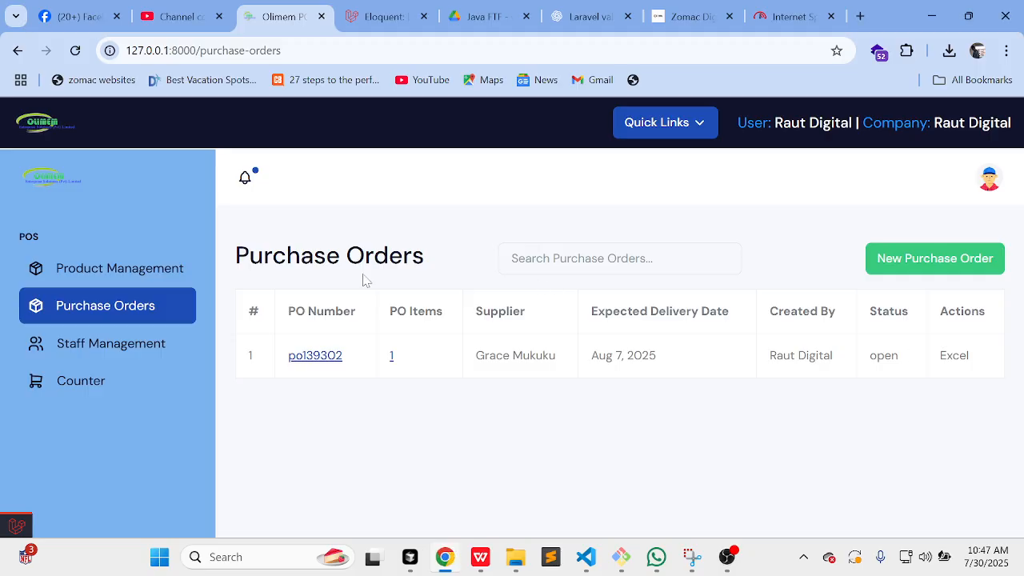
{"action": "left_click", "coordinate": [319, 361]}
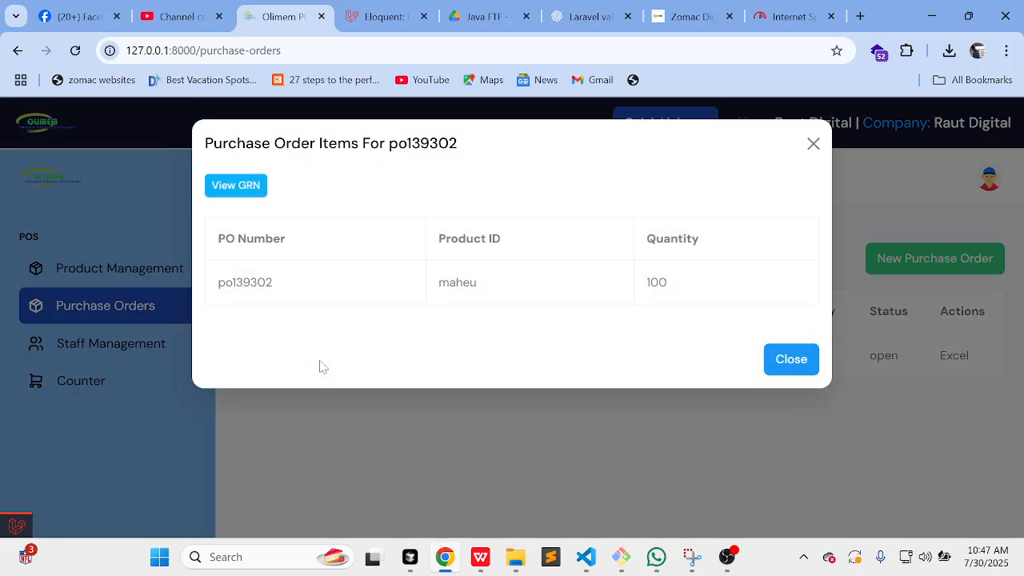
{"action": "left_click", "coordinate": [232, 192]}
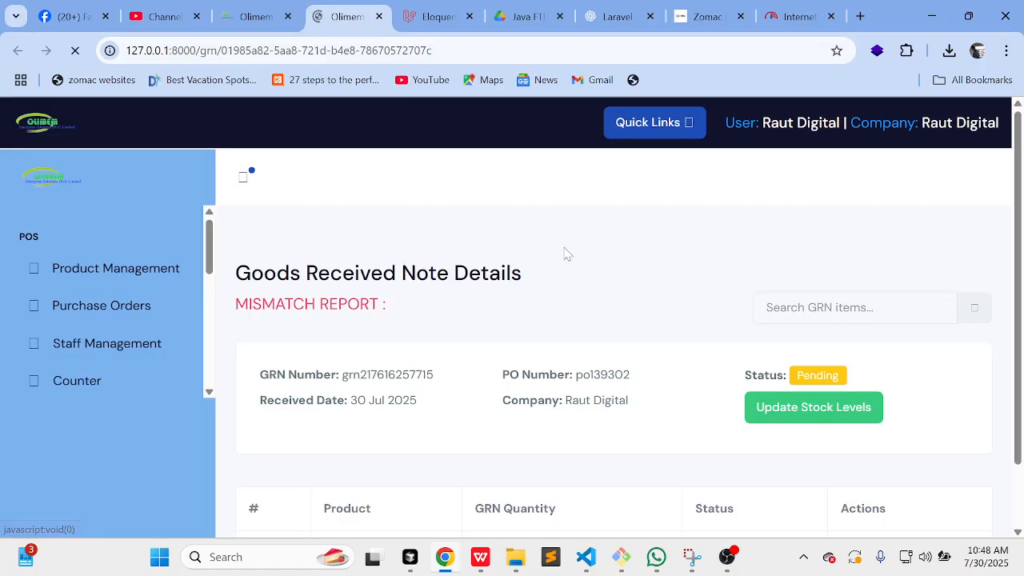
{"action": "scroll", "coordinate": [564, 254], "scroll_direction": "down", "scroll_amount": 1}
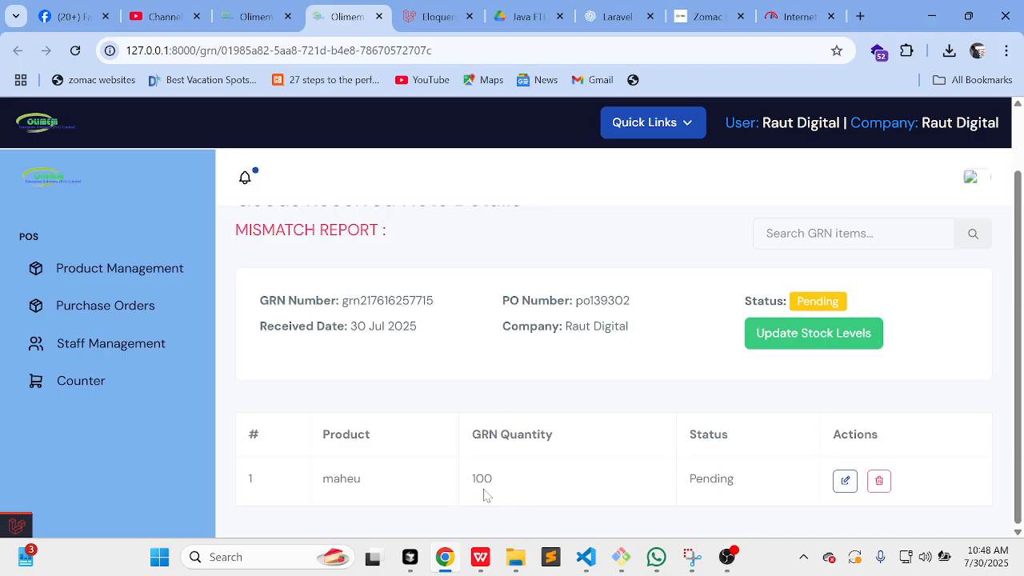
Step: Change maheu's received quantity on the GRN from 100 to 90
{"action": "left_click", "coordinate": [844, 482]}
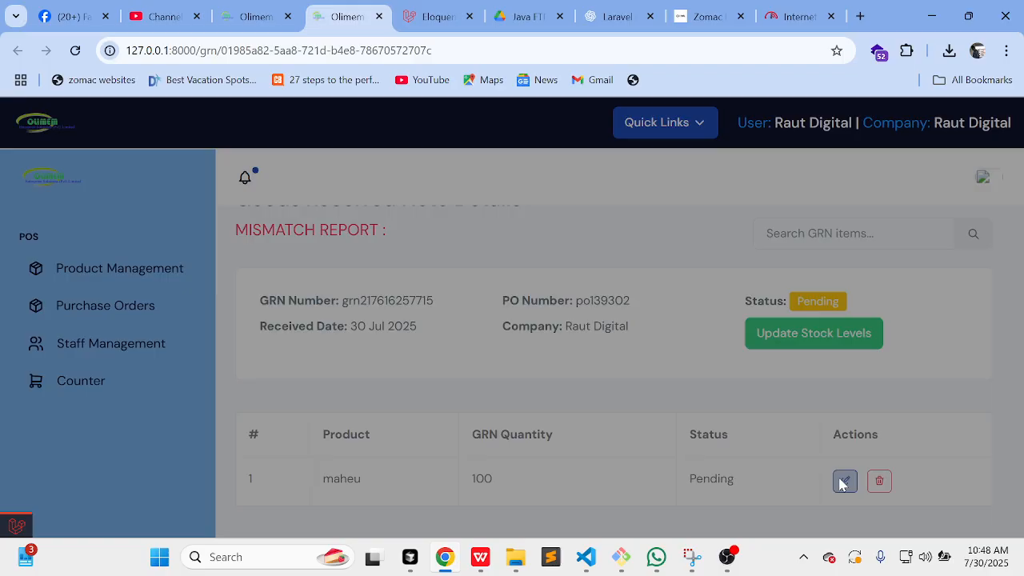
{"action": "left_click", "coordinate": [339, 220]}
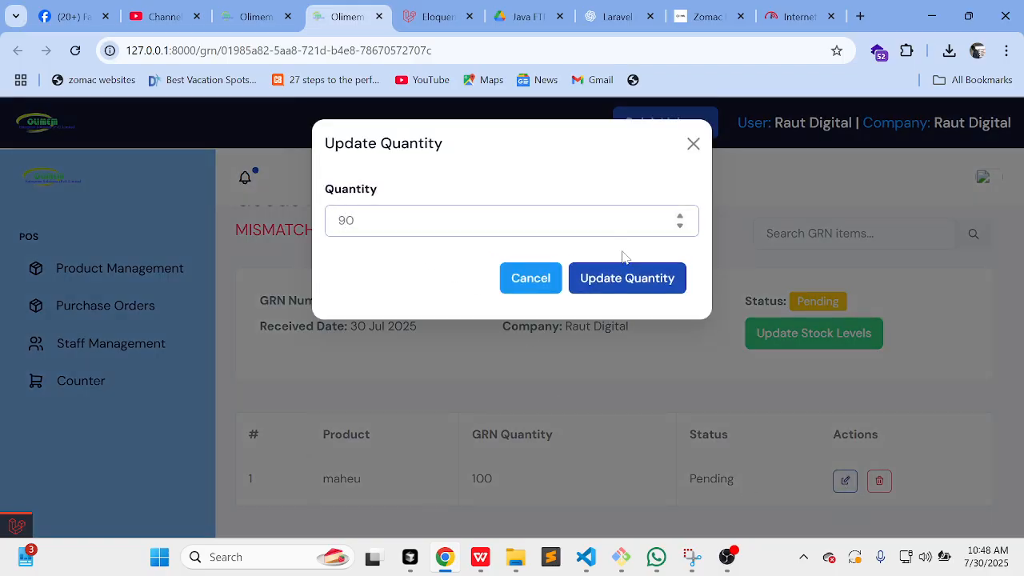
{"action": "type", "text": "90"}
{"action": "left_click", "coordinate": [635, 294]}
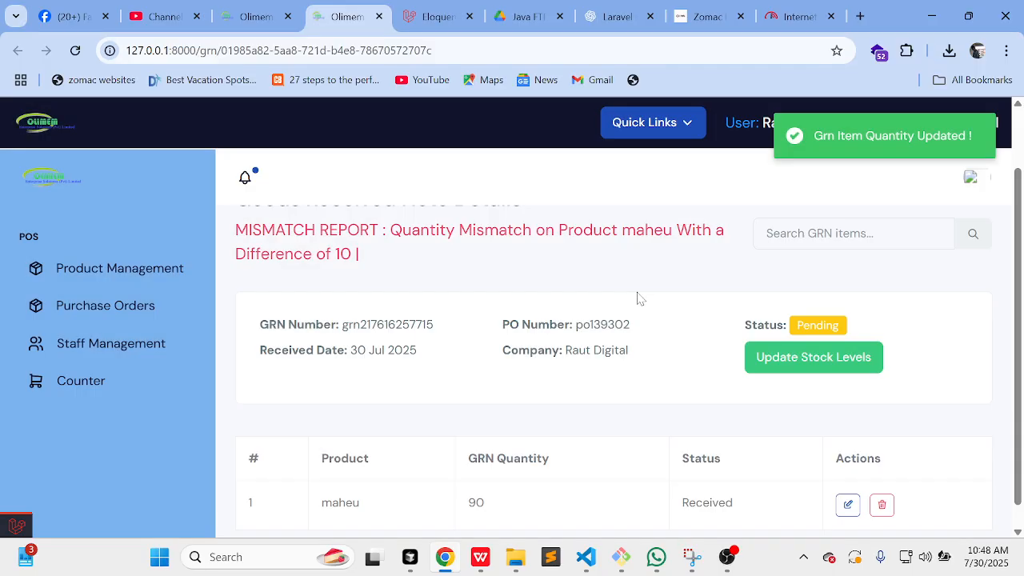
{"action": "scroll", "coordinate": [637, 297], "scroll_direction": "down", "scroll_amount": 1}
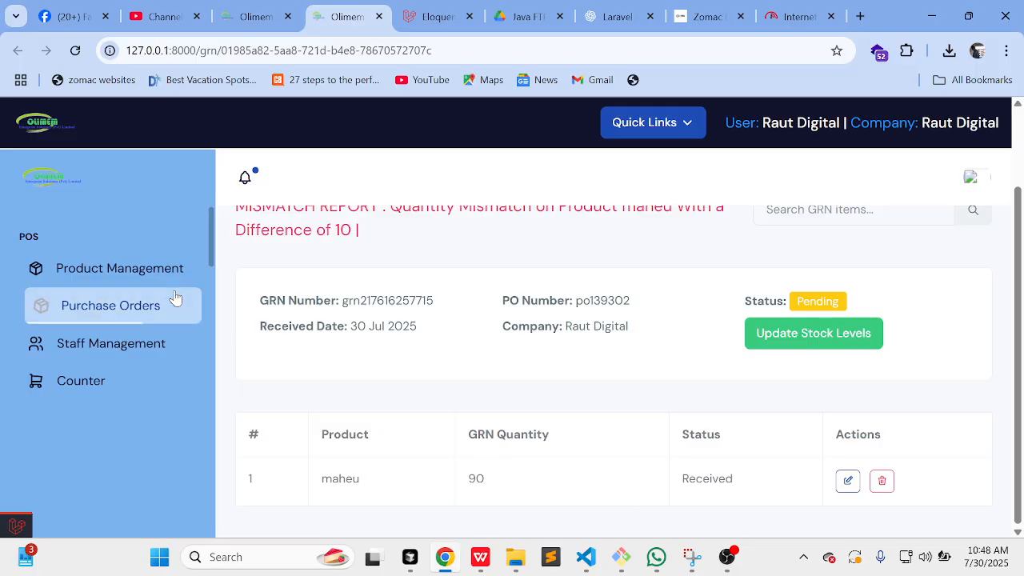
{"action": "left_click", "coordinate": [137, 271]}
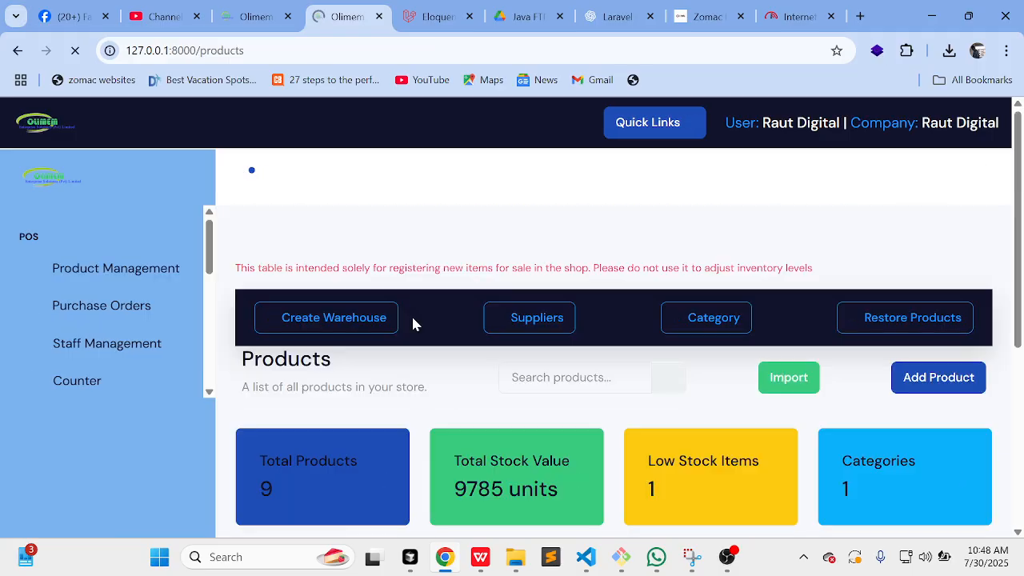
{"action": "scroll", "coordinate": [412, 316], "scroll_direction": "down", "scroll_amount": 4}
{"action": "scroll", "coordinate": [412, 317], "scroll_direction": "down", "scroll_amount": 2}
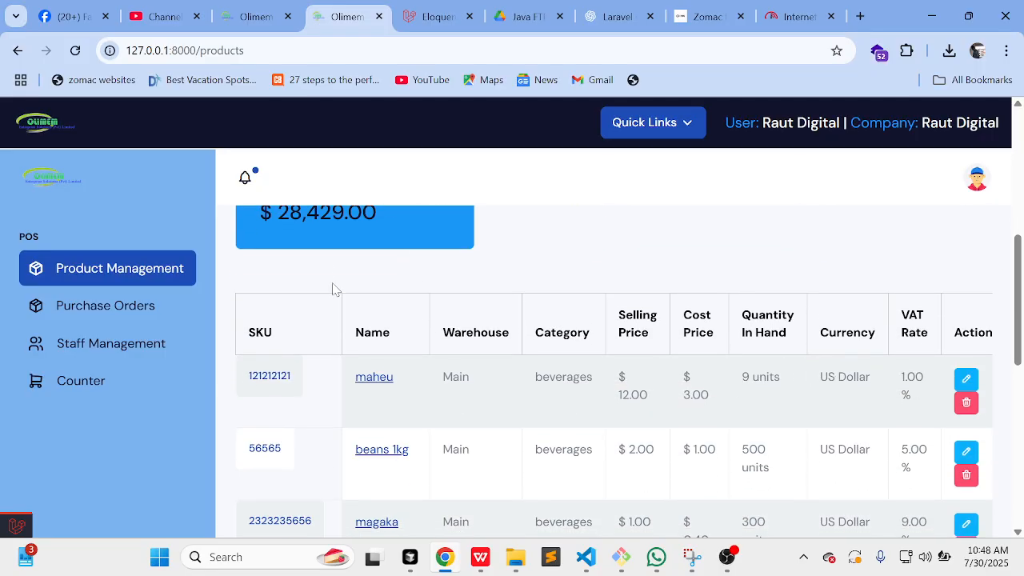
{"action": "left_click", "coordinate": [128, 324]}
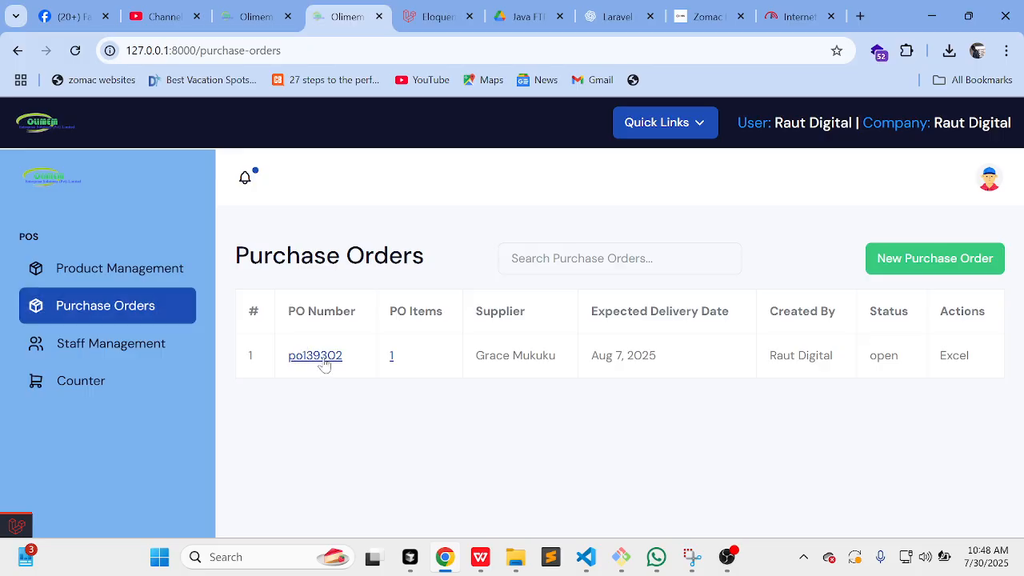
{"action": "left_click", "coordinate": [324, 361]}
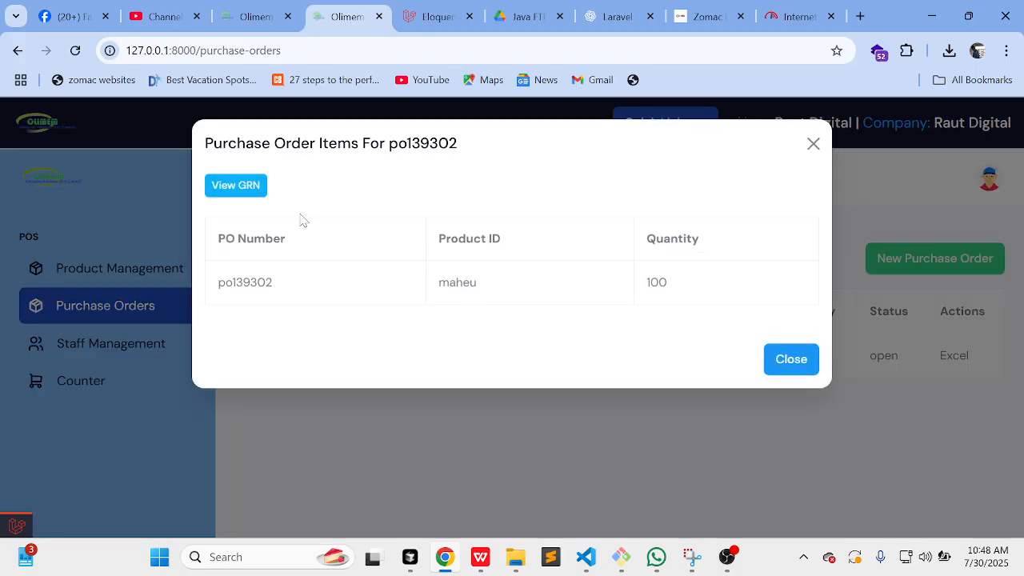
{"action": "left_click", "coordinate": [253, 194]}
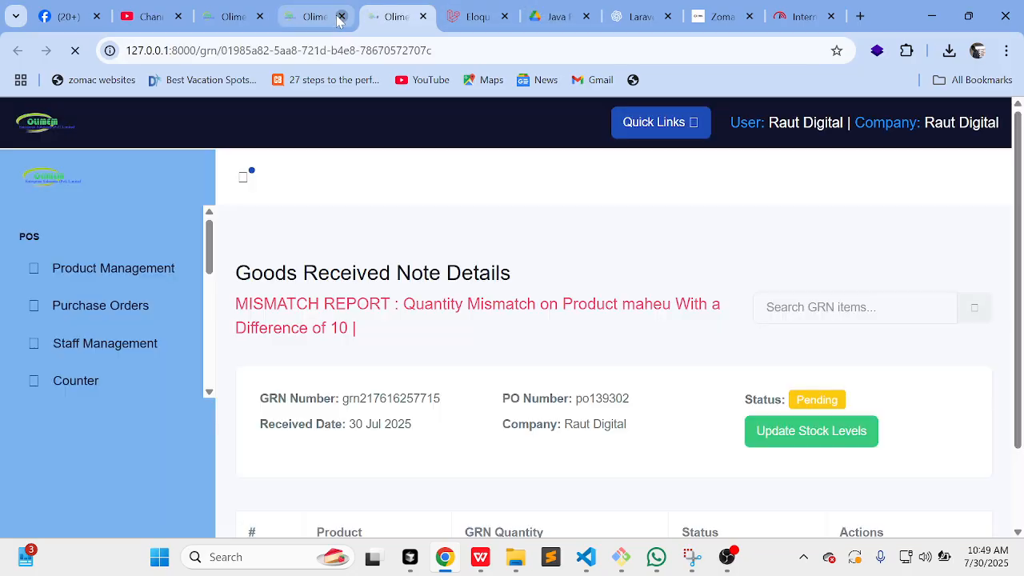
{"action": "scroll", "coordinate": [512, 404], "scroll_direction": "down", "scroll_amount": 1}
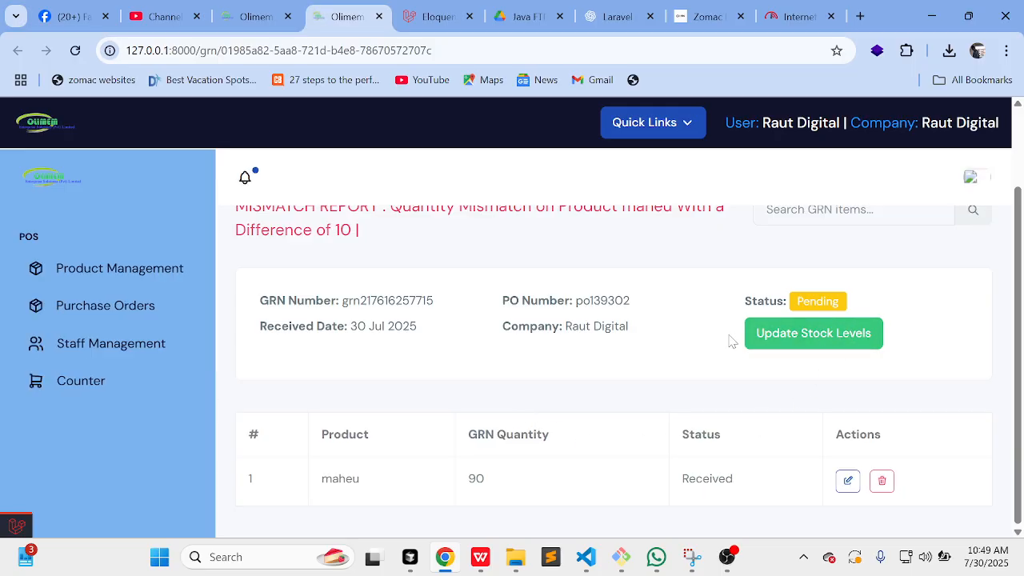
Step: Update stock levels from the goods received note and confirm the update
{"action": "left_click", "coordinate": [817, 335]}
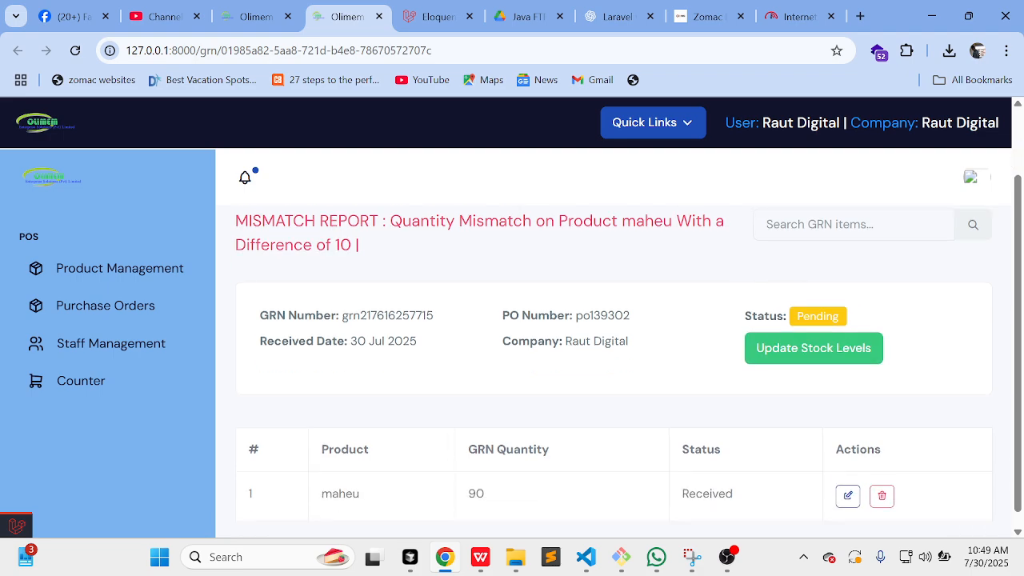
{"action": "left_click", "coordinate": [789, 349]}
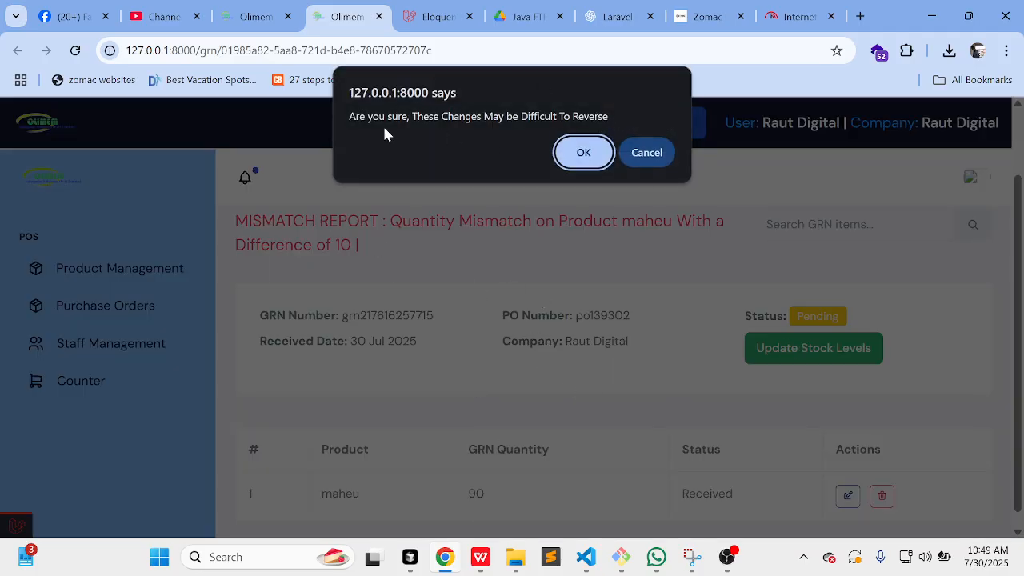
{"action": "left_click", "coordinate": [599, 140]}
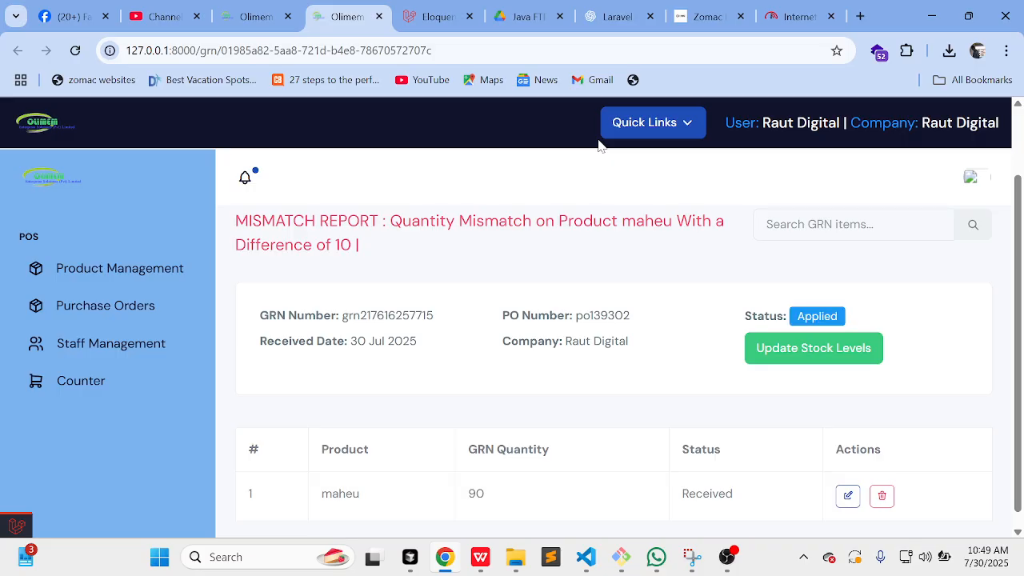
Step: Verify maheu now has 99 units, then check po139302 shows partially_received
{"action": "left_click", "coordinate": [164, 260]}
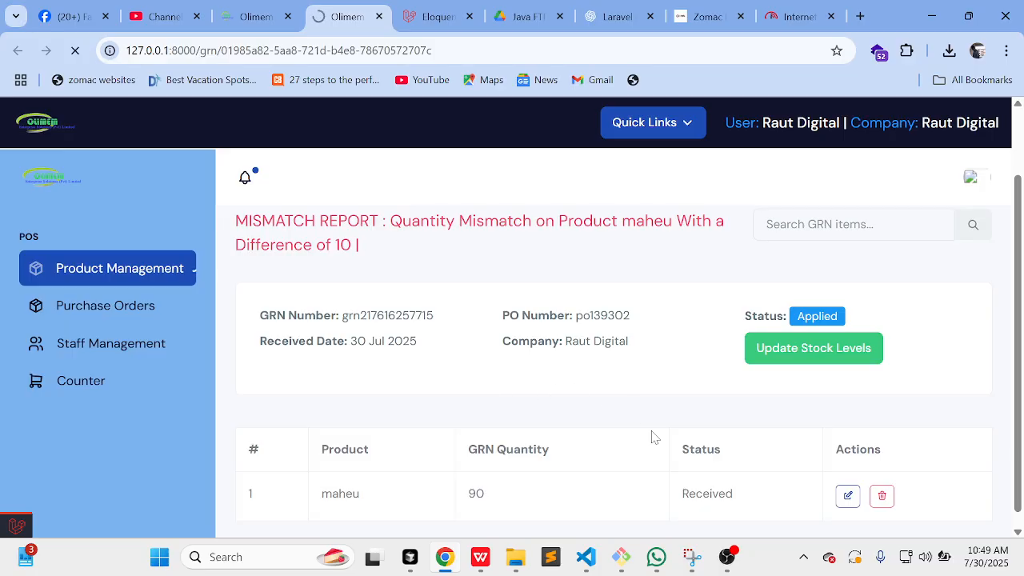
{"action": "scroll", "coordinate": [652, 436], "scroll_direction": "down", "scroll_amount": 1}
{"action": "scroll", "coordinate": [652, 436], "scroll_direction": "down", "scroll_amount": 4}
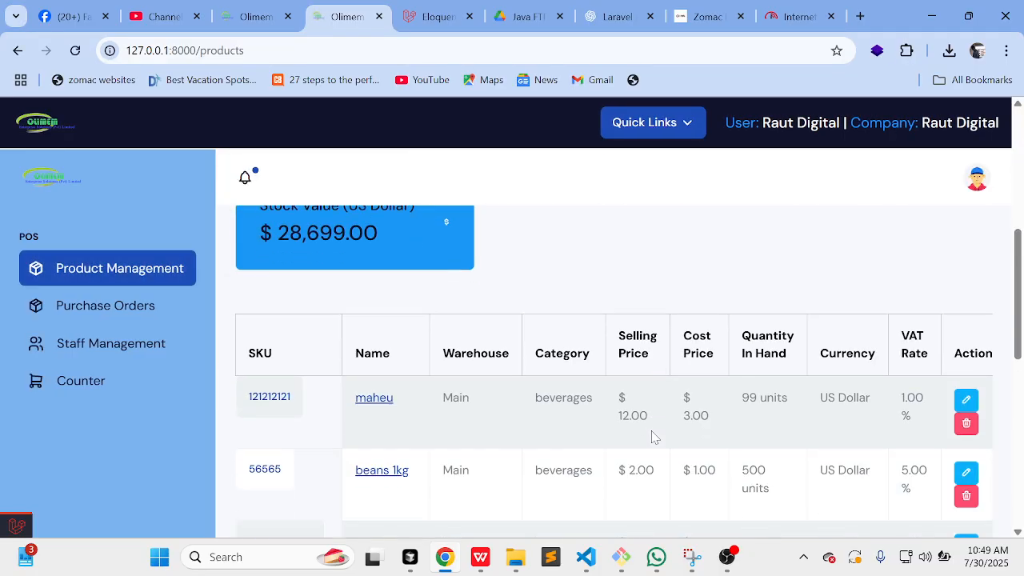
{"action": "left_click_drag", "start_coordinate": [731, 334], "coordinate": [806, 327]}
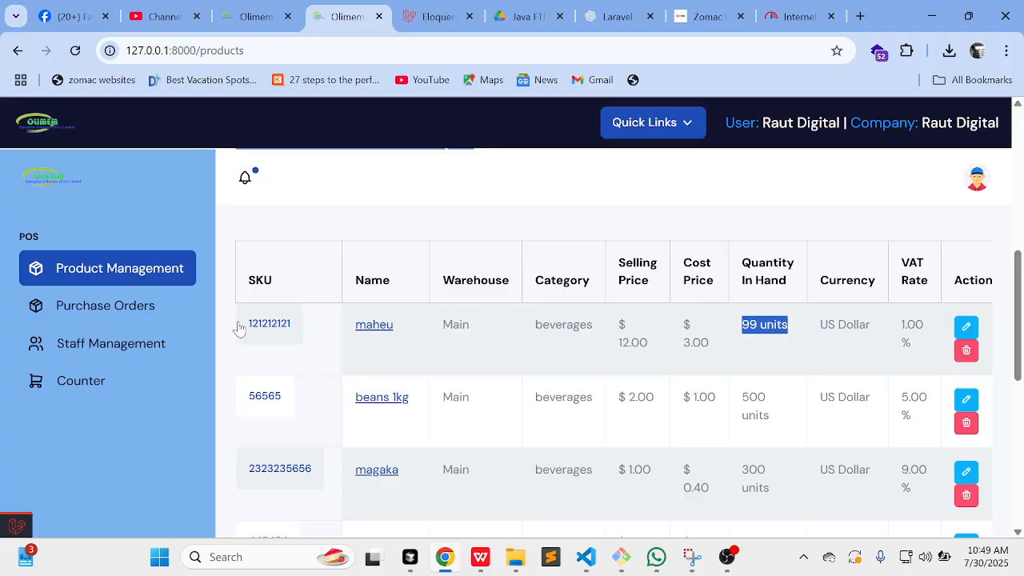
{"action": "left_click", "coordinate": [130, 313]}
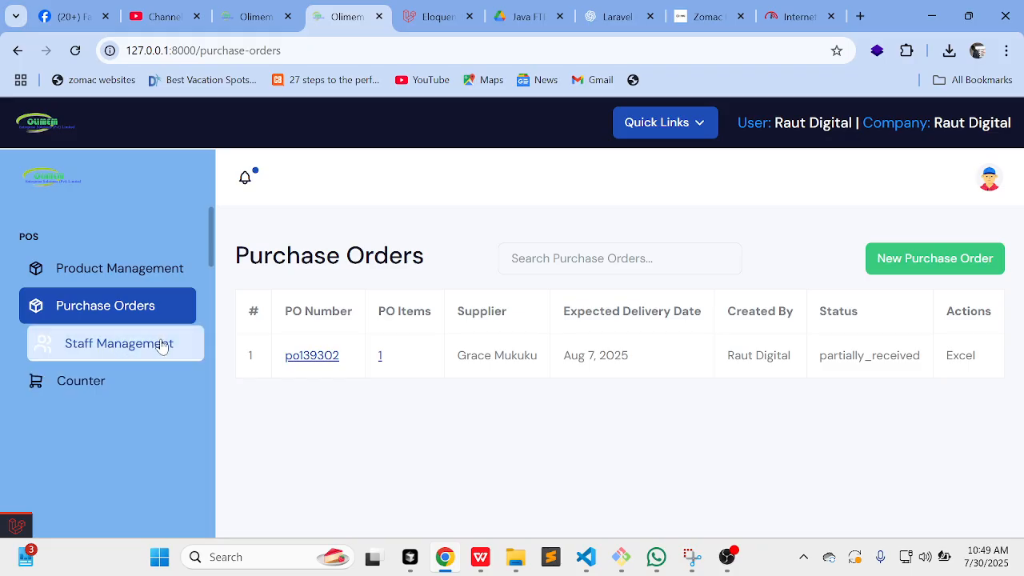
Step: Open Supplier Return Orders from the sidebar and browse its empty list
{"action": "scroll", "coordinate": [154, 360], "scroll_direction": "down", "scroll_amount": 1}
{"action": "scroll", "coordinate": [154, 360], "scroll_direction": "down", "scroll_amount": 1}
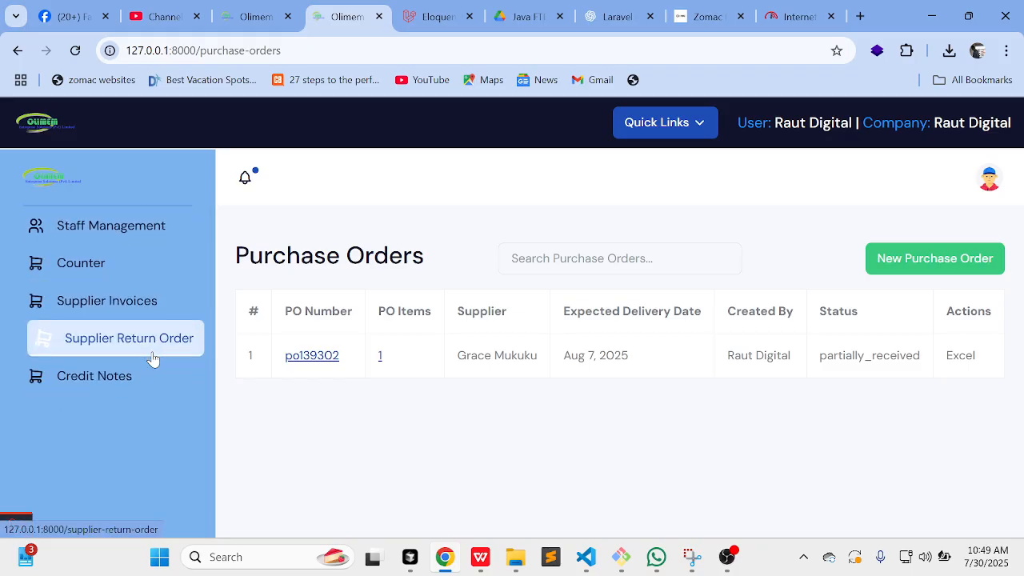
{"action": "scroll", "coordinate": [153, 360], "scroll_direction": "up", "scroll_amount": 1}
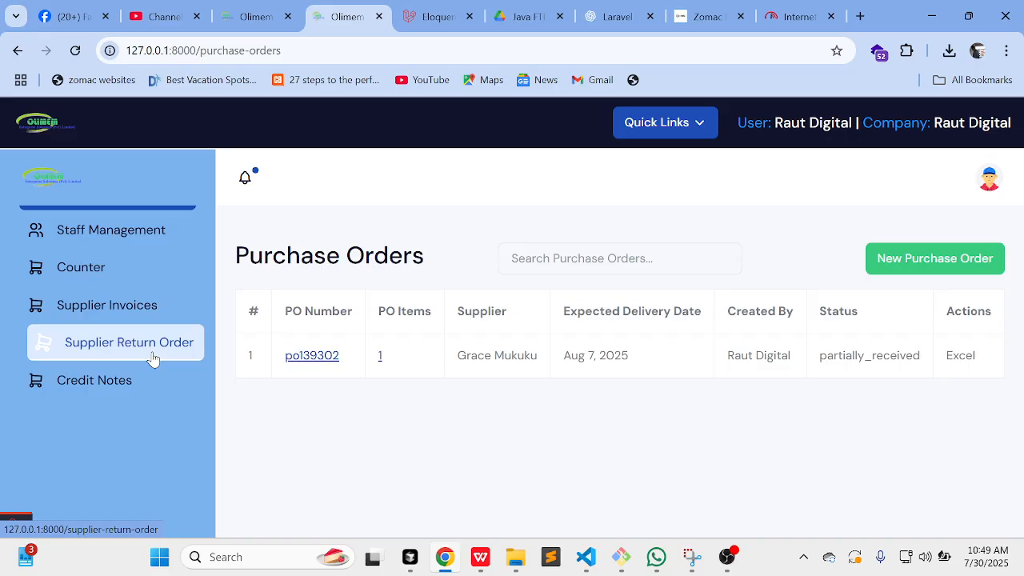
{"action": "left_click", "coordinate": [153, 359]}
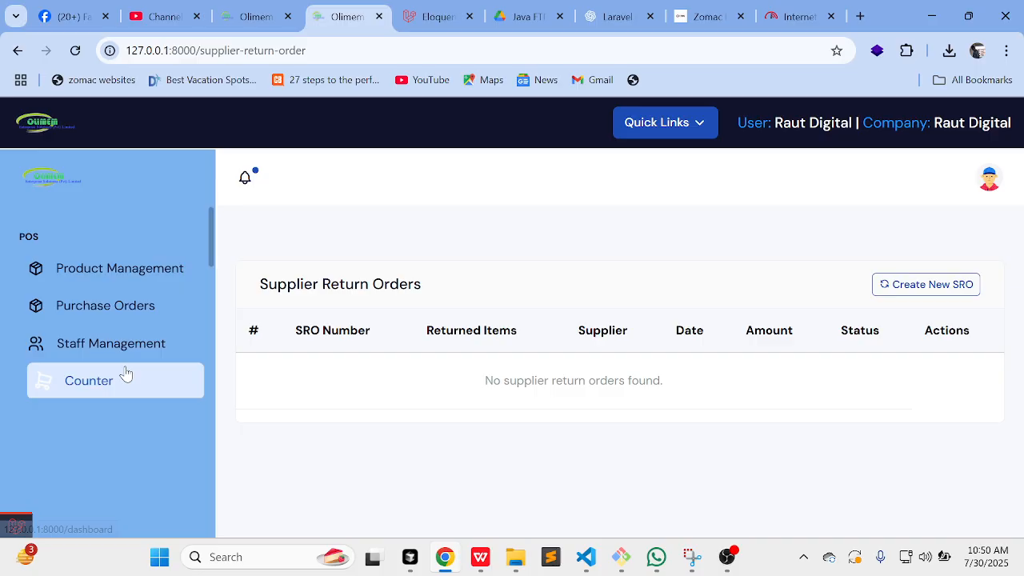
{"action": "scroll", "coordinate": [124, 375], "scroll_direction": "down", "scroll_amount": 3}
{"action": "scroll", "coordinate": [126, 372], "scroll_direction": "down", "scroll_amount": 2}
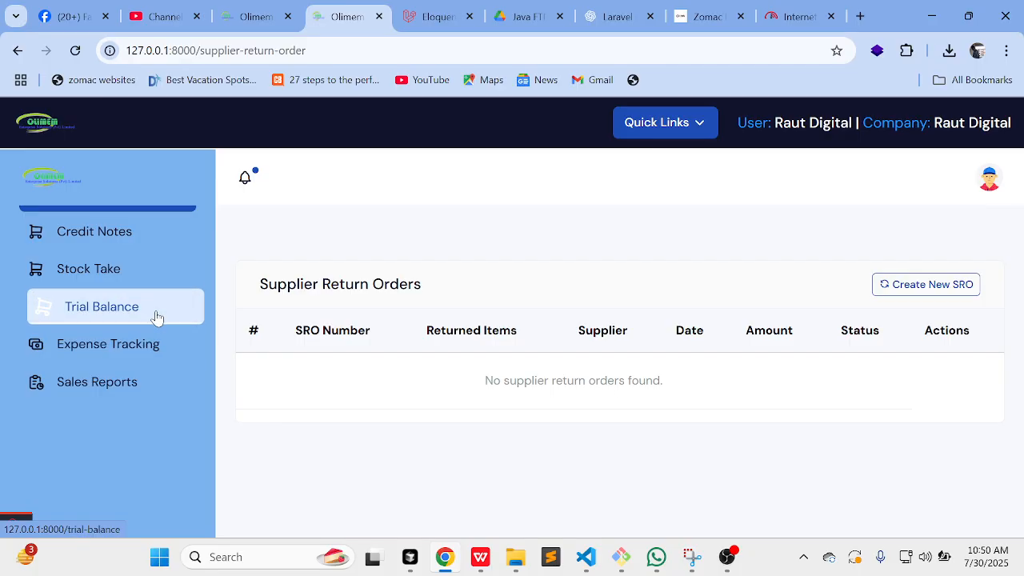
{"action": "scroll", "coordinate": [137, 372], "scroll_direction": "down", "scroll_amount": 1}
{"action": "scroll", "coordinate": [142, 384], "scroll_direction": "up", "scroll_amount": 3}
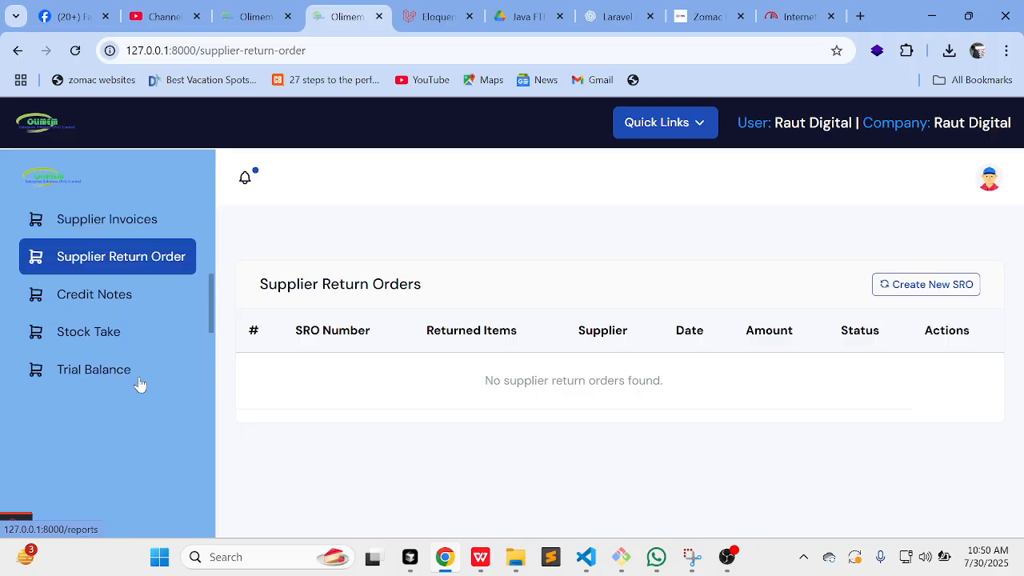
{"action": "scroll", "coordinate": [140, 385], "scroll_direction": "up", "scroll_amount": 2}
{"action": "scroll", "coordinate": [140, 385], "scroll_direction": "down", "scroll_amount": 2}
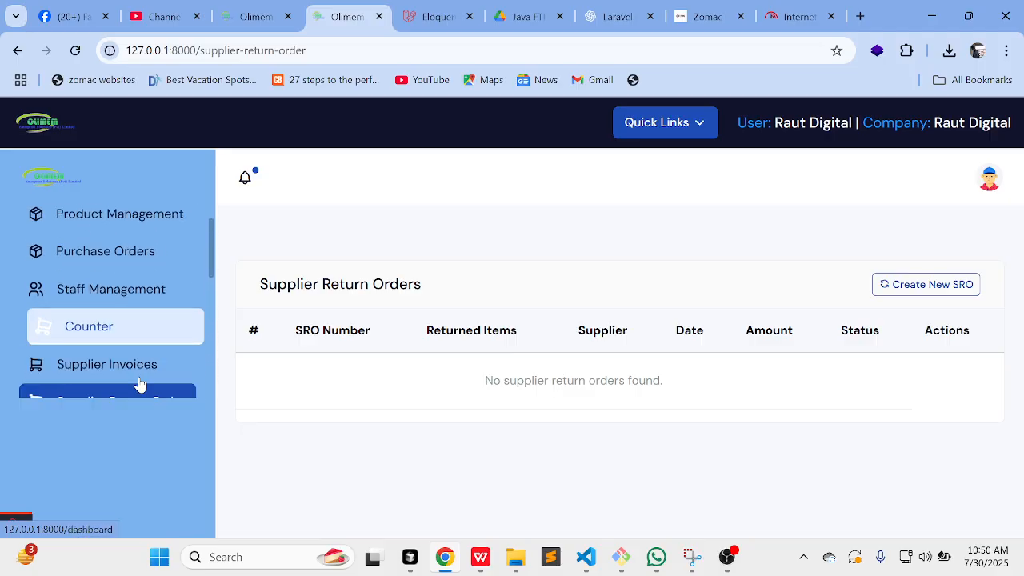
{"action": "scroll", "coordinate": [137, 381], "scroll_direction": "up", "scroll_amount": 2}
{"action": "scroll", "coordinate": [185, 345], "scroll_direction": "down", "scroll_amount": 2}
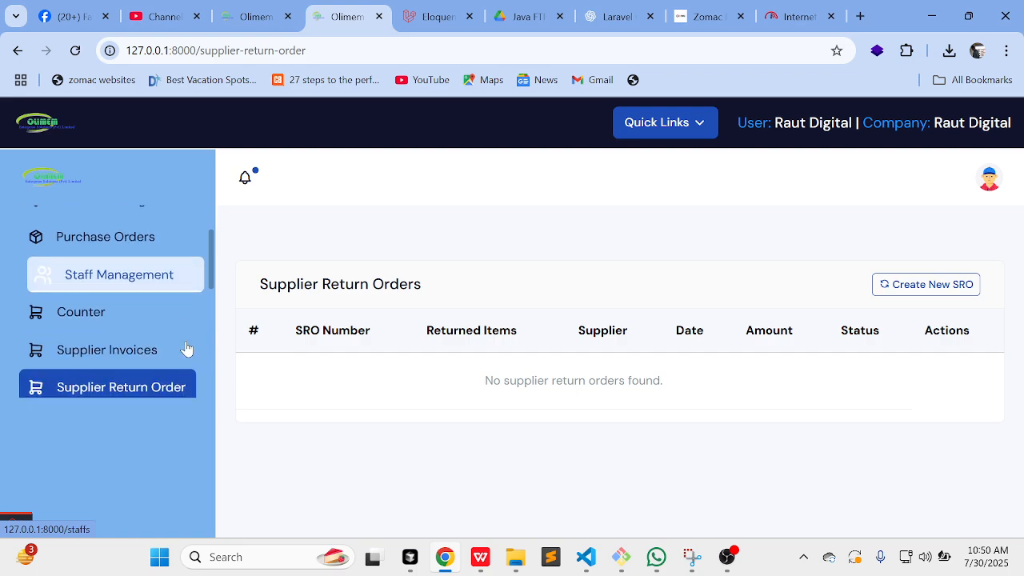
{"action": "scroll", "coordinate": [186, 349], "scroll_direction": "up", "scroll_amount": 1}
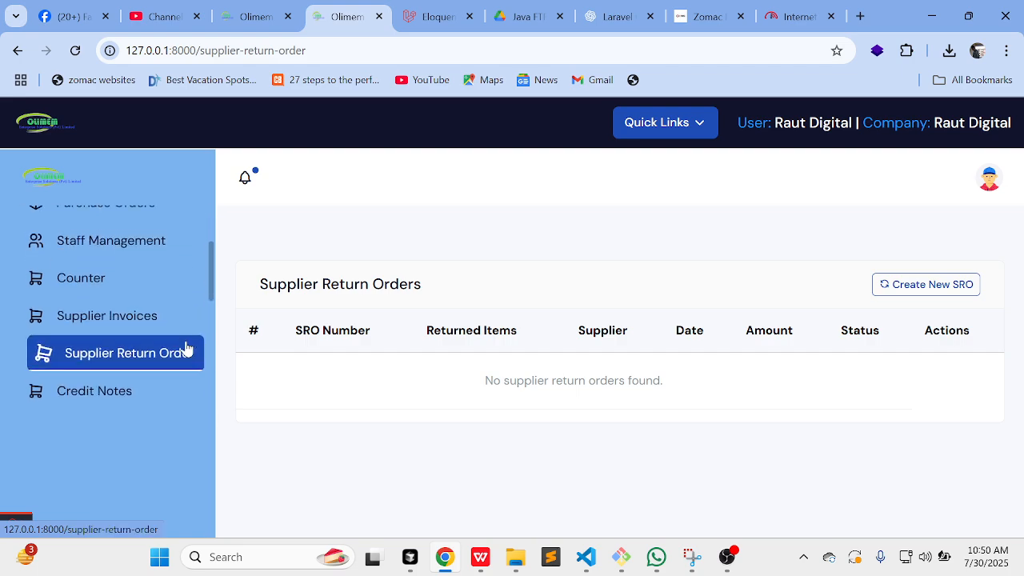
Step: Start a new staff member in Staff Management, entering the full name and a corrected e-mail
{"action": "left_click", "coordinate": [137, 251]}
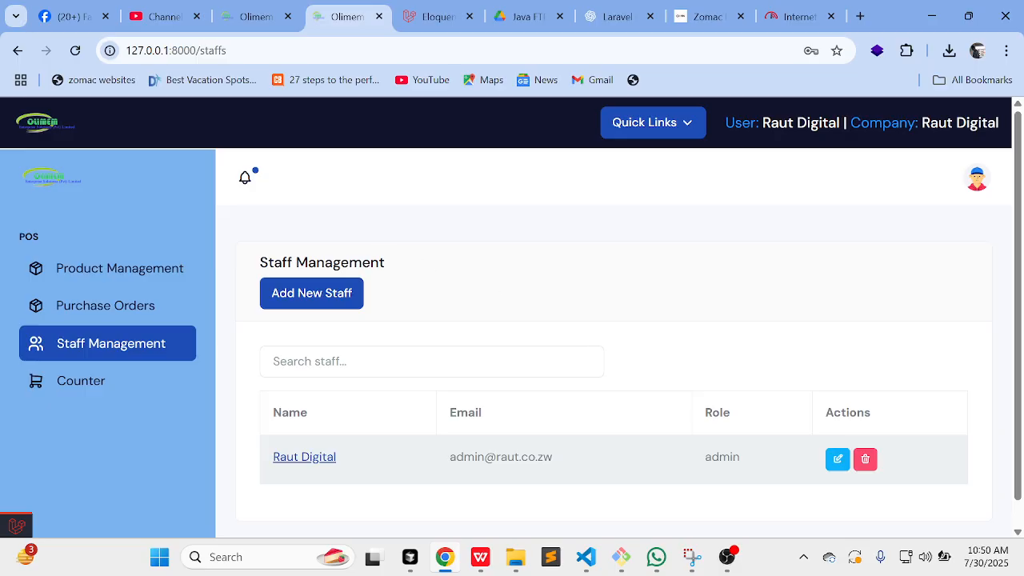
{"action": "left_click", "coordinate": [334, 299]}
{"action": "left_click", "coordinate": [339, 224]}
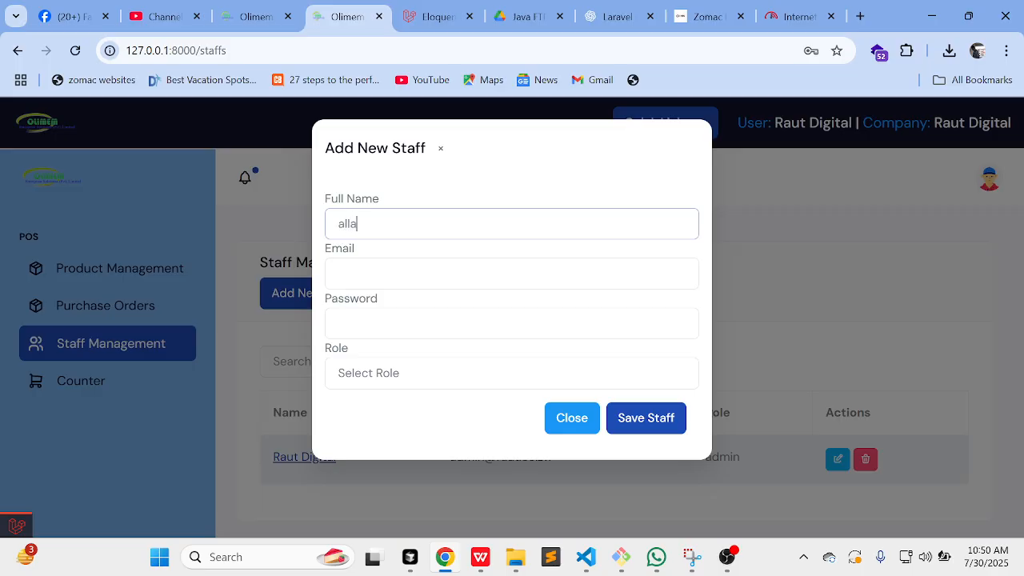
{"action": "key", "text": "Tab"}
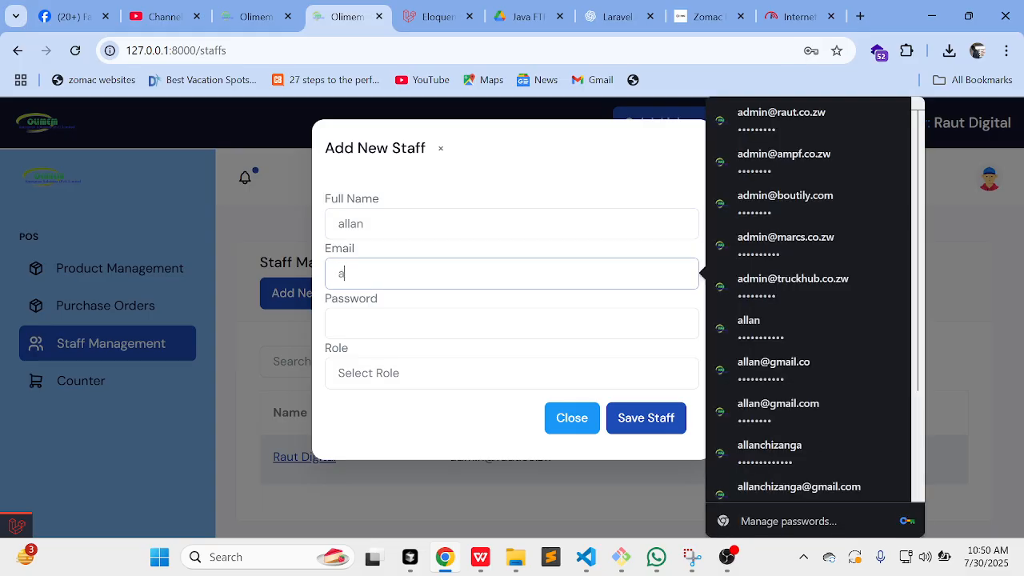
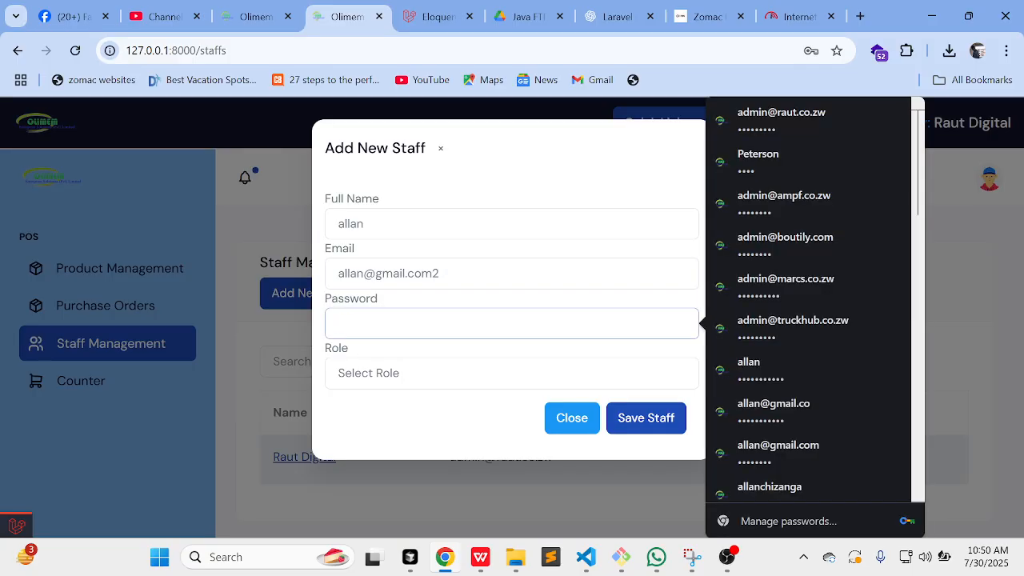
{"action": "left_click", "coordinate": [440, 274]}
{"action": "key", "text": "BackSpace"}
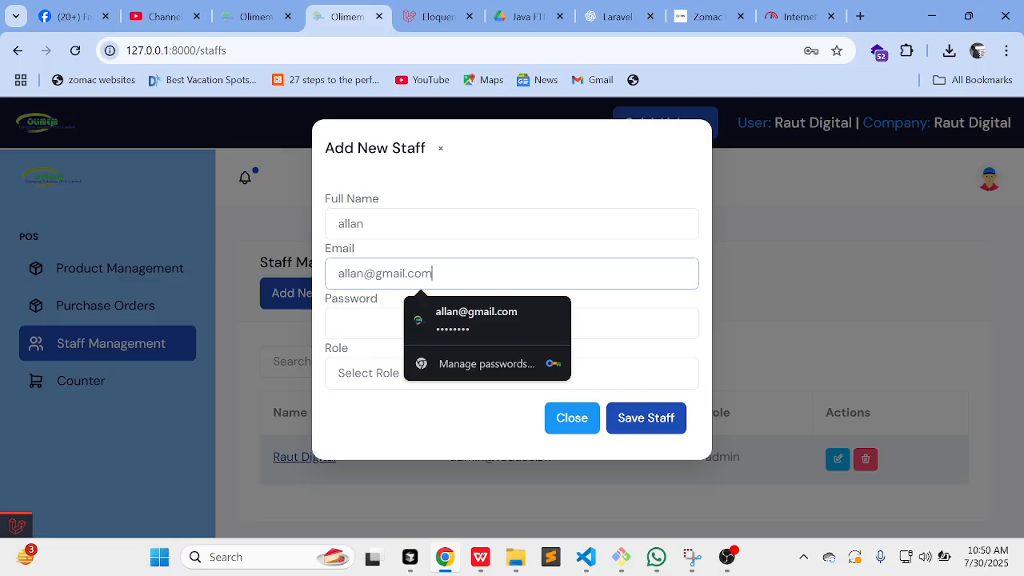
{"action": "left_click", "coordinate": [364, 274]}
{"action": "type", "text": "c"}
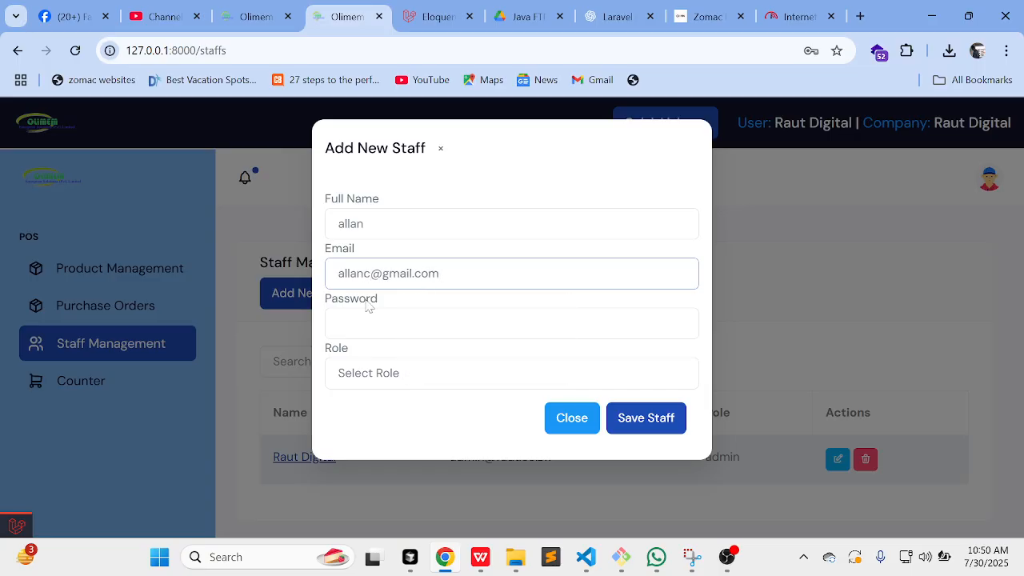
Step: Set the staff member's password, assign the Cashier role, and save
{"action": "left_click", "coordinate": [370, 323]}
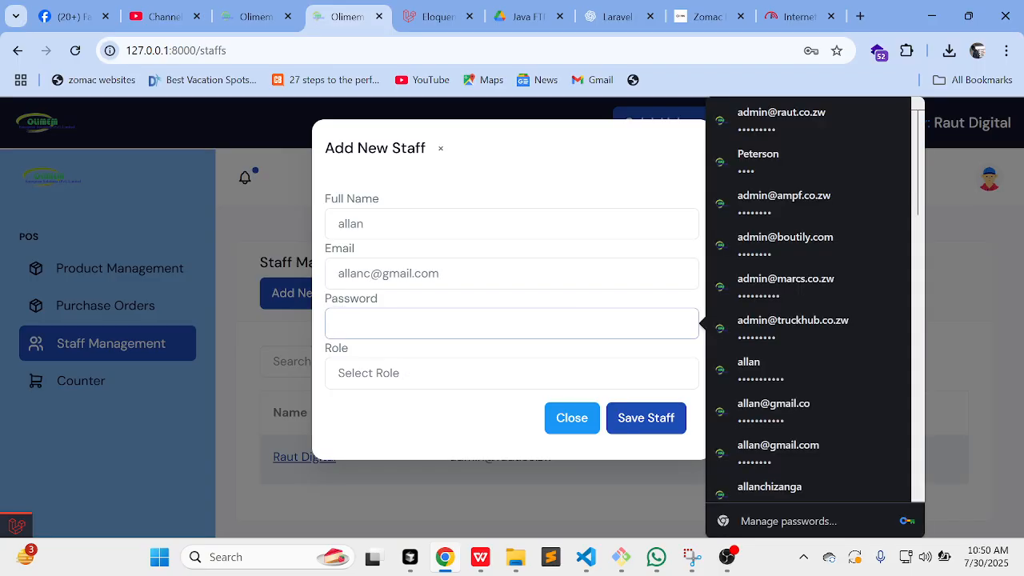
{"action": "type", "text": "122"}
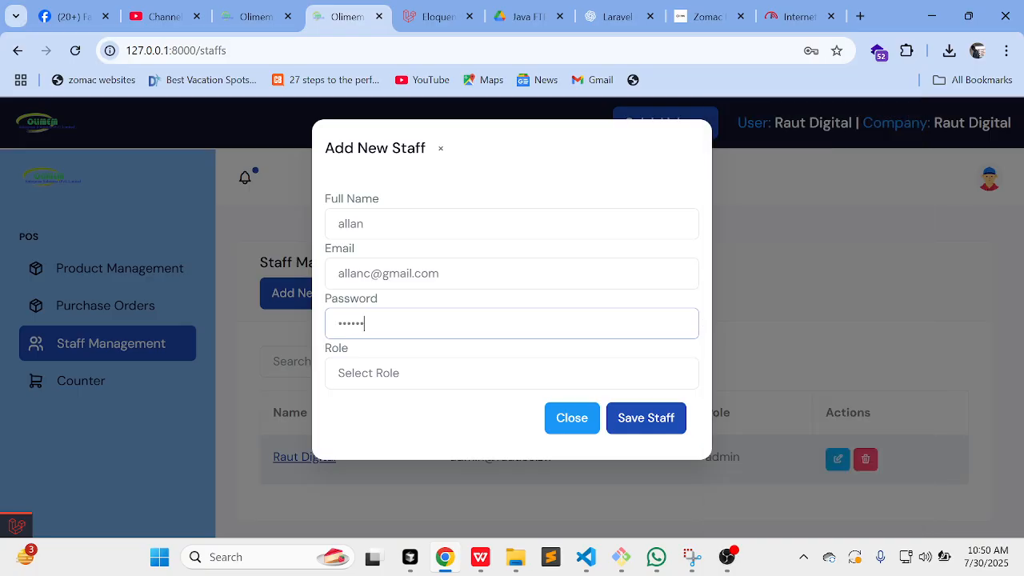
{"action": "left_click", "coordinate": [432, 382]}
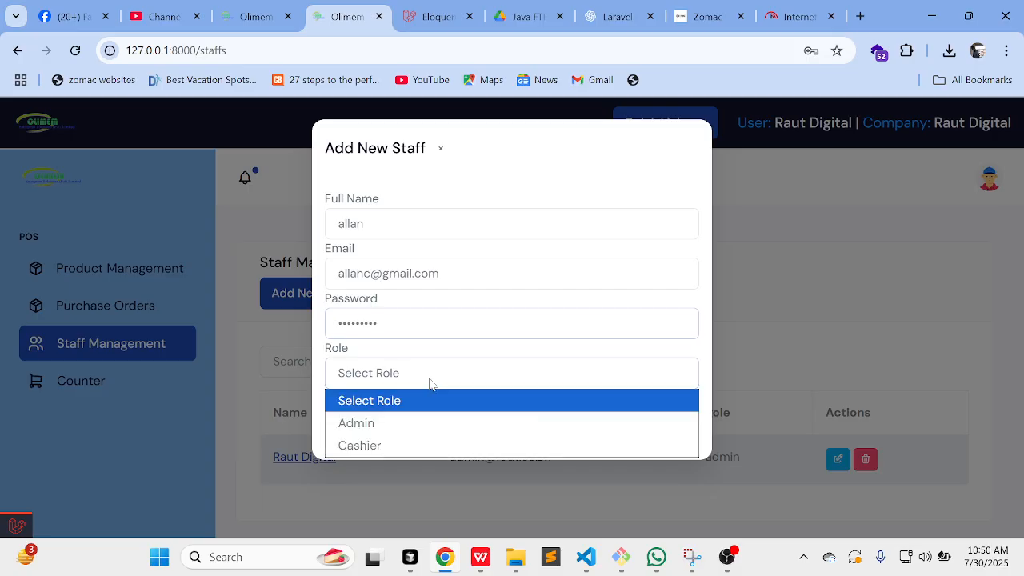
{"action": "left_click", "coordinate": [392, 448]}
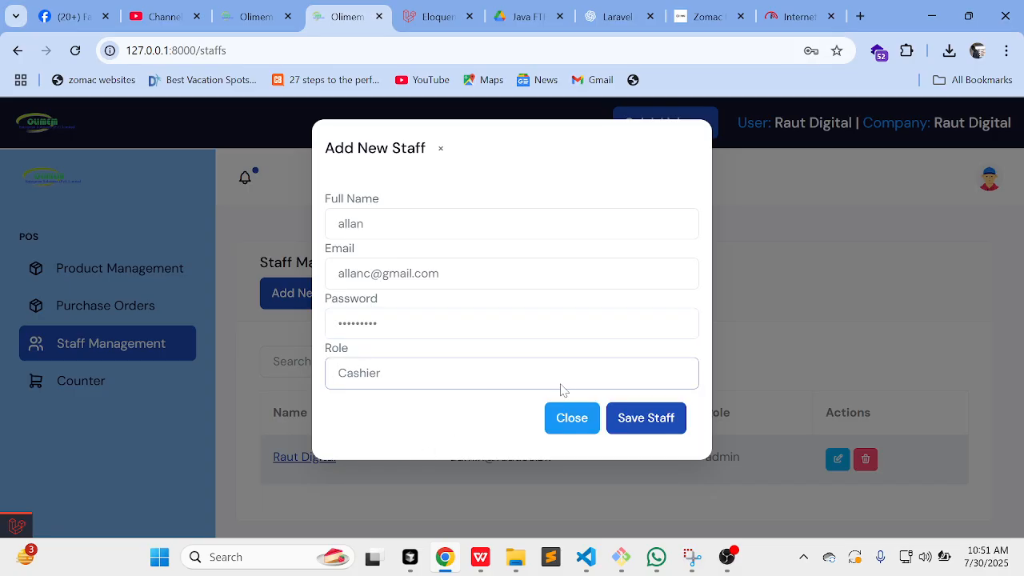
{"action": "left_click", "coordinate": [648, 424]}
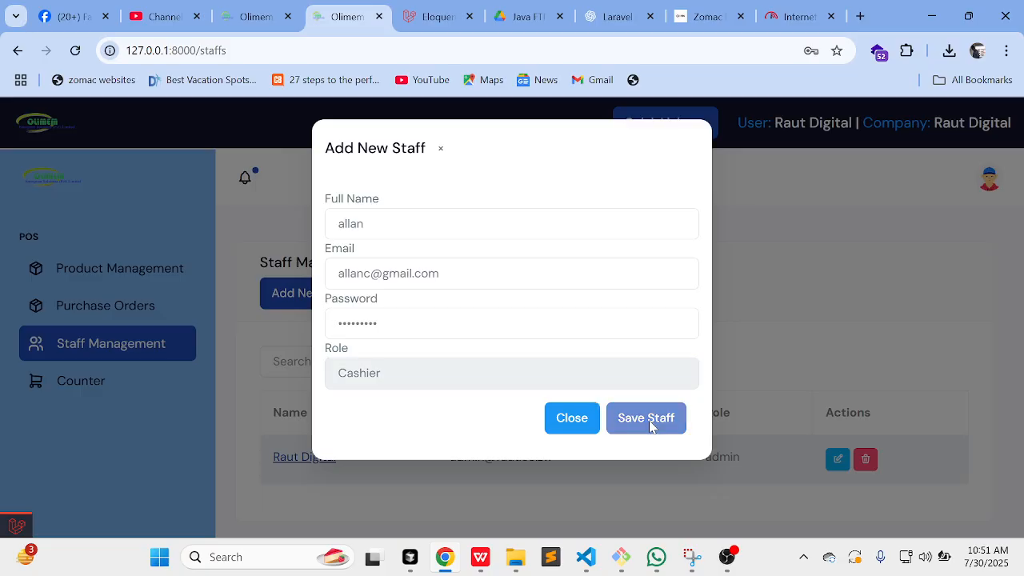
{"action": "scroll", "coordinate": [545, 377], "scroll_direction": "down", "scroll_amount": 2}
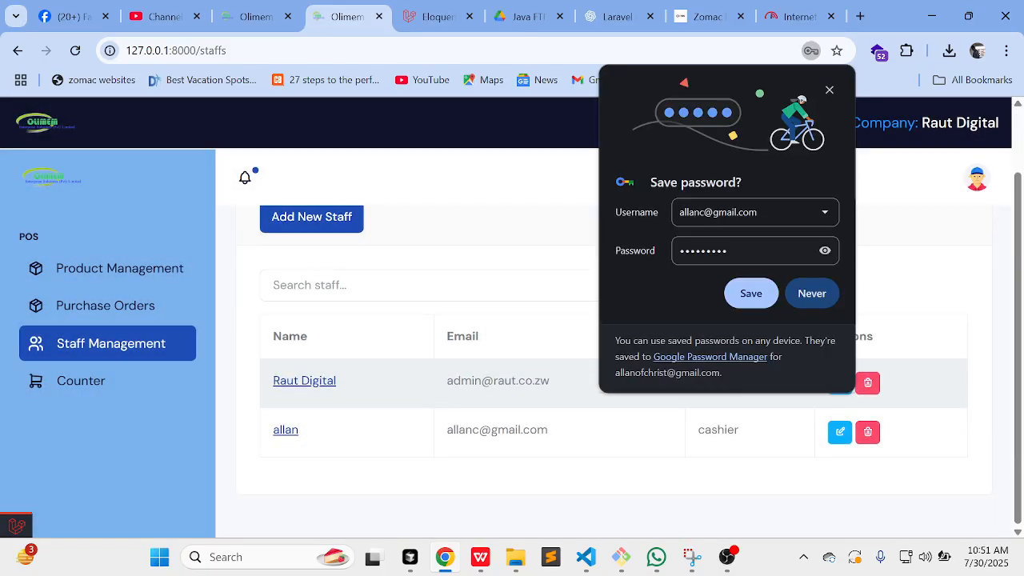
Step: Dismiss Chrome's save-password prompt
{"action": "left_click", "coordinate": [752, 295]}
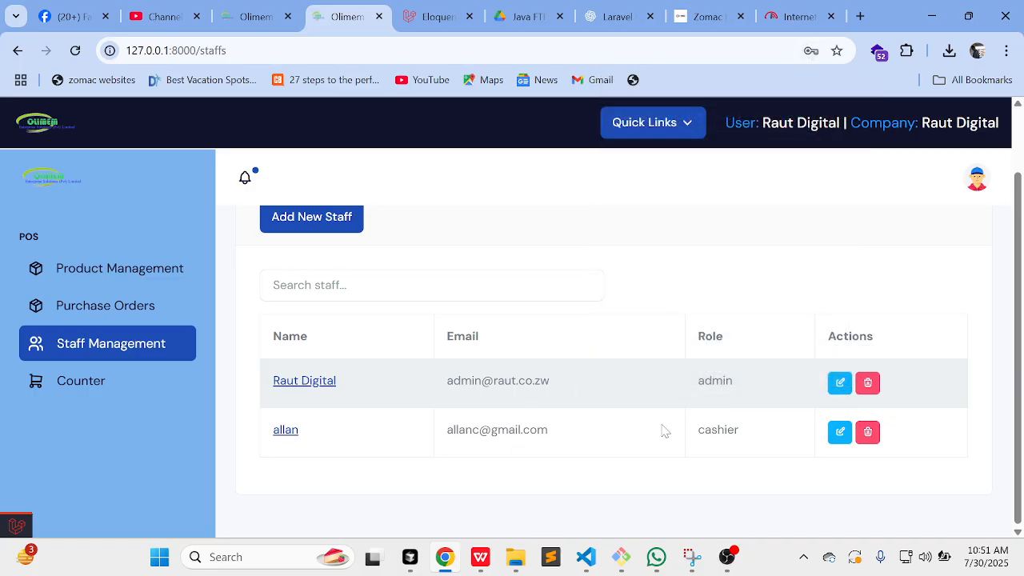
{"action": "scroll", "coordinate": [123, 354], "scroll_direction": "down", "scroll_amount": 1}
{"action": "scroll", "coordinate": [122, 354], "scroll_direction": "down", "scroll_amount": 1}
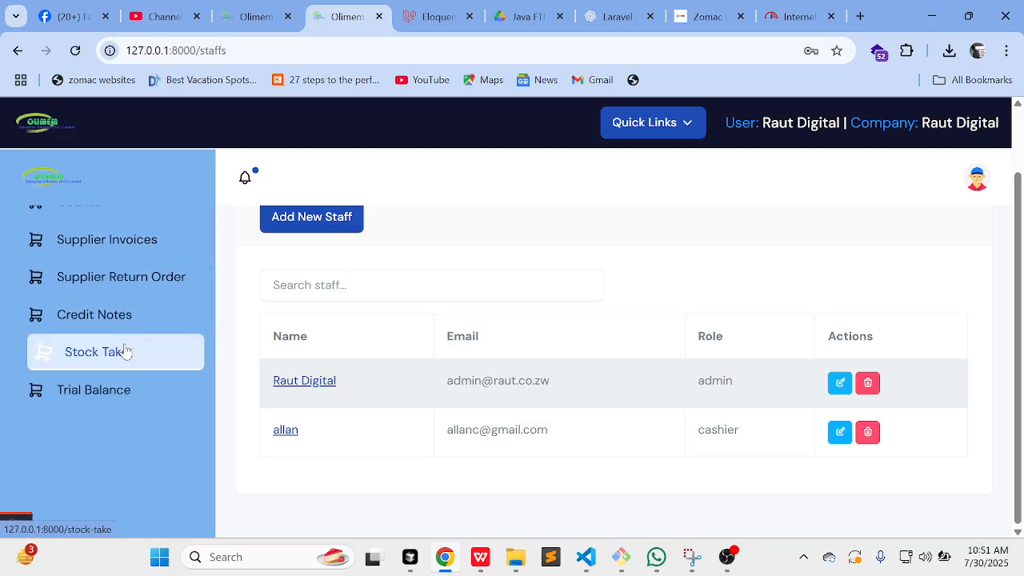
{"action": "scroll", "coordinate": [122, 350], "scroll_direction": "down", "scroll_amount": 1}
Step: Review the Trial Balance ledger down to its balanced 58,839.00 totals, then go to Stock Take
{"action": "left_click", "coordinate": [125, 330]}
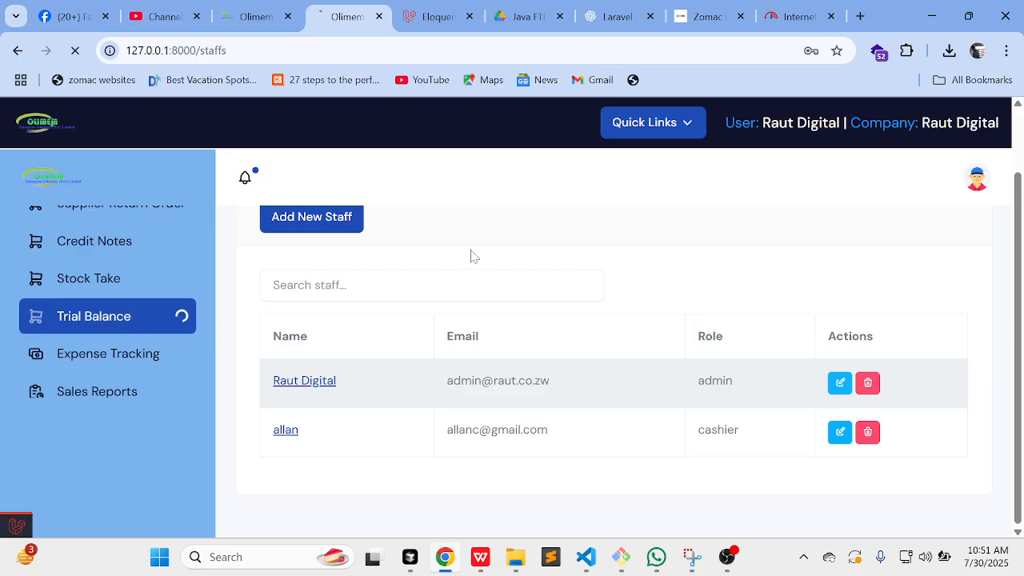
{"action": "scroll", "coordinate": [462, 359], "scroll_direction": "down", "scroll_amount": 2}
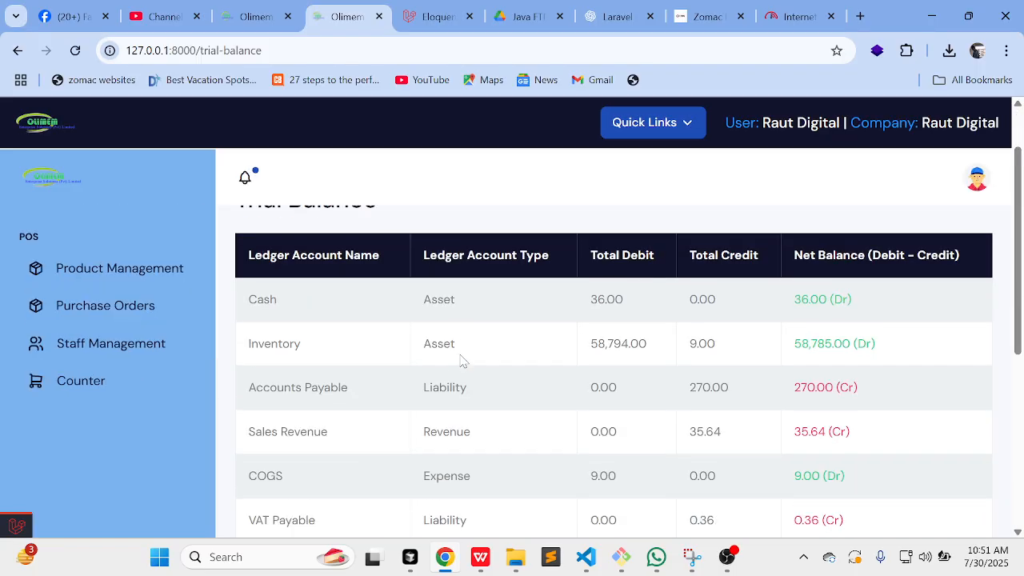
{"action": "scroll", "coordinate": [462, 359], "scroll_direction": "down", "scroll_amount": 4}
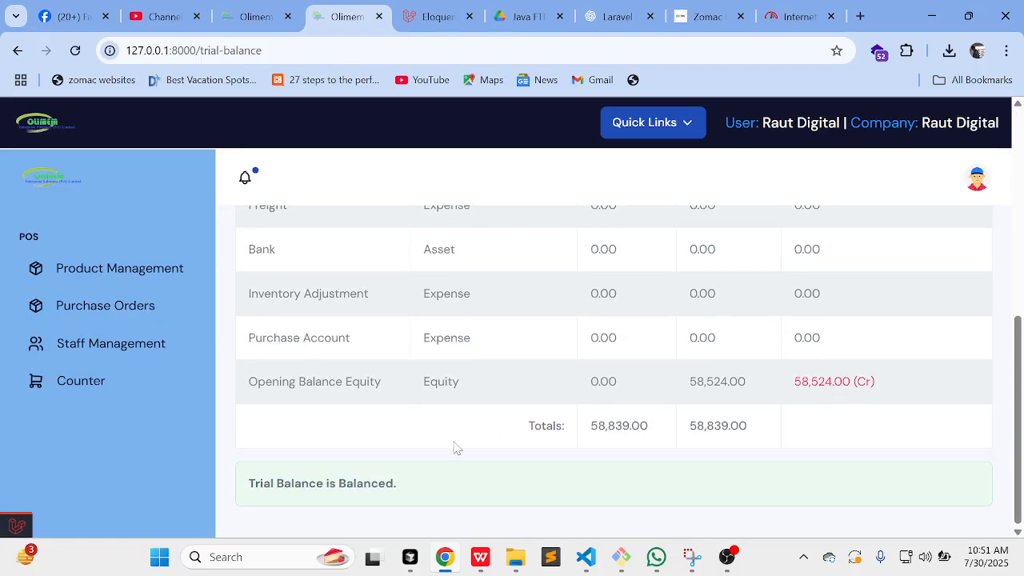
{"action": "scroll", "coordinate": [661, 415], "scroll_direction": "up", "scroll_amount": 6}
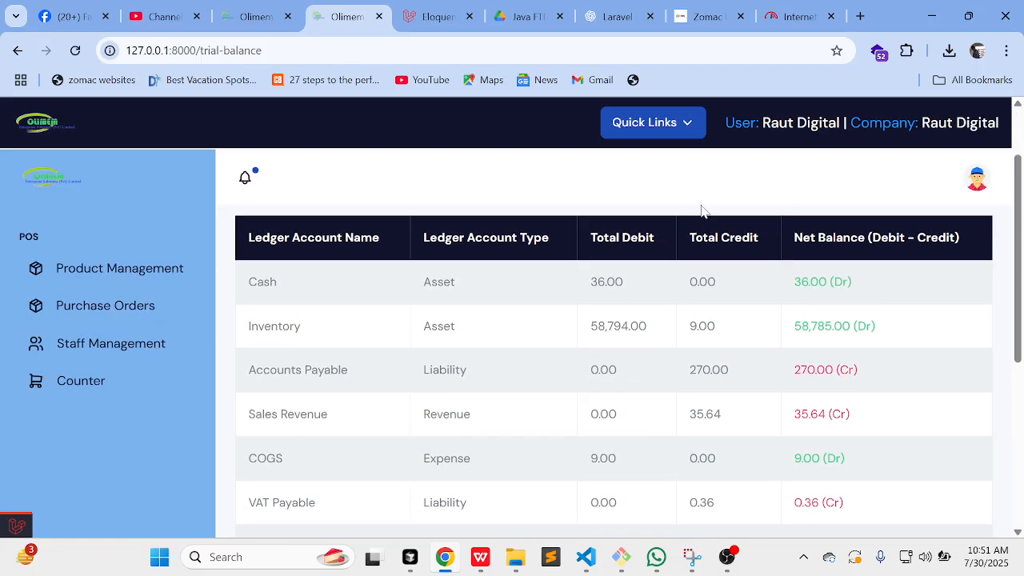
{"action": "scroll", "coordinate": [365, 279], "scroll_direction": "down", "scroll_amount": 2}
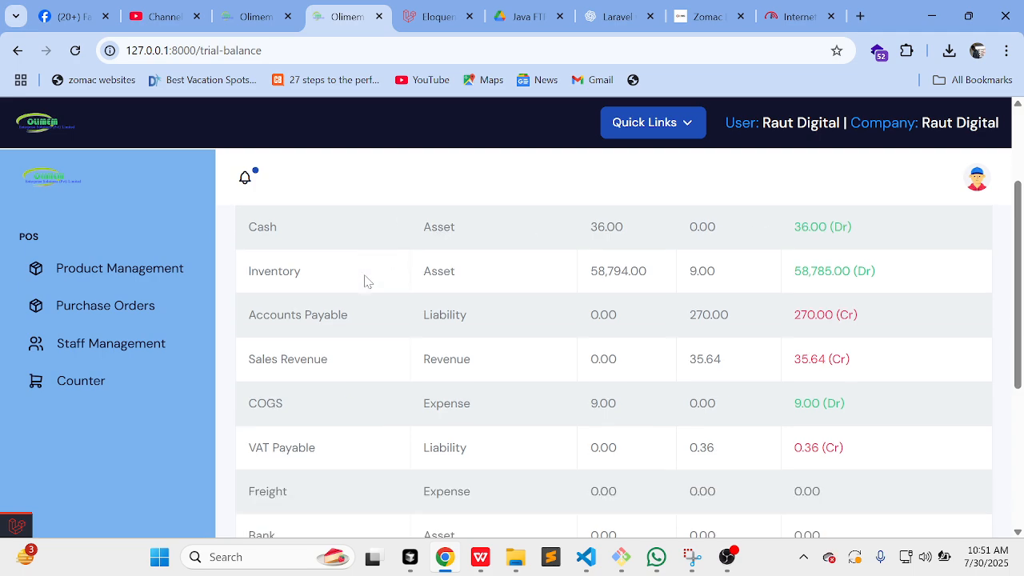
{"action": "scroll", "coordinate": [330, 367], "scroll_direction": "up", "scroll_amount": 1}
{"action": "scroll", "coordinate": [328, 366], "scroll_direction": "down", "scroll_amount": 2}
{"action": "scroll", "coordinate": [327, 365], "scroll_direction": "up", "scroll_amount": 3}
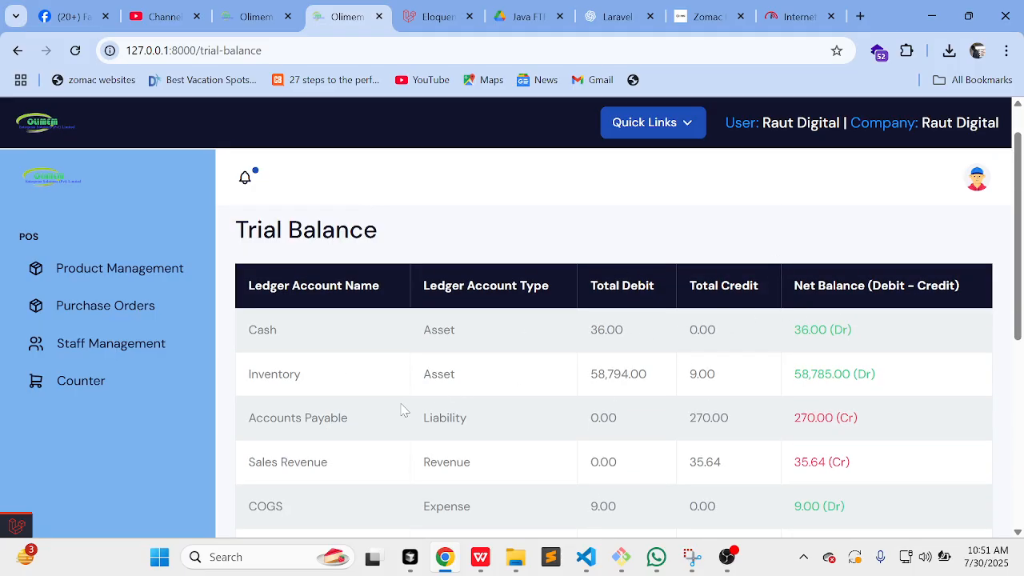
{"action": "scroll", "coordinate": [332, 440], "scroll_direction": "down", "scroll_amount": 1}
{"action": "scroll", "coordinate": [334, 440], "scroll_direction": "down", "scroll_amount": 1}
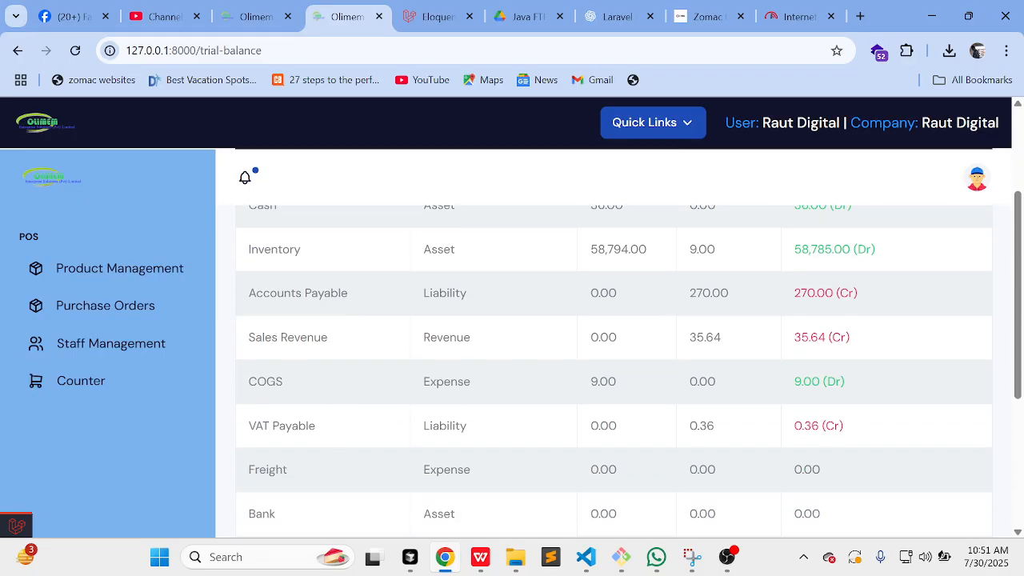
{"action": "scroll", "coordinate": [288, 337], "scroll_direction": "down", "scroll_amount": 2}
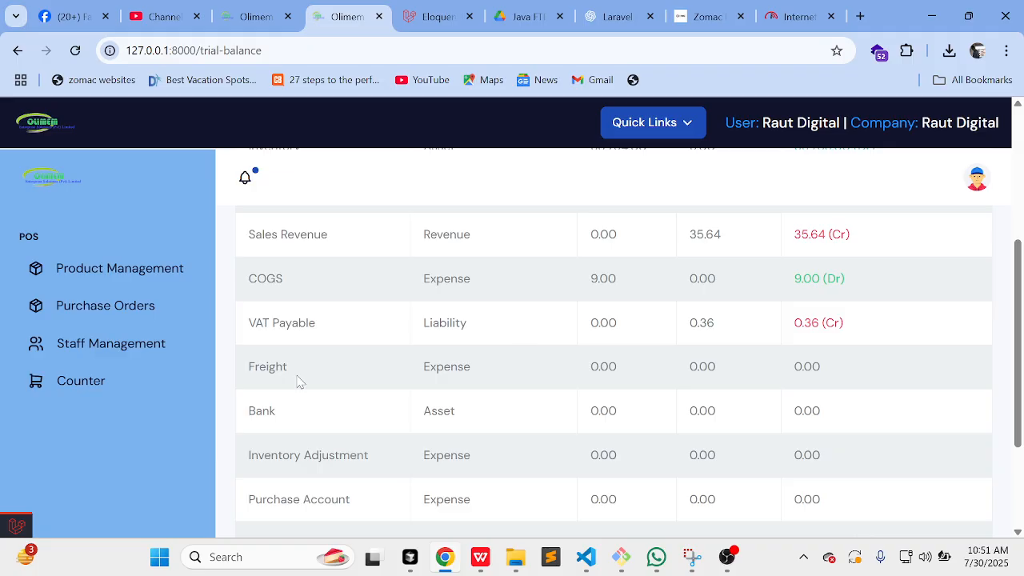
{"action": "scroll", "coordinate": [424, 366], "scroll_direction": "down", "scroll_amount": 2}
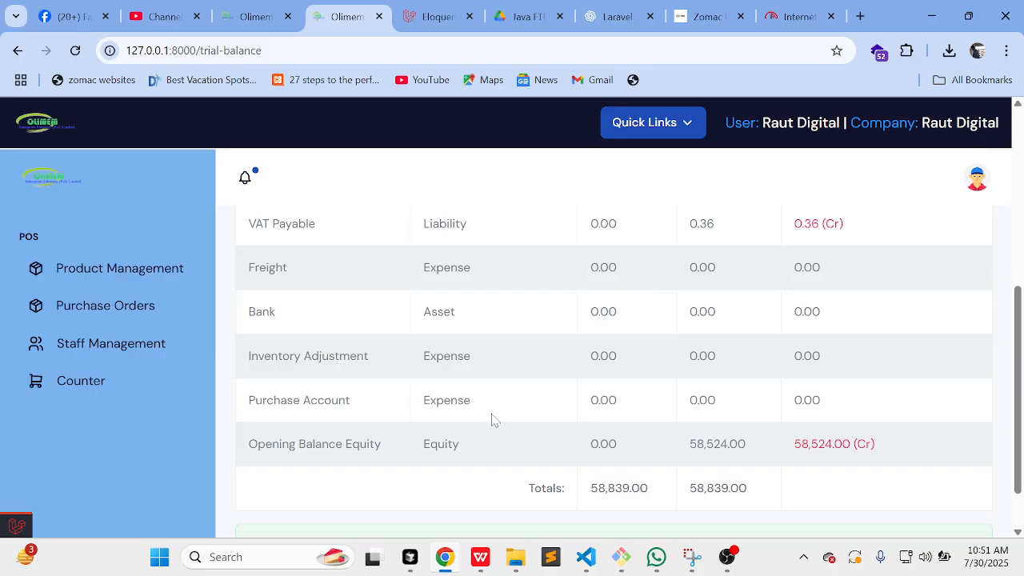
{"action": "scroll", "coordinate": [493, 420], "scroll_direction": "up", "scroll_amount": 5}
{"action": "scroll", "coordinate": [493, 420], "scroll_direction": "down", "scroll_amount": 2}
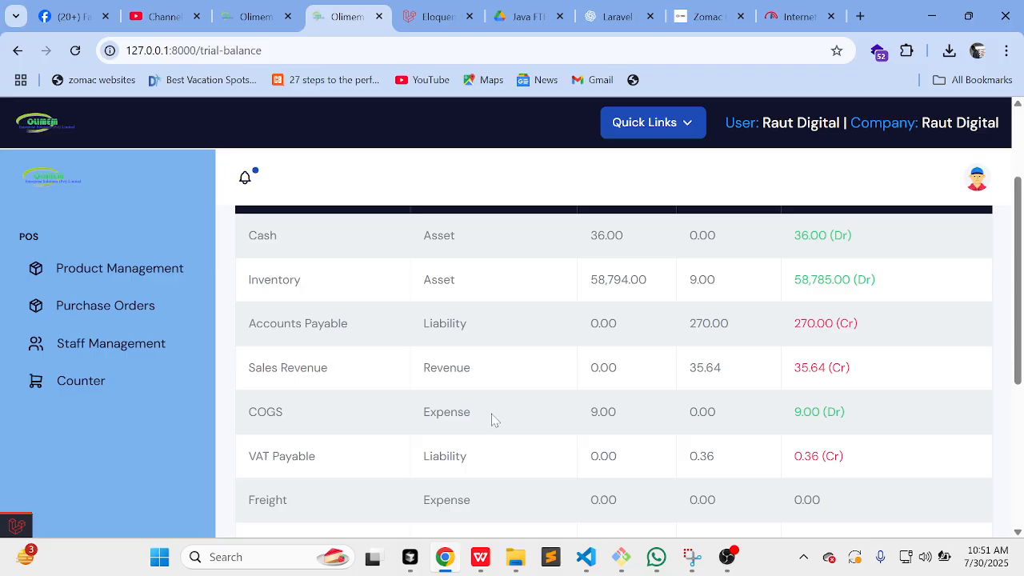
{"action": "scroll", "coordinate": [494, 420], "scroll_direction": "down", "scroll_amount": 4}
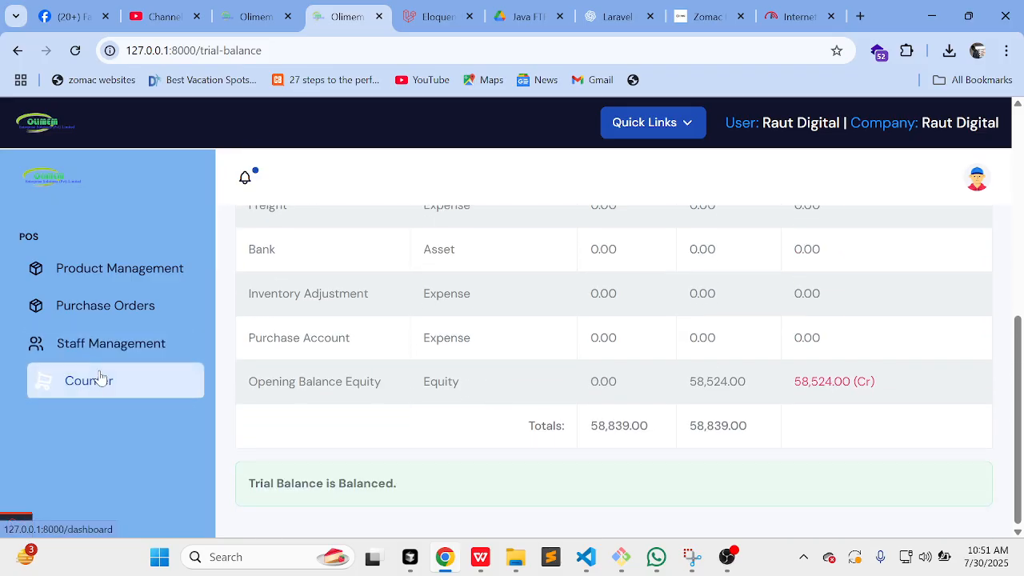
{"action": "scroll", "coordinate": [100, 378], "scroll_direction": "down", "scroll_amount": 3}
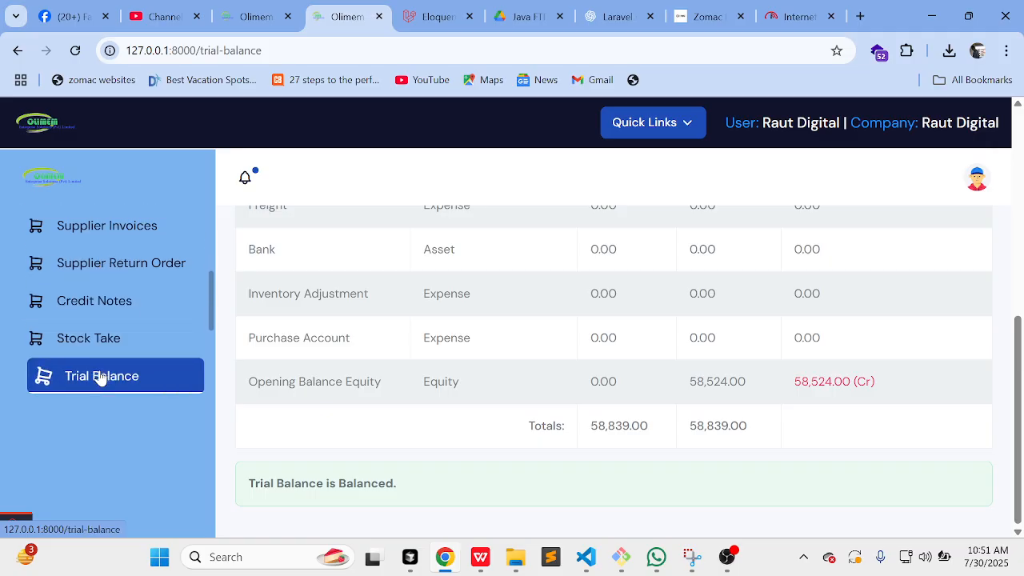
{"action": "left_click", "coordinate": [112, 293]}
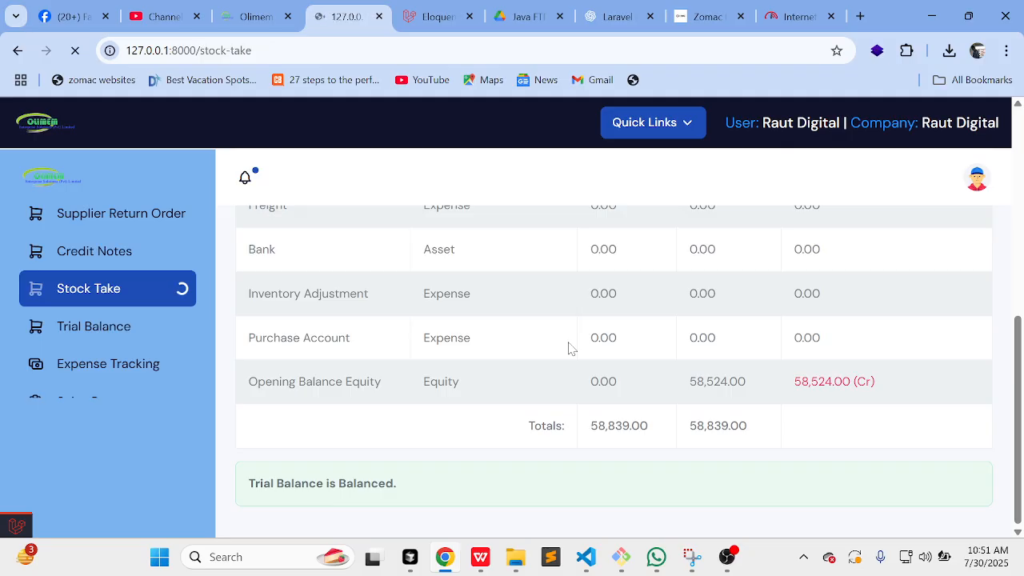
Step: Check the Product Management stock summary, then return to the Stock Take list of maheu, beans 1kg and others
{"action": "scroll", "coordinate": [570, 348], "scroll_direction": "down", "scroll_amount": 2}
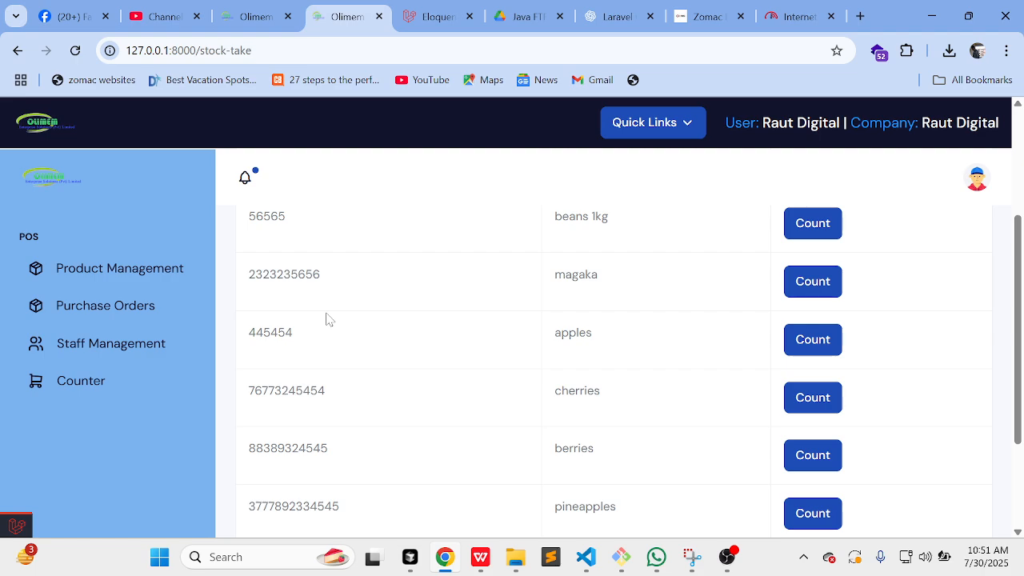
{"action": "scroll", "coordinate": [327, 320], "scroll_direction": "up", "scroll_amount": 3}
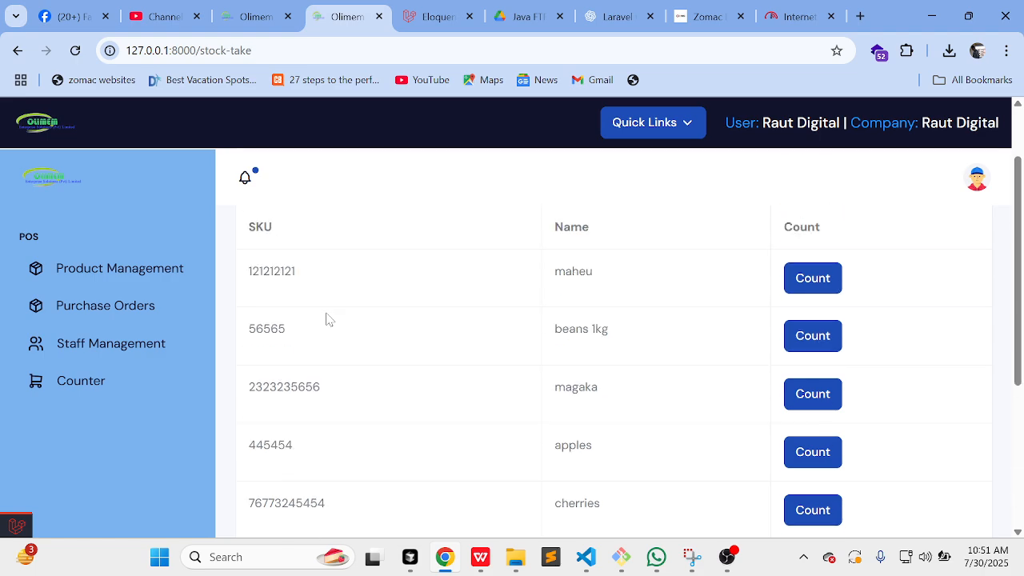
{"action": "left_click", "coordinate": [147, 281]}
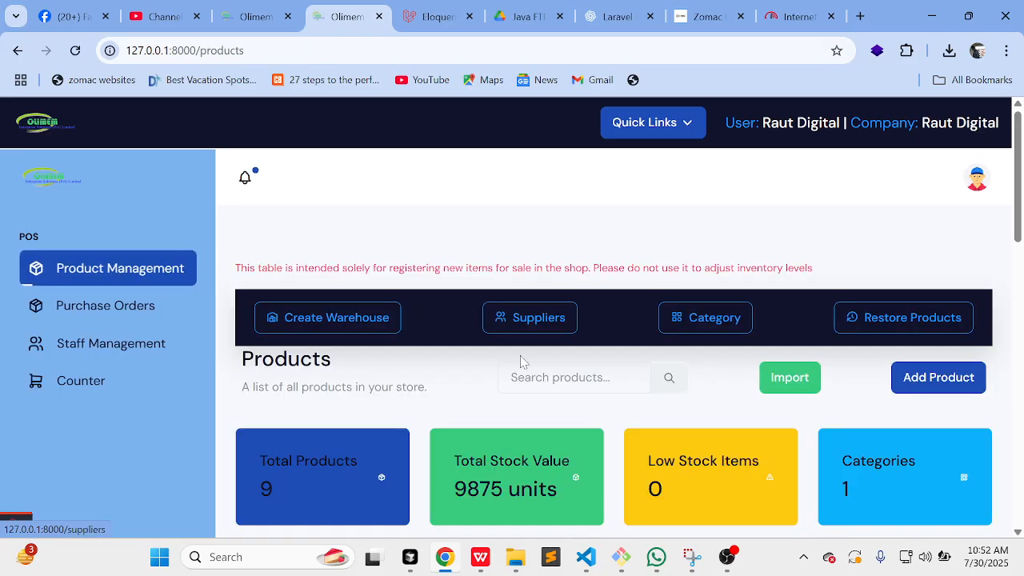
{"action": "scroll", "coordinate": [523, 363], "scroll_direction": "down", "scroll_amount": 1}
{"action": "scroll", "coordinate": [521, 359], "scroll_direction": "down", "scroll_amount": 1}
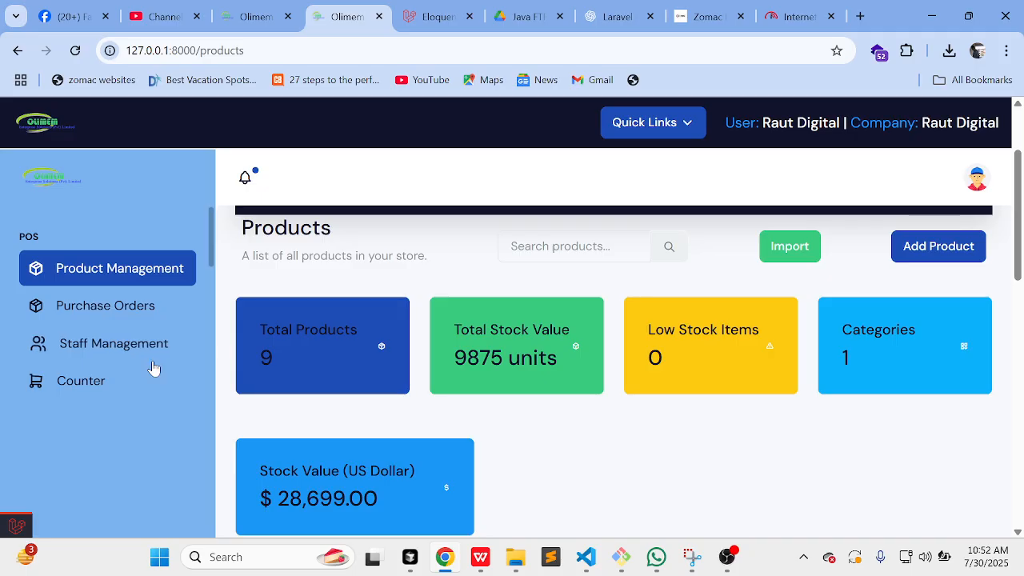
{"action": "scroll", "coordinate": [120, 382], "scroll_direction": "down", "scroll_amount": 4}
{"action": "scroll", "coordinate": [120, 381], "scroll_direction": "down", "scroll_amount": 1}
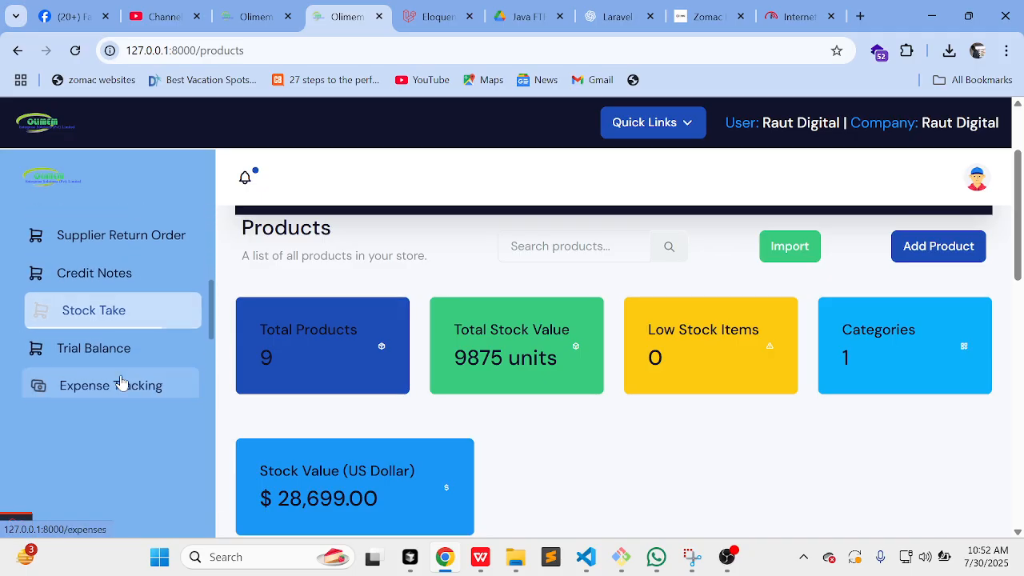
{"action": "left_click", "coordinate": [126, 310]}
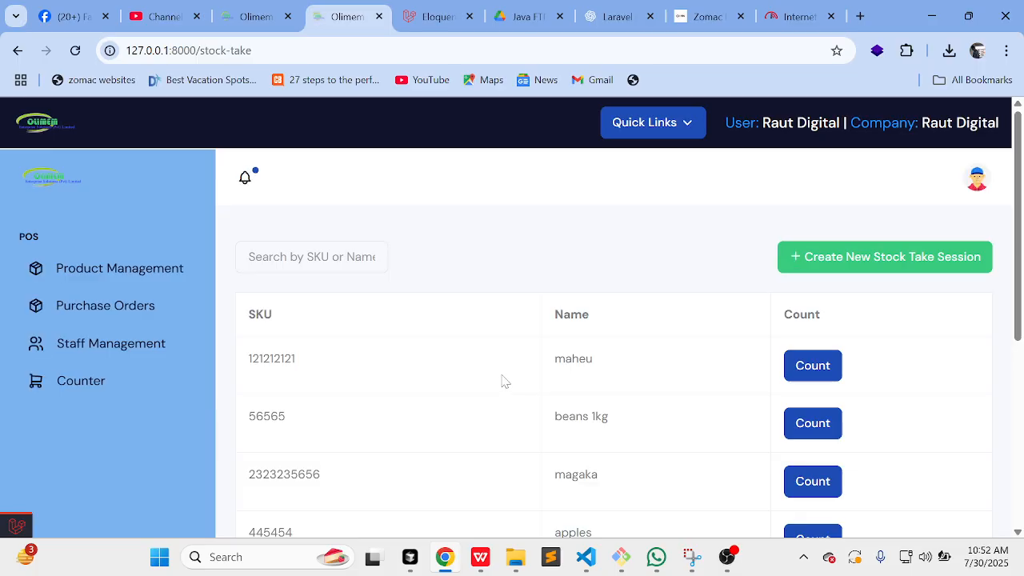
{"action": "scroll", "coordinate": [571, 354], "scroll_direction": "down", "scroll_amount": 1}
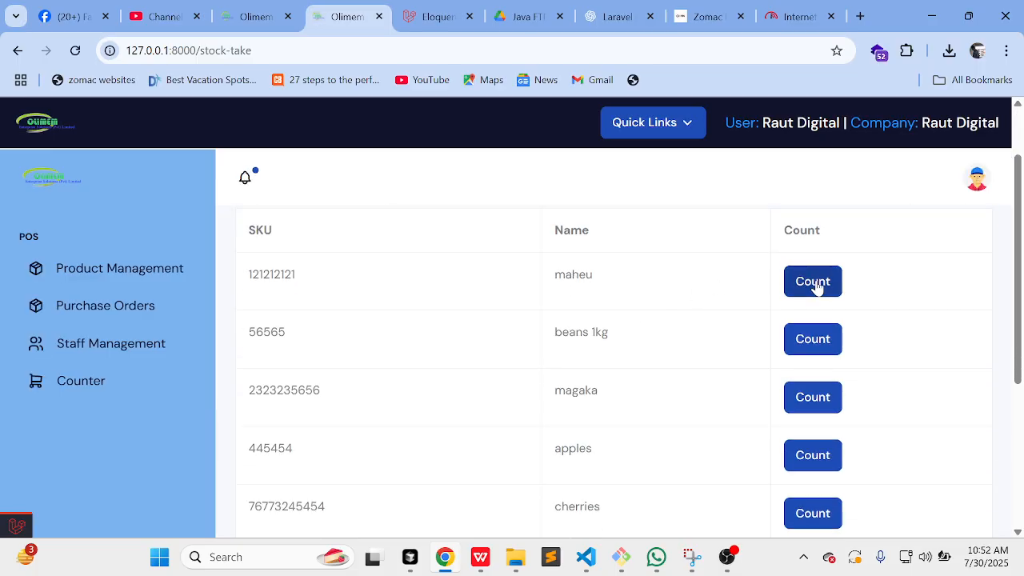
Step: Create a new stock take session after finding no session available for counting
{"action": "left_click", "coordinate": [808, 282]}
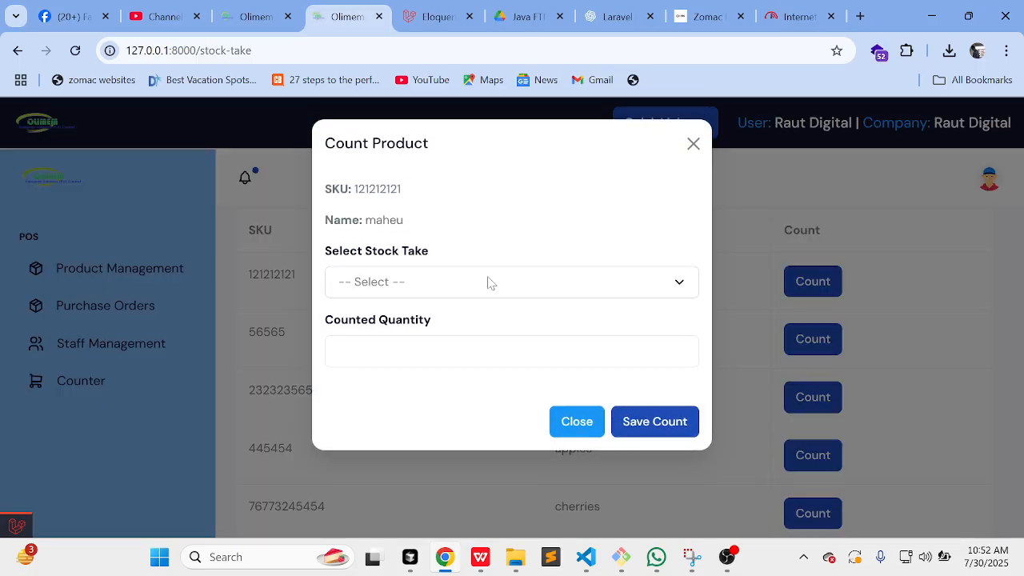
{"action": "left_click", "coordinate": [487, 284]}
{"action": "left_click", "coordinate": [452, 289]}
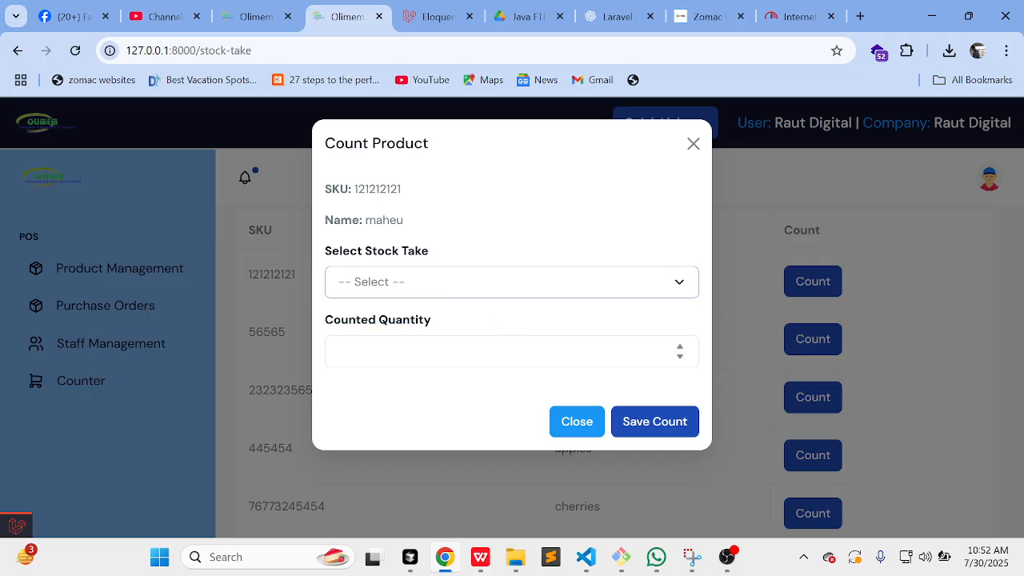
{"action": "left_click", "coordinate": [576, 419]}
{"action": "scroll", "coordinate": [670, 355], "scroll_direction": "up", "scroll_amount": 1}
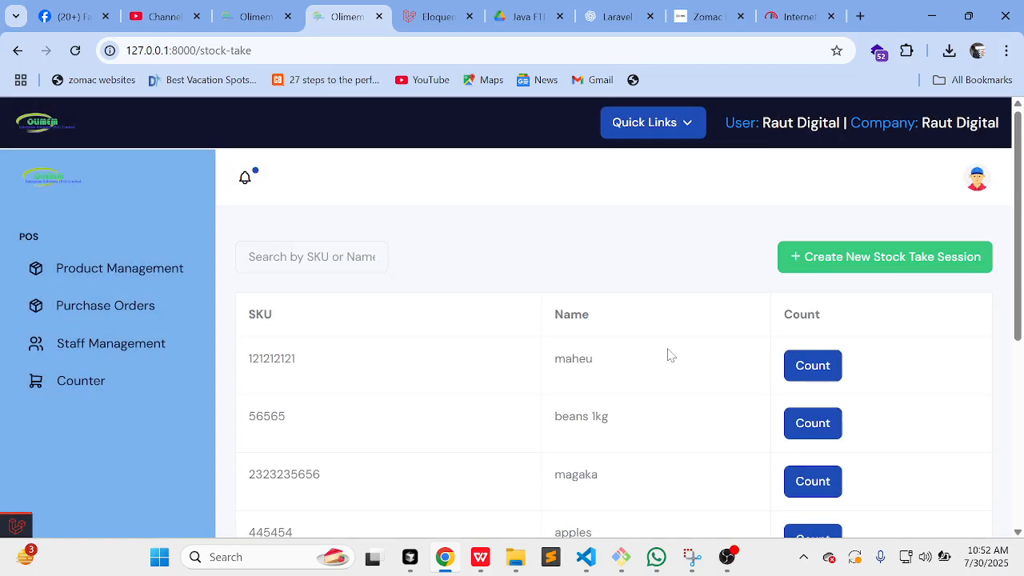
{"action": "left_click", "coordinate": [904, 268]}
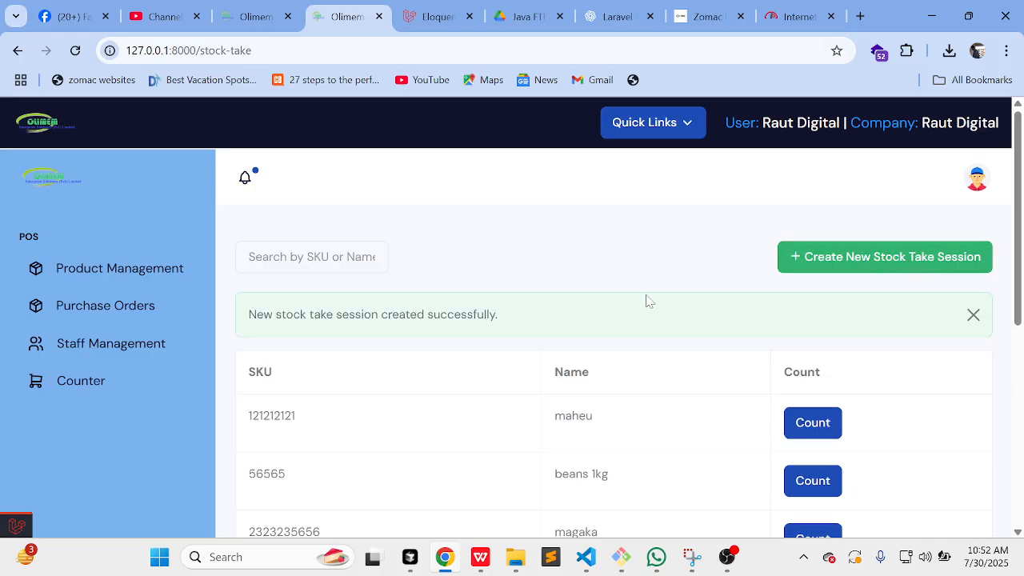
Step: Record maheu's counted quantity of 70 in the 30 July 2025 stock take session
{"action": "left_click", "coordinate": [828, 426]}
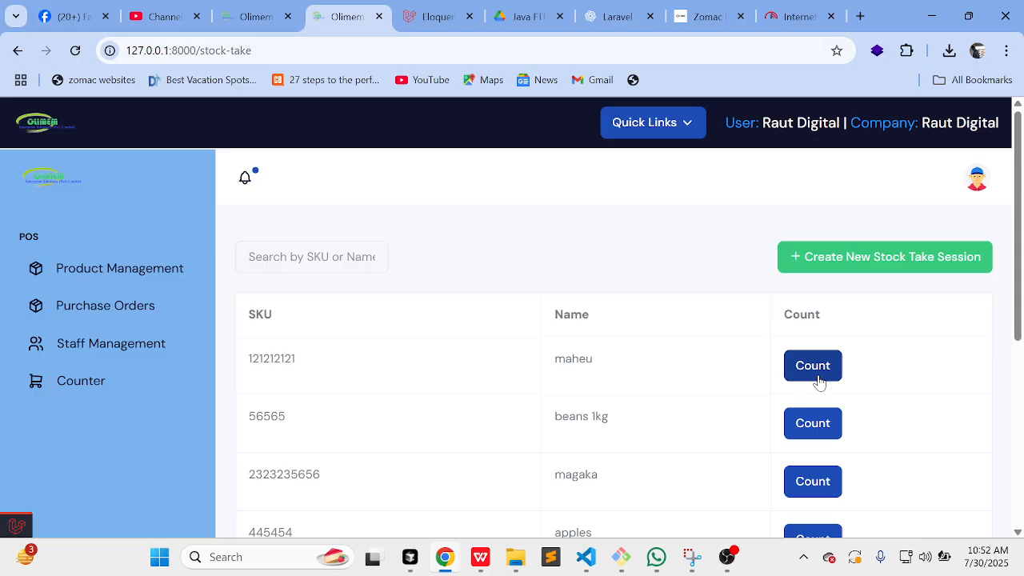
{"action": "left_click", "coordinate": [800, 373]}
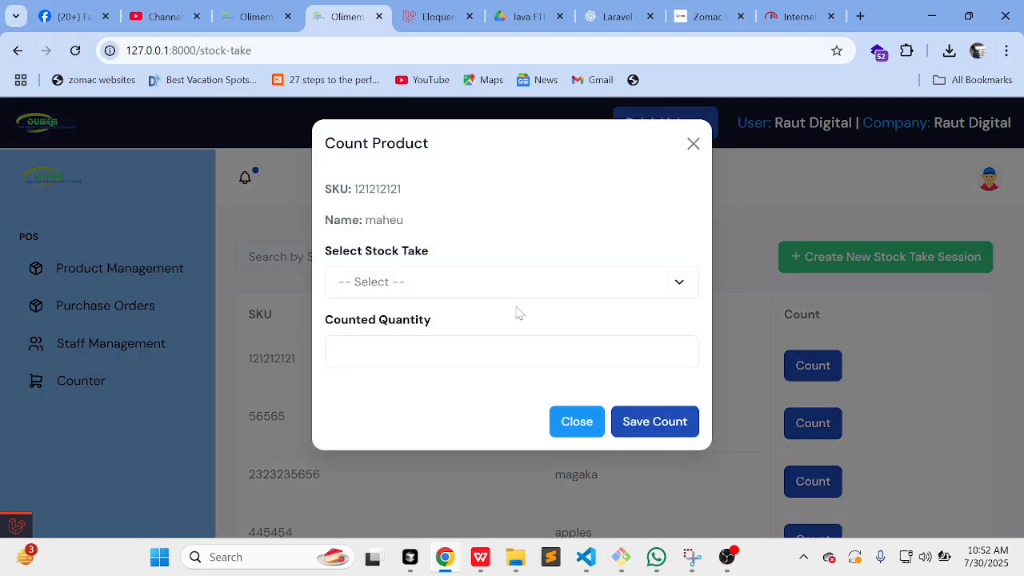
{"action": "left_click", "coordinate": [422, 293]}
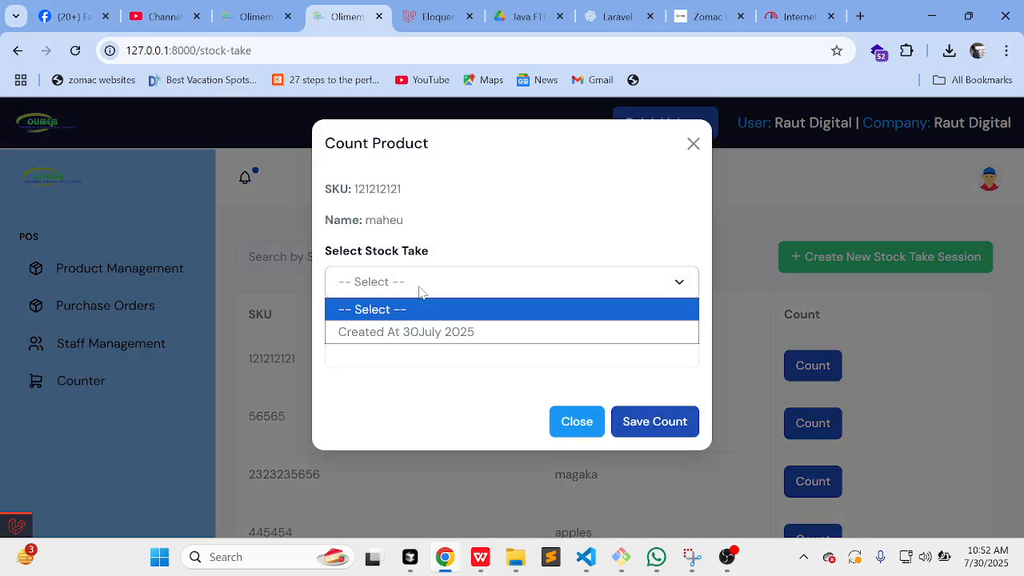
{"action": "left_click", "coordinate": [444, 332]}
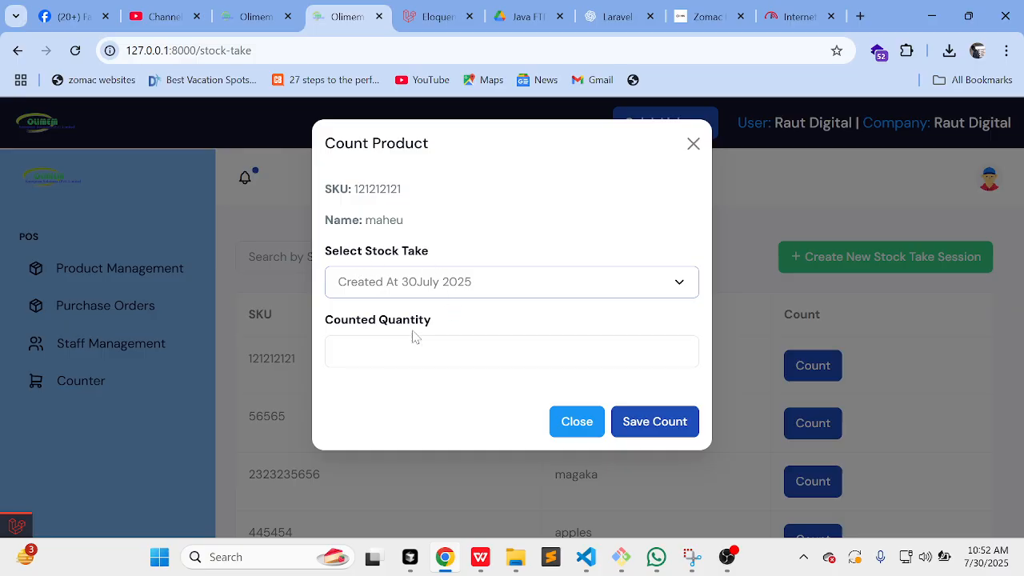
{"action": "left_click", "coordinate": [338, 351]}
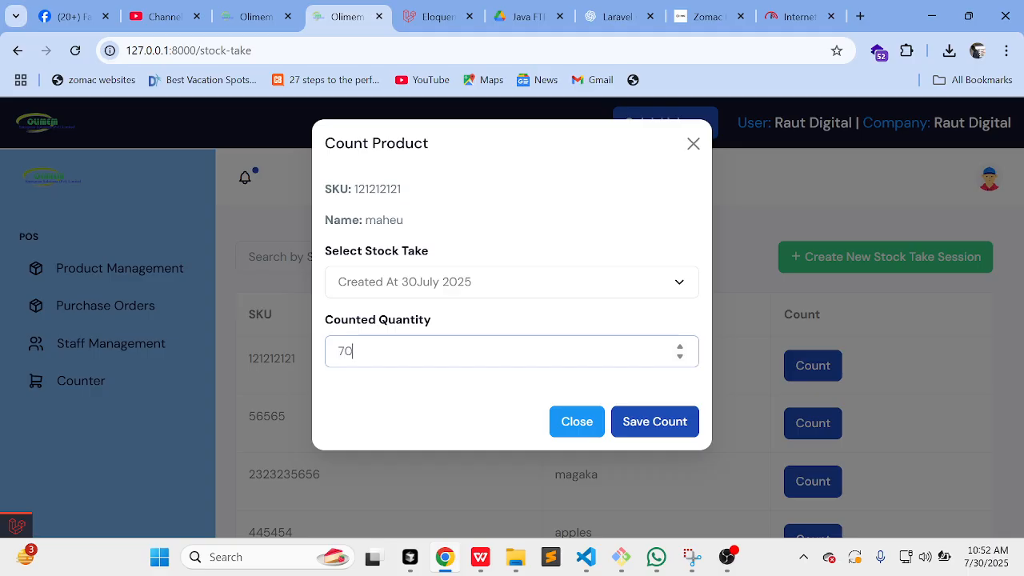
{"action": "left_click", "coordinate": [653, 417]}
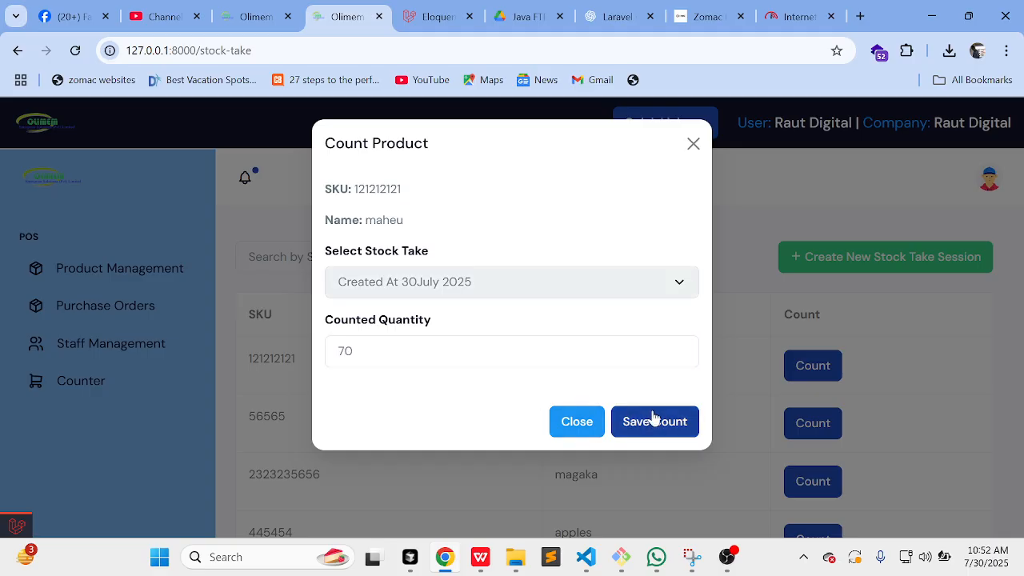
Step: Save counted quantities of 70 for beans 1kg and magaka
{"action": "scroll", "coordinate": [656, 418], "scroll_direction": "down", "scroll_amount": 2}
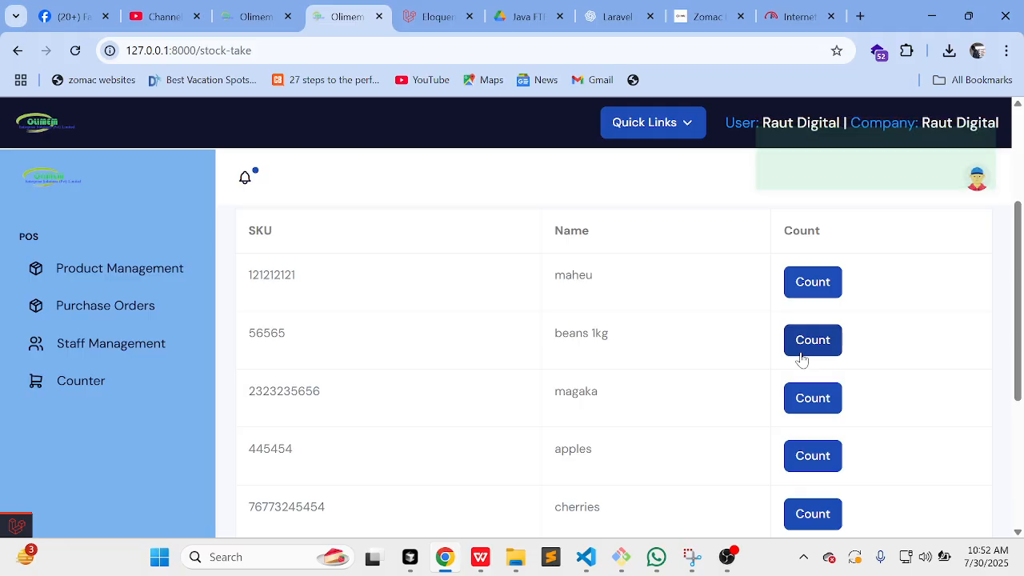
{"action": "left_click", "coordinate": [794, 353]}
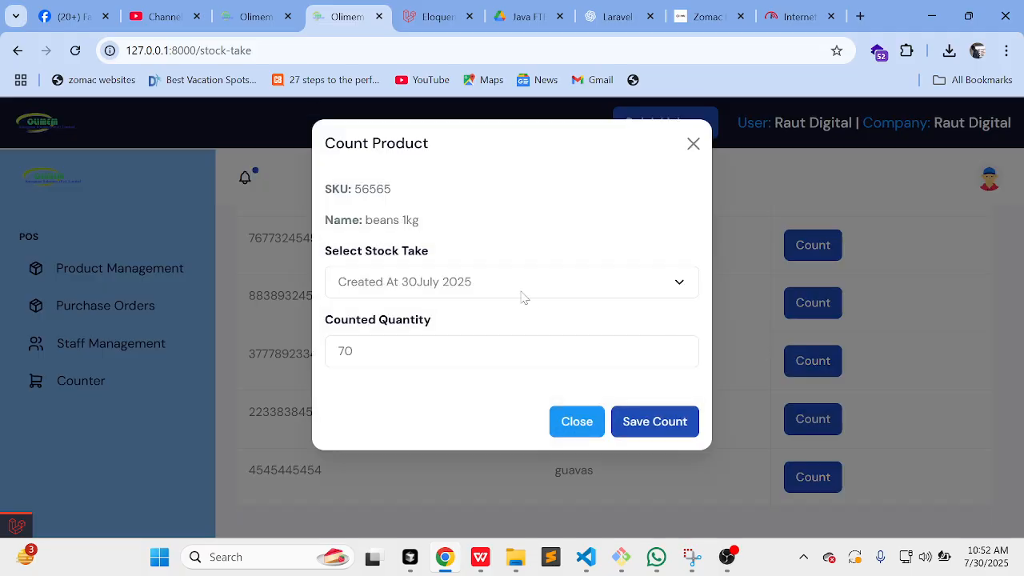
{"action": "left_click", "coordinate": [411, 352]}
{"action": "left_click", "coordinate": [711, 421]}
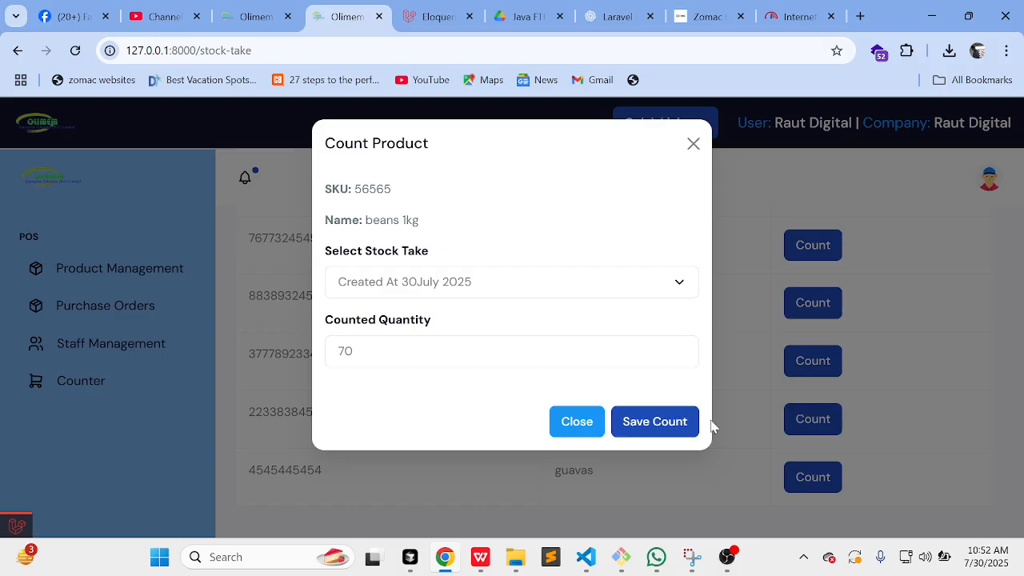
{"action": "left_click", "coordinate": [653, 431]}
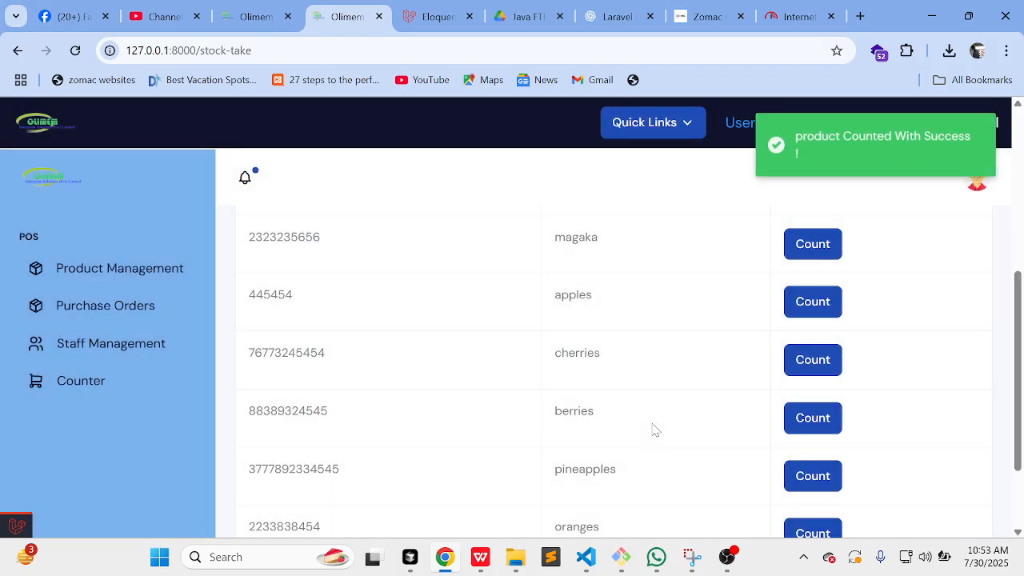
{"action": "scroll", "coordinate": [655, 430], "scroll_direction": "down", "scroll_amount": 2}
{"action": "scroll", "coordinate": [656, 430], "scroll_direction": "up", "scroll_amount": 3}
{"action": "scroll", "coordinate": [680, 406], "scroll_direction": "down", "scroll_amount": 1}
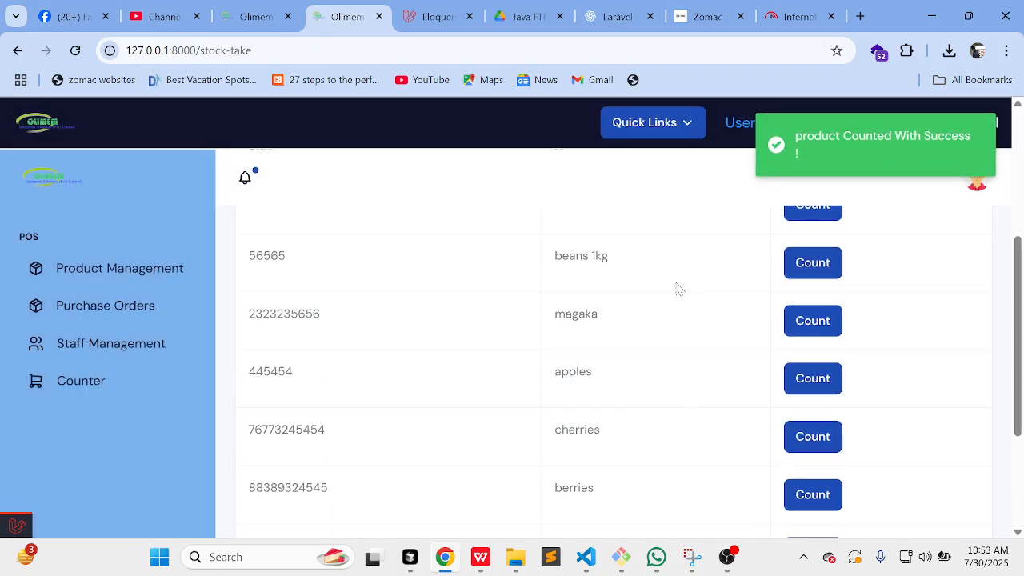
{"action": "scroll", "coordinate": [676, 289], "scroll_direction": "up", "scroll_amount": 1}
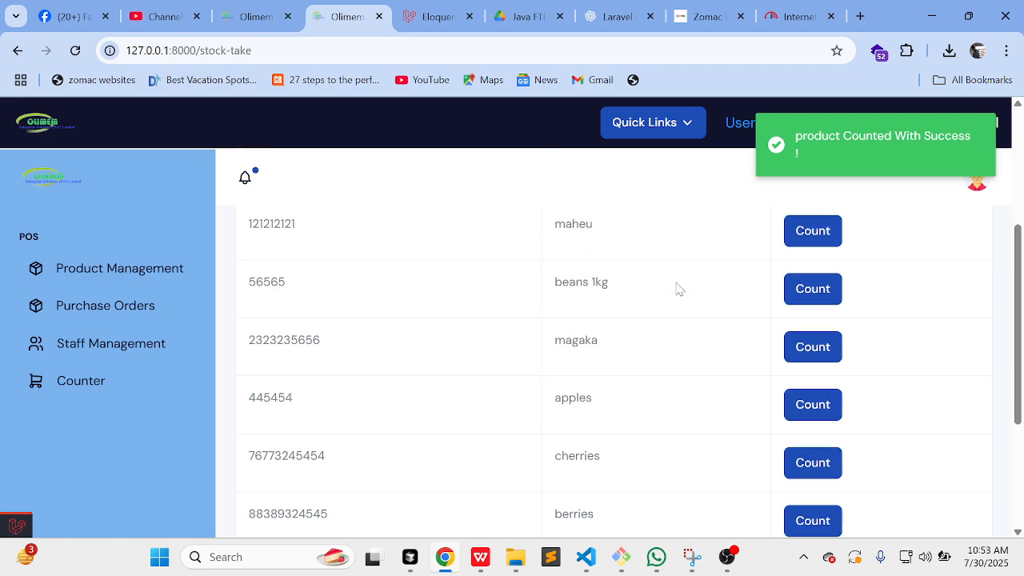
{"action": "left_click", "coordinate": [800, 350]}
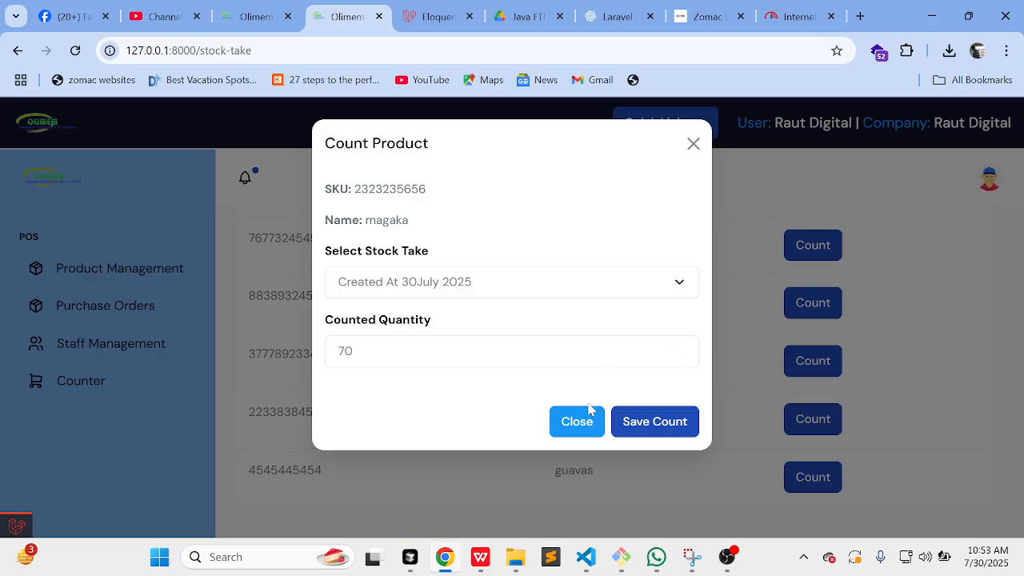
{"action": "left_click", "coordinate": [663, 432]}
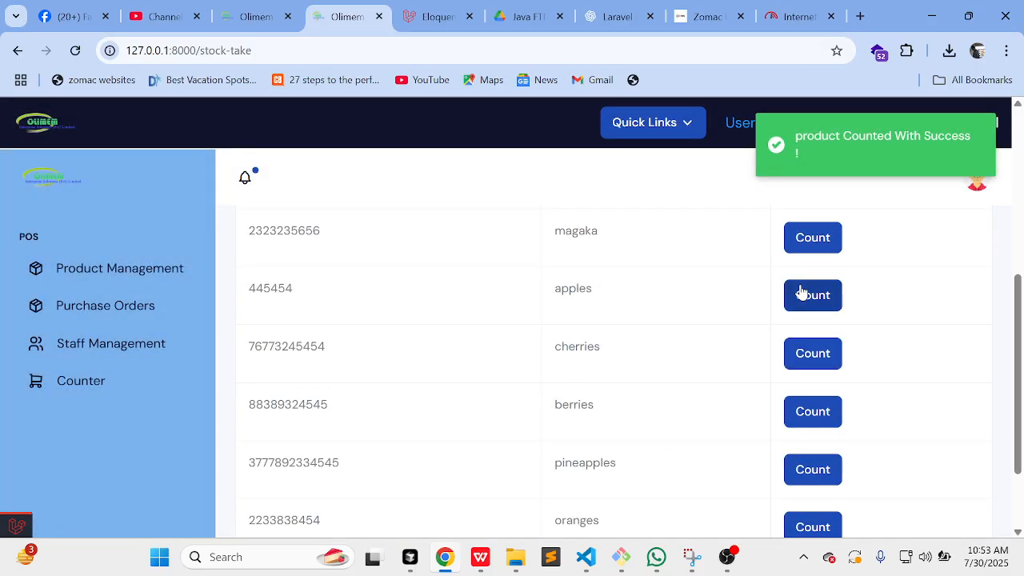
Step: Save counted quantities of 70 for apples, cherries, berries and pineapples
{"action": "left_click", "coordinate": [802, 293]}
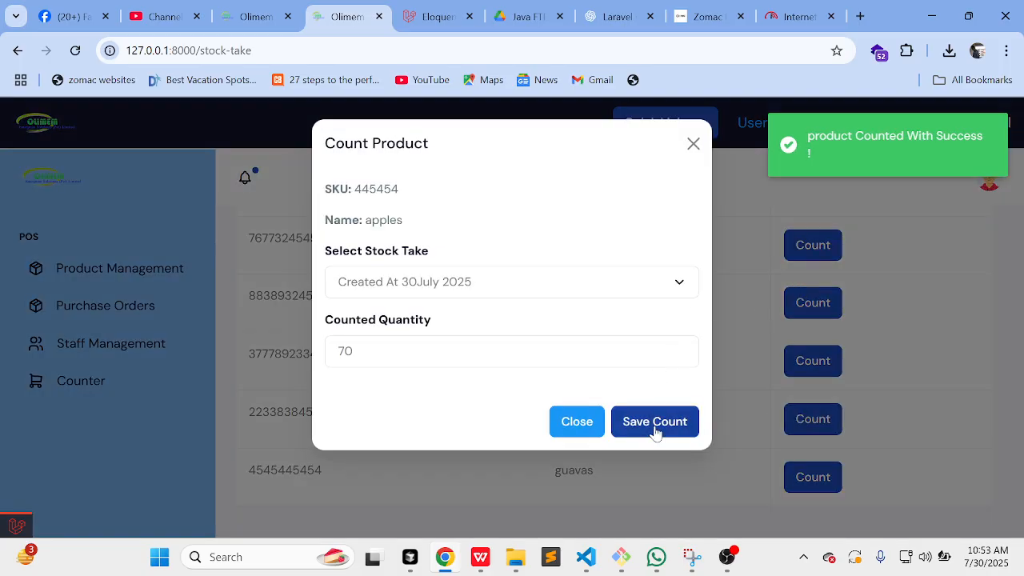
{"action": "left_click", "coordinate": [655, 430]}
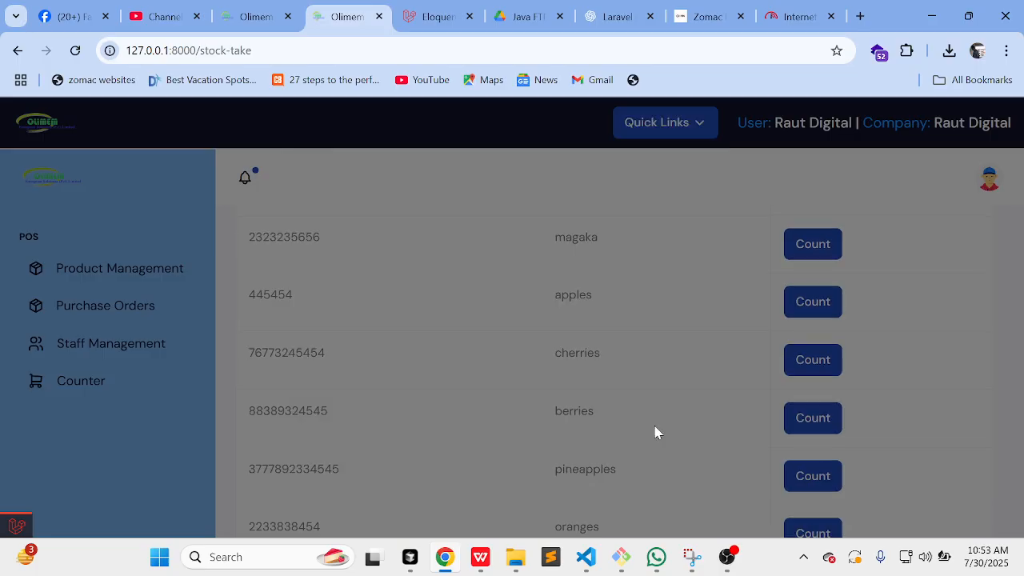
{"action": "scroll", "coordinate": [655, 433], "scroll_direction": "down", "scroll_amount": 1}
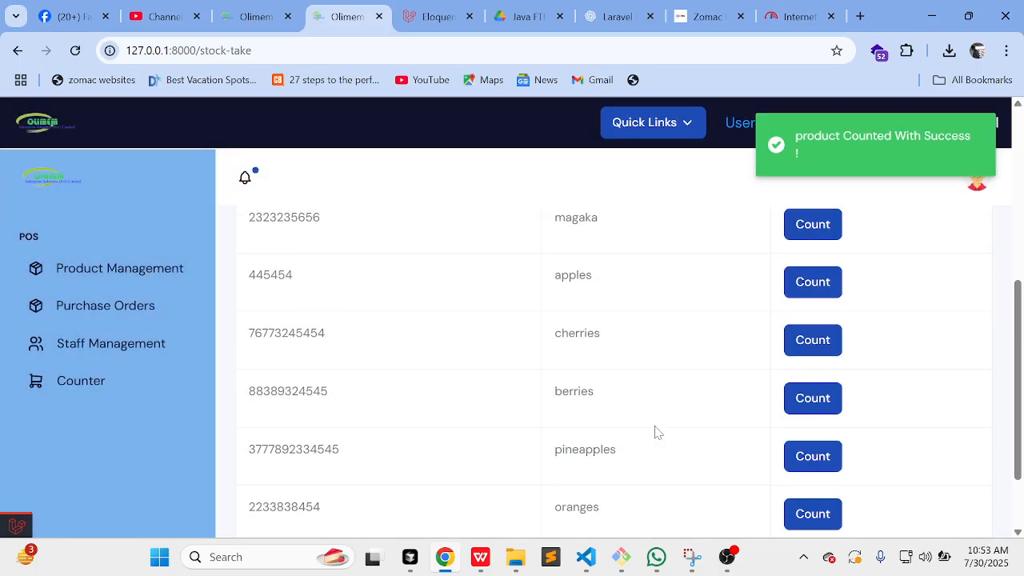
{"action": "left_click", "coordinate": [809, 337]}
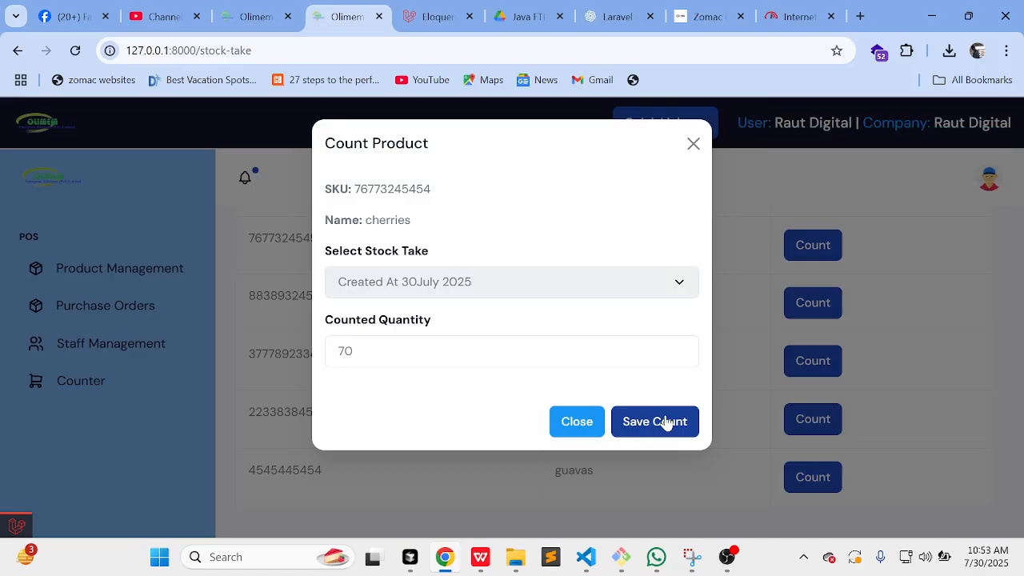
{"action": "left_click", "coordinate": [666, 421]}
{"action": "scroll", "coordinate": [665, 421], "scroll_direction": "down", "scroll_amount": 1}
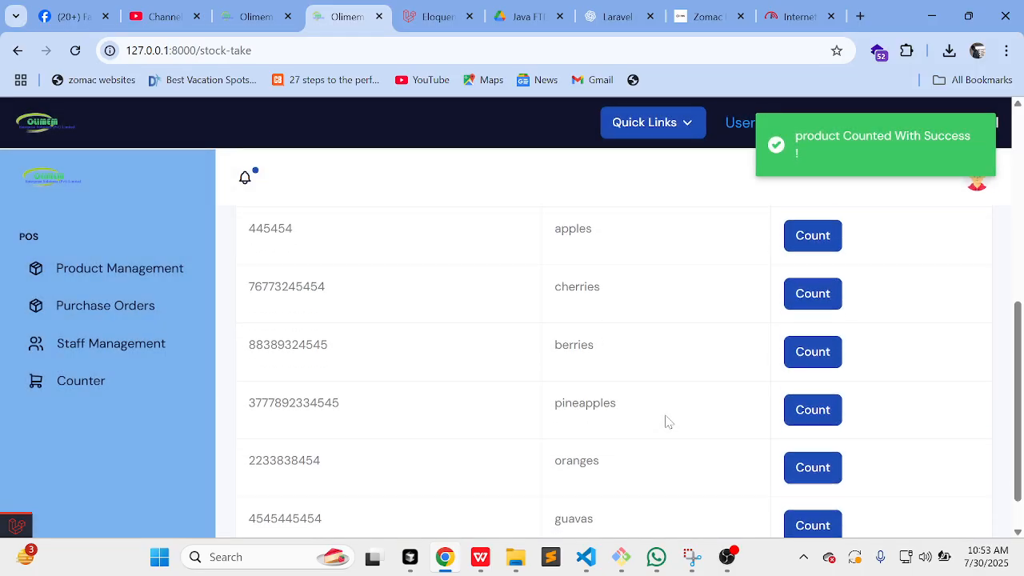
{"action": "left_click", "coordinate": [812, 343]}
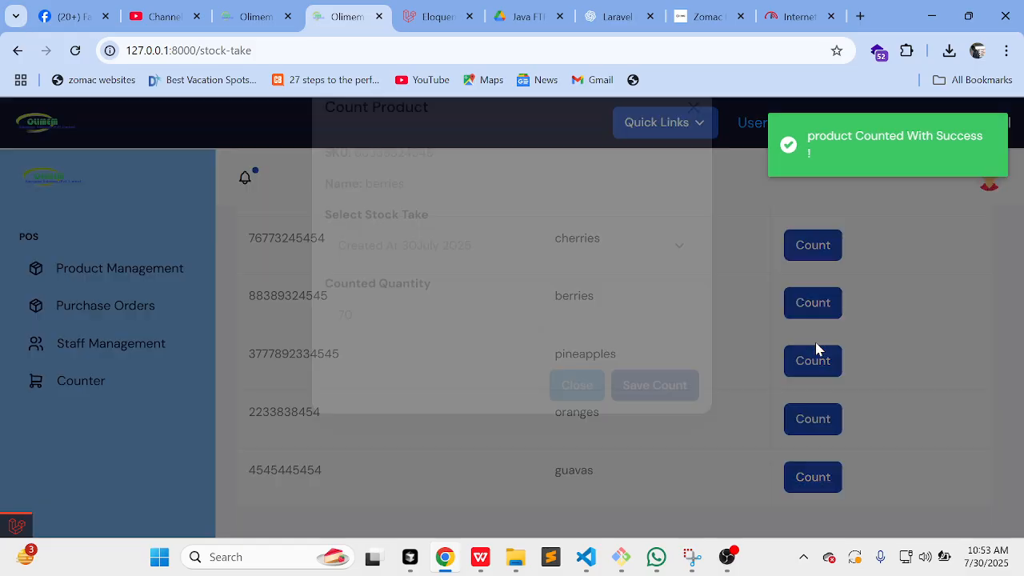
{"action": "left_click", "coordinate": [659, 424]}
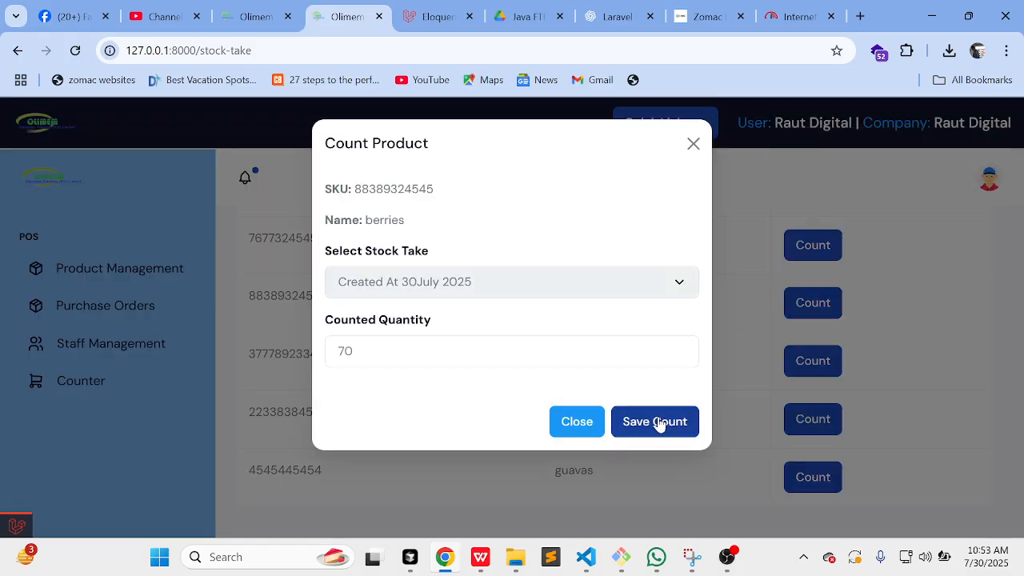
{"action": "scroll", "coordinate": [800, 428], "scroll_direction": "down", "scroll_amount": 2}
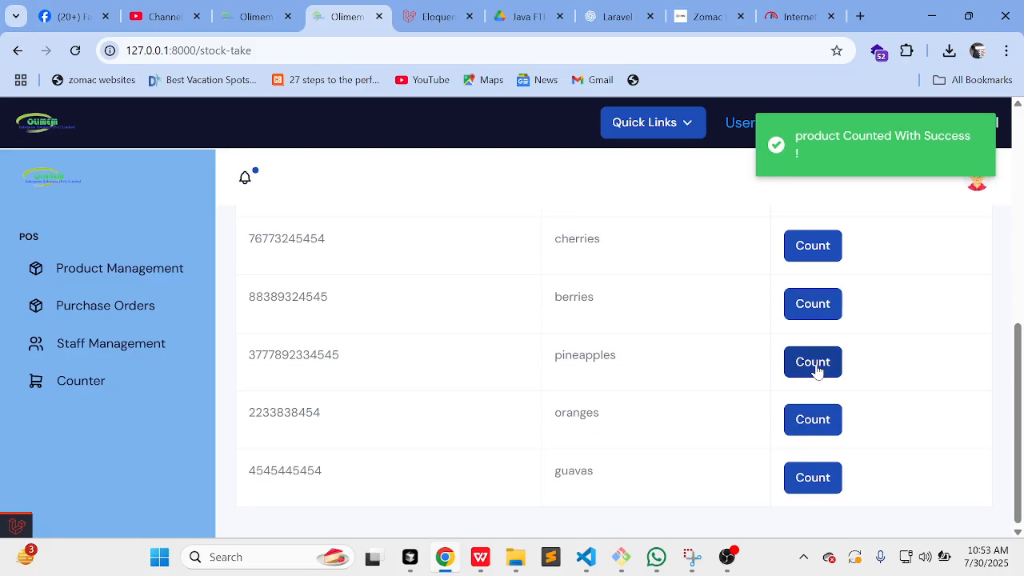
{"action": "left_click", "coordinate": [816, 370]}
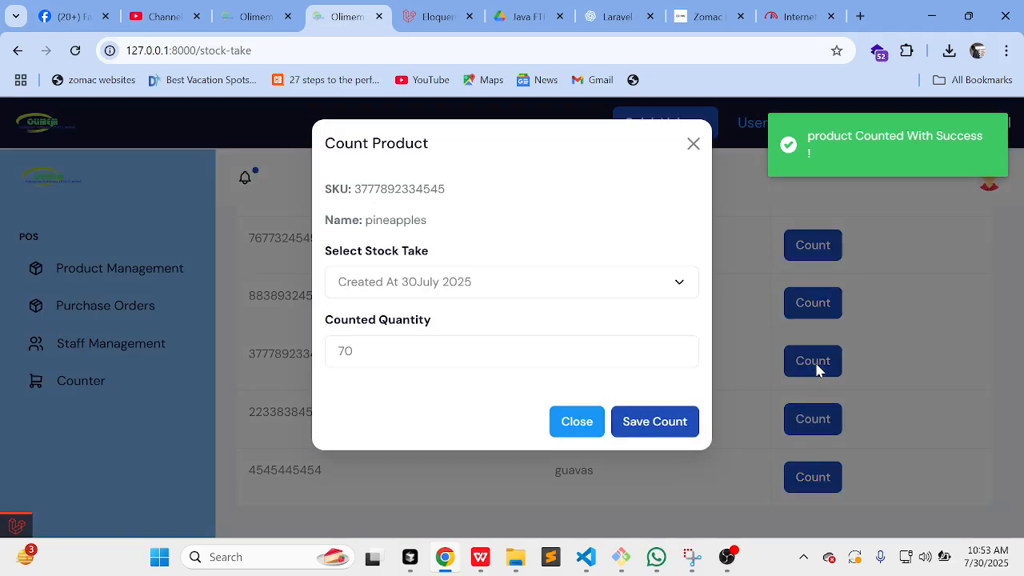
{"action": "left_click", "coordinate": [673, 426]}
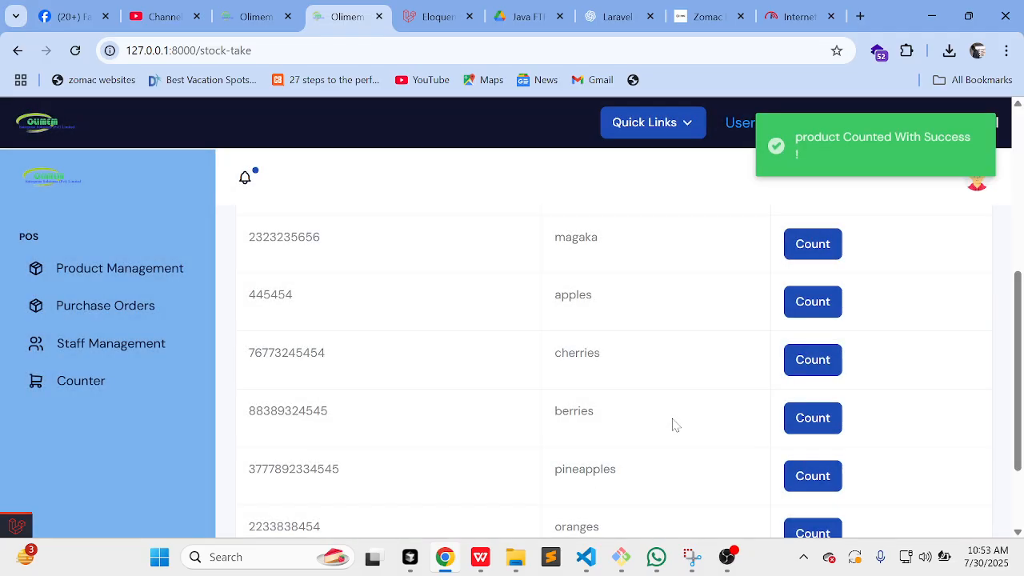
Step: Submit counts of 70 for oranges and guavas; one line saves, one is flagged duplicate
{"action": "scroll", "coordinate": [674, 423], "scroll_direction": "down", "scroll_amount": 2}
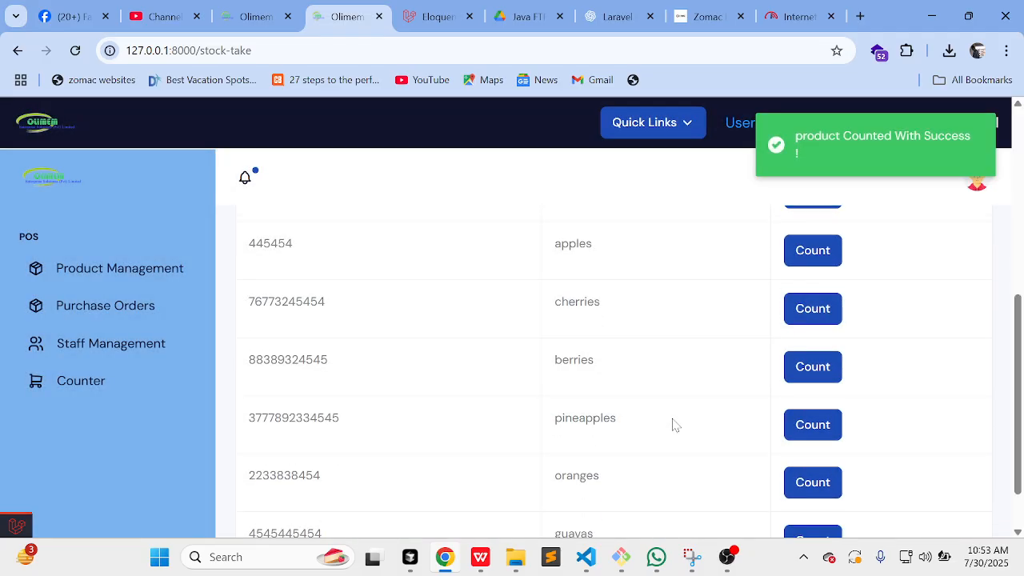
{"action": "left_click", "coordinate": [798, 428]}
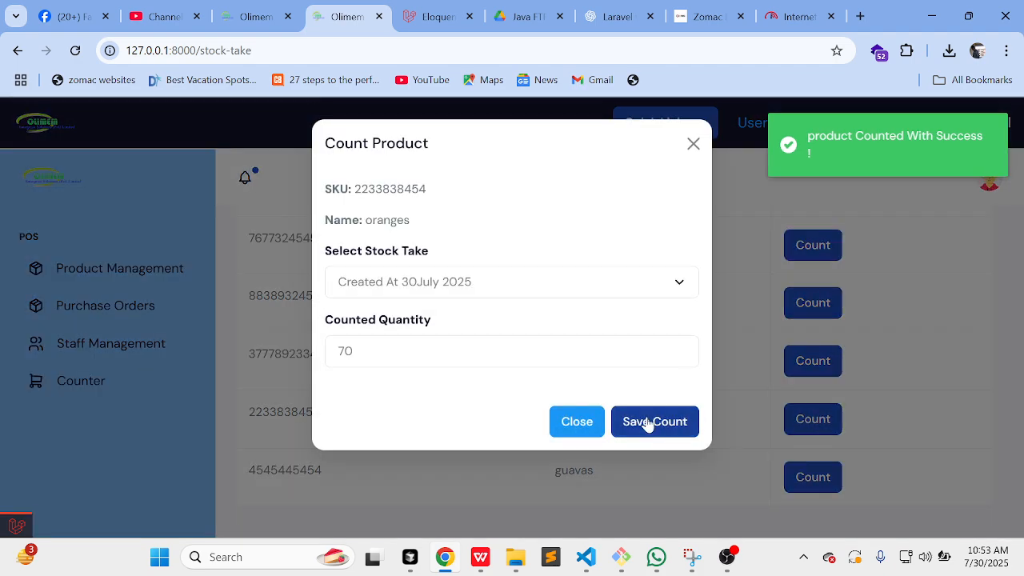
{"action": "left_click", "coordinate": [649, 424]}
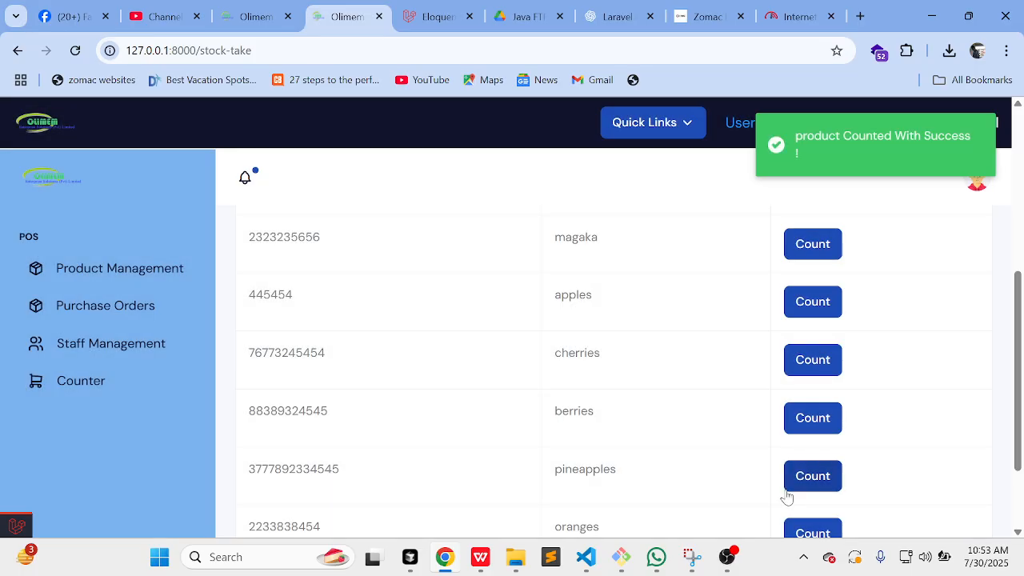
{"action": "scroll", "coordinate": [792, 496], "scroll_direction": "down", "scroll_amount": 2}
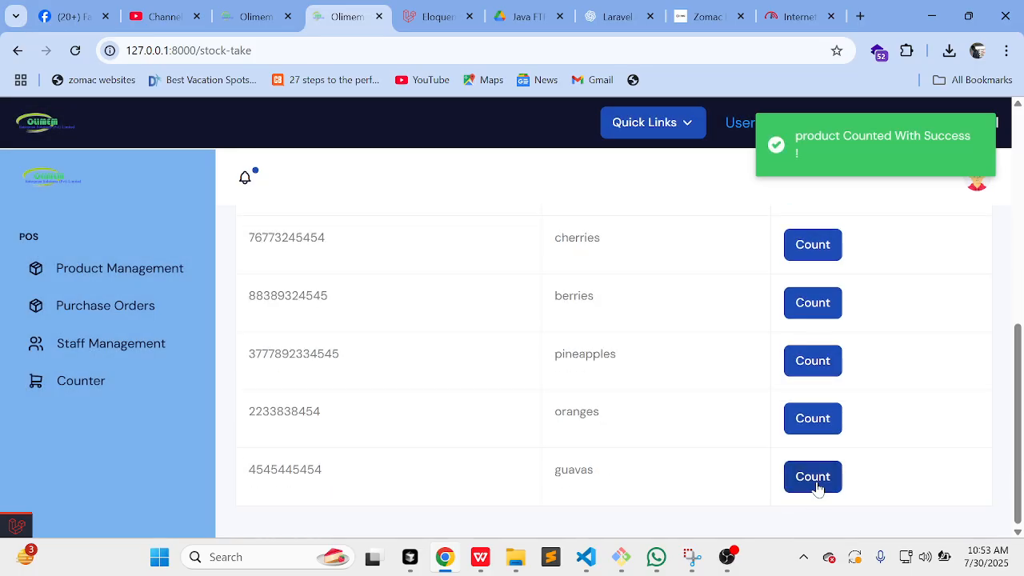
{"action": "left_click", "coordinate": [816, 488]}
{"action": "left_click", "coordinate": [654, 428]}
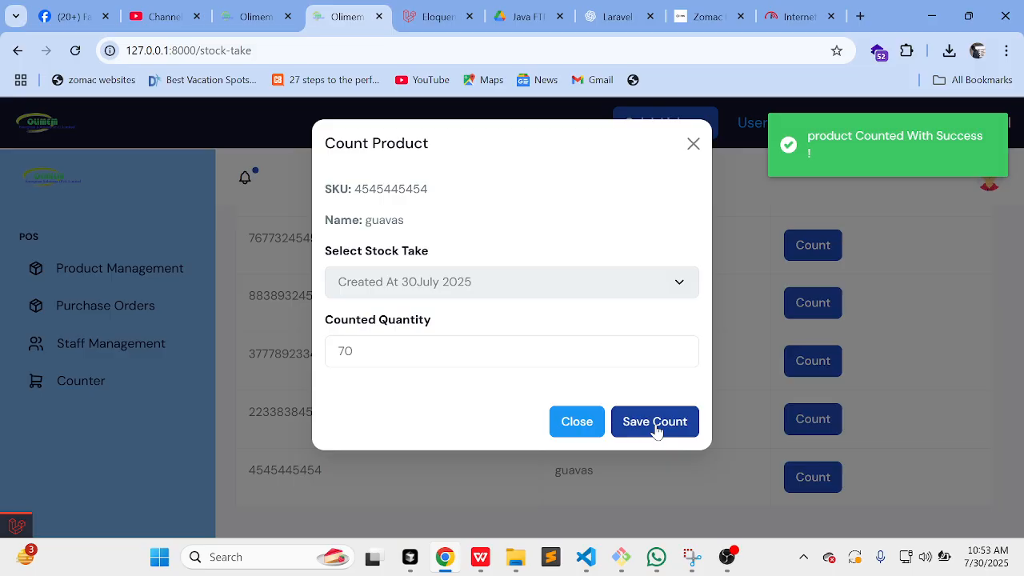
{"action": "scroll", "coordinate": [658, 431], "scroll_direction": "up", "scroll_amount": 3}
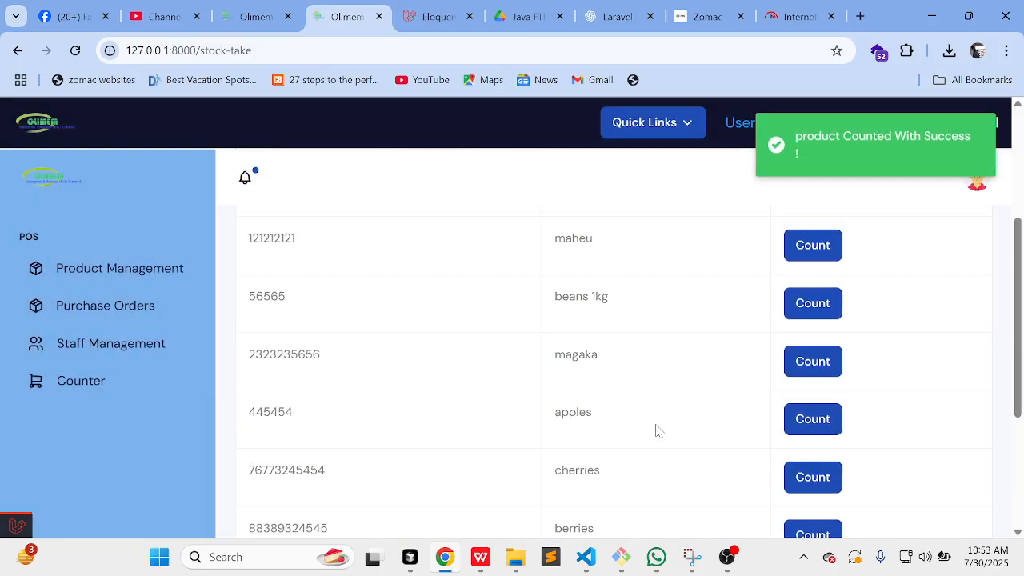
{"action": "scroll", "coordinate": [659, 431], "scroll_direction": "up", "scroll_amount": 3}
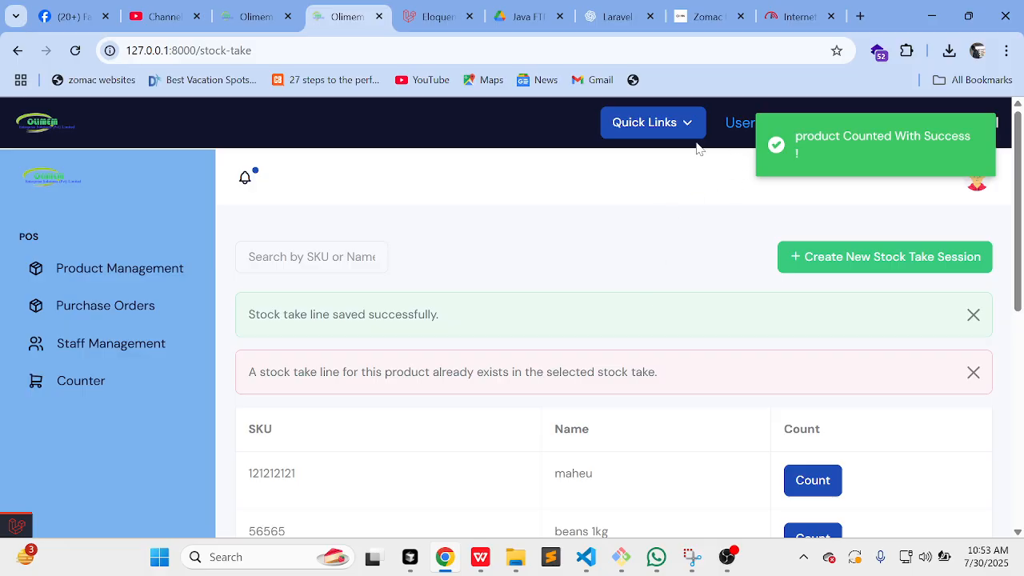
{"action": "left_click", "coordinate": [652, 126]}
{"action": "left_click", "coordinate": [696, 200]}
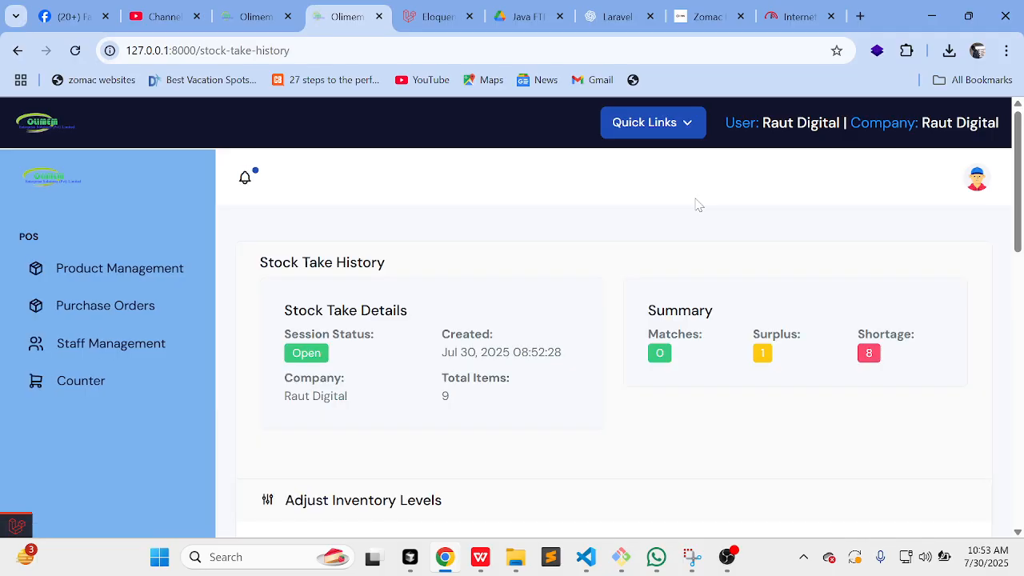
{"action": "scroll", "coordinate": [552, 309], "scroll_direction": "down", "scroll_amount": 2}
{"action": "scroll", "coordinate": [552, 309], "scroll_direction": "down", "scroll_amount": 3}
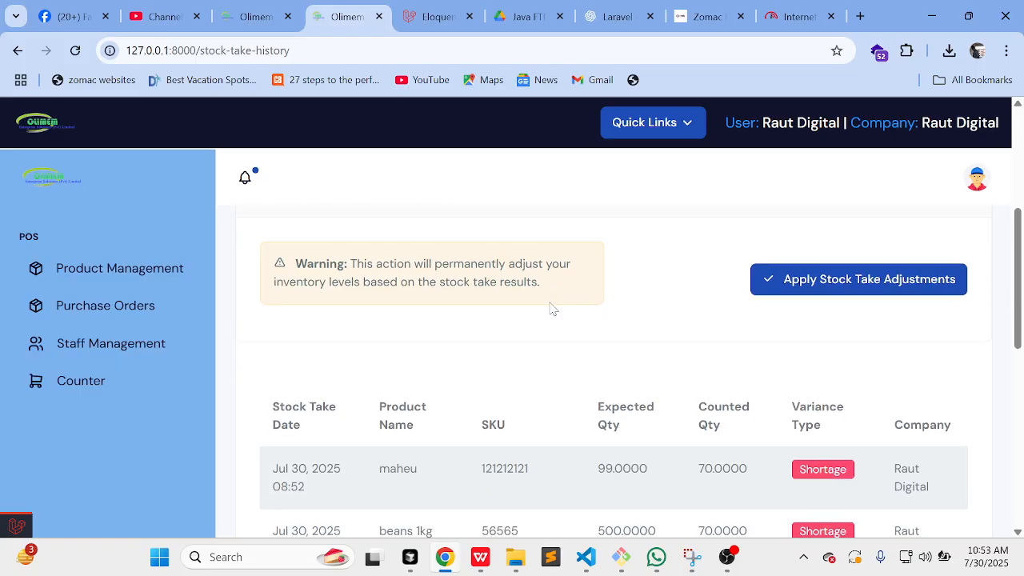
{"action": "scroll", "coordinate": [552, 309], "scroll_direction": "up", "scroll_amount": 5}
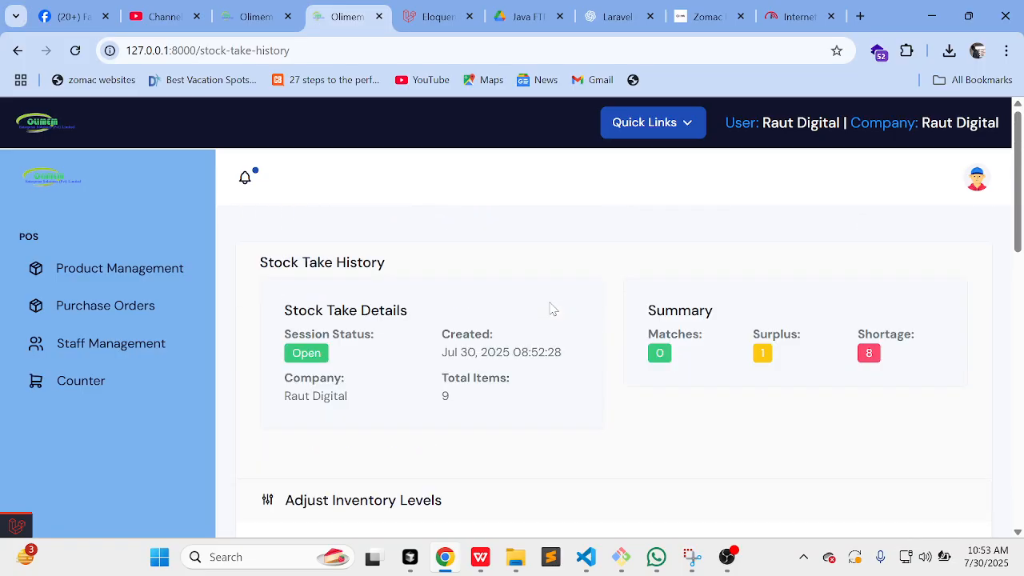
{"action": "scroll", "coordinate": [552, 309], "scroll_direction": "down", "scroll_amount": 1}
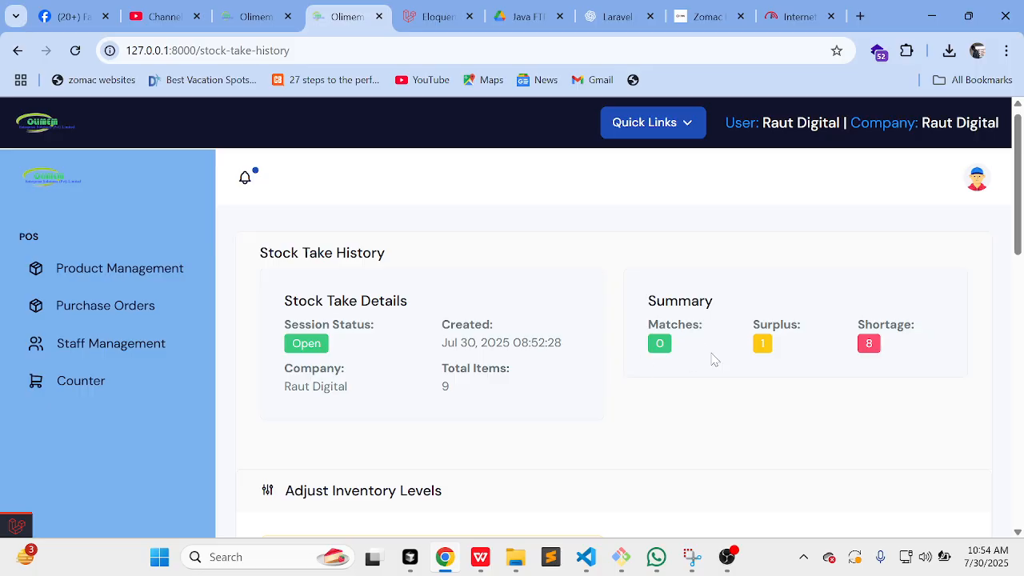
{"action": "scroll", "coordinate": [896, 390], "scroll_direction": "down", "scroll_amount": 7}
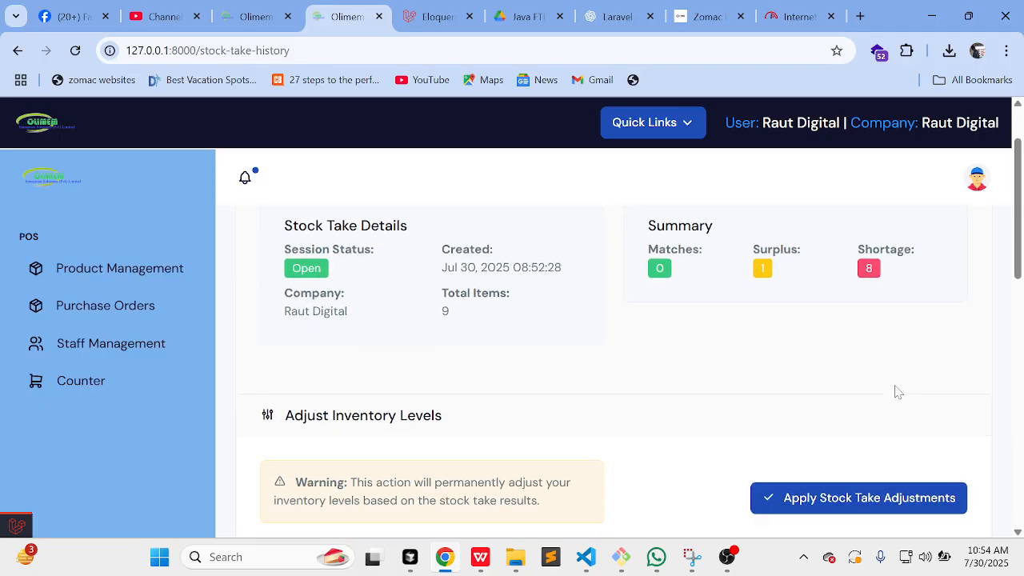
{"action": "scroll", "coordinate": [896, 391], "scroll_direction": "up", "scroll_amount": 1}
{"action": "scroll", "coordinate": [897, 392], "scroll_direction": "up", "scroll_amount": 1}
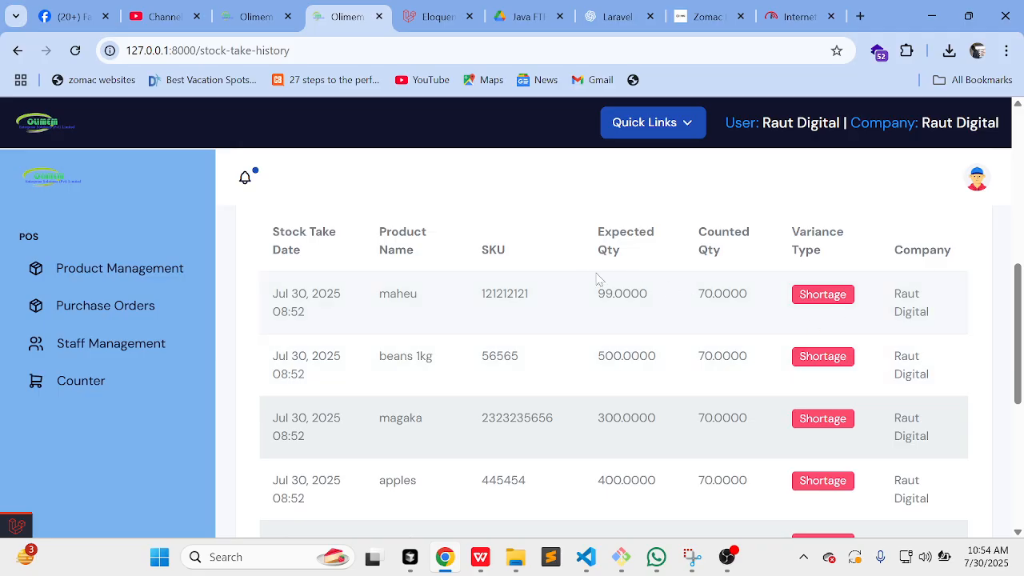
{"action": "left_click_drag", "start_coordinate": [599, 304], "coordinate": [747, 296]}
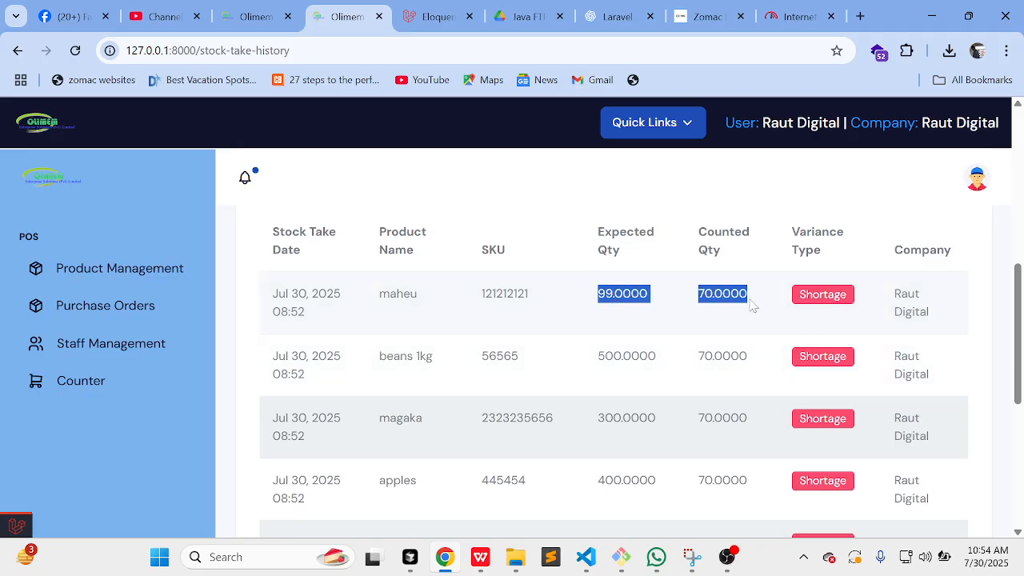
{"action": "left_click", "coordinate": [608, 294]}
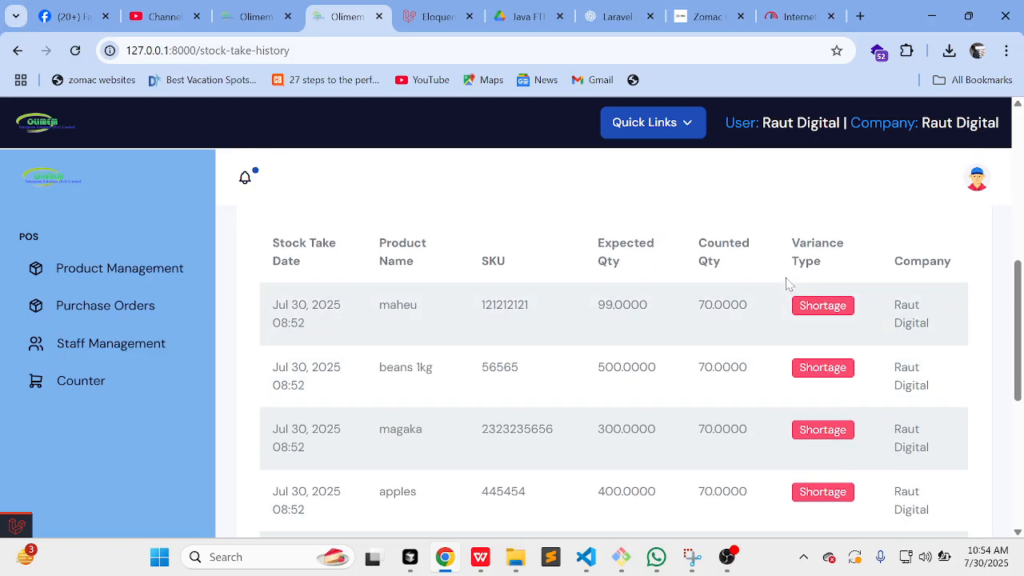
{"action": "scroll", "coordinate": [711, 366], "scroll_direction": "down", "scroll_amount": 1}
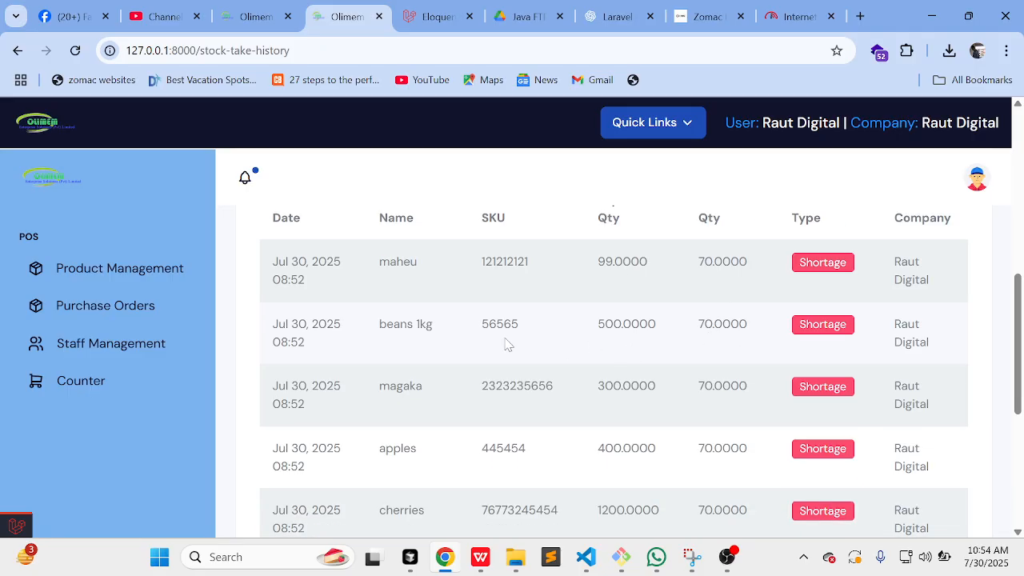
{"action": "scroll", "coordinate": [798, 325], "scroll_direction": "down", "scroll_amount": 1}
{"action": "scroll", "coordinate": [896, 338], "scroll_direction": "down", "scroll_amount": 2}
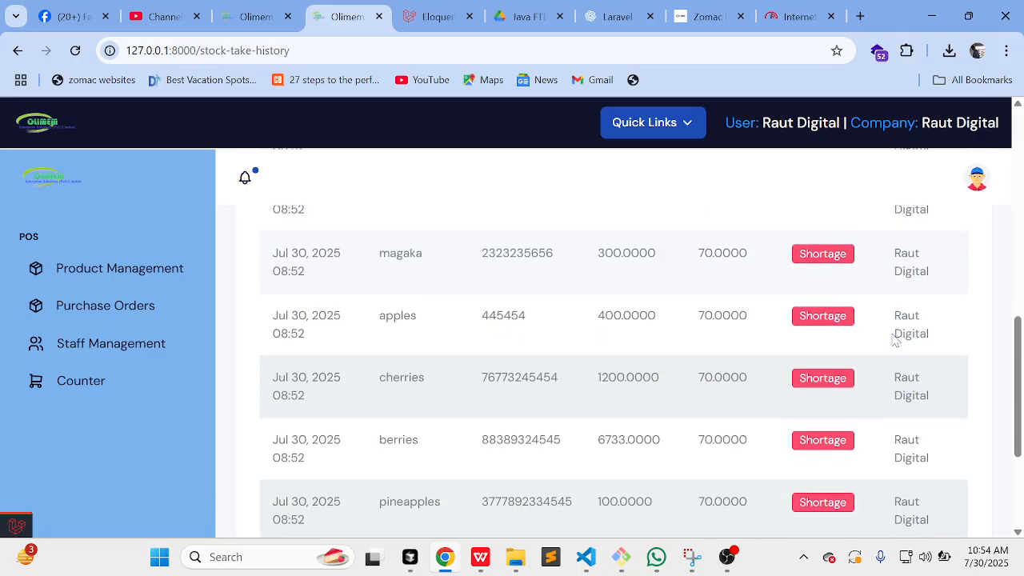
{"action": "scroll", "coordinate": [742, 366], "scroll_direction": "down", "scroll_amount": 4}
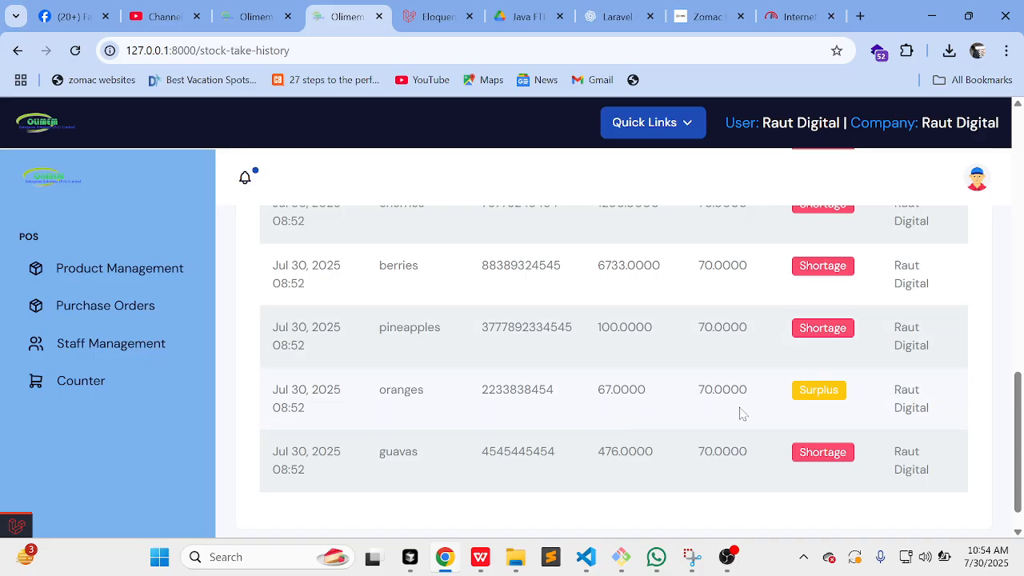
{"action": "scroll", "coordinate": [744, 414], "scroll_direction": "down", "scroll_amount": 1}
{"action": "scroll", "coordinate": [752, 418], "scroll_direction": "up", "scroll_amount": 5}
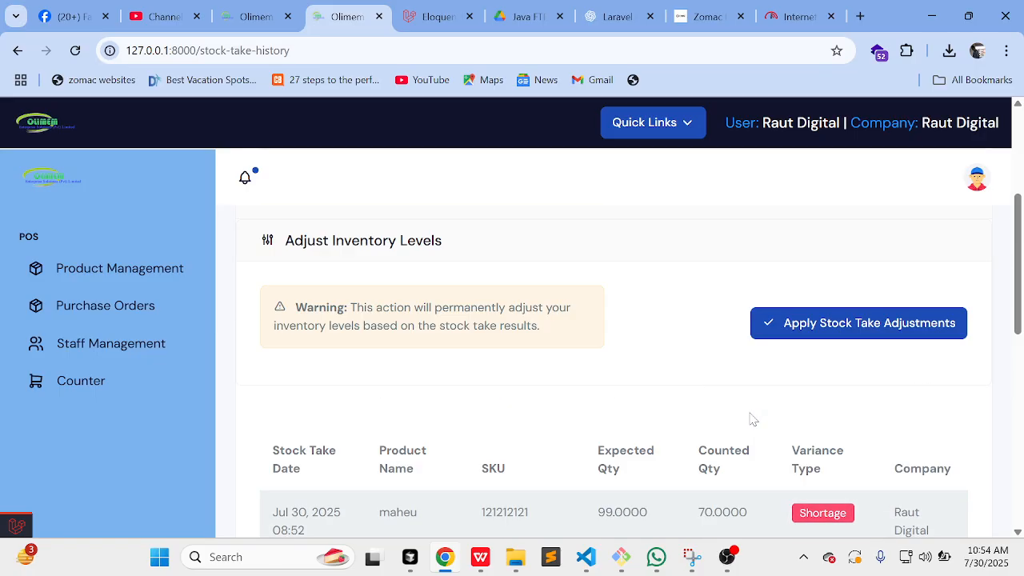
{"action": "scroll", "coordinate": [752, 418], "scroll_direction": "down", "scroll_amount": 1}
{"action": "scroll", "coordinate": [752, 419], "scroll_direction": "up", "scroll_amount": 3}
{"action": "scroll", "coordinate": [752, 418], "scroll_direction": "down", "scroll_amount": 4}
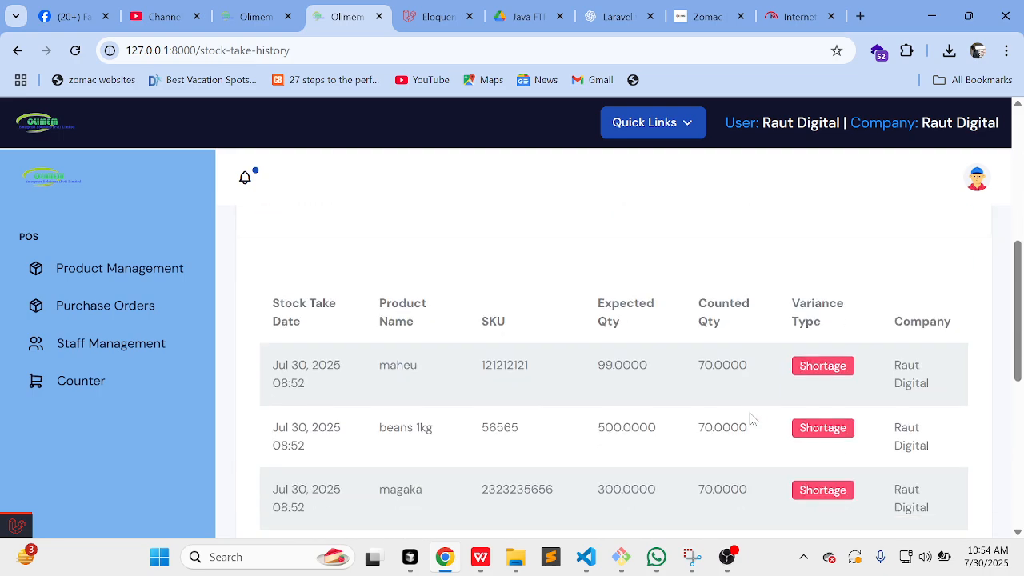
{"action": "scroll", "coordinate": [752, 418], "scroll_direction": "up", "scroll_amount": 4}
{"action": "scroll", "coordinate": [752, 418], "scroll_direction": "down", "scroll_amount": 6}
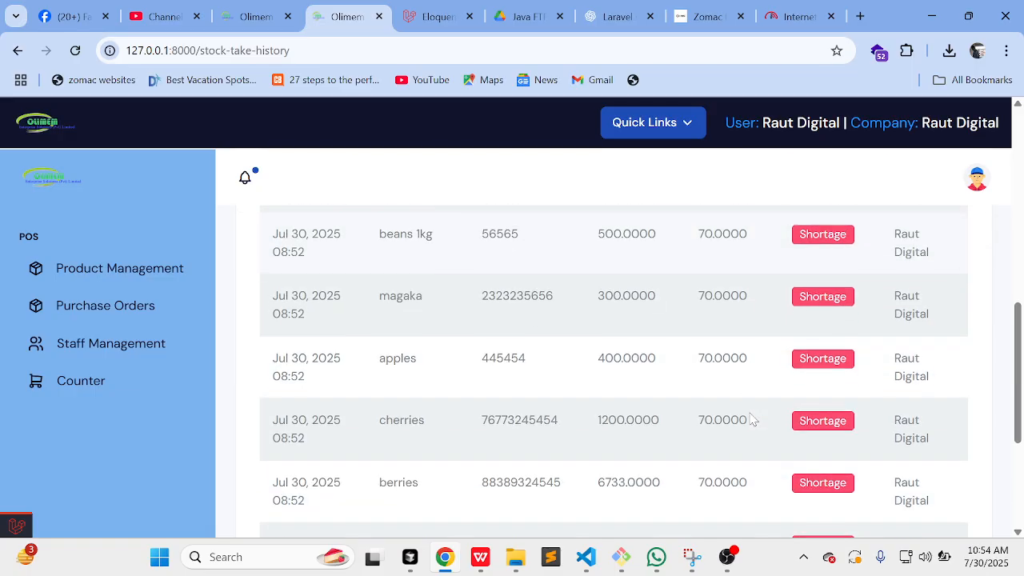
{"action": "scroll", "coordinate": [752, 418], "scroll_direction": "up", "scroll_amount": 3}
{"action": "scroll", "coordinate": [752, 419], "scroll_direction": "down", "scroll_amount": 2}
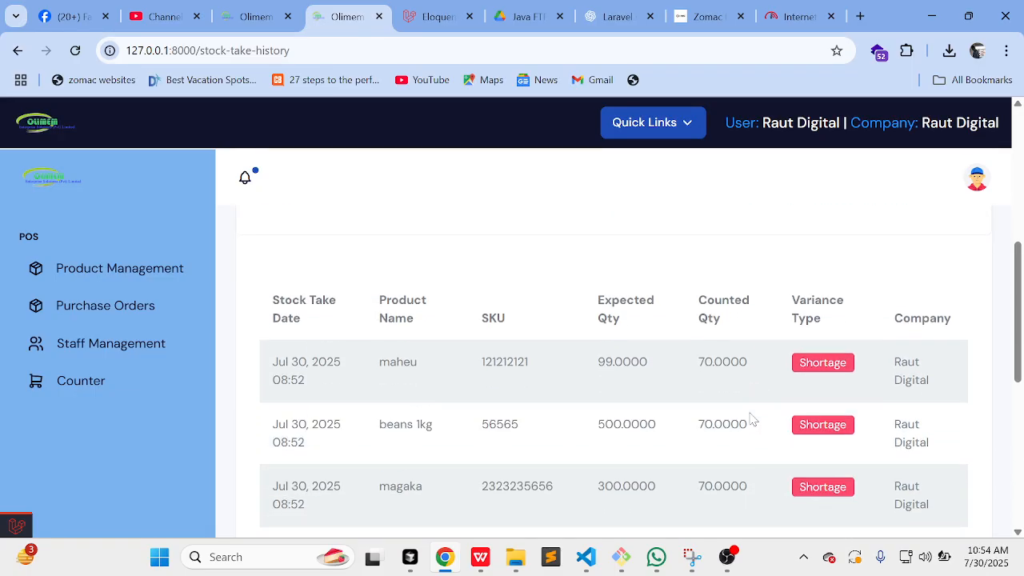
{"action": "scroll", "coordinate": [751, 418], "scroll_direction": "up", "scroll_amount": 2}
{"action": "scroll", "coordinate": [752, 418], "scroll_direction": "down", "scroll_amount": 6}
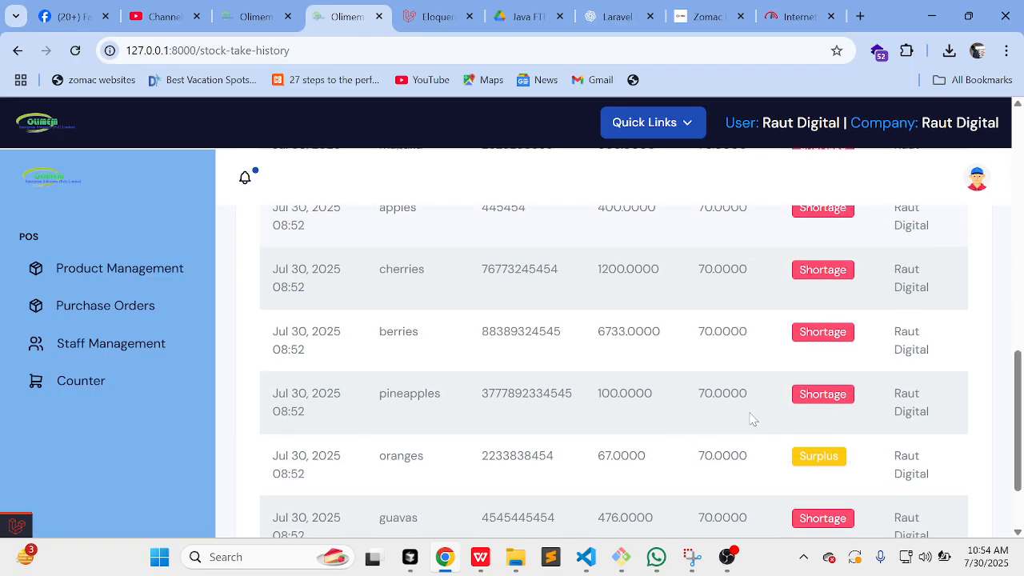
{"action": "scroll", "coordinate": [752, 418], "scroll_direction": "down", "scroll_amount": 1}
{"action": "scroll", "coordinate": [752, 418], "scroll_direction": "up", "scroll_amount": 5}
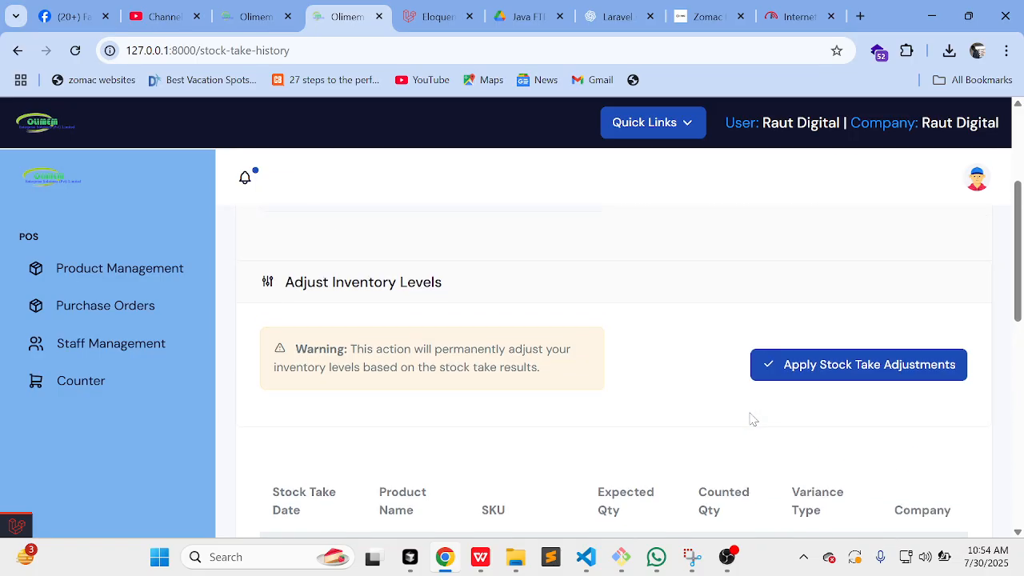
{"action": "scroll", "coordinate": [752, 418], "scroll_direction": "up", "scroll_amount": 3}
{"action": "scroll", "coordinate": [752, 418], "scroll_direction": "down", "scroll_amount": 2}
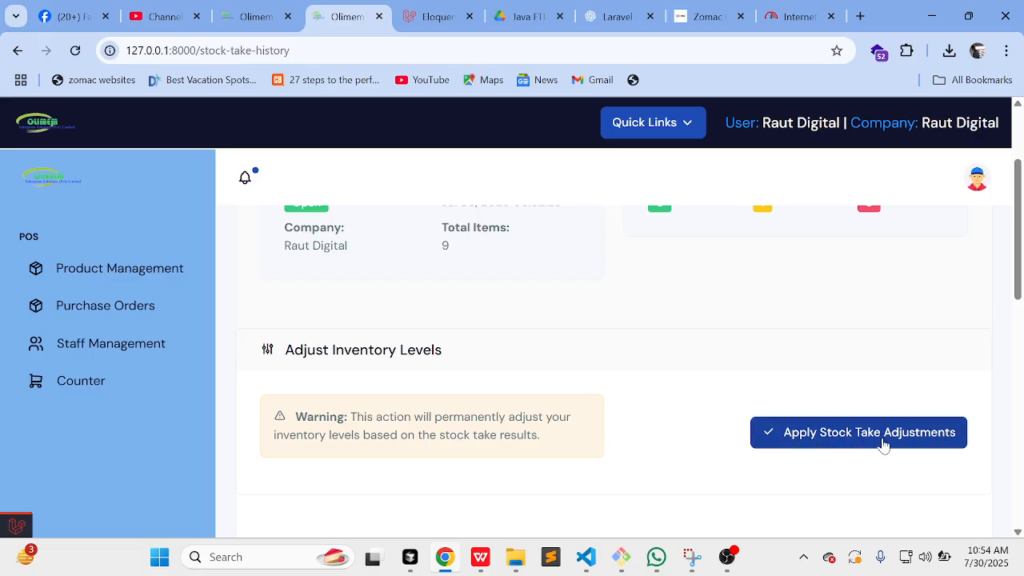
{"action": "scroll", "coordinate": [920, 441], "scroll_direction": "down", "scroll_amount": 3}
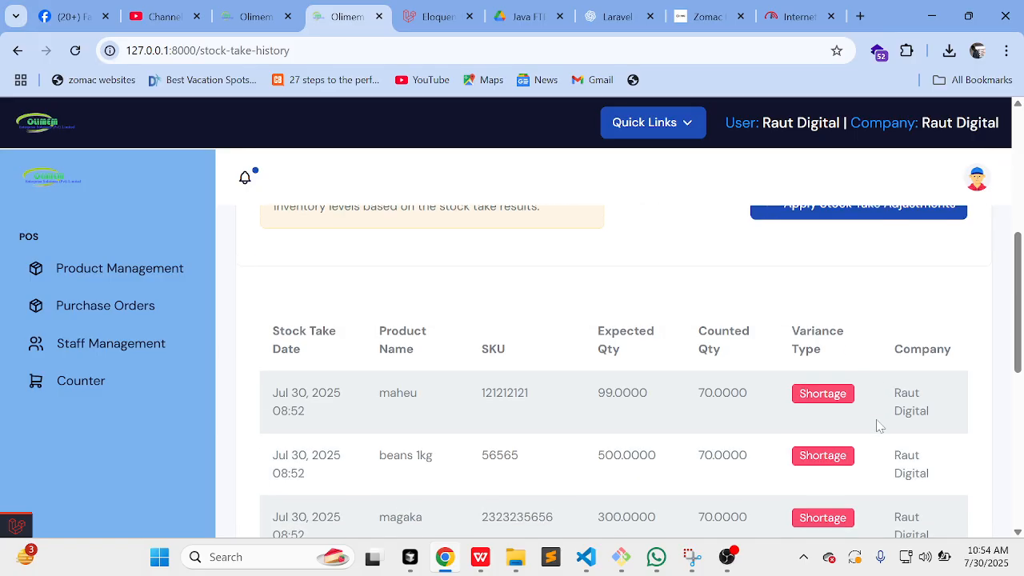
{"action": "scroll", "coordinate": [879, 426], "scroll_direction": "down", "scroll_amount": 1}
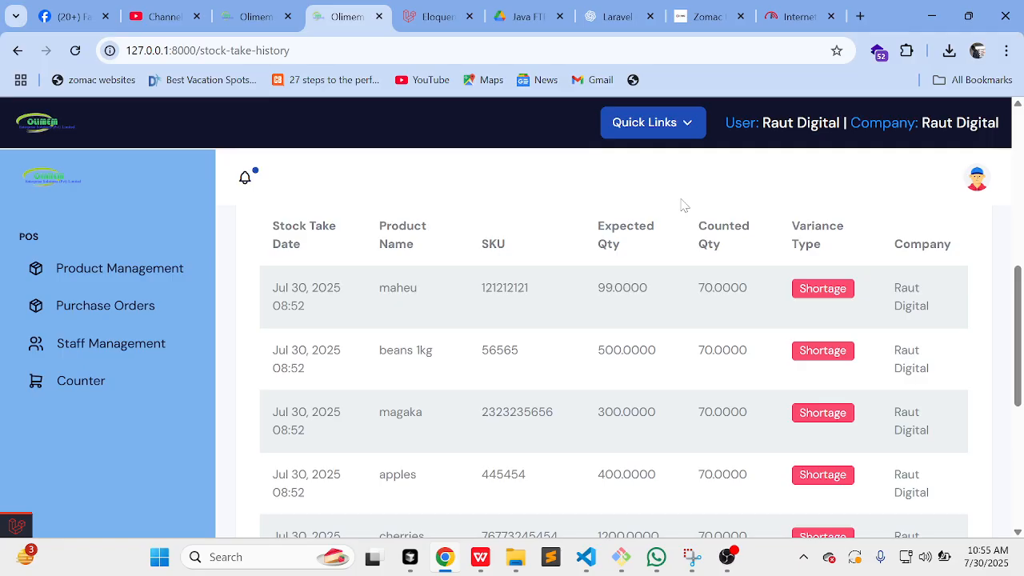
{"action": "scroll", "coordinate": [681, 205], "scroll_direction": "up", "scroll_amount": 4}
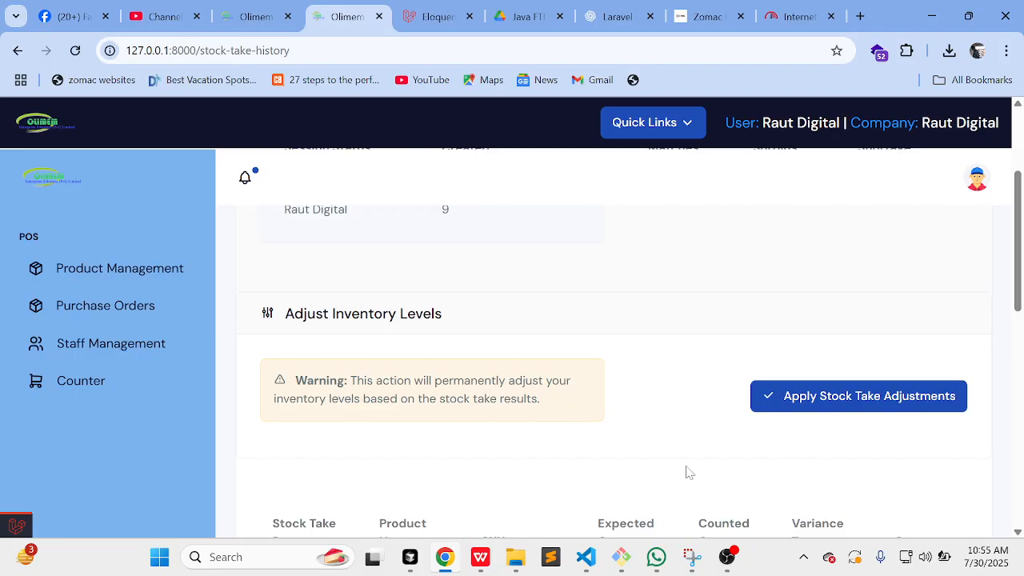
{"action": "scroll", "coordinate": [686, 472], "scroll_direction": "up", "scroll_amount": 1}
Step: Apply and confirm the stock take adjustments, leaving no active stock take session
{"action": "left_click", "coordinate": [796, 468]}
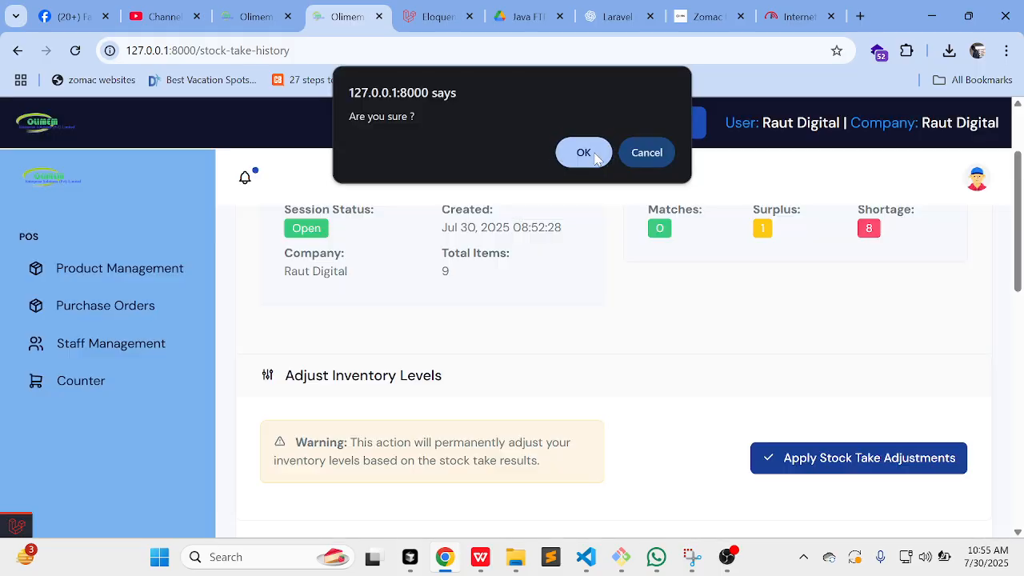
{"action": "left_click", "coordinate": [584, 153]}
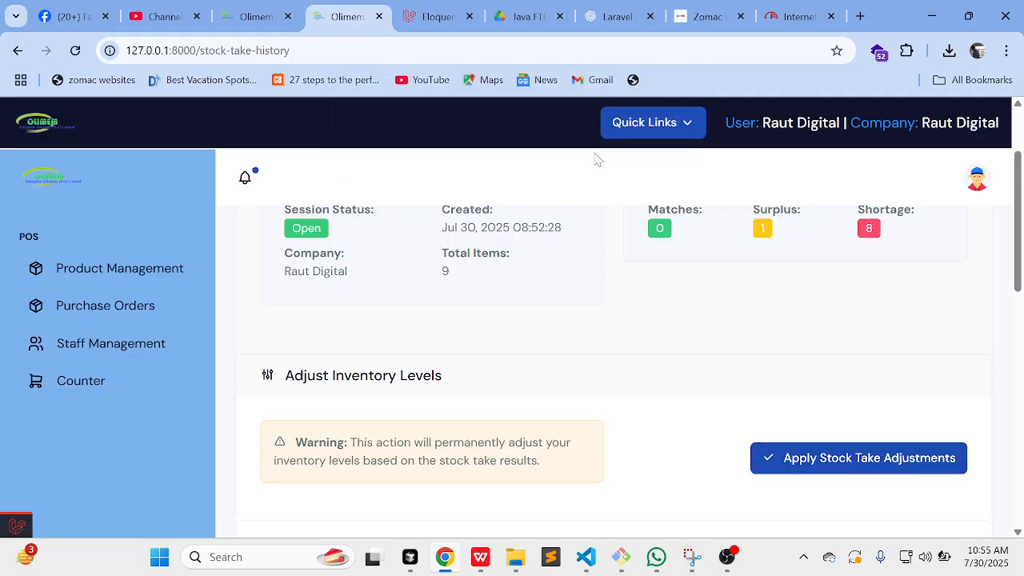
{"action": "scroll", "coordinate": [788, 472], "scroll_direction": "down", "scroll_amount": 3}
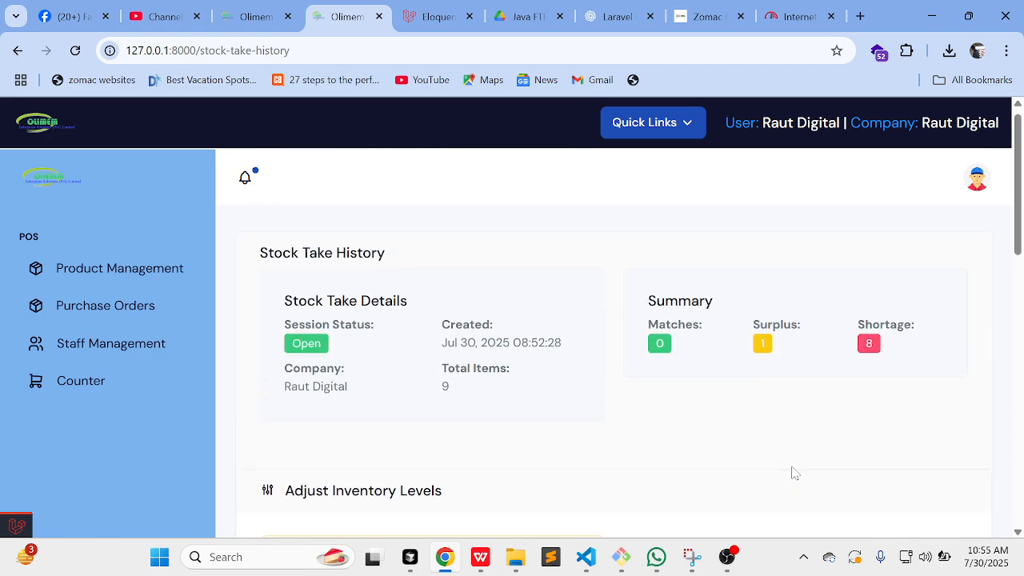
{"action": "scroll", "coordinate": [758, 477], "scroll_direction": "up", "scroll_amount": 1}
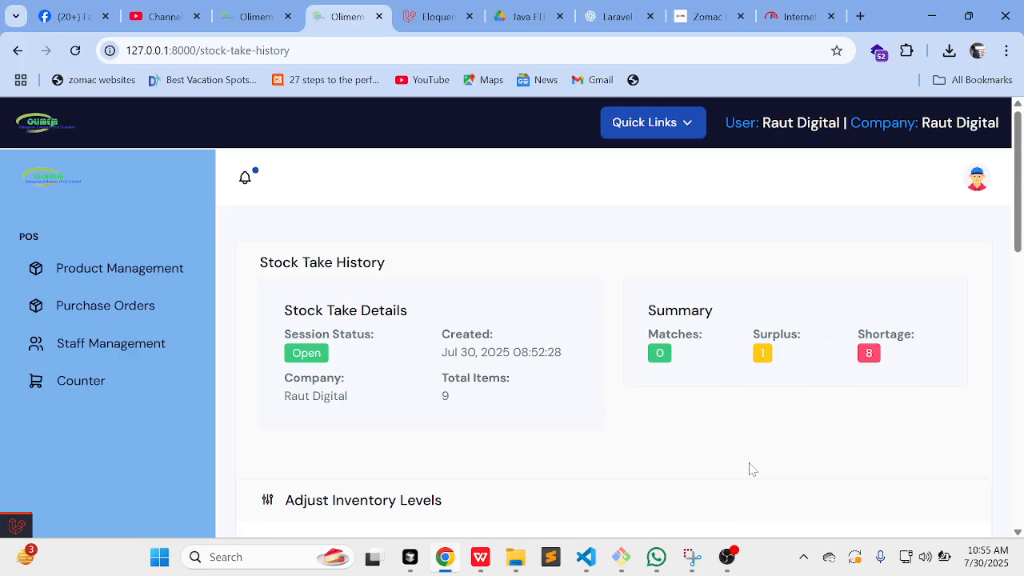
{"action": "scroll", "coordinate": [663, 359], "scroll_direction": "down", "scroll_amount": 4}
{"action": "scroll", "coordinate": [664, 363], "scroll_direction": "up", "scroll_amount": 4}
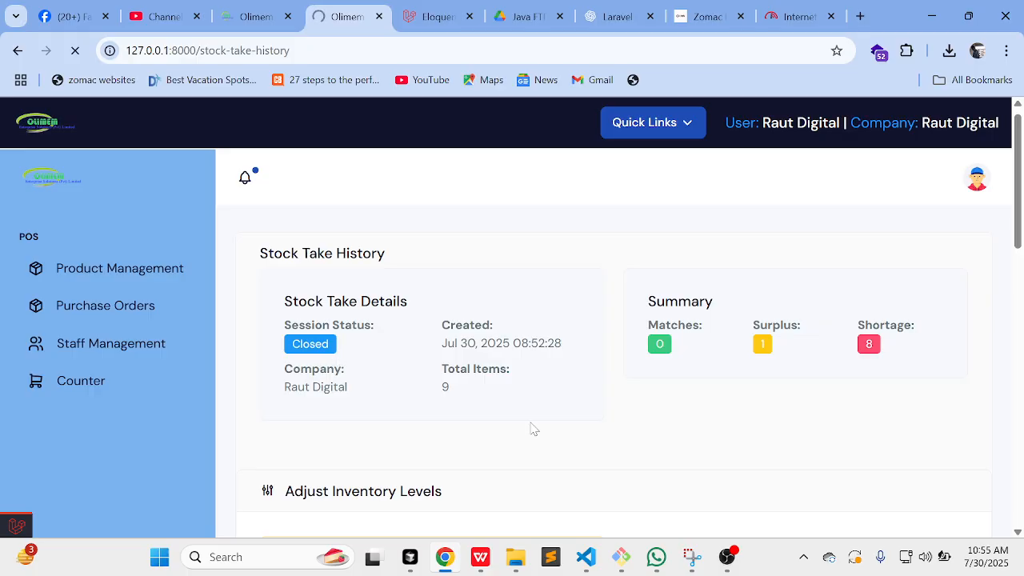
{"action": "scroll", "coordinate": [530, 427], "scroll_direction": "down", "scroll_amount": 2}
{"action": "scroll", "coordinate": [533, 428], "scroll_direction": "up", "scroll_amount": 2}
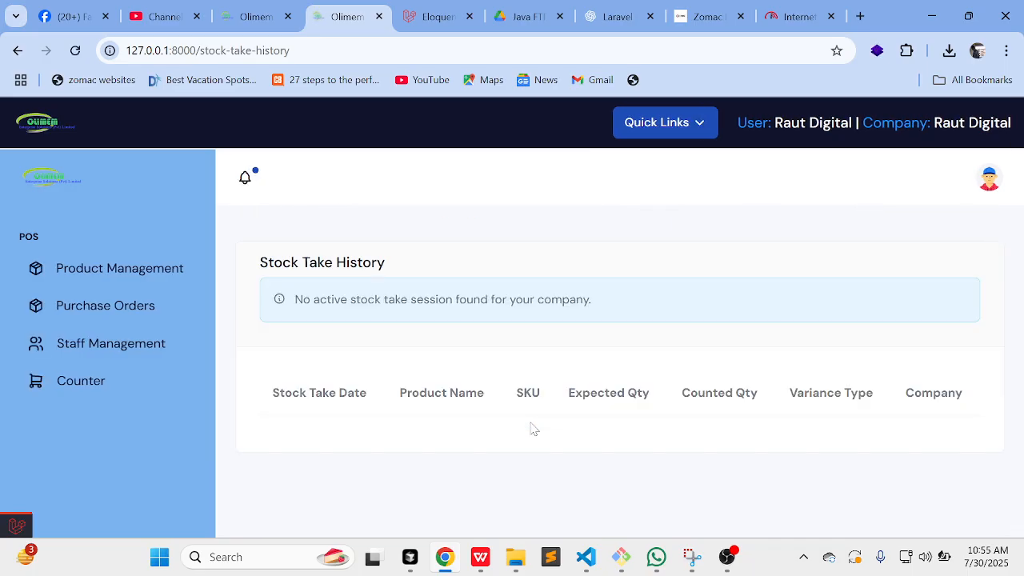
Step: Open Product Management and scroll the products table showing 70 units each
{"action": "left_click", "coordinate": [181, 288]}
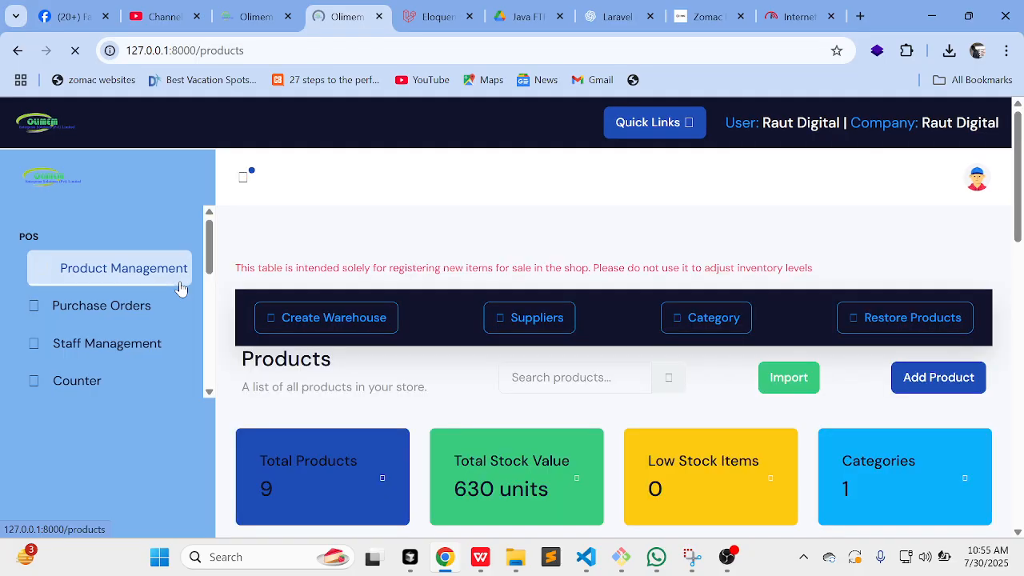
{"action": "scroll", "coordinate": [377, 350], "scroll_direction": "down", "scroll_amount": 5}
{"action": "scroll", "coordinate": [377, 349], "scroll_direction": "down", "scroll_amount": 3}
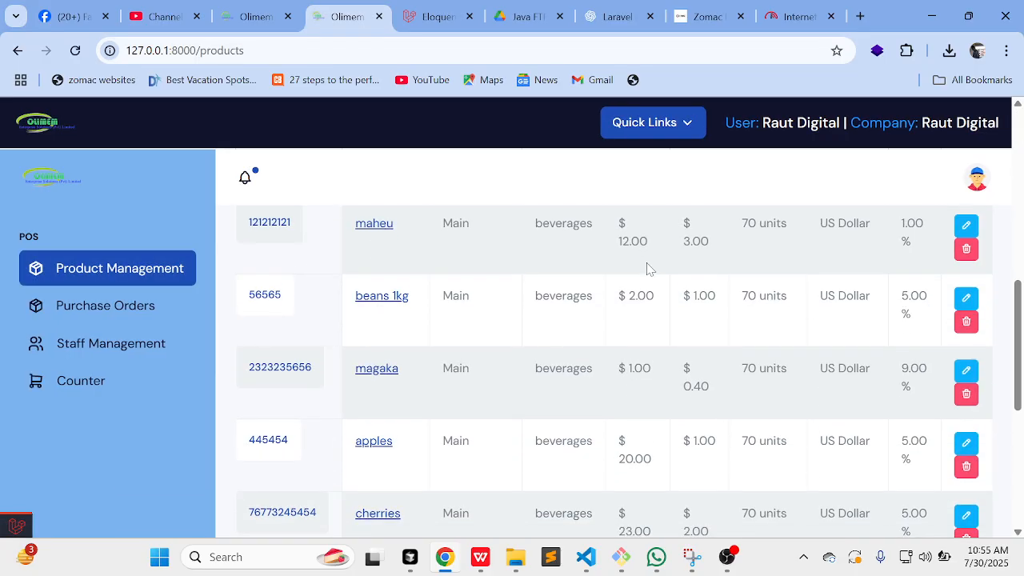
{"action": "scroll", "coordinate": [783, 493], "scroll_direction": "down", "scroll_amount": 5}
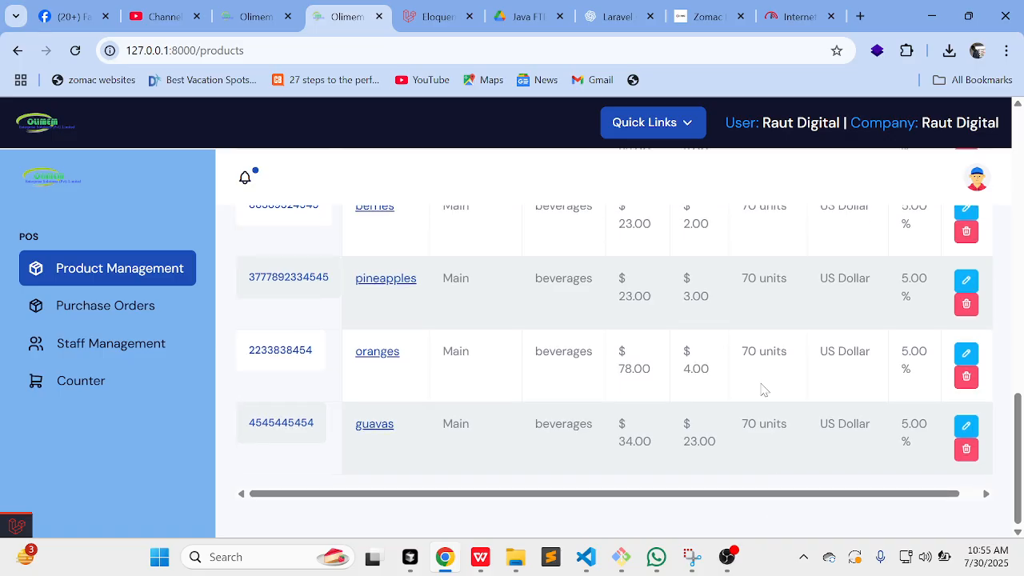
{"action": "scroll", "coordinate": [759, 378], "scroll_direction": "up", "scroll_amount": 2}
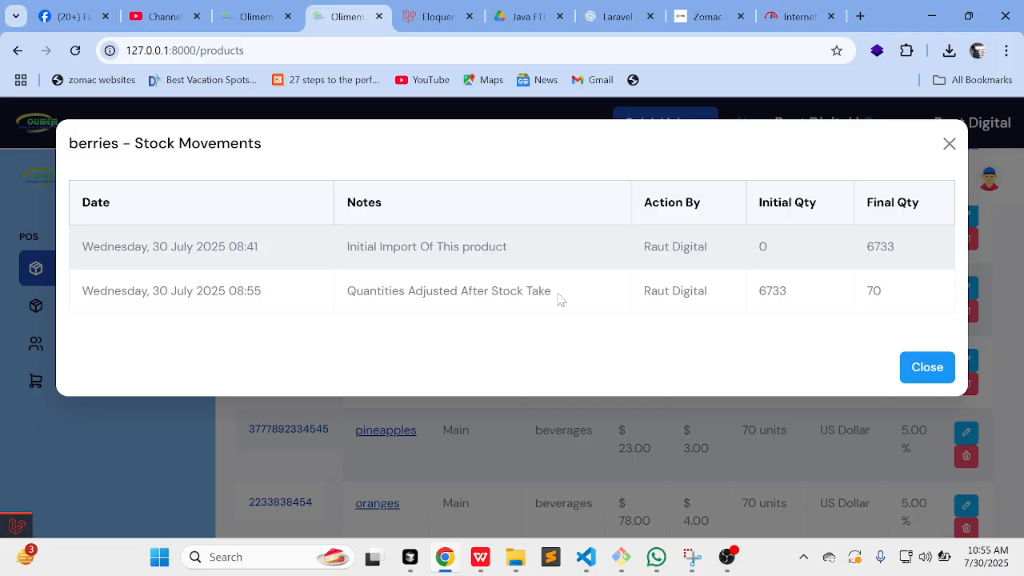
Step: Inspect berries' stock take adjustment note and final quantity of 70, then close its movements
{"action": "left_click_drag", "start_coordinate": [559, 298], "coordinate": [490, 292]}
{"action": "left_click", "coordinate": [685, 306]}
{"action": "double_click", "coordinate": [874, 291]}
{"action": "left_click", "coordinate": [928, 367]}
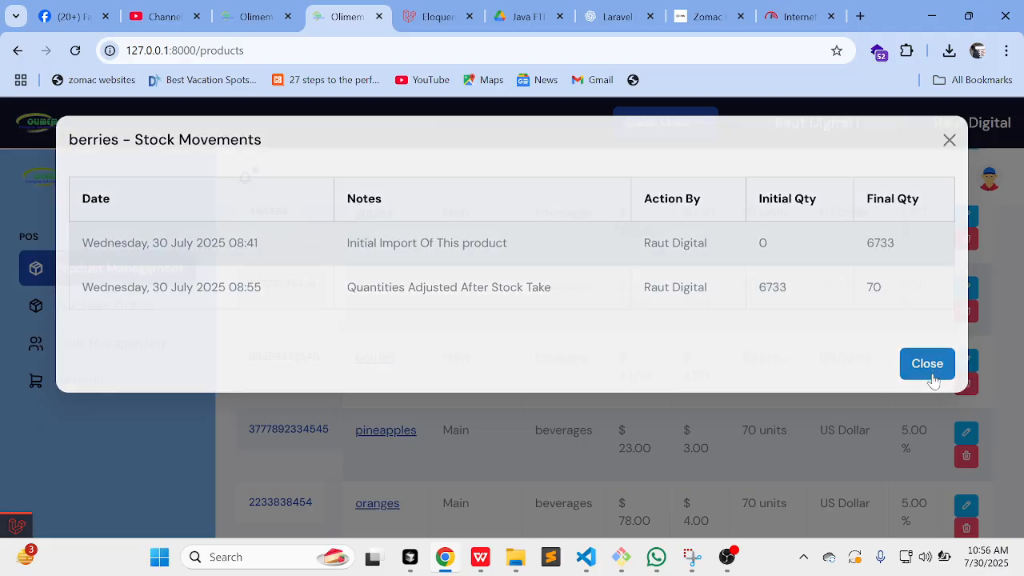
Step: Review maheu's stock movements, ending 99 to 70 after the stock take, and close them
{"action": "scroll", "coordinate": [567, 389], "scroll_direction": "up", "scroll_amount": 5}
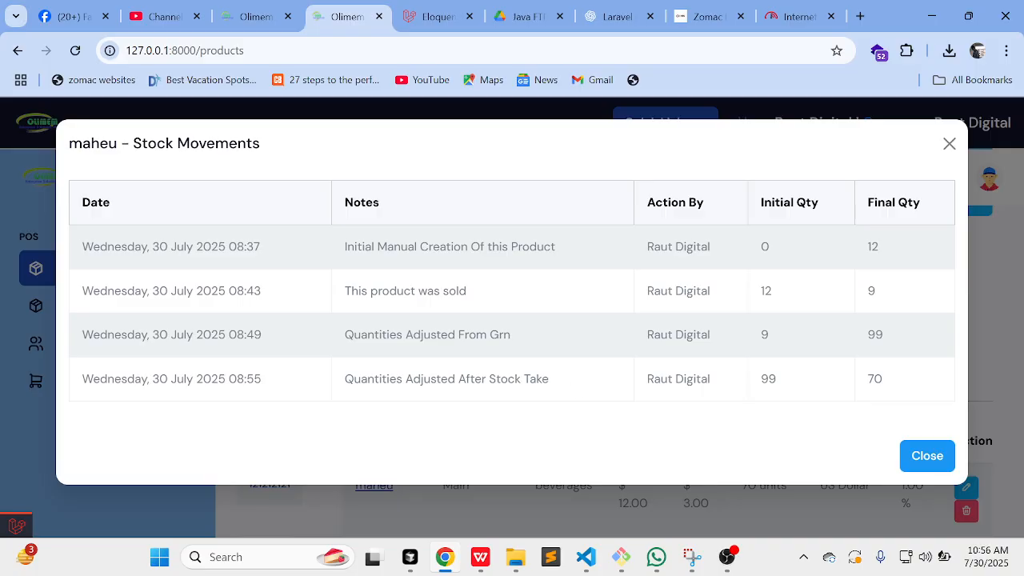
{"action": "left_click_drag", "start_coordinate": [378, 379], "coordinate": [583, 381]}
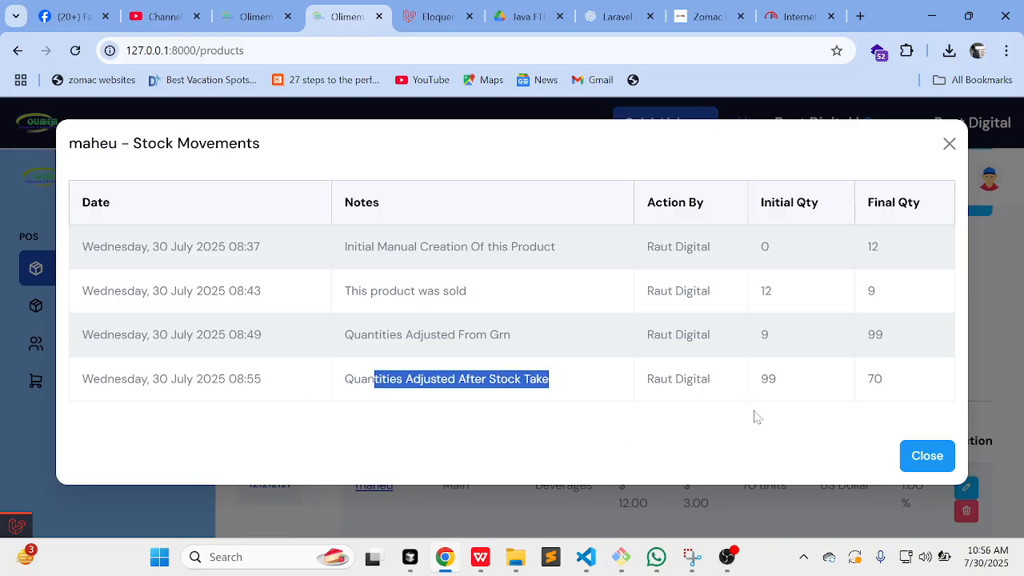
{"action": "left_click_drag", "start_coordinate": [716, 387], "coordinate": [645, 379]}
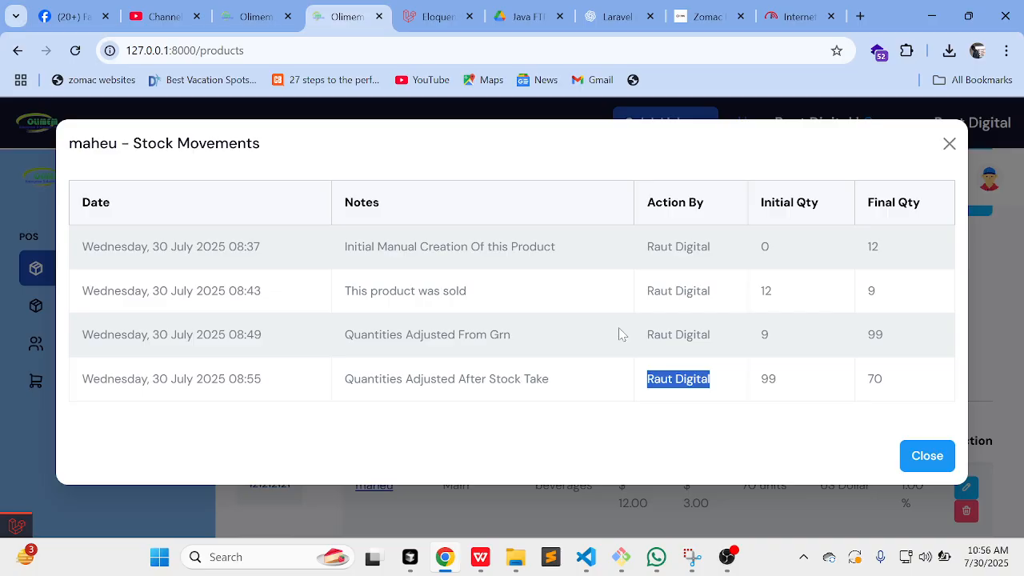
{"action": "left_click", "coordinate": [837, 365]}
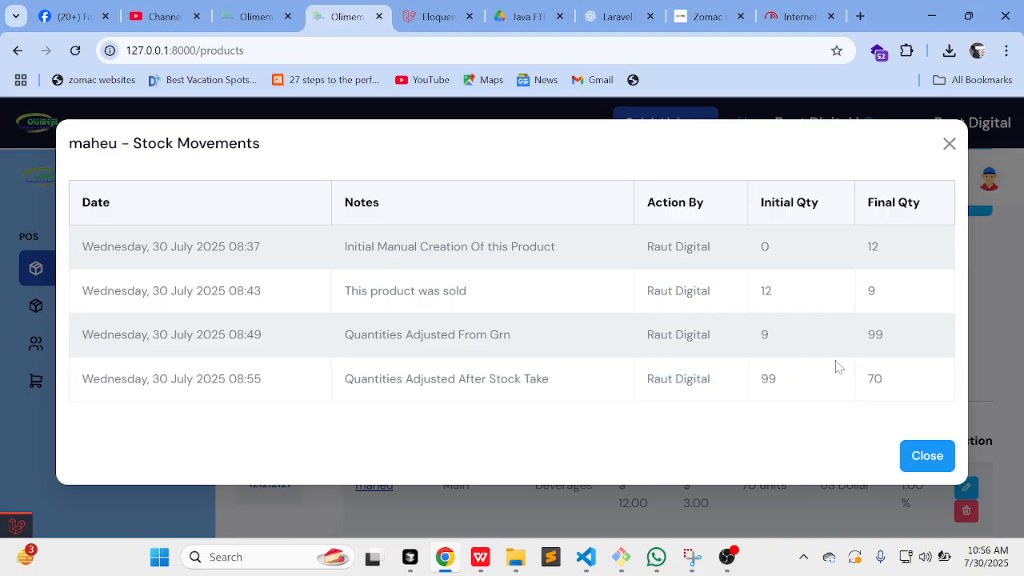
{"action": "left_click_drag", "start_coordinate": [894, 383], "coordinate": [649, 372]}
{"action": "left_click", "coordinate": [649, 372]}
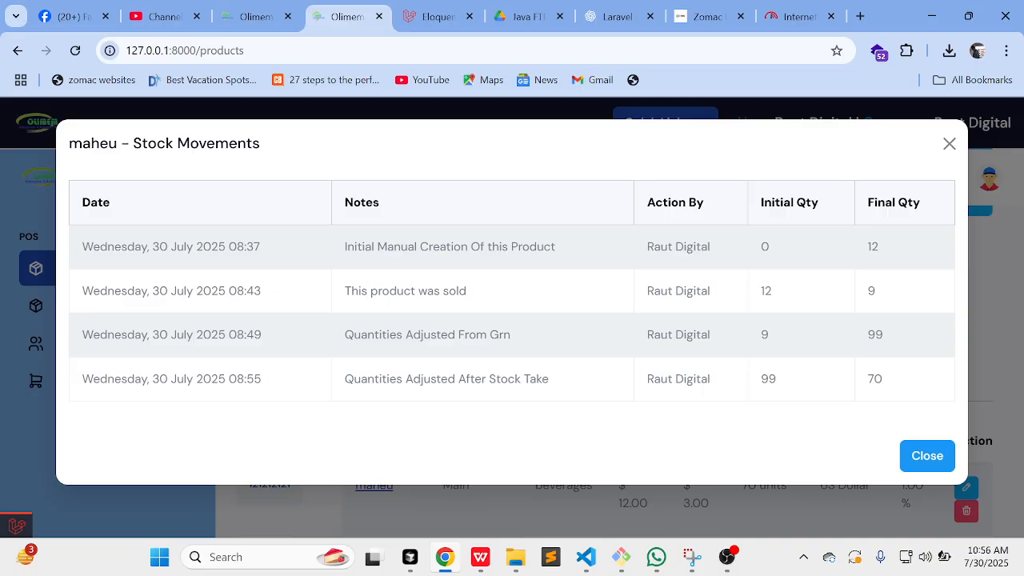
{"action": "left_click", "coordinate": [922, 457]}
Step: Open Sales Reports showing July 2025 USD gross sales of $3,599.64
{"action": "scroll", "coordinate": [921, 457], "scroll_direction": "down", "scroll_amount": 2}
{"action": "scroll", "coordinate": [921, 457], "scroll_direction": "down", "scroll_amount": 6}
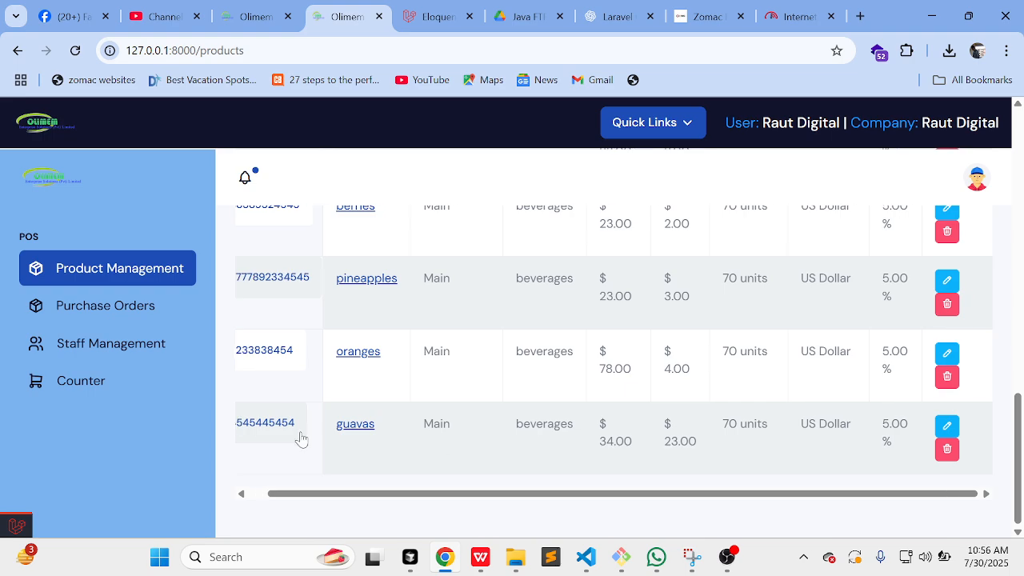
{"action": "scroll", "coordinate": [128, 348], "scroll_direction": "down", "scroll_amount": 3}
{"action": "scroll", "coordinate": [126, 344], "scroll_direction": "down", "scroll_amount": 2}
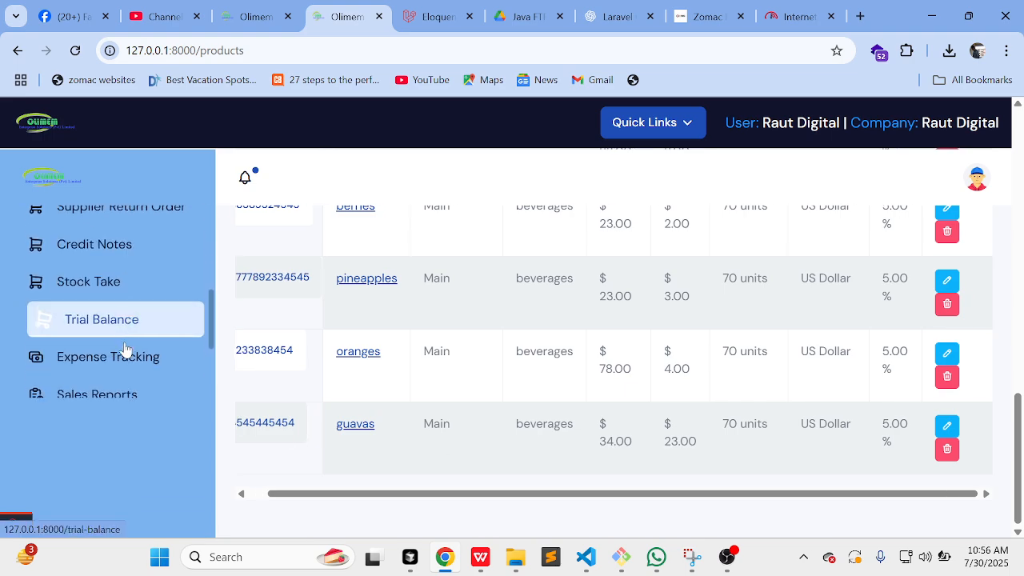
{"action": "scroll", "coordinate": [144, 340], "scroll_direction": "down", "scroll_amount": 2}
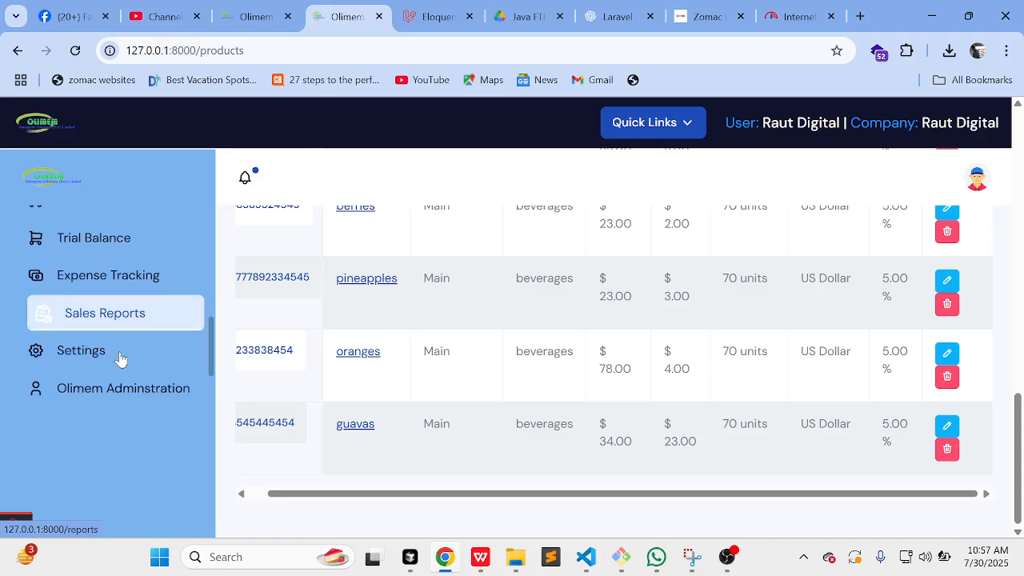
{"action": "left_click", "coordinate": [122, 296]}
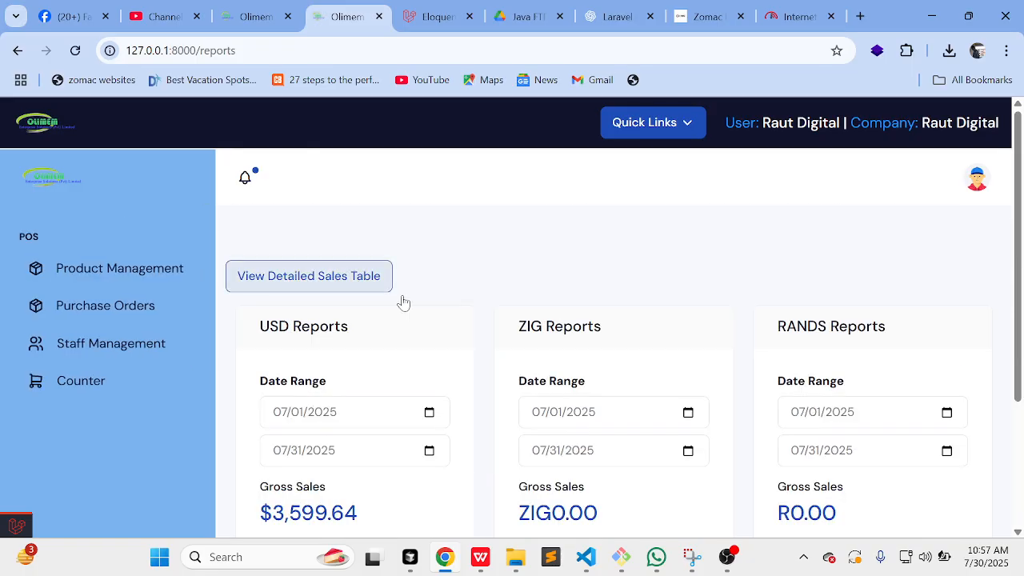
Step: Scroll through the sales report totals
{"action": "scroll", "coordinate": [475, 337], "scroll_direction": "down", "scroll_amount": 1}
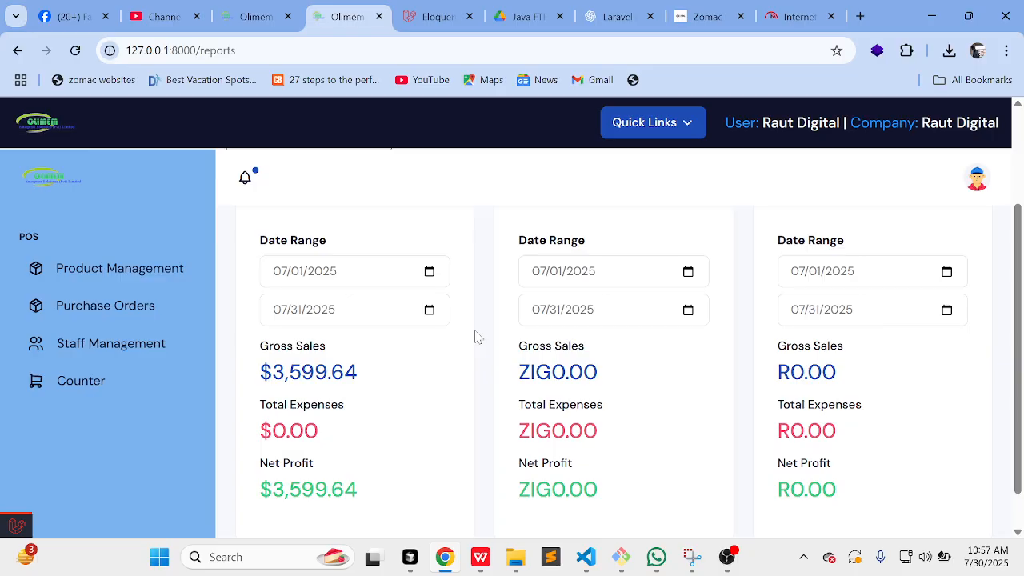
{"action": "scroll", "coordinate": [476, 337], "scroll_direction": "down", "scroll_amount": 1}
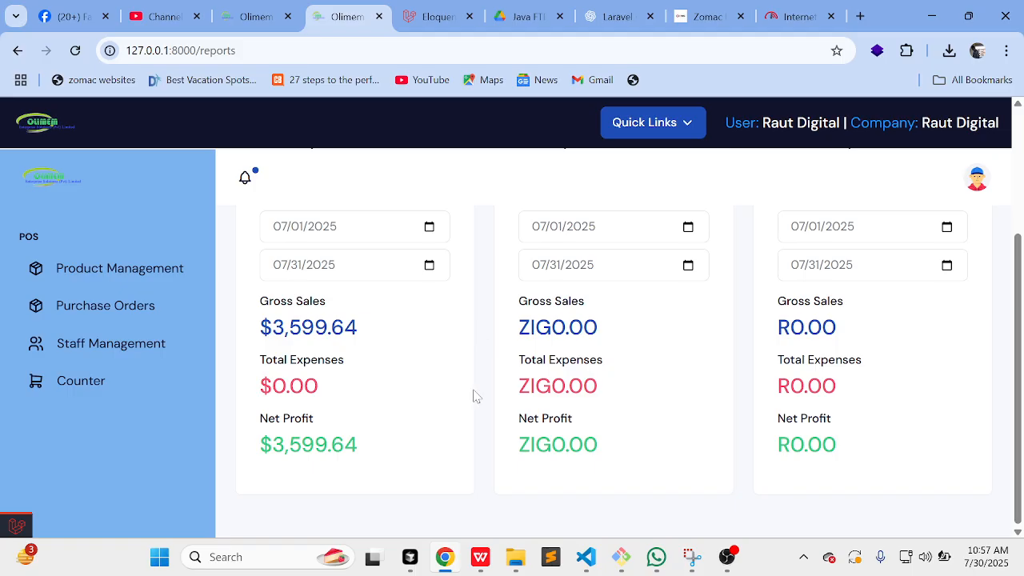
{"action": "scroll", "coordinate": [440, 384], "scroll_direction": "up", "scroll_amount": 2}
{"action": "scroll", "coordinate": [460, 356], "scroll_direction": "down", "scroll_amount": 1}
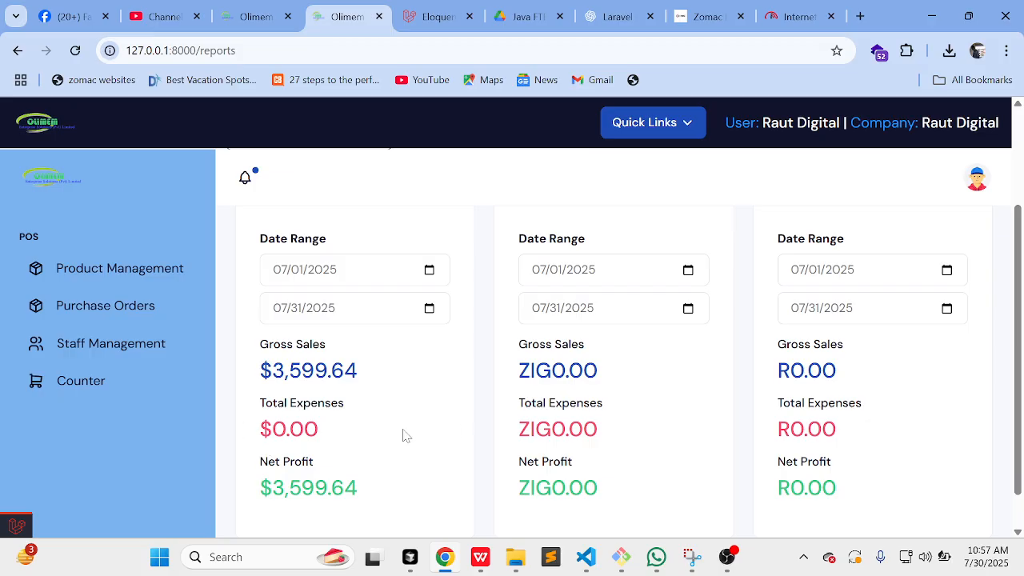
{"action": "scroll", "coordinate": [446, 488], "scroll_direction": "down", "scroll_amount": 1}
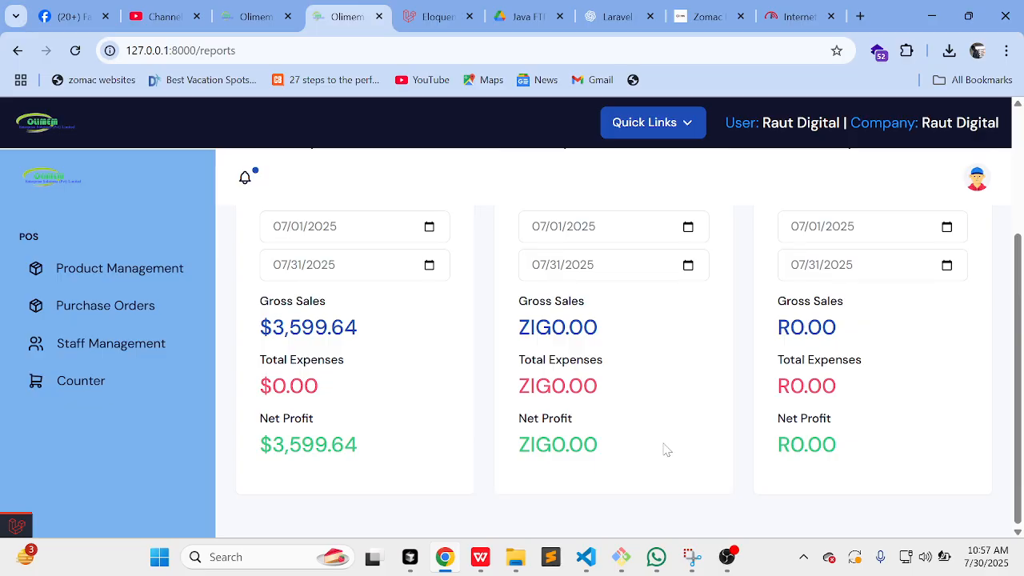
{"action": "scroll", "coordinate": [300, 328], "scroll_direction": "up", "scroll_amount": 4}
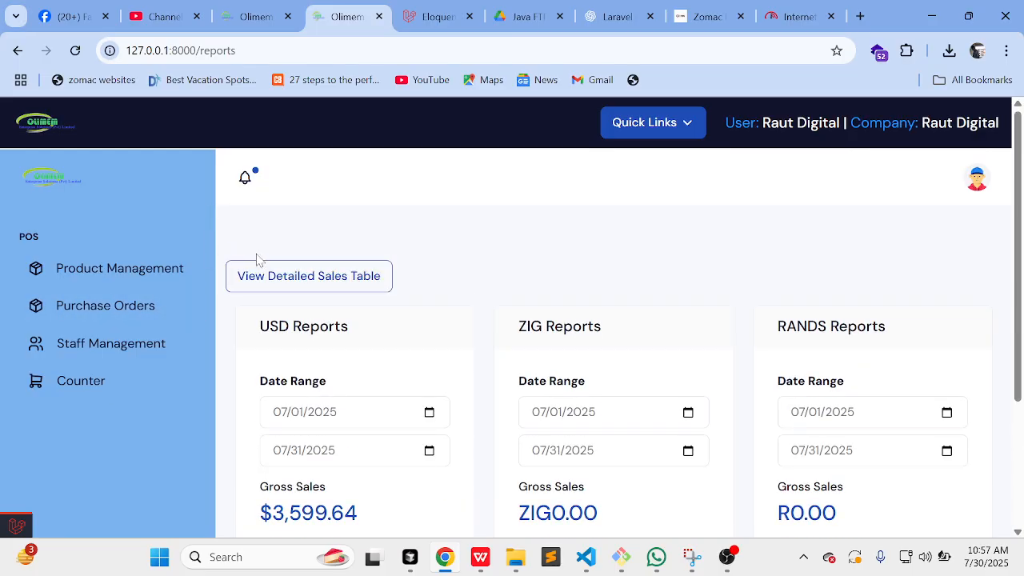
Step: Open the detailed sales table and expand both sales: maheu ×3 ($3,599.64) and beans 1kg ×5 (Z$1,008.00)
{"action": "left_click", "coordinate": [331, 276]}
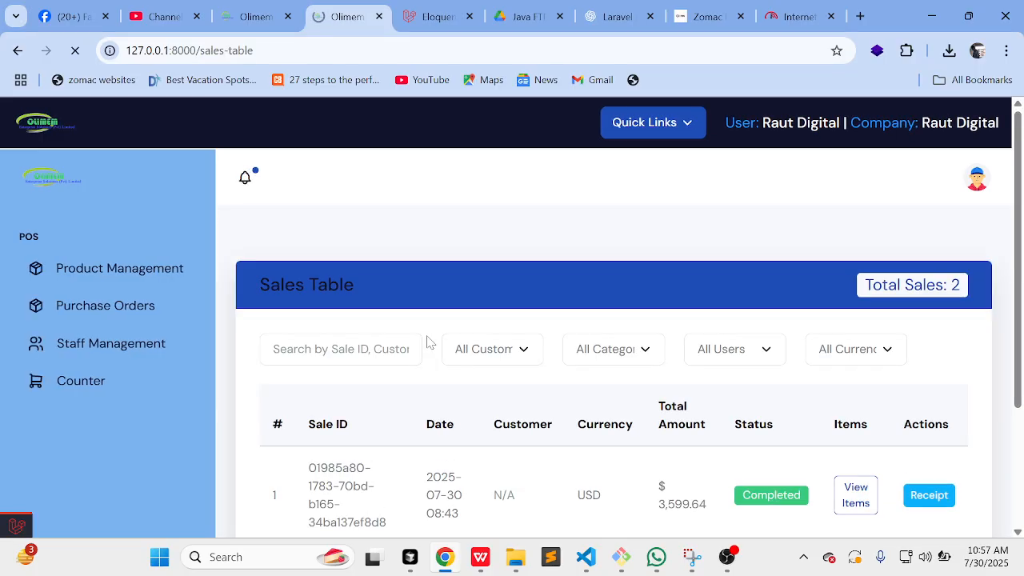
{"action": "scroll", "coordinate": [425, 342], "scroll_direction": "down", "scroll_amount": 3}
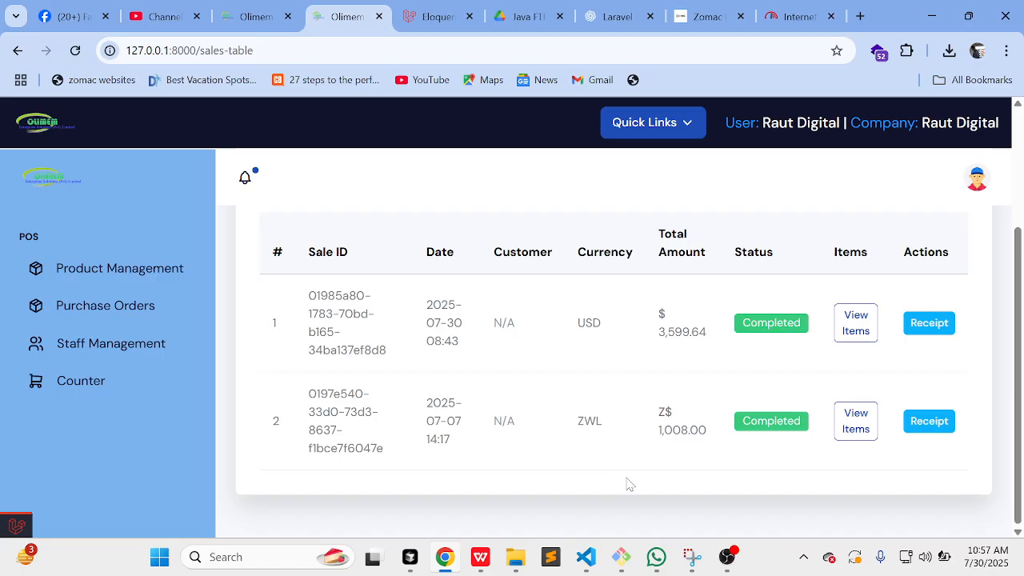
{"action": "left_click", "coordinate": [858, 340]}
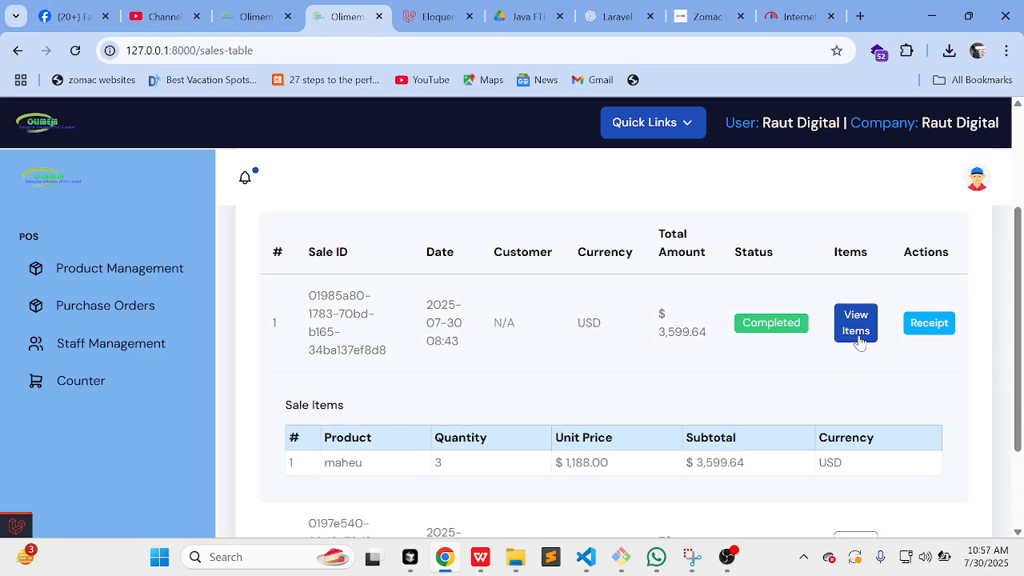
{"action": "scroll", "coordinate": [732, 411], "scroll_direction": "down", "scroll_amount": 2}
{"action": "left_click", "coordinate": [867, 446]}
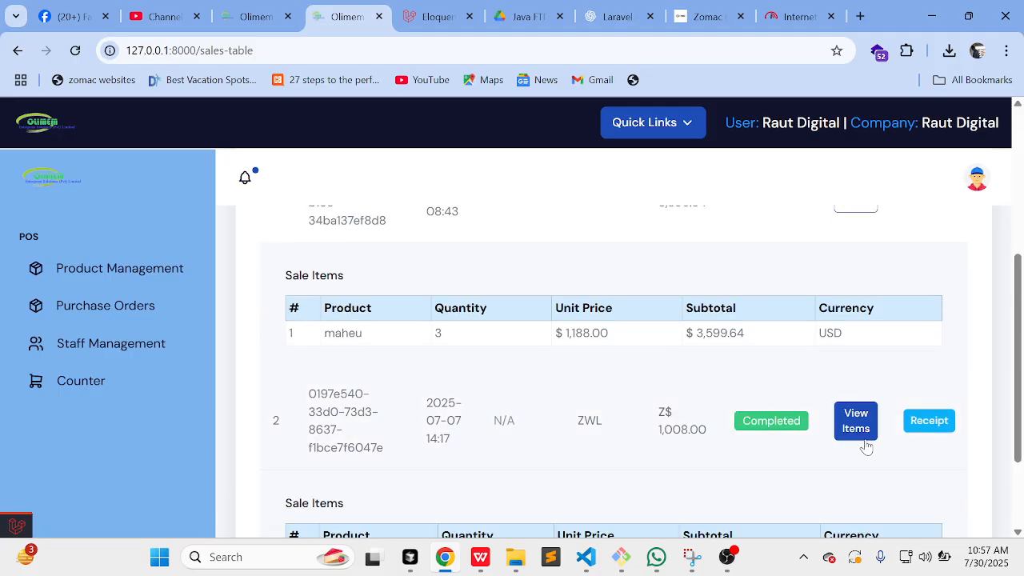
{"action": "scroll", "coordinate": [752, 437], "scroll_direction": "down", "scroll_amount": 2}
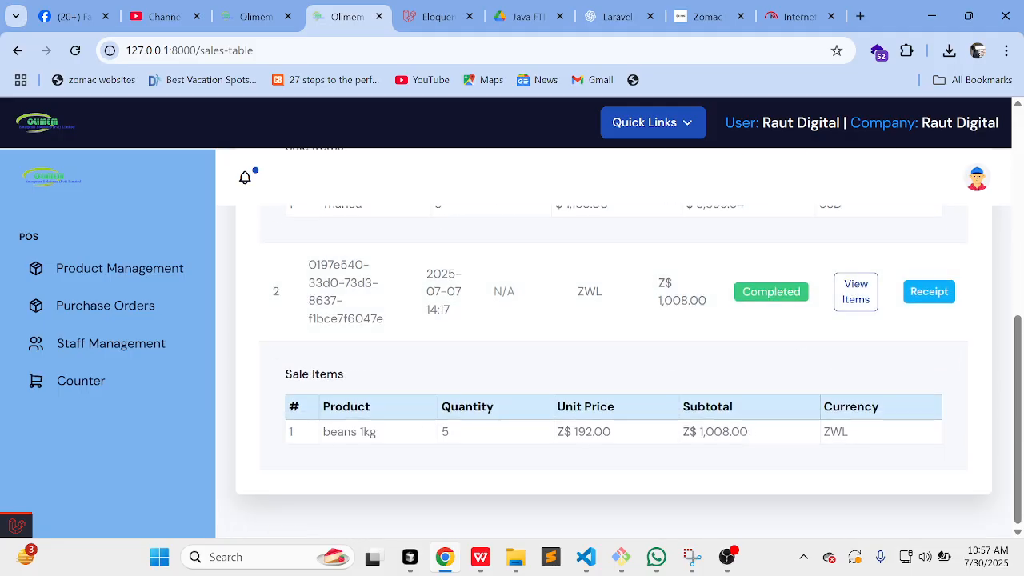
{"action": "scroll", "coordinate": [719, 453], "scroll_direction": "up", "scroll_amount": 4}
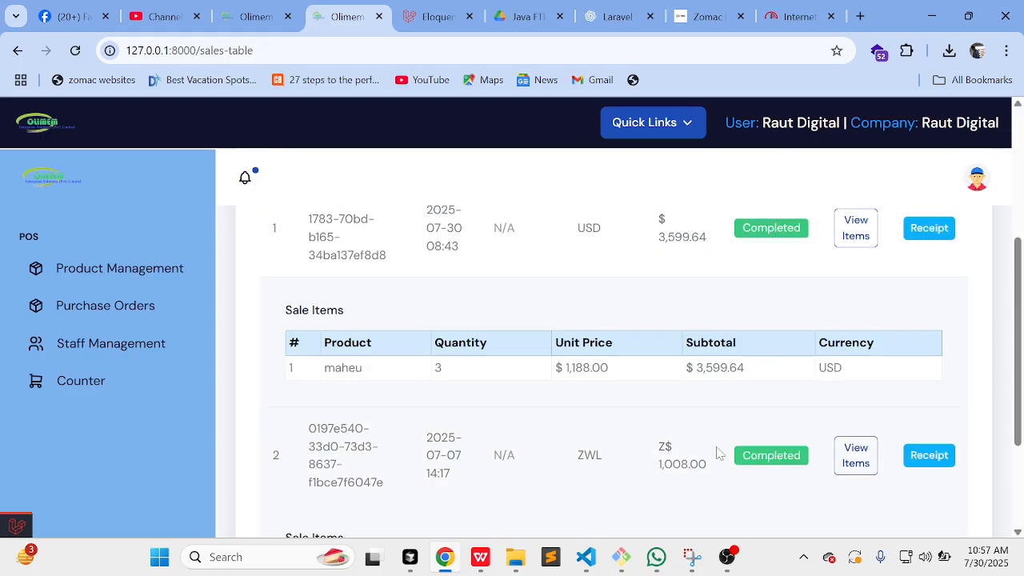
{"action": "scroll", "coordinate": [719, 452], "scroll_direction": "up", "scroll_amount": 3}
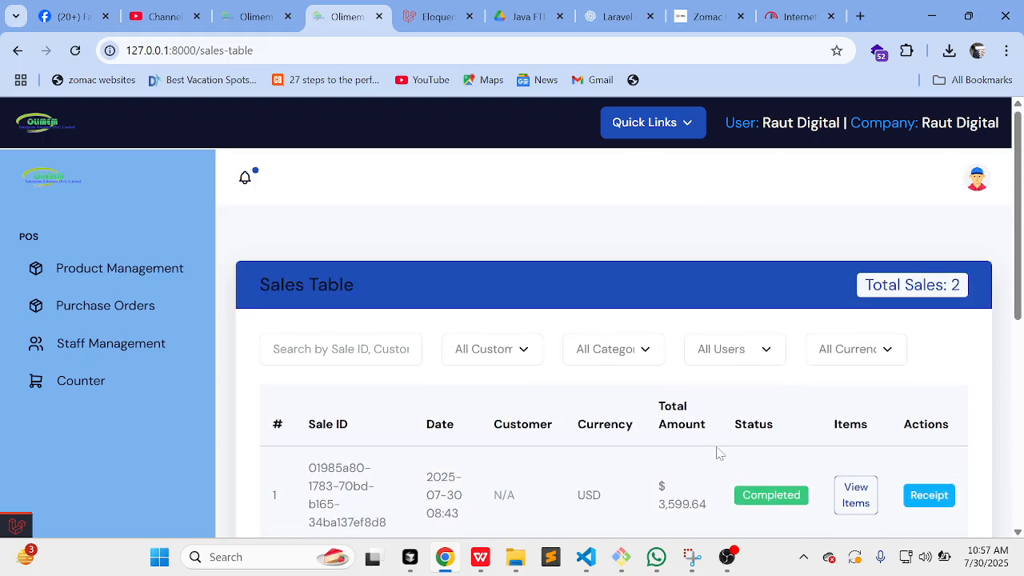
{"action": "scroll", "coordinate": [718, 453], "scroll_direction": "down", "scroll_amount": 3}
{"action": "scroll", "coordinate": [718, 452], "scroll_direction": "down", "scroll_amount": 2}
{"action": "scroll", "coordinate": [718, 453], "scroll_direction": "up", "scroll_amount": 5}
{"action": "scroll", "coordinate": [129, 379], "scroll_direction": "down", "scroll_amount": 4}
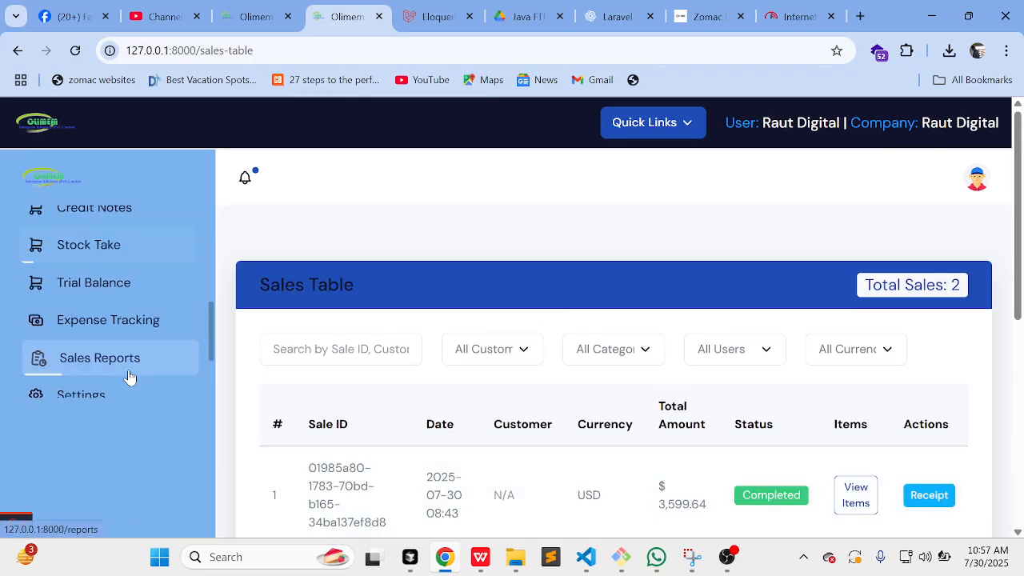
{"action": "scroll", "coordinate": [130, 377], "scroll_direction": "down", "scroll_amount": 2}
Step: Review the account settings page, including the Full Name field
{"action": "left_click", "coordinate": [149, 297]}
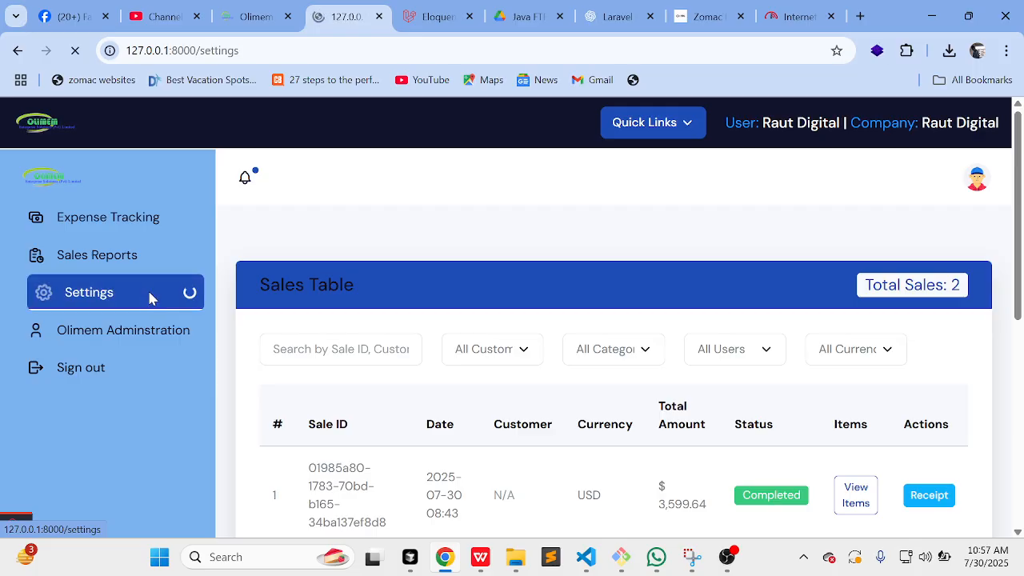
{"action": "scroll", "coordinate": [512, 352], "scroll_direction": "down", "scroll_amount": 2}
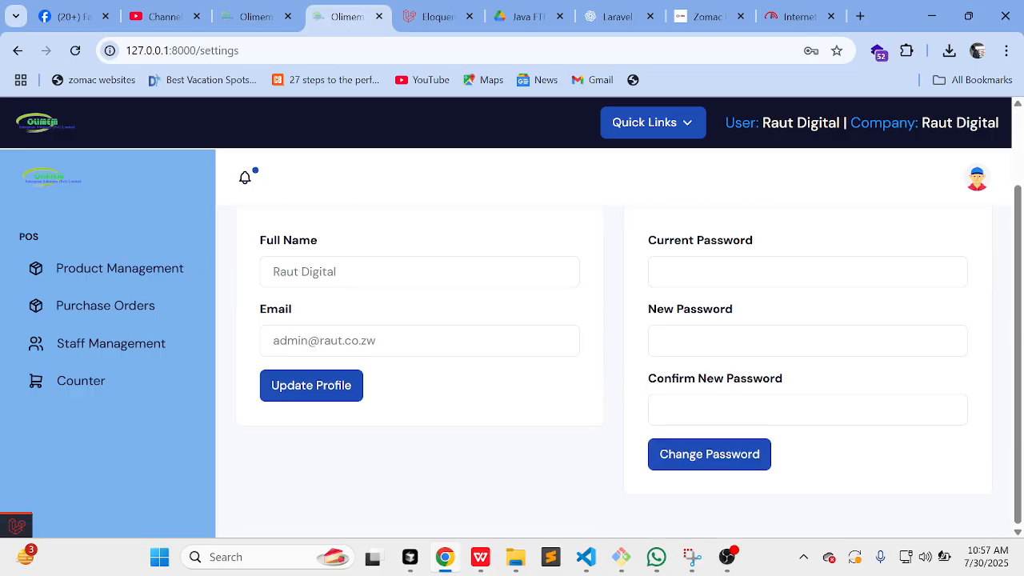
{"action": "scroll", "coordinate": [730, 520], "scroll_direction": "up", "scroll_amount": 2}
{"action": "scroll", "coordinate": [709, 456], "scroll_direction": "down", "scroll_amount": 2}
{"action": "left_click", "coordinate": [709, 454]}
{"action": "left_click", "coordinate": [348, 368]}
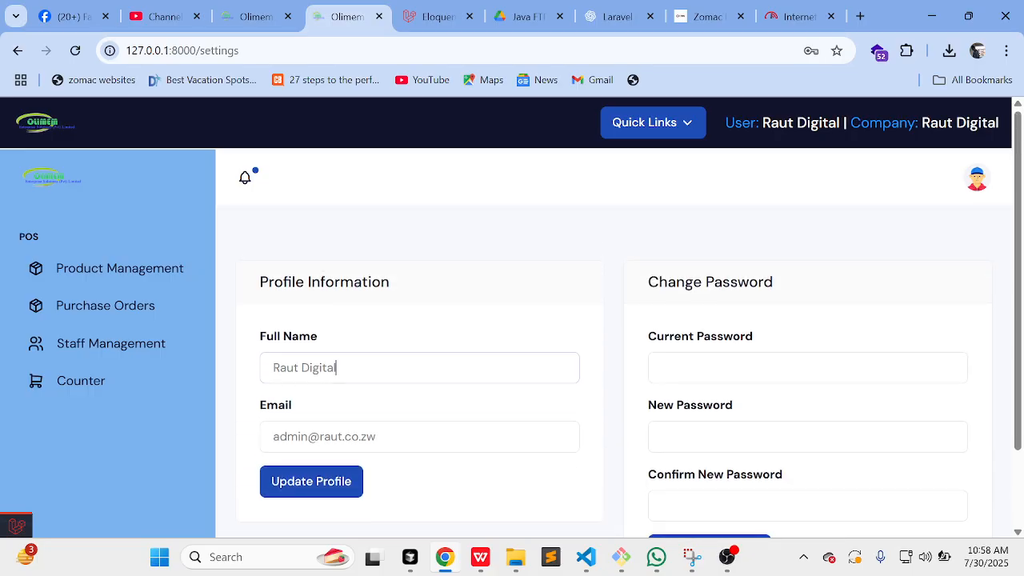
Step: Sign out of Olimem POS to the login screen and open a new browser tab
{"action": "scroll", "coordinate": [420, 477], "scroll_direction": "down", "scroll_amount": 1}
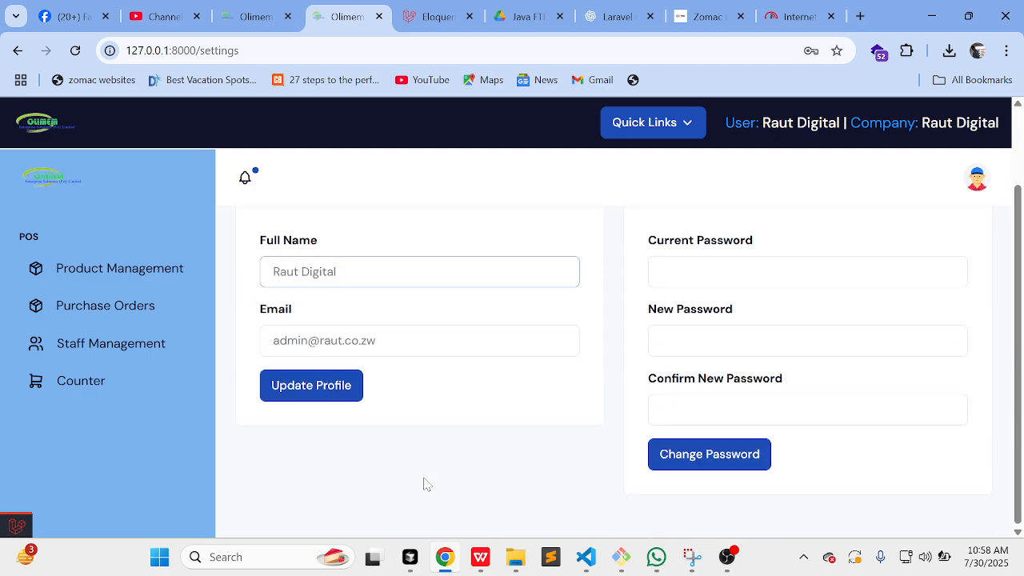
{"action": "scroll", "coordinate": [73, 354], "scroll_direction": "down", "scroll_amount": 6}
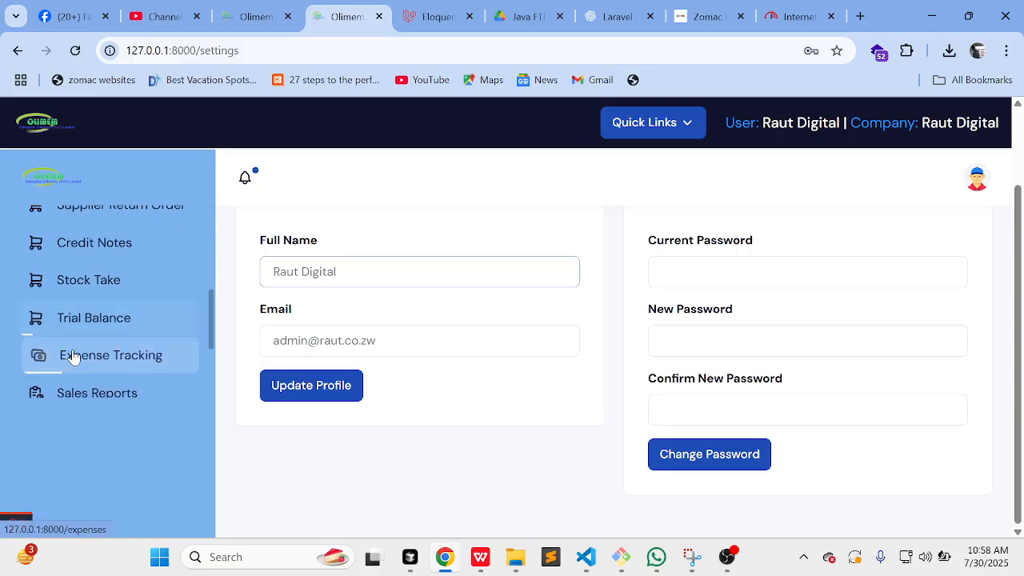
{"action": "scroll", "coordinate": [72, 355], "scroll_direction": "up", "scroll_amount": 7}
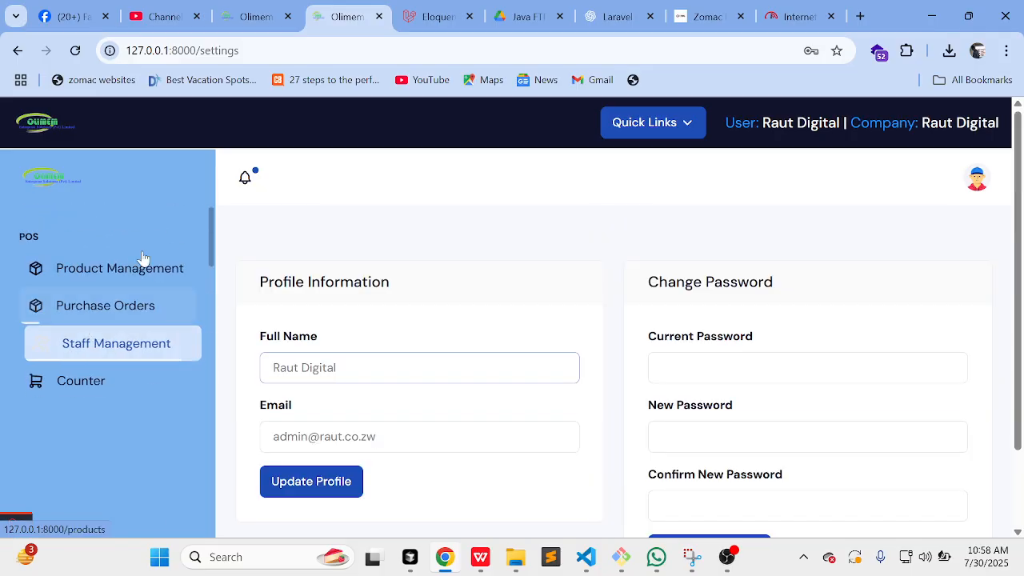
{"action": "scroll", "coordinate": [103, 350], "scroll_direction": "down", "scroll_amount": 5}
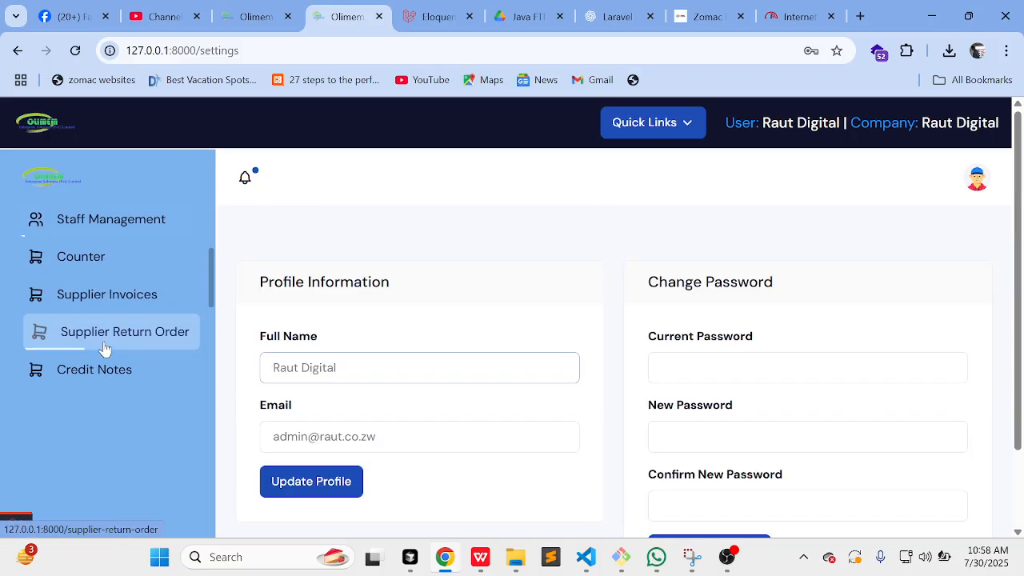
{"action": "scroll", "coordinate": [103, 352], "scroll_direction": "down", "scroll_amount": 2}
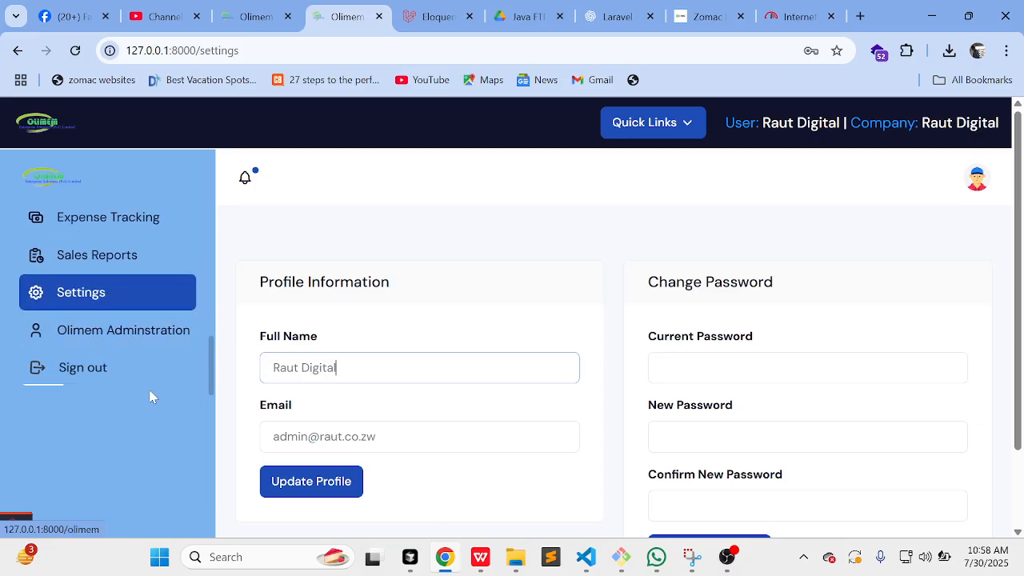
{"action": "left_click", "coordinate": [116, 376]}
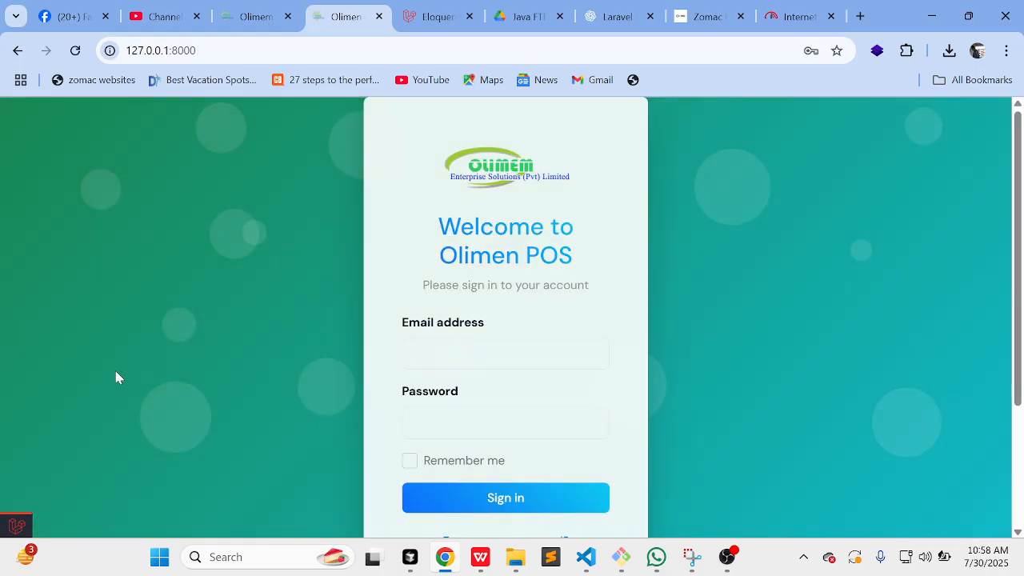
{"action": "key", "text": "ctrl+t"}
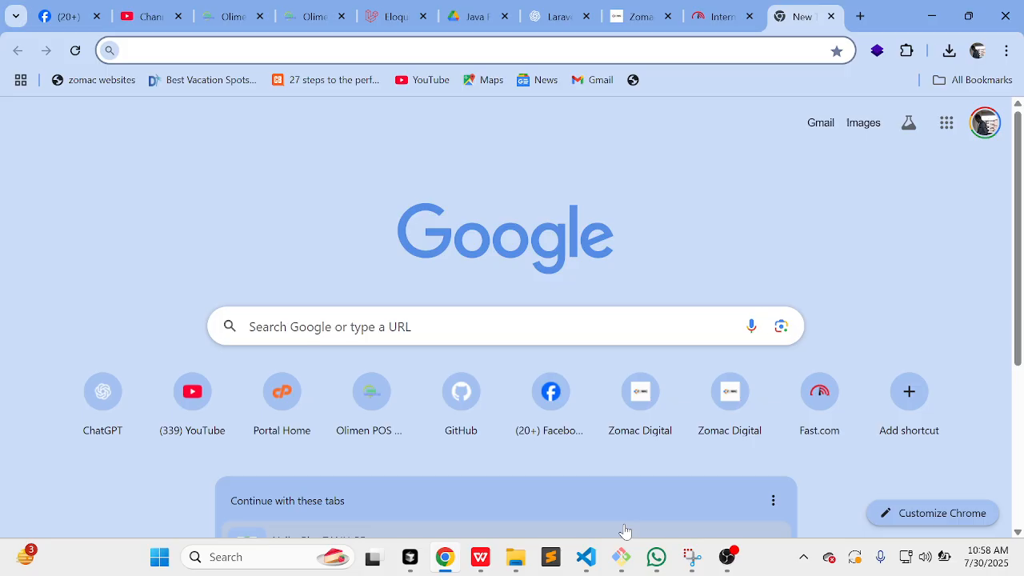
Step: Bring OBS Studio to the front, showing the version 31.1.2 update notice
{"action": "left_click", "coordinate": [729, 564]}
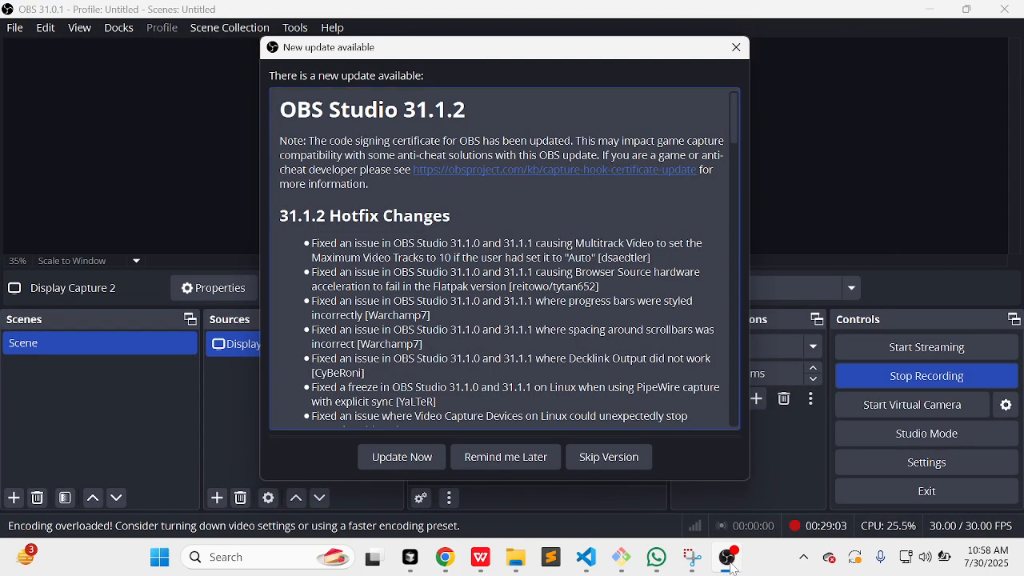